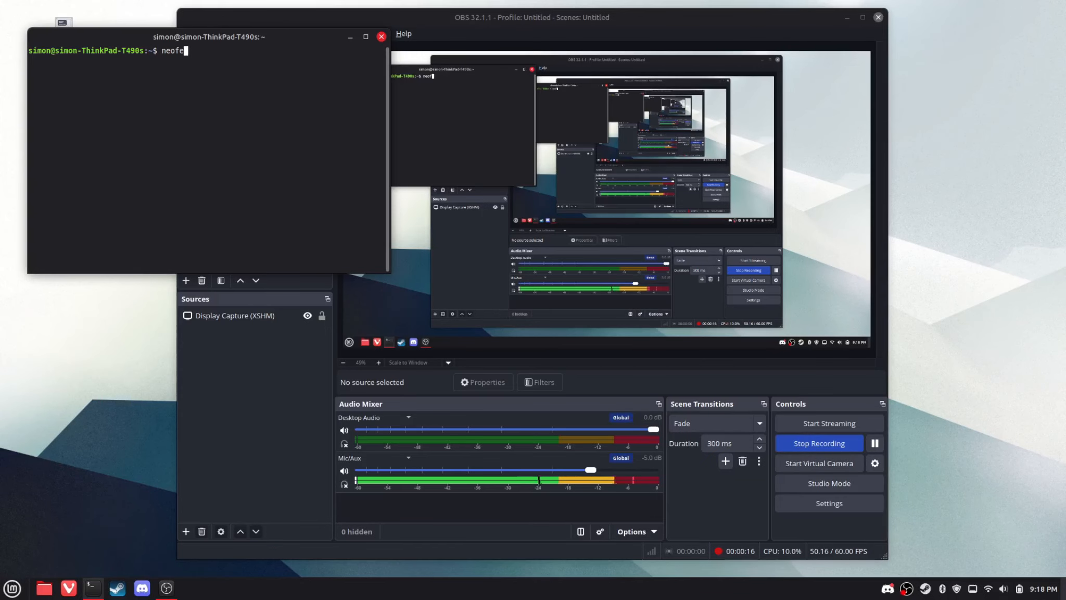
Step: Run neofetch in the terminal to view the system information, and close the terminal
key("Return")
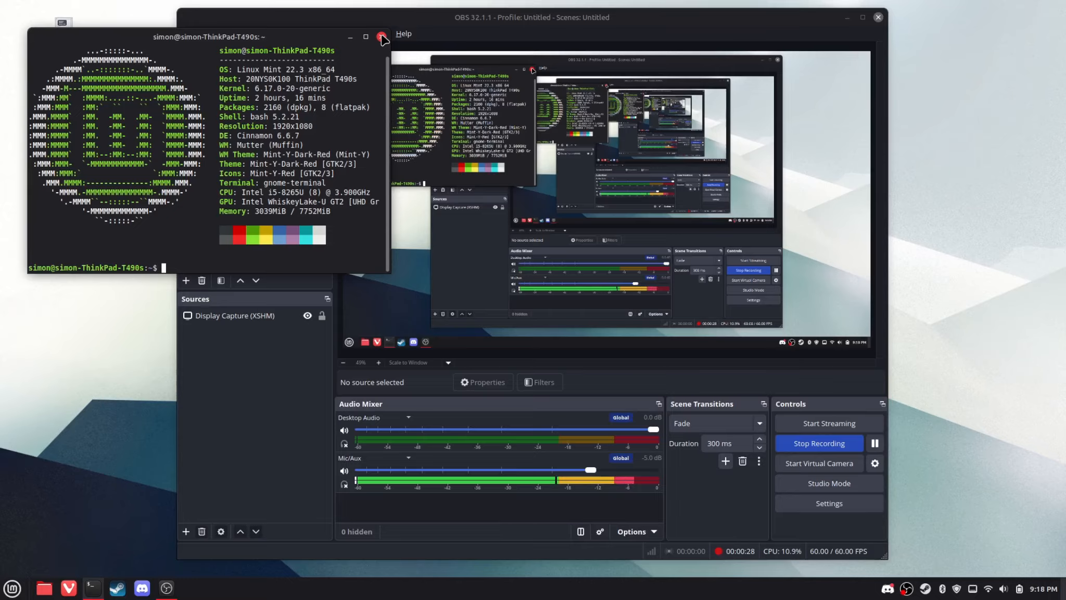
left_click(382, 37)
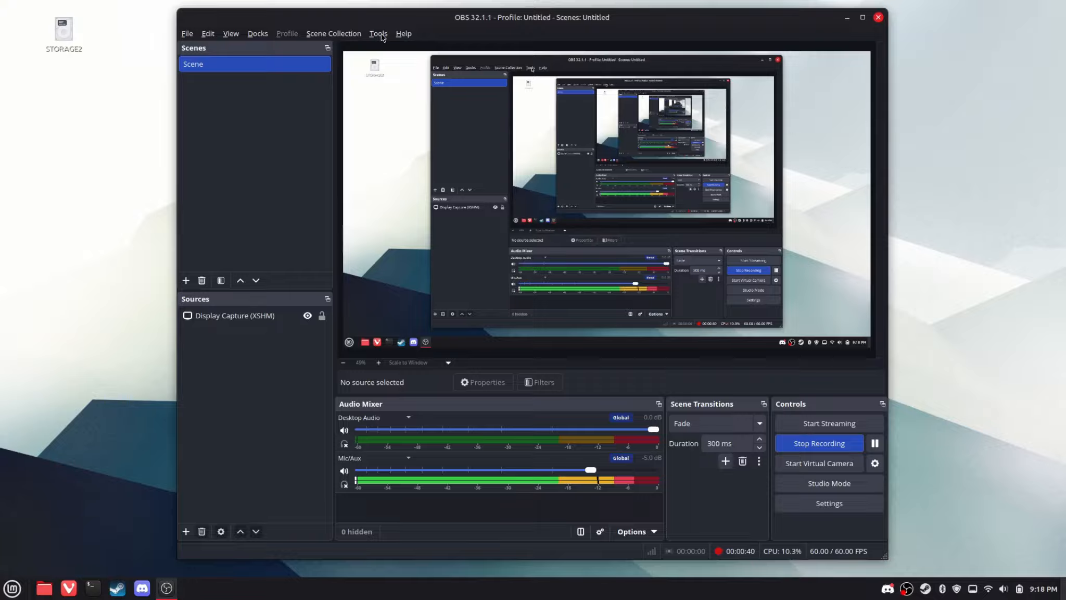
Step: Minimize the OBS window to clear the desktop
key("super")
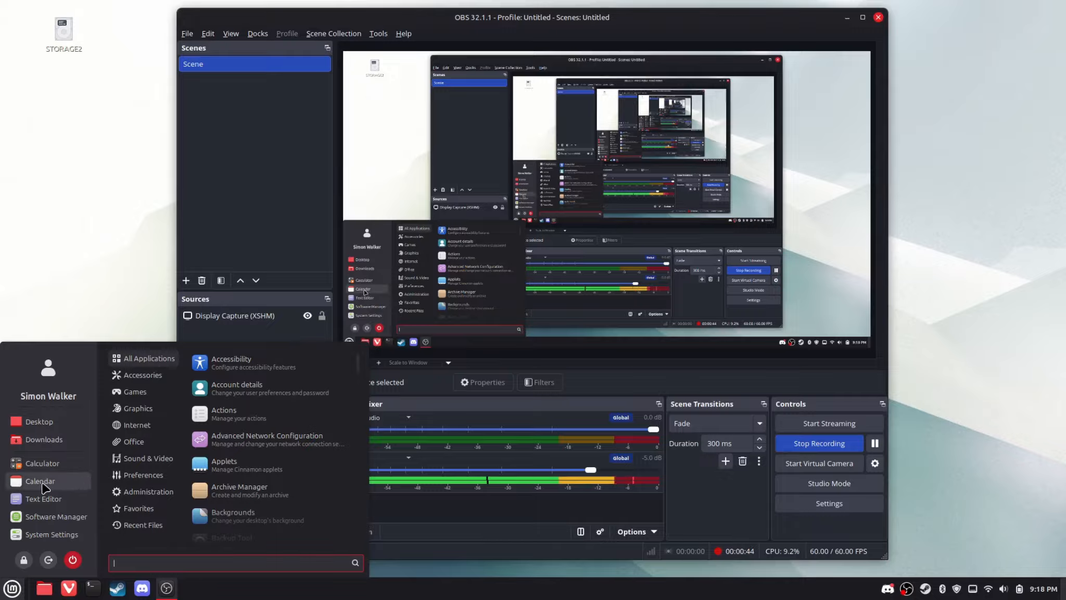
left_click(119, 191)
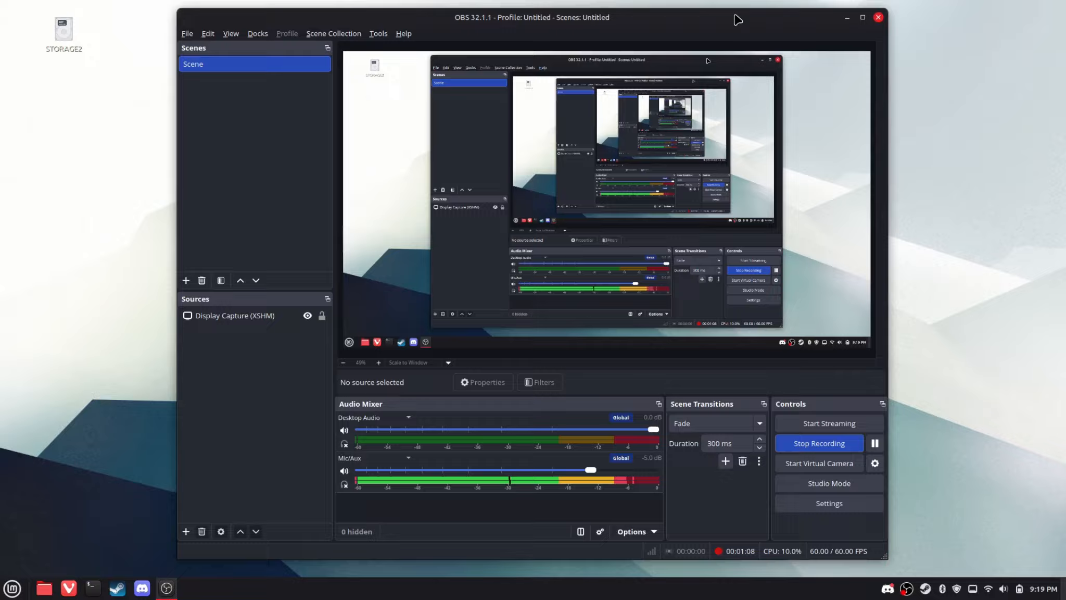
left_click(847, 18)
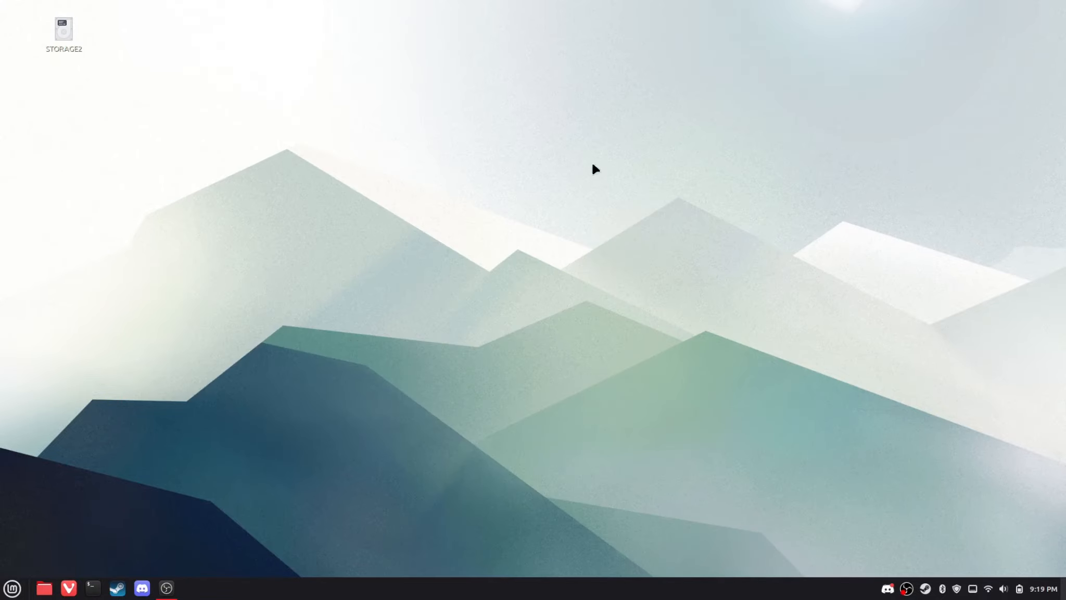
Step: Set the desktop background to the dark 3840x2160 Linux Mint wallpaper with the tilted logo, and close the background settings
right_click(387, 294)
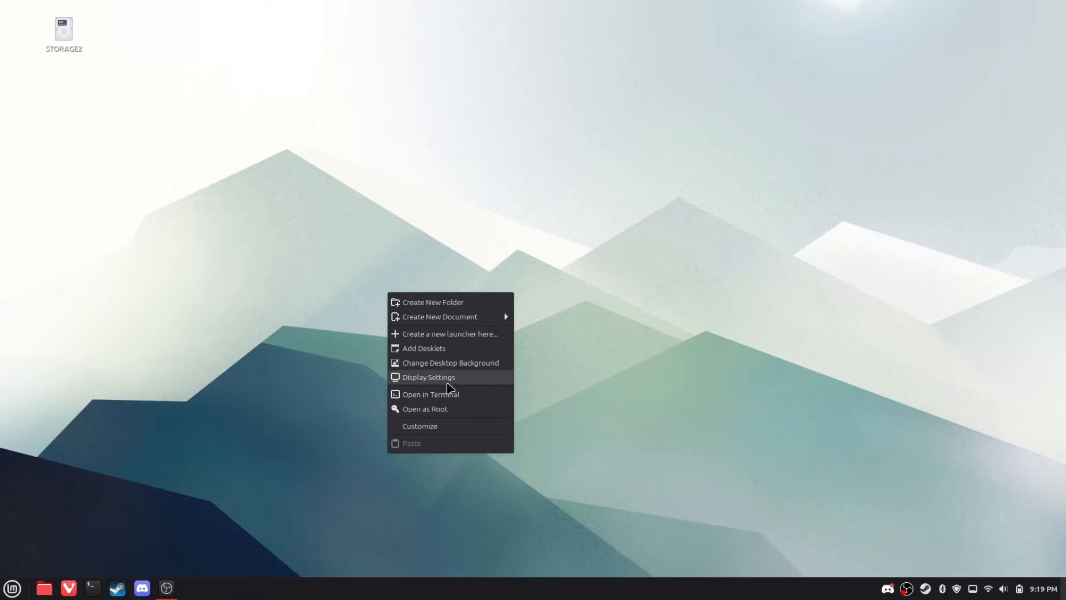
left_click(382, 355)
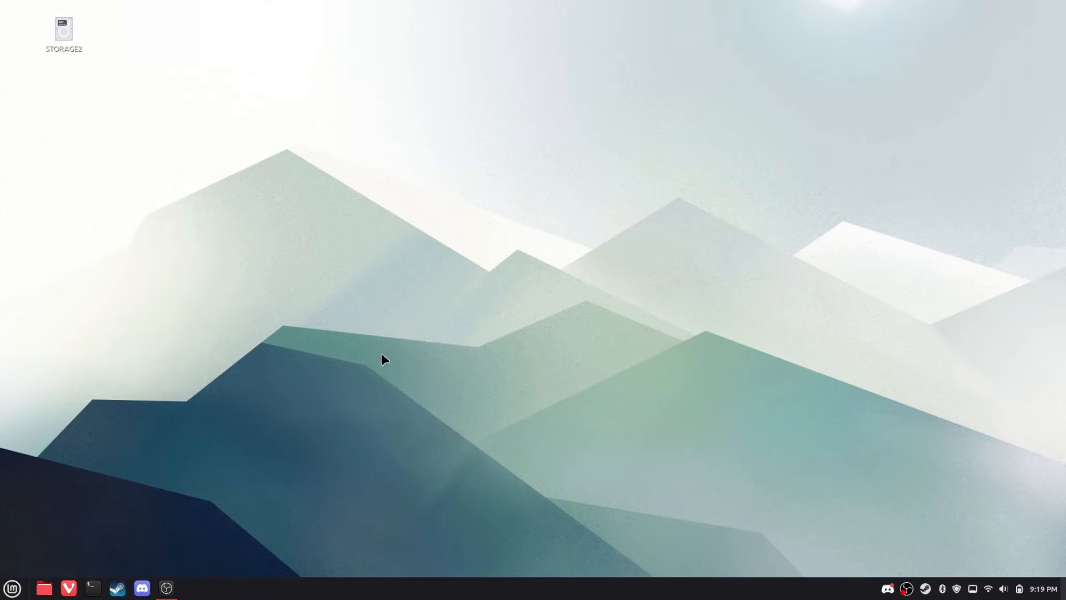
right_click(387, 350)
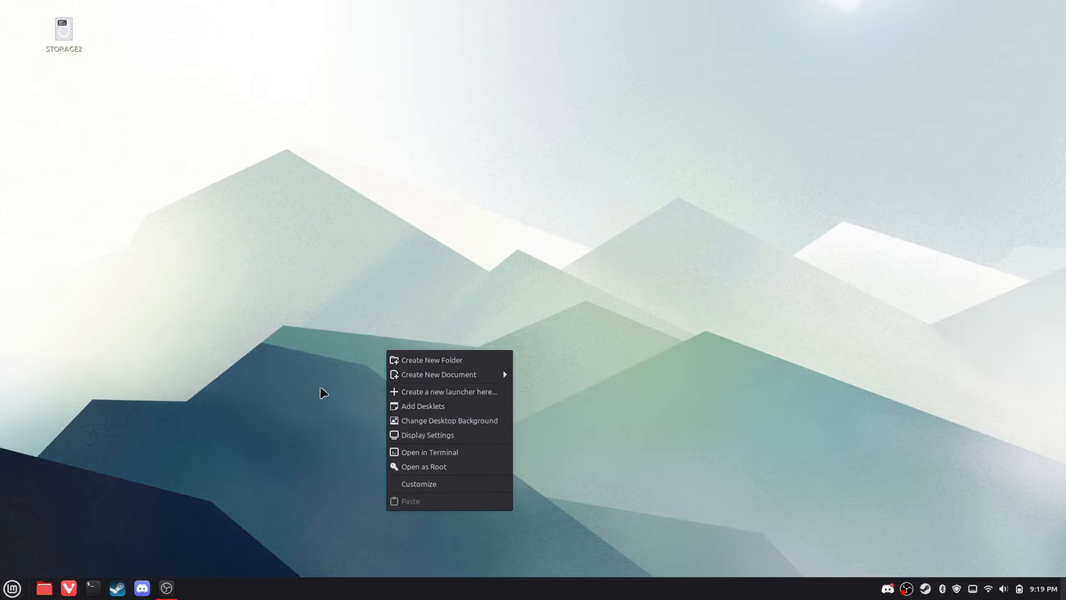
left_click(424, 420)
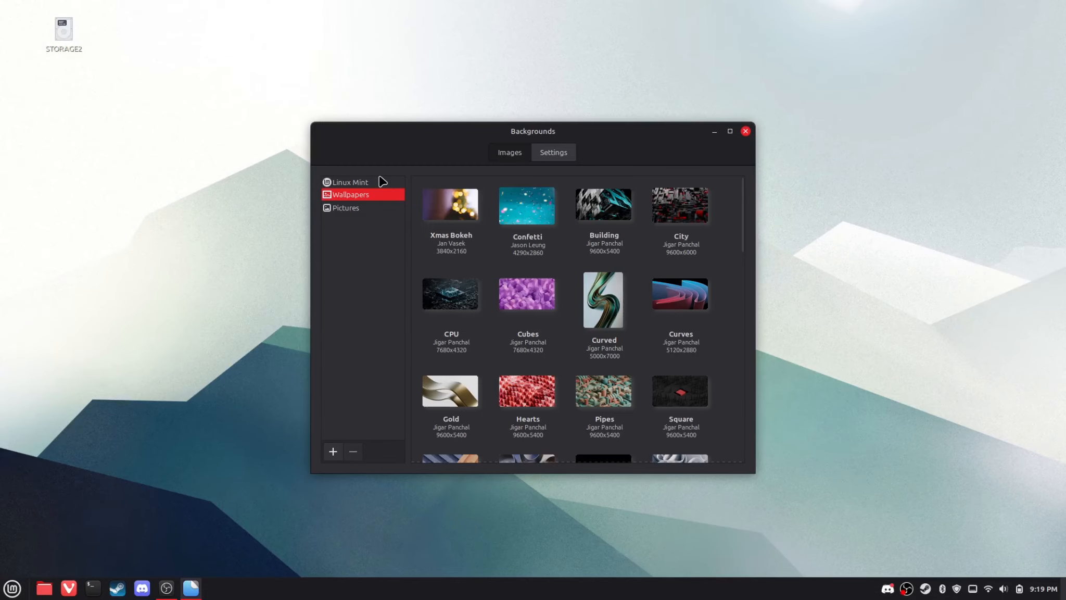
left_click(381, 182)
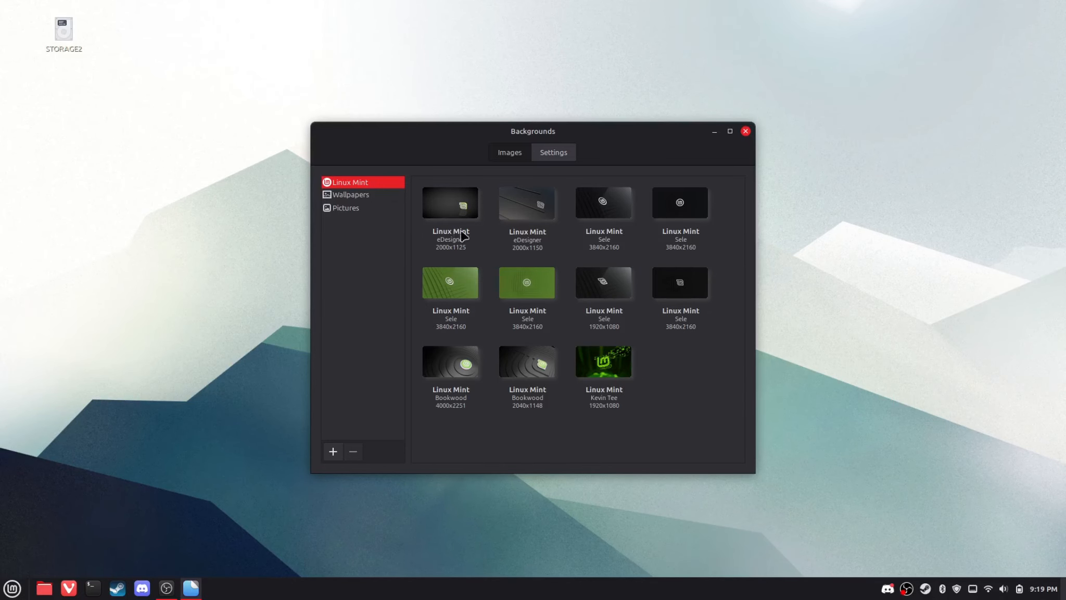
left_click(625, 210)
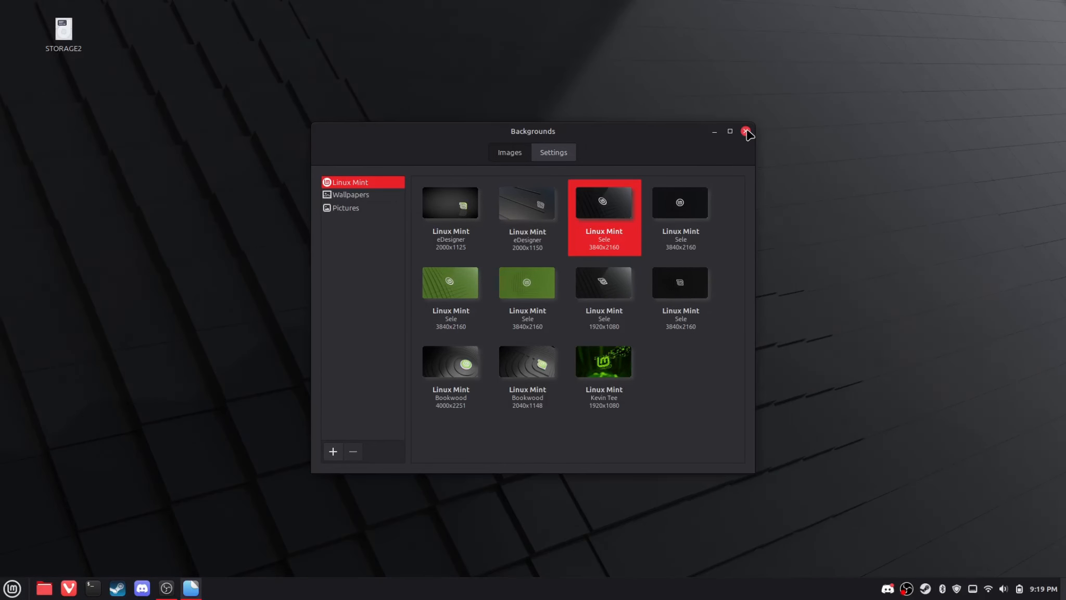
left_click(745, 131)
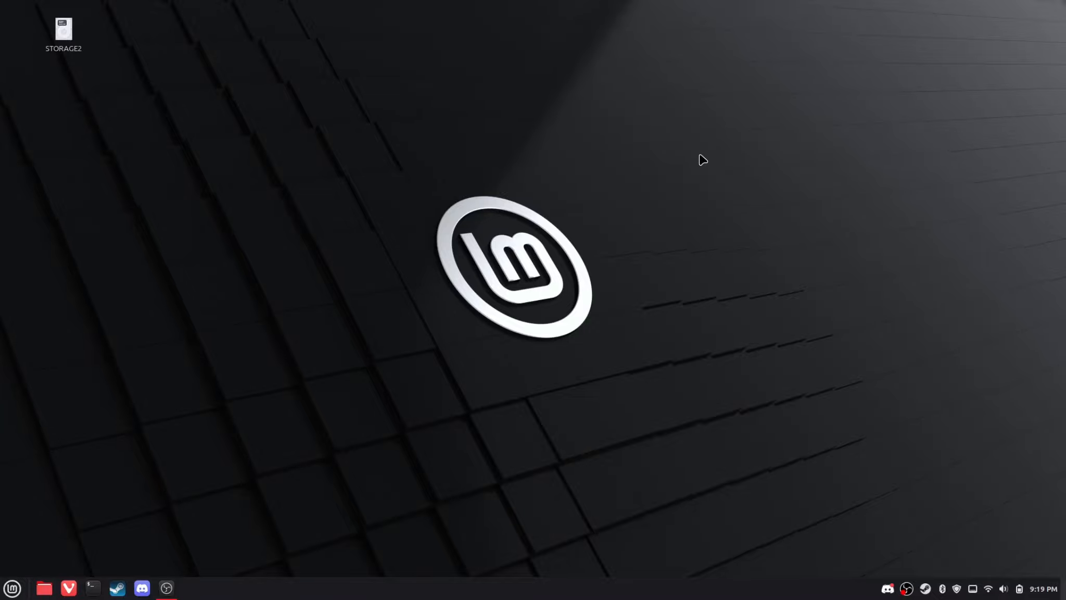
Step: Take a screenshot of the full desktop and save it in the Pictures folder
key("Print")
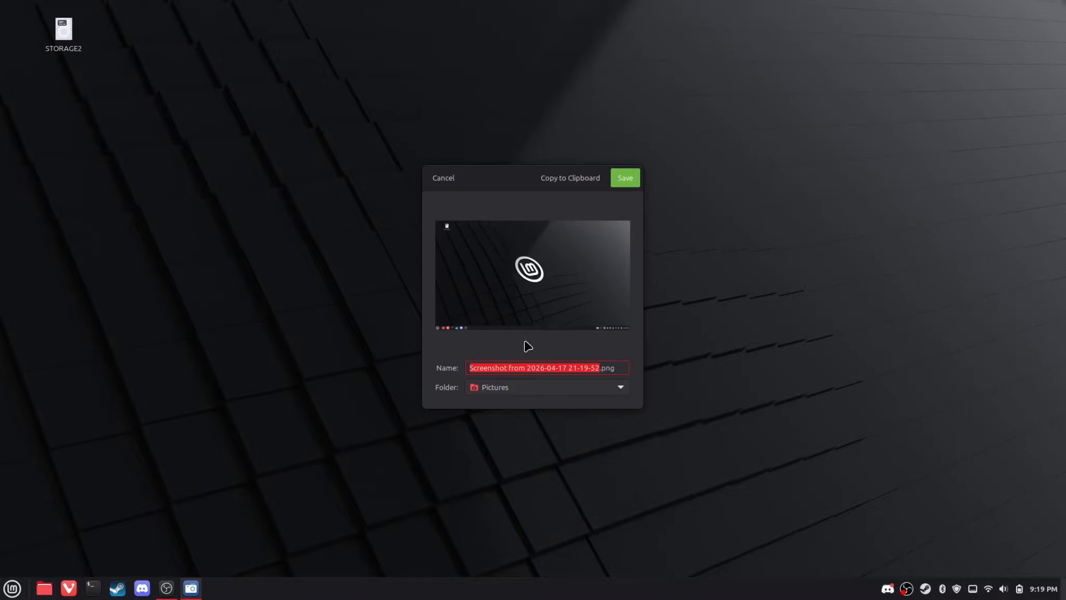
left_click(621, 182)
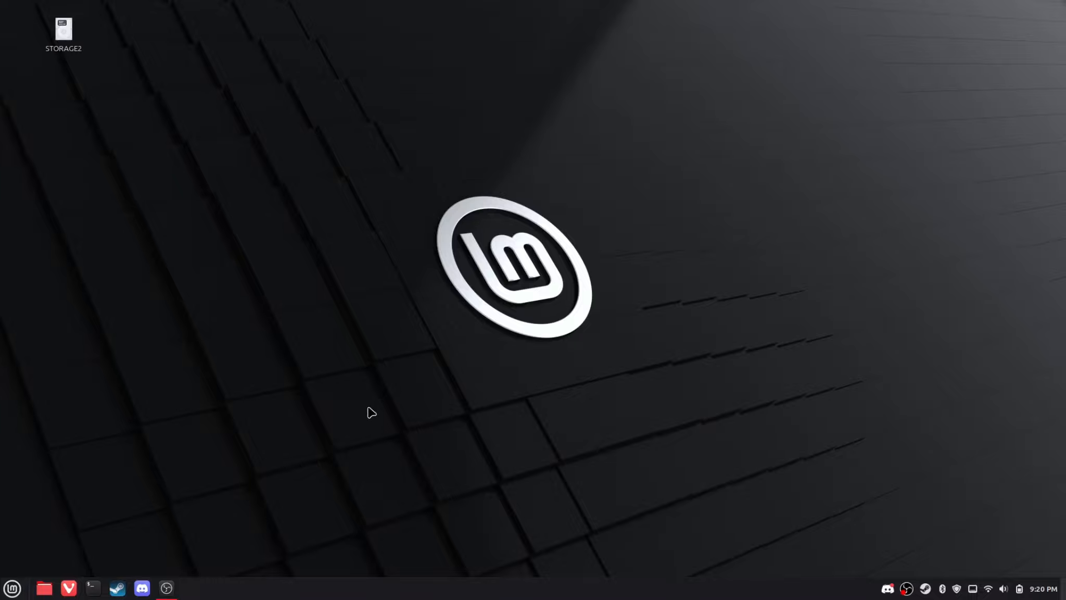
Step: Add the Wallpapers folder inside Pictures as an image source in the desktop background settings
right_click(390, 320)
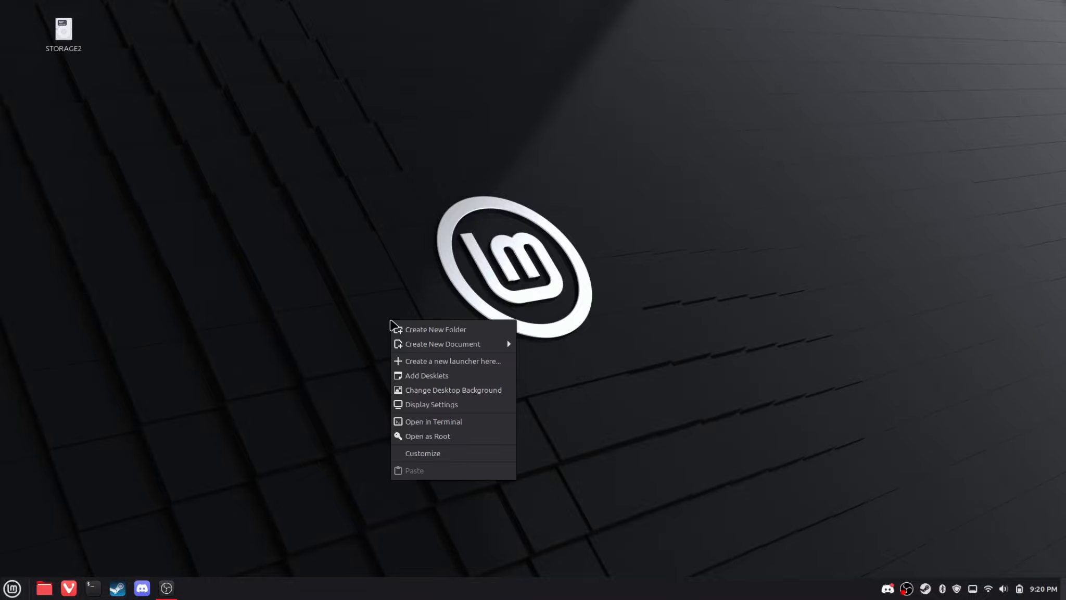
left_click(472, 390)
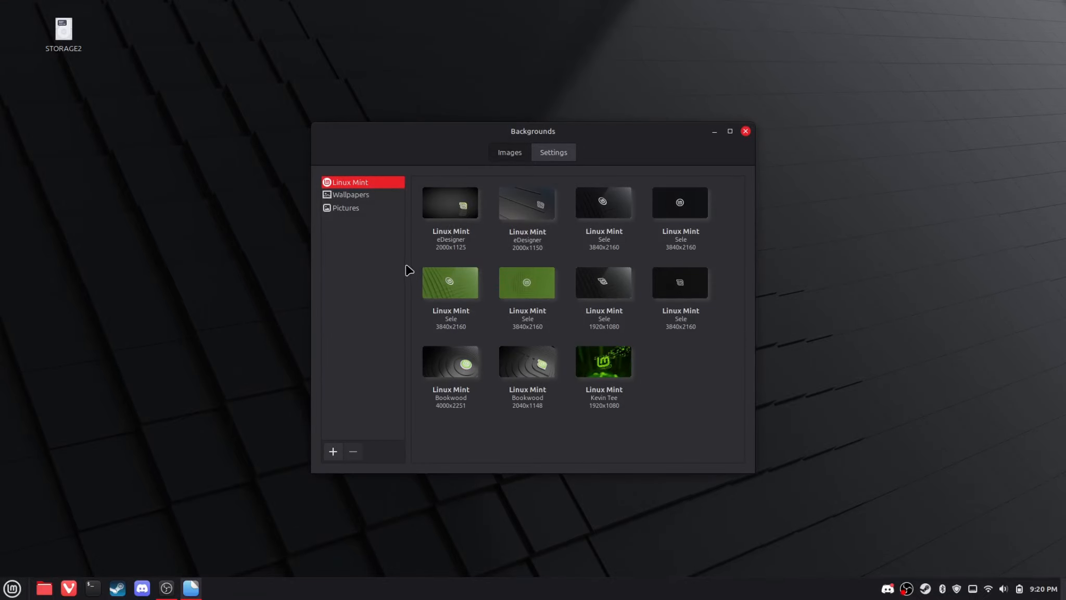
left_click(351, 198)
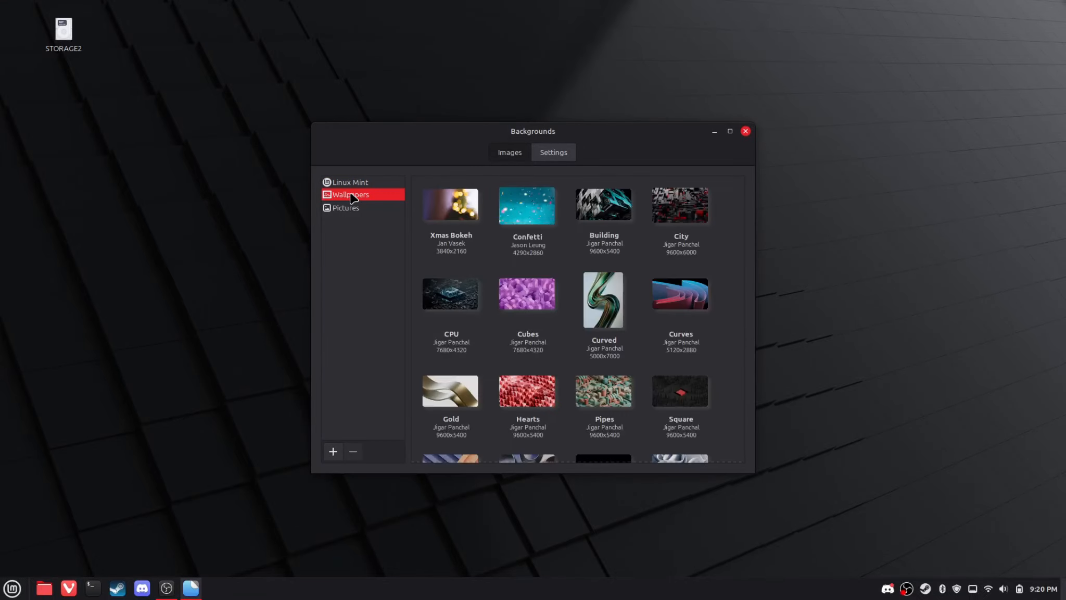
left_click(375, 211)
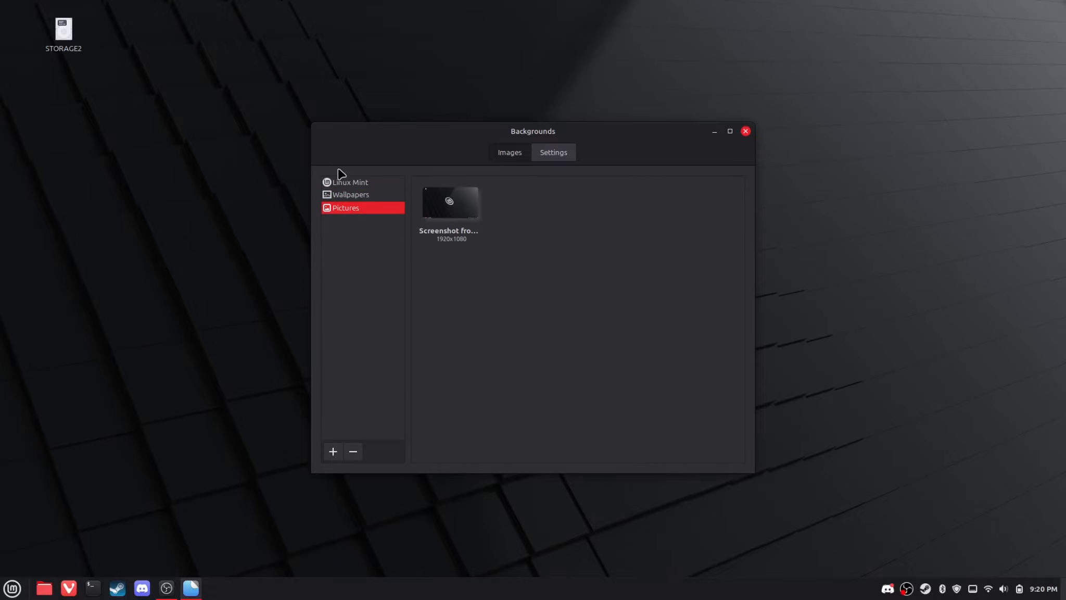
left_click(331, 457)
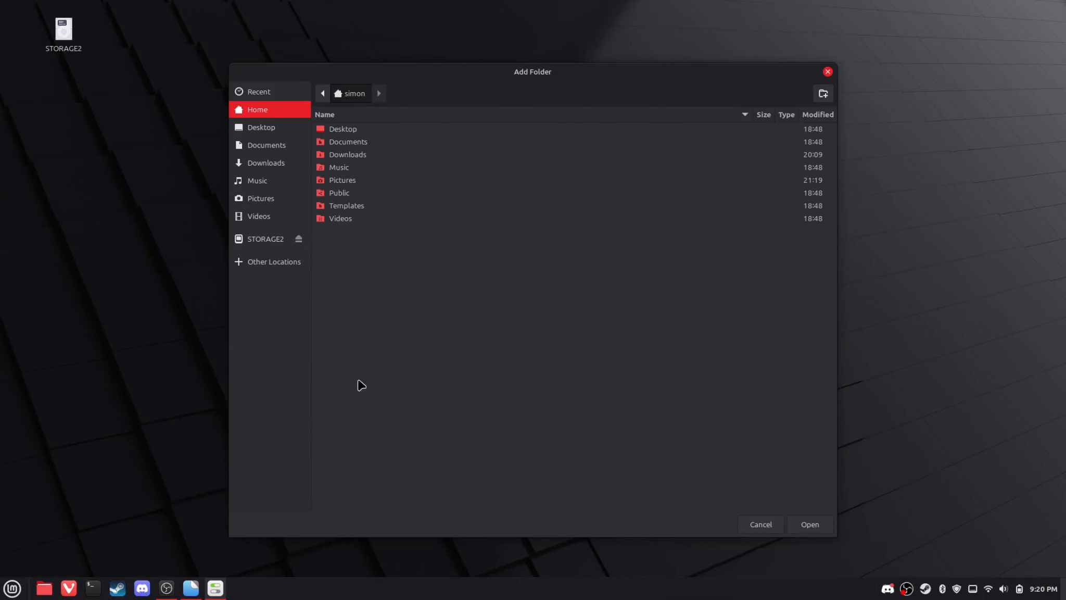
double_click(339, 182)
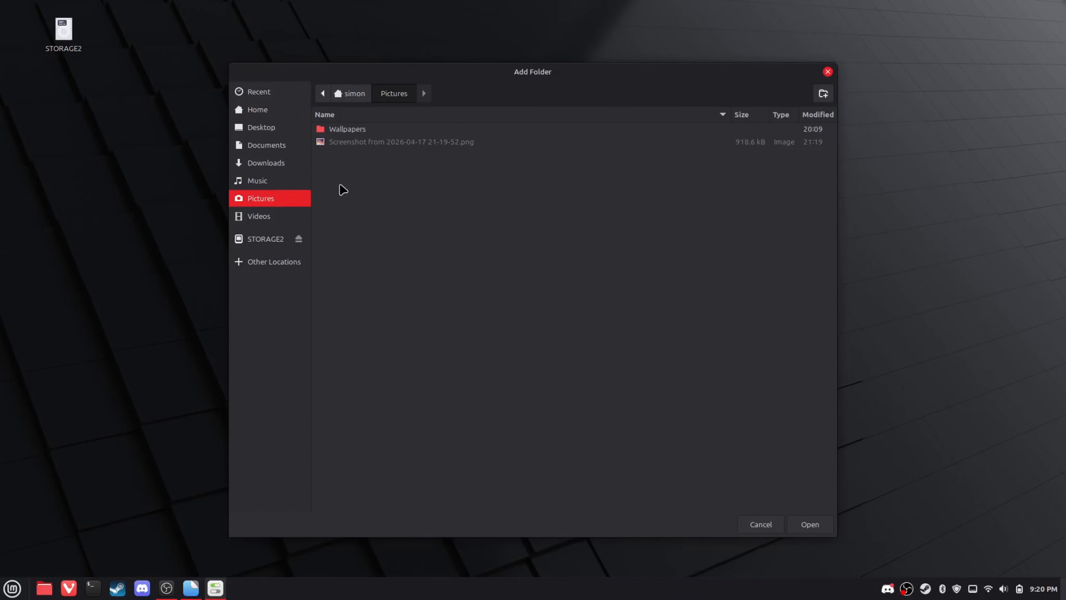
left_click(353, 133)
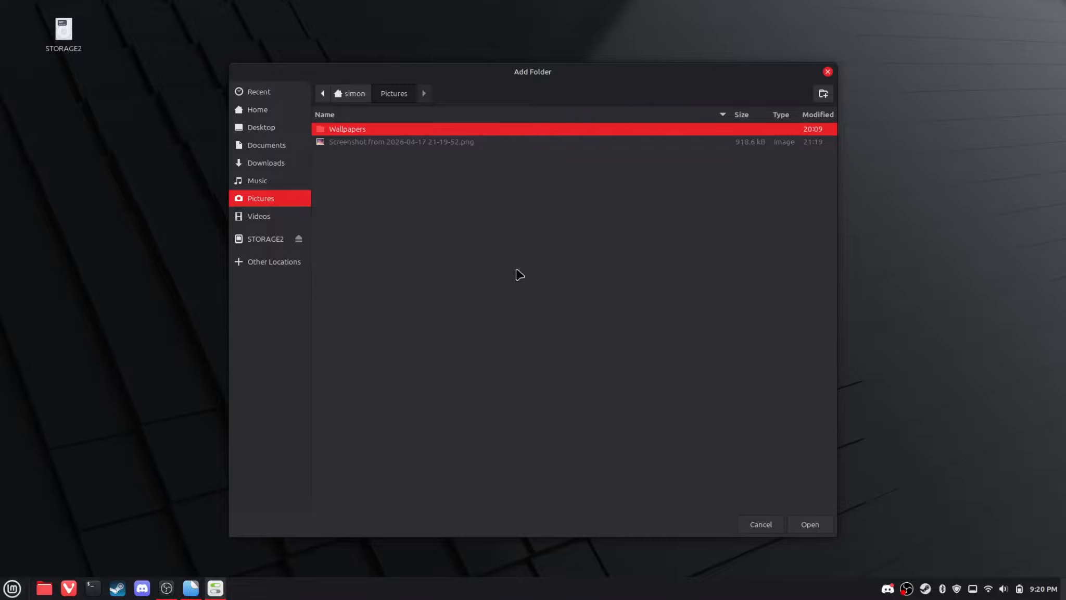
left_click(823, 528)
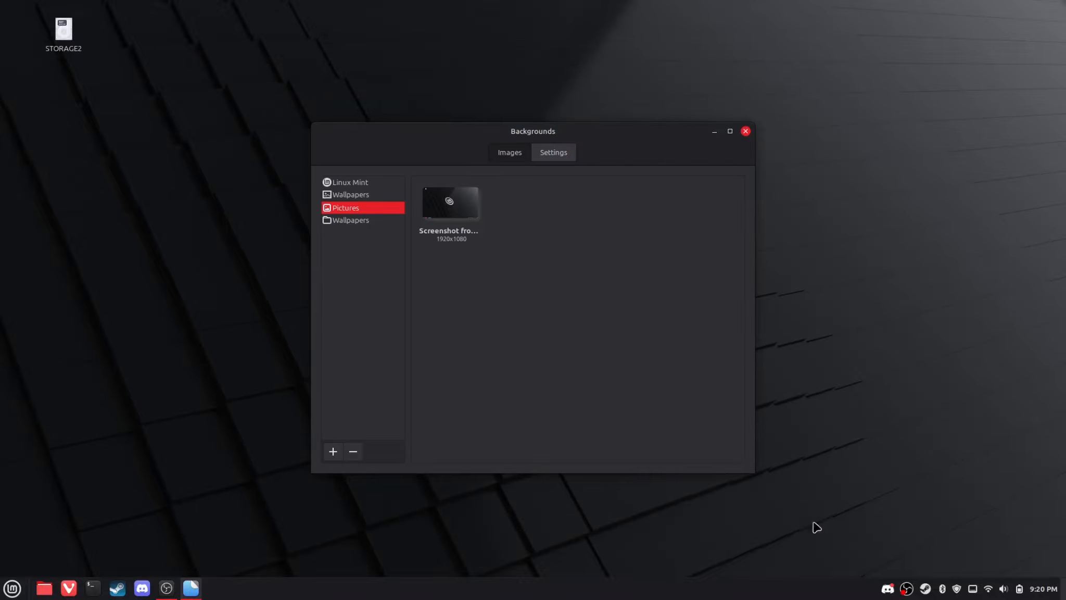
Step: Apply the Chill 4k wallpaper from the added Wallpapers folder as the desktop background and close the background settings
left_click(361, 220)
left_click(477, 193)
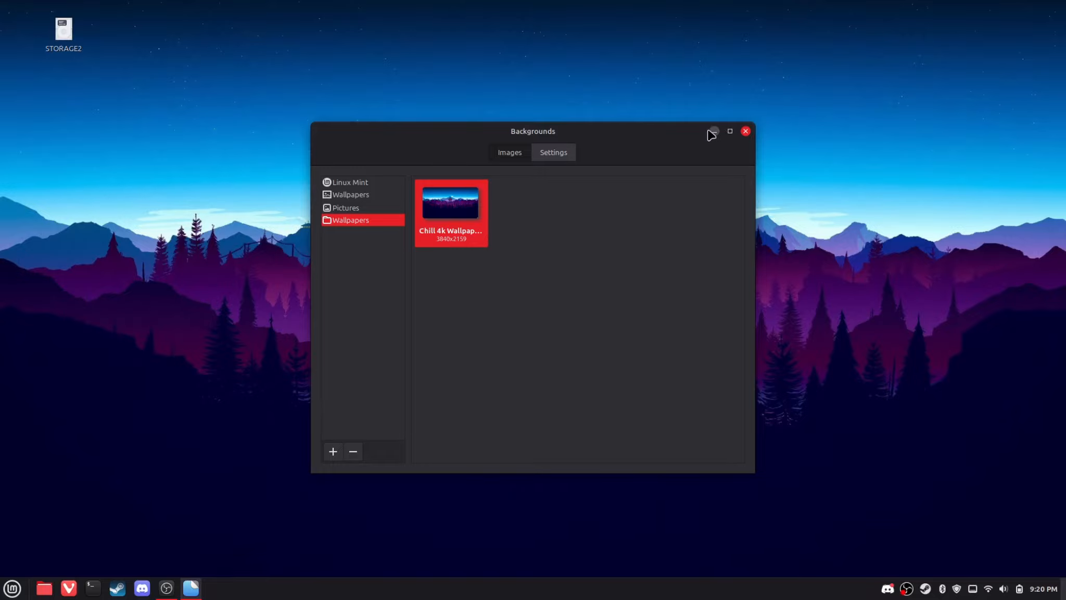
left_click(746, 131)
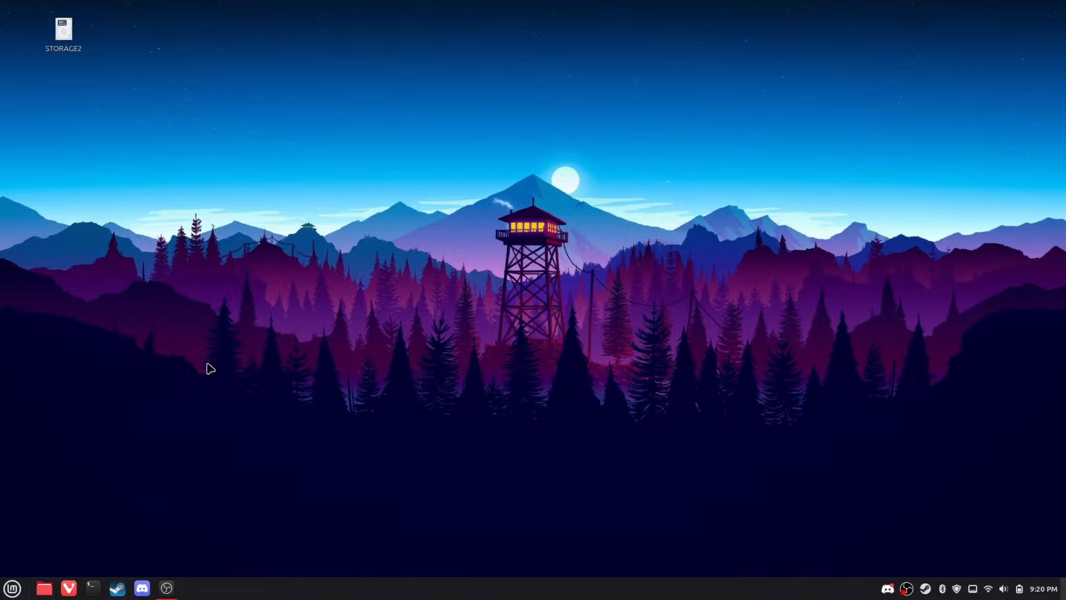
Step: Search the installed applications for "themes" and open the Themes settings
key("super")
type("themes")
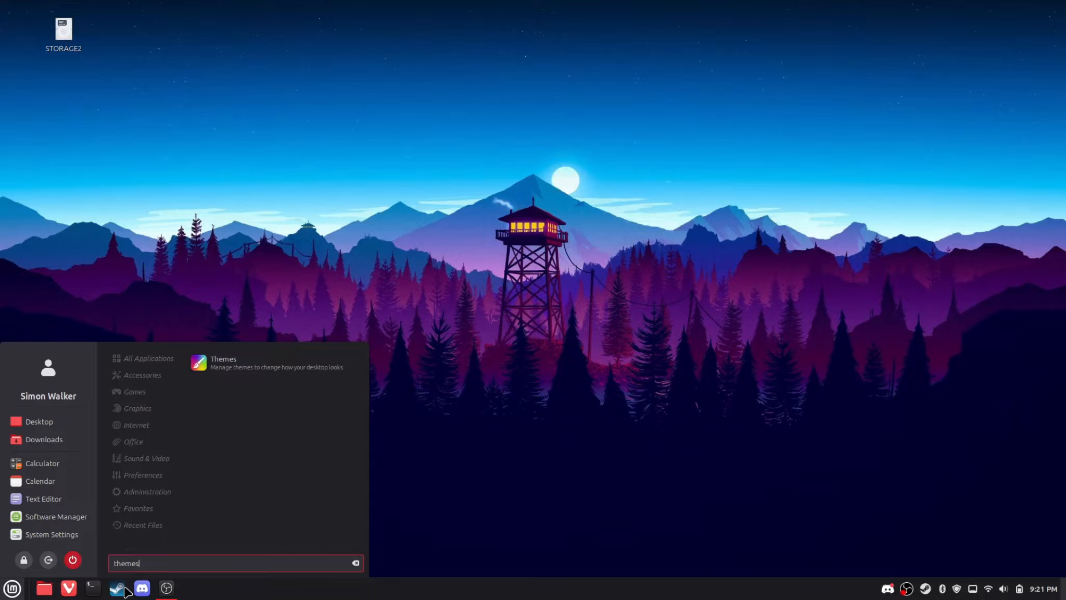
left_click(214, 373)
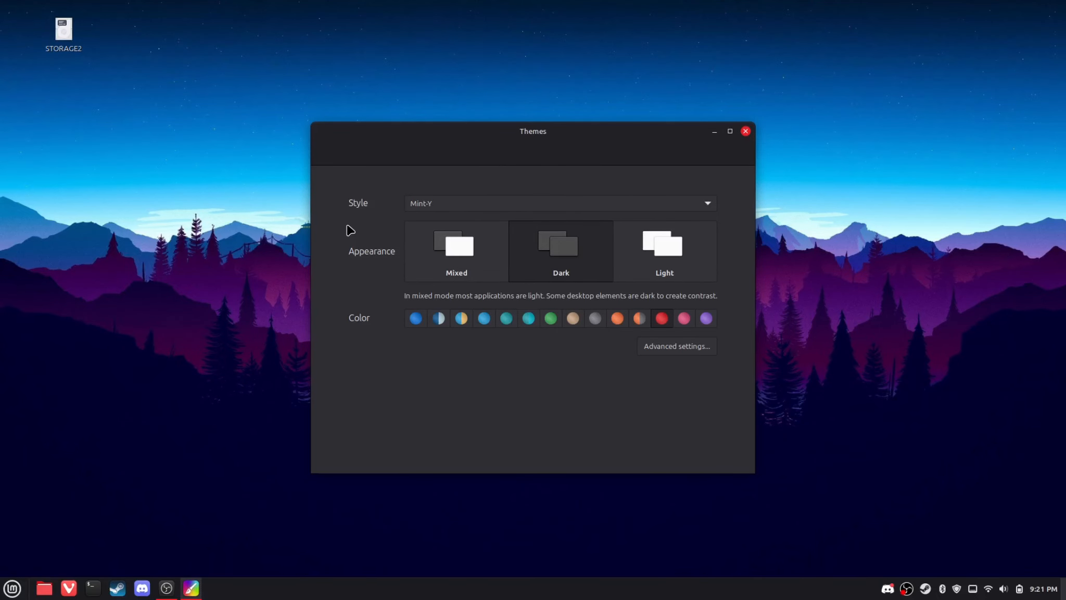
key("super")
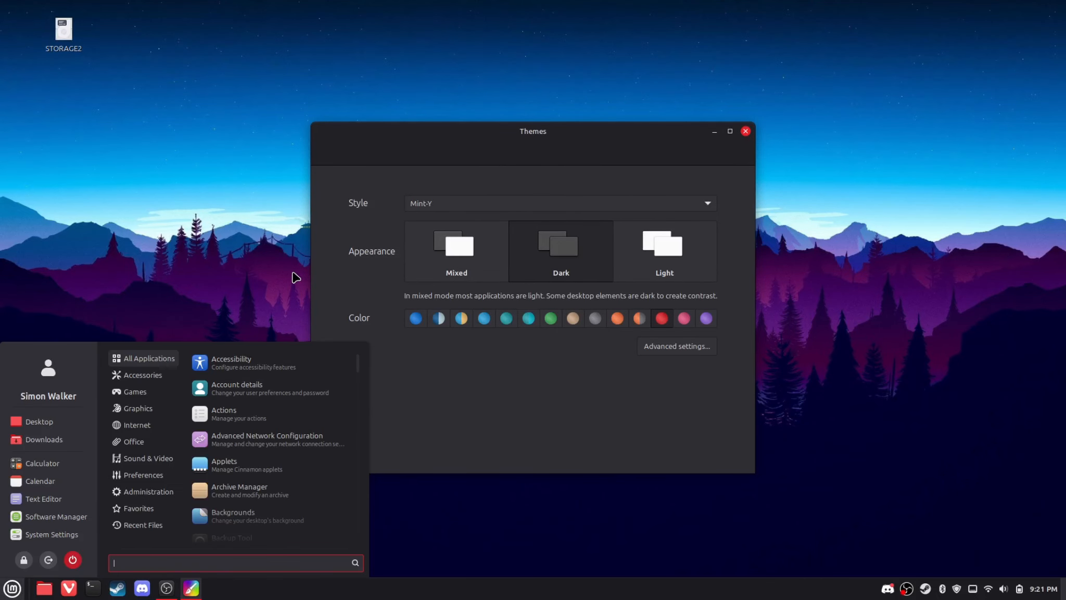
type("theme")
key("BackSpace")
key("BackSpace")
key("BackSpace")
key("BackSpace")
key("BackSpace")
key("BackSpace")
key("Escape")
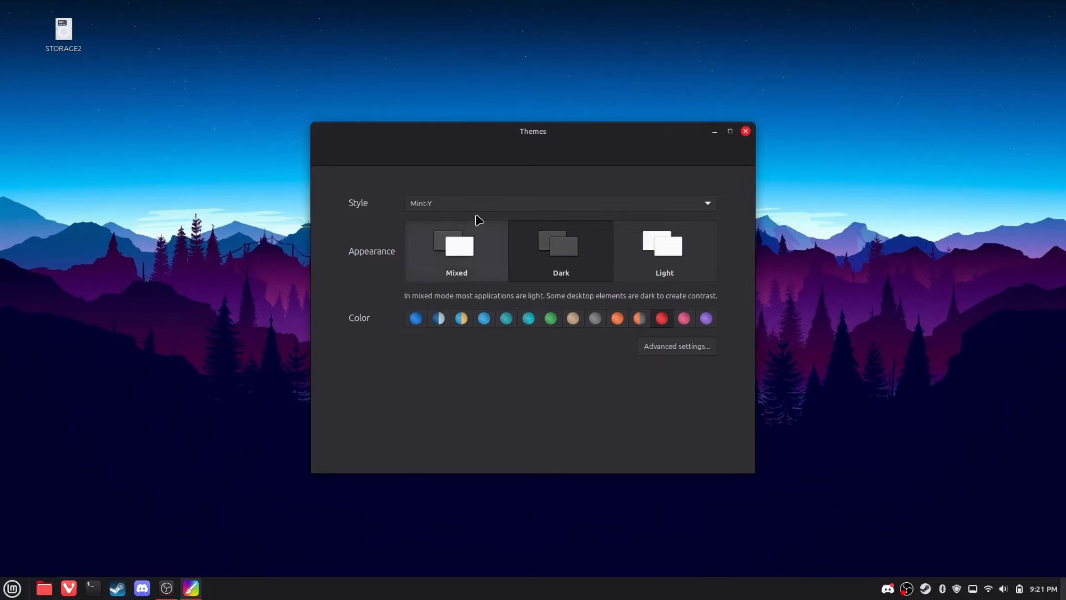
Step: Change the icon theme to Papirus-Dark in the advanced theme settings and close the Themes window
left_click(652, 348)
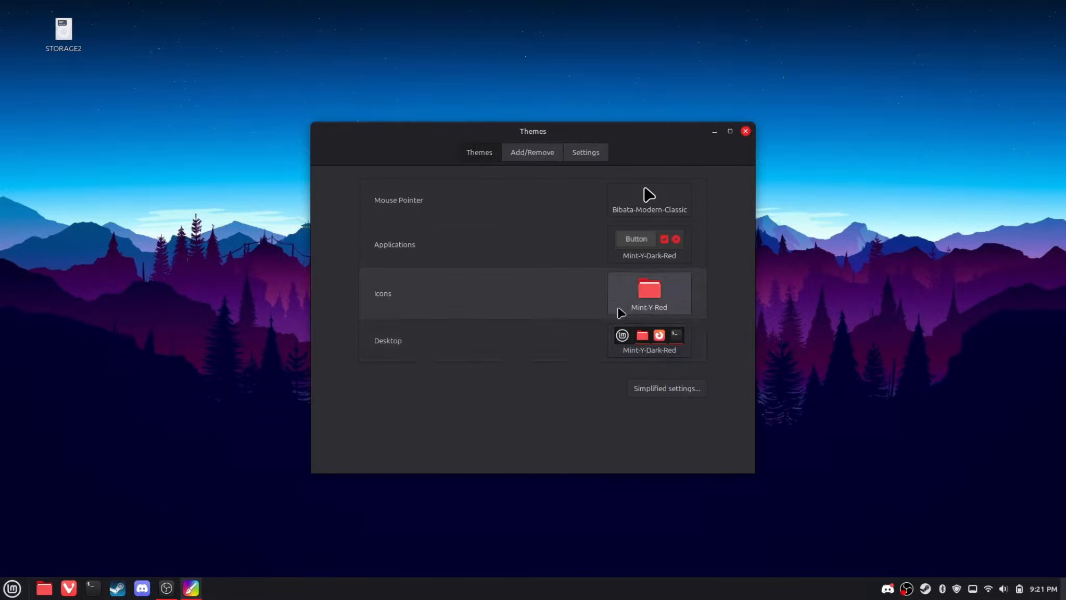
left_click(651, 386)
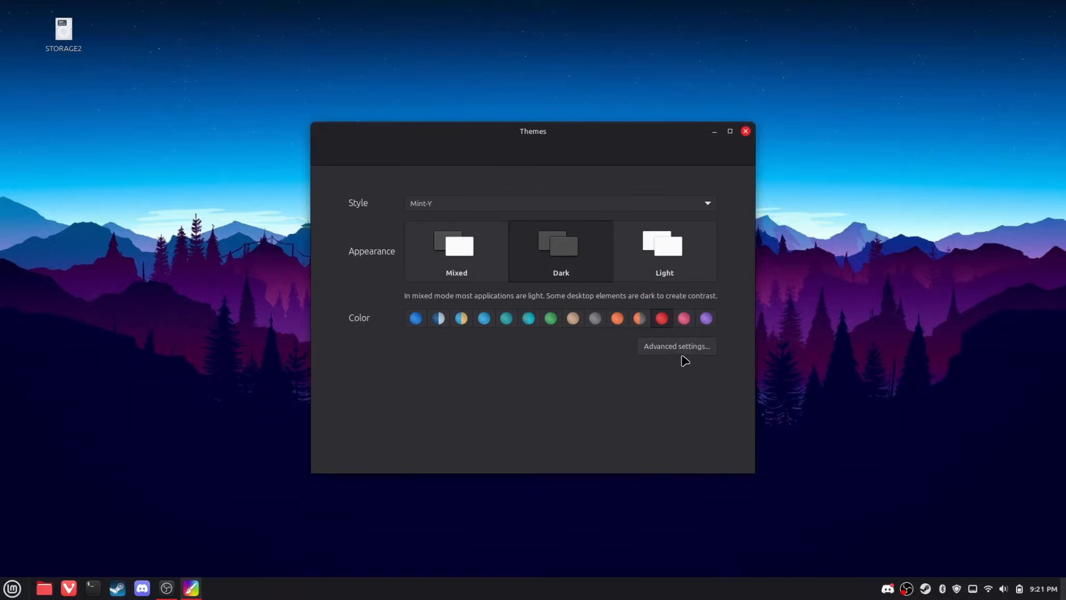
left_click(685, 353)
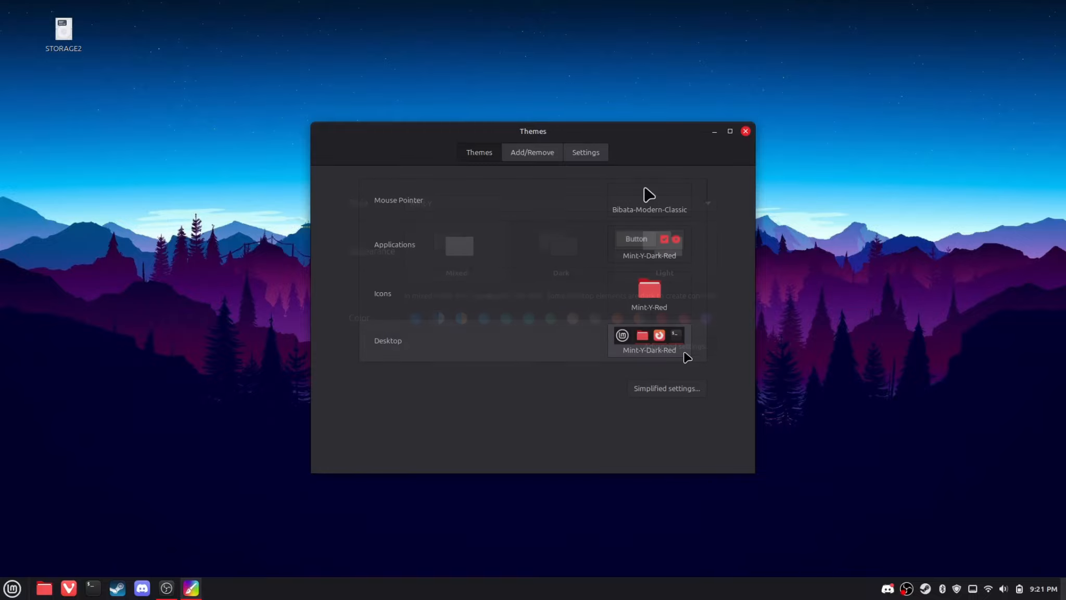
left_click(662, 291)
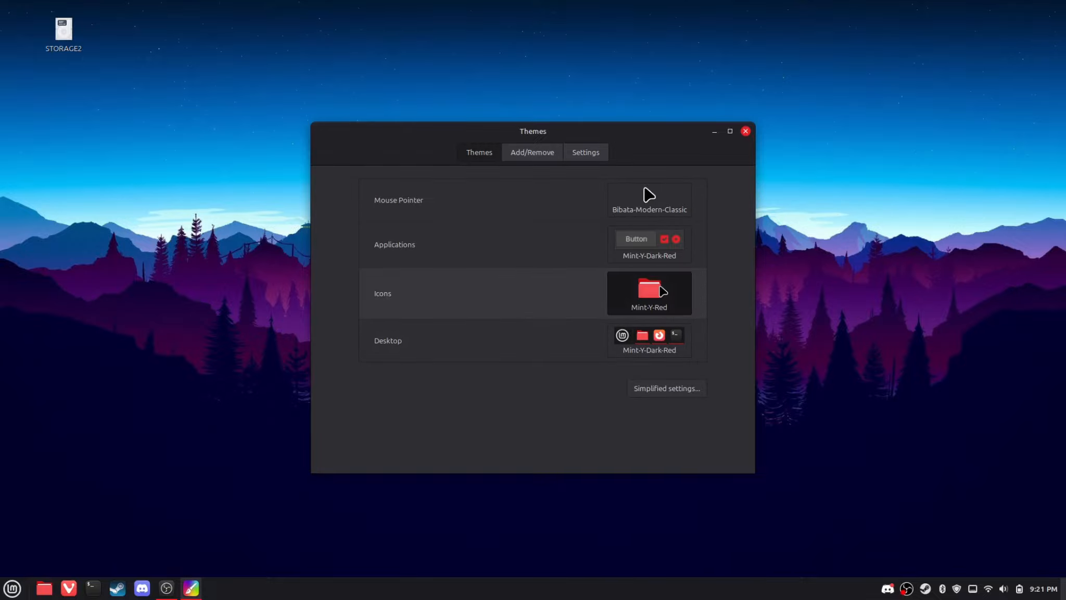
scroll(814, 405, "down", 5)
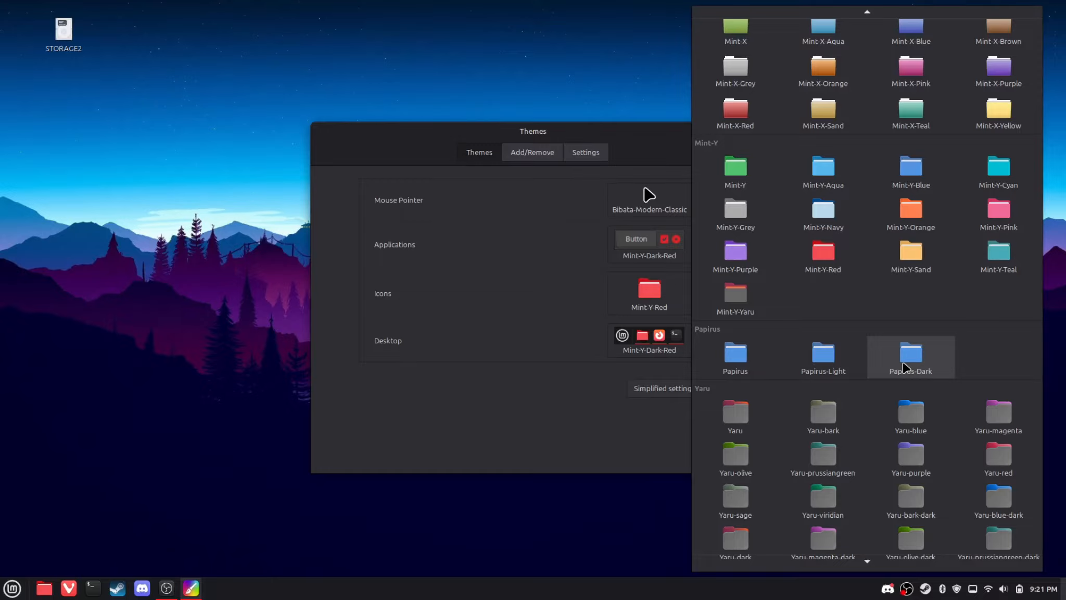
left_click(906, 367)
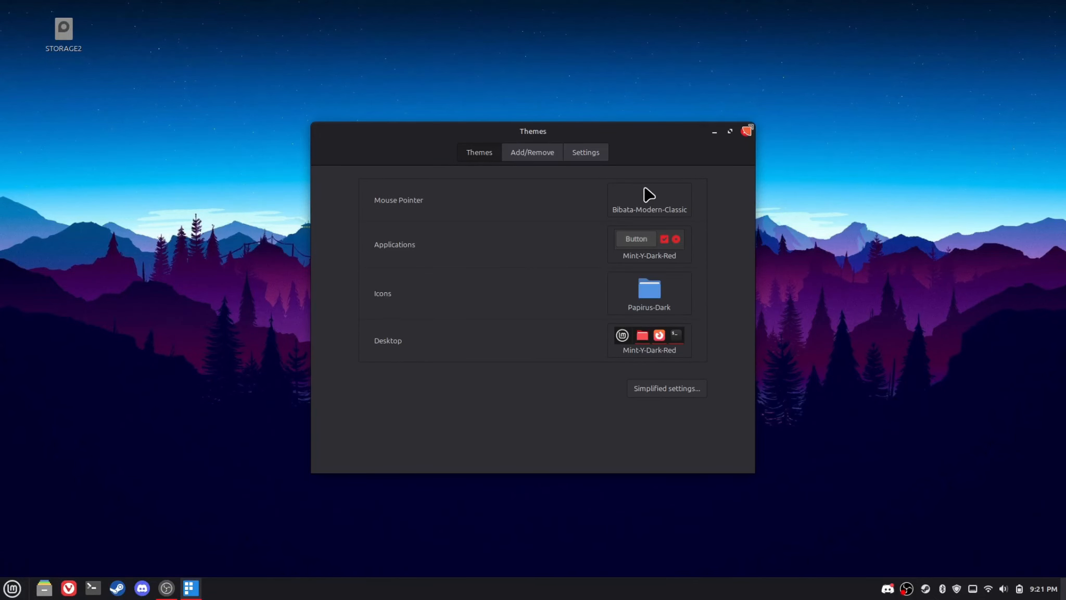
left_click(747, 130)
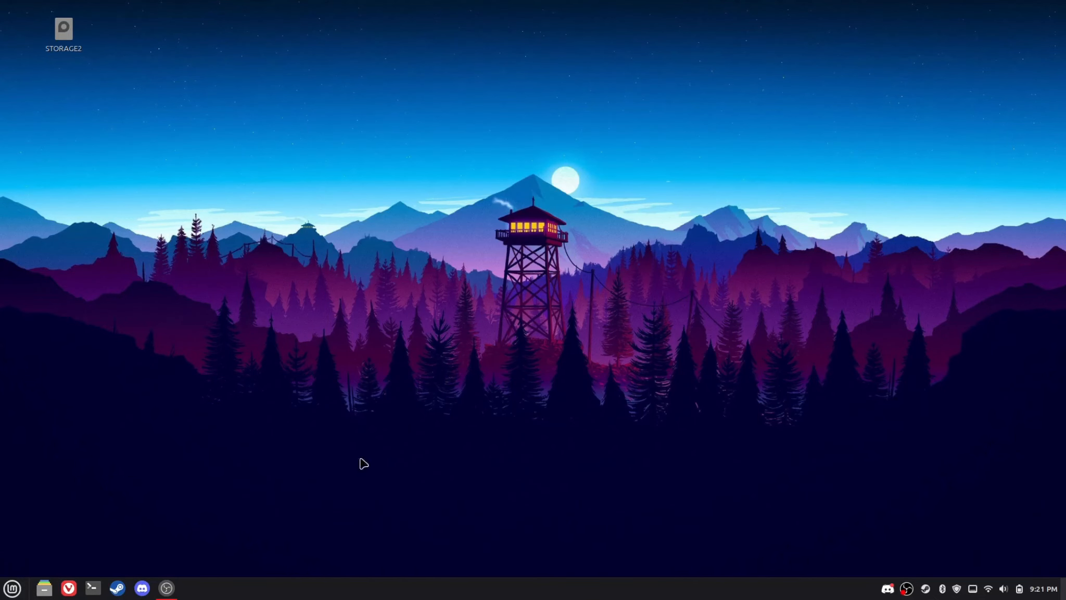
left_click(160, 592)
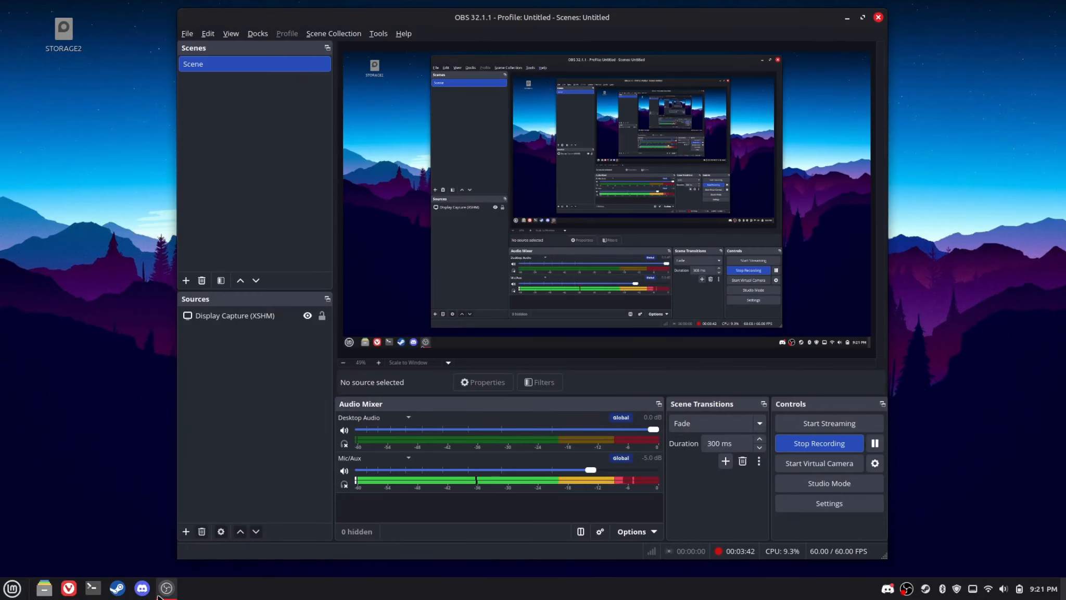
left_click(847, 17)
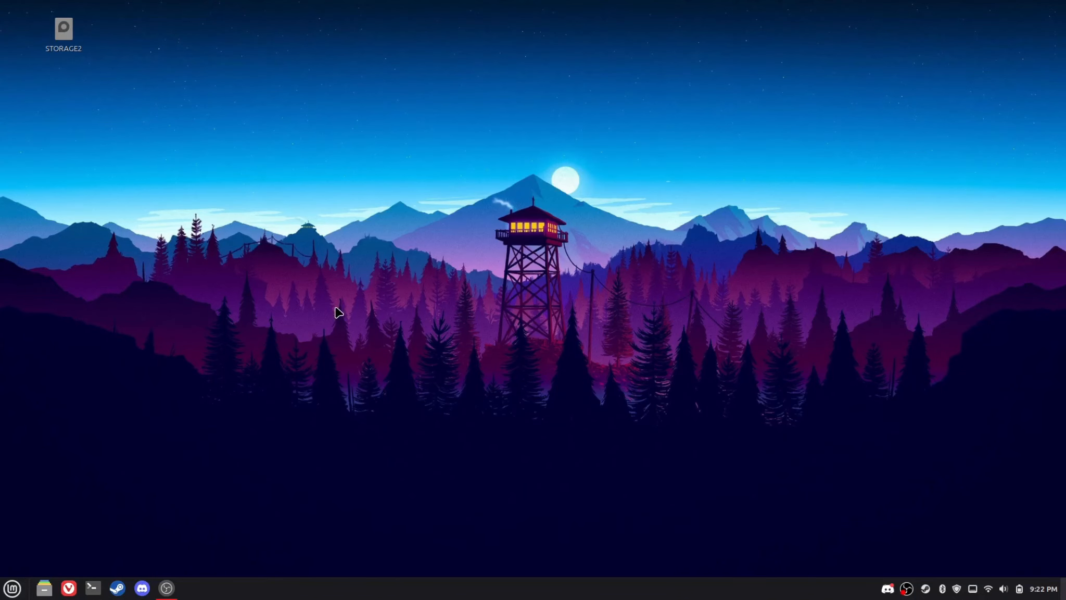
Step: Look through the application menu's categories, such as Accessories, Games and Graphics, to examine the applied icon theme
key("super")
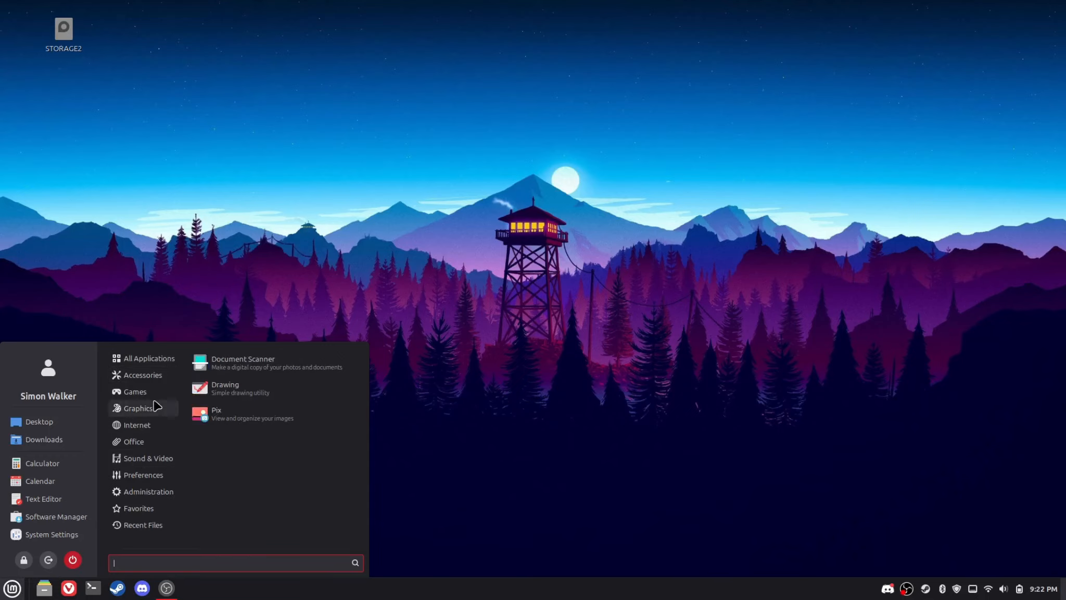
mouse_move(154, 398)
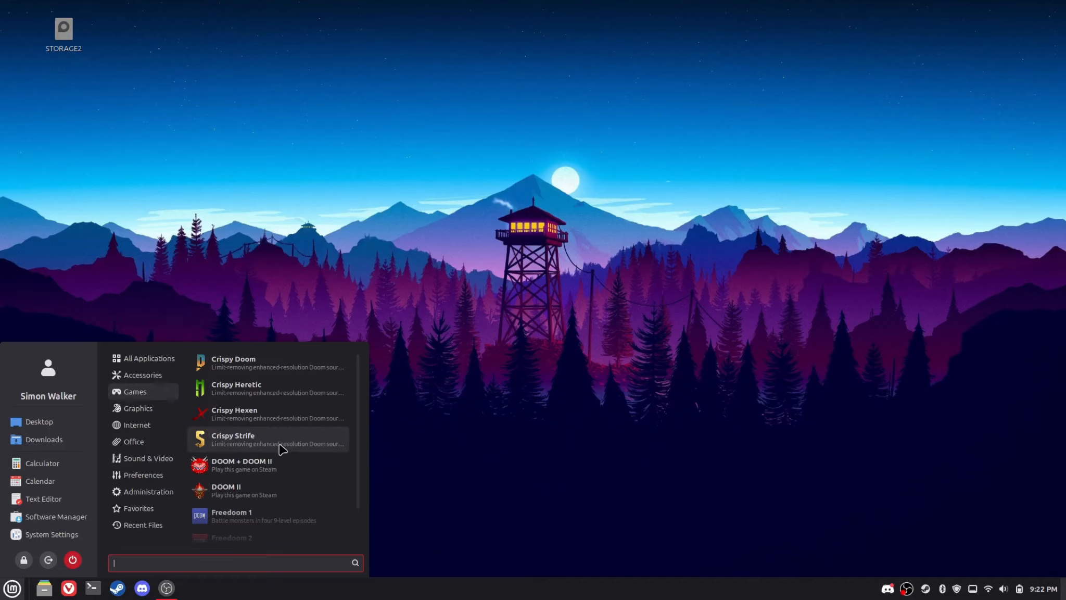
mouse_move(169, 358)
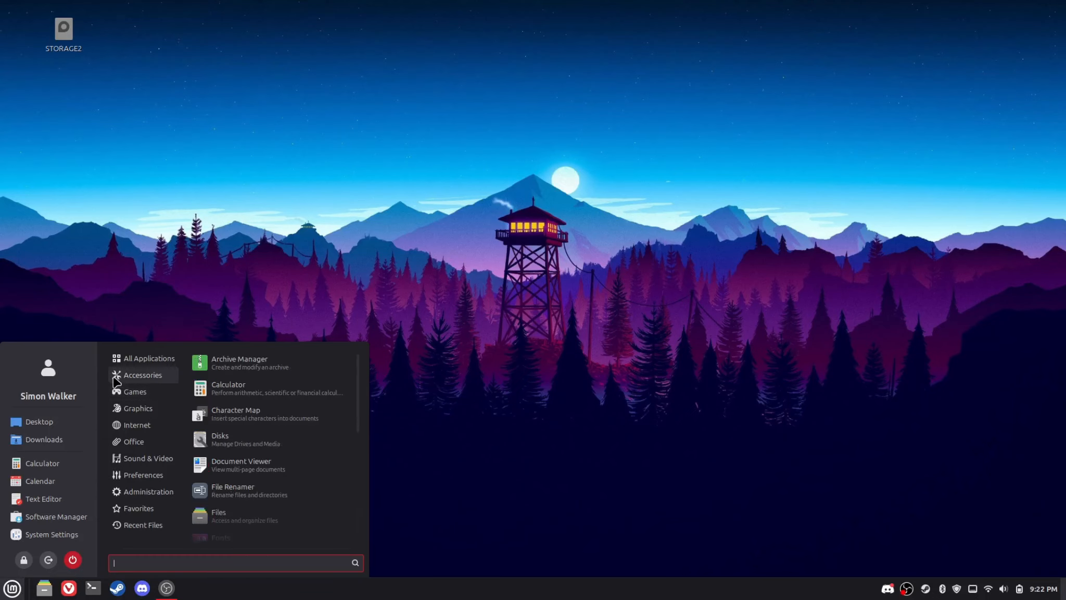
mouse_move(124, 412)
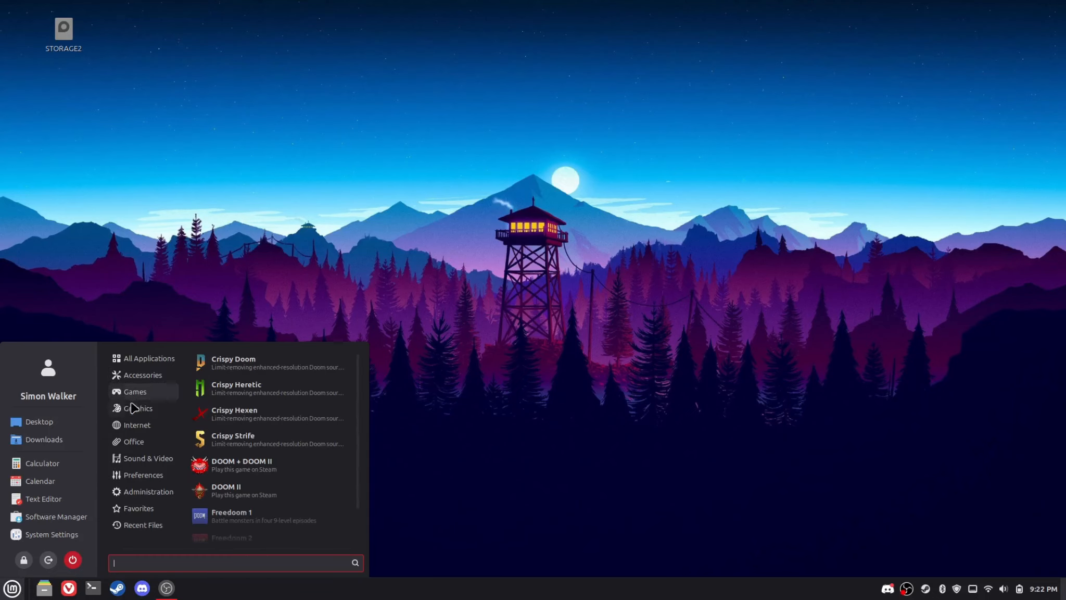
mouse_move(131, 434)
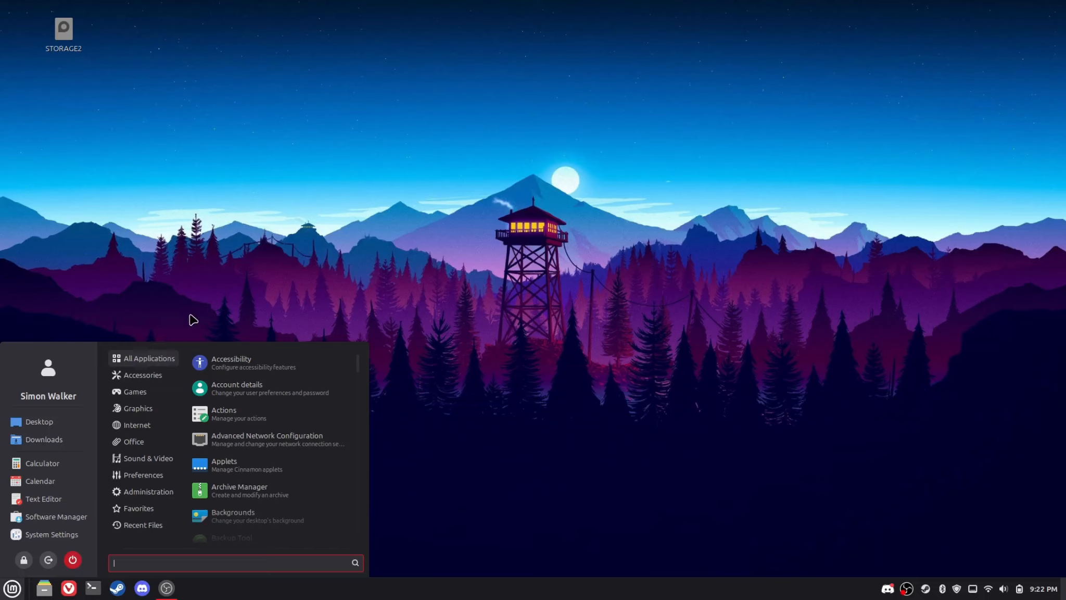
left_click(193, 320)
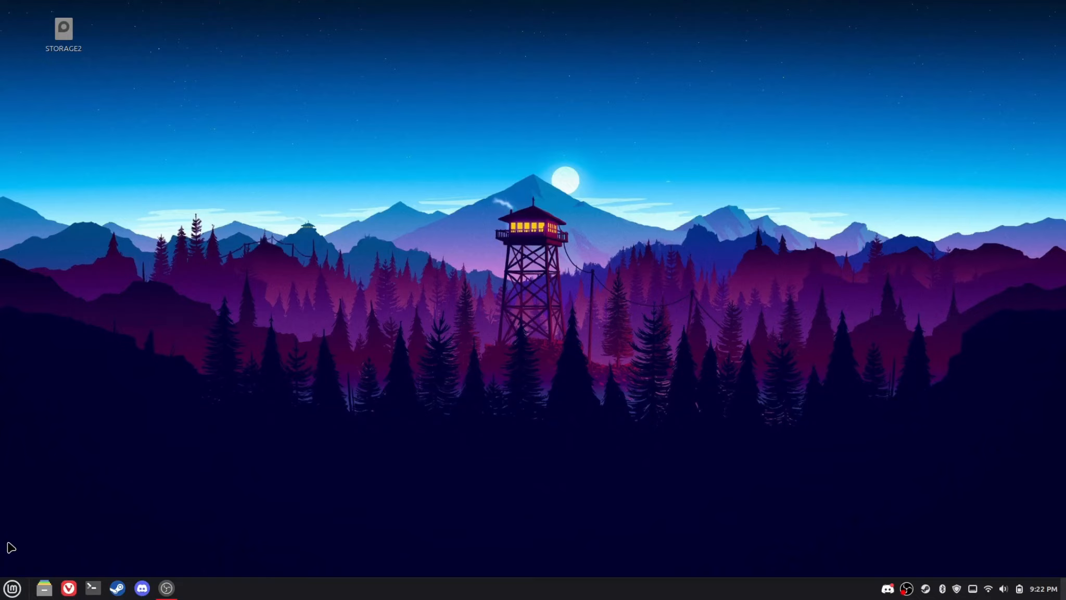
key("super")
left_click(114, 317)
Step: Move the desktop panel from the bottom edge to the top edge of the screen
right_click(485, 592)
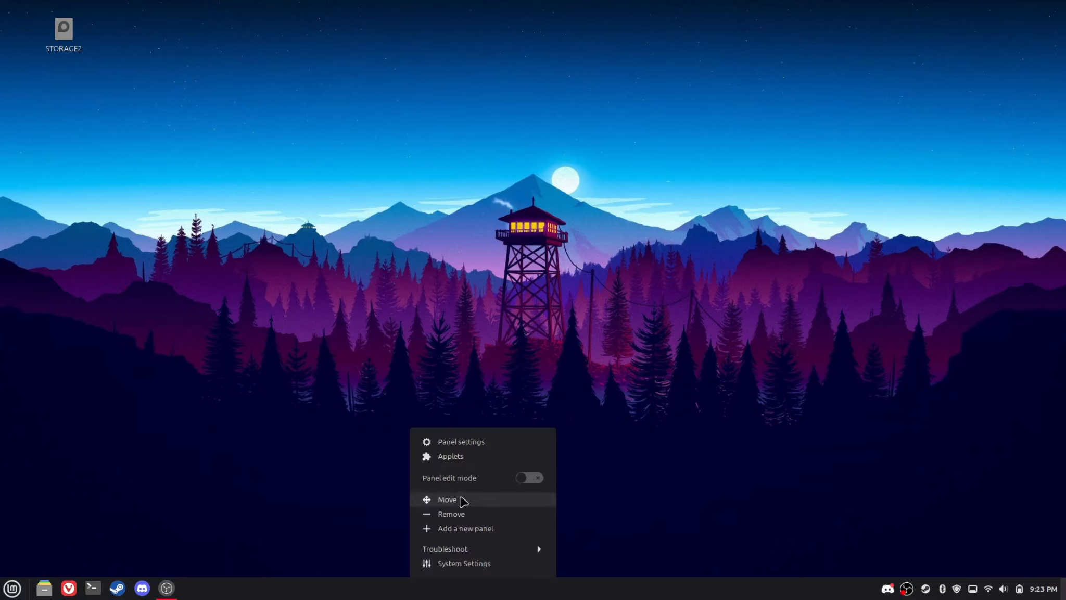
left_click(463, 500)
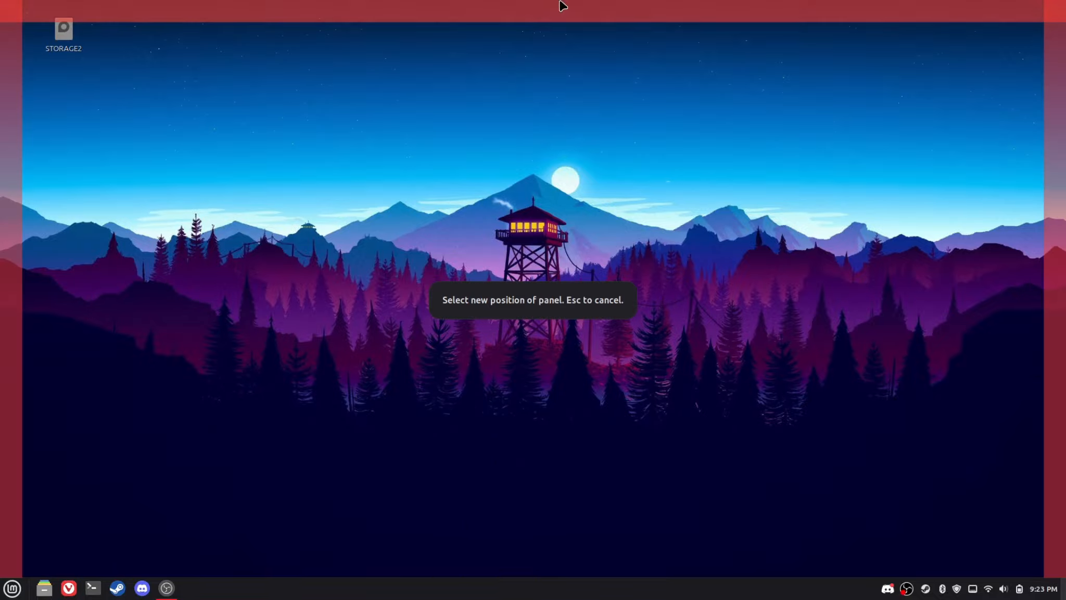
left_click(562, 5)
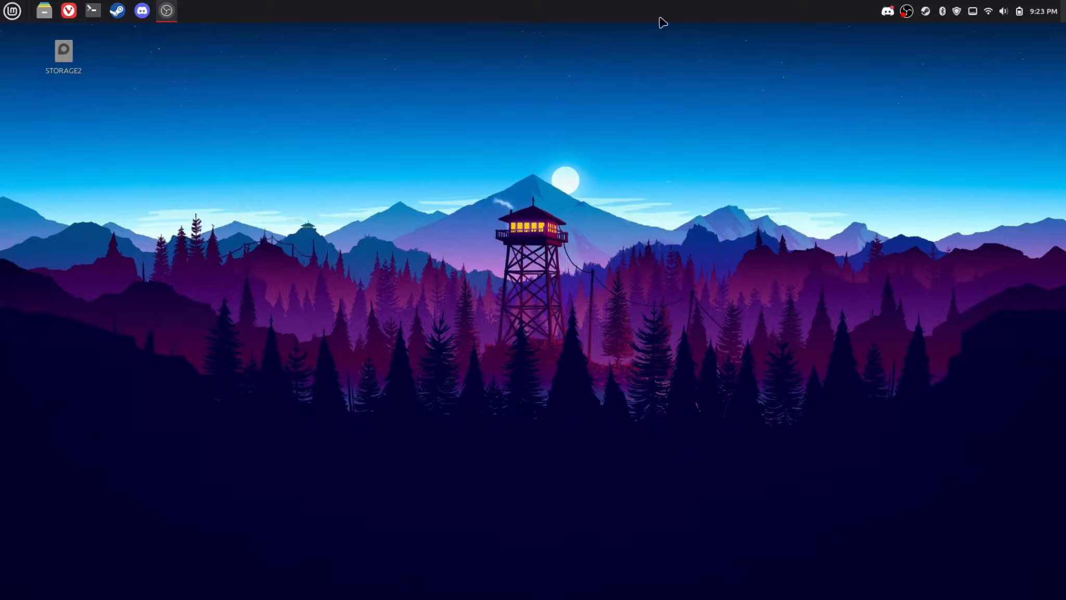
Step: Add a new empty panel along the bottom edge of the screen
right_click(681, 9)
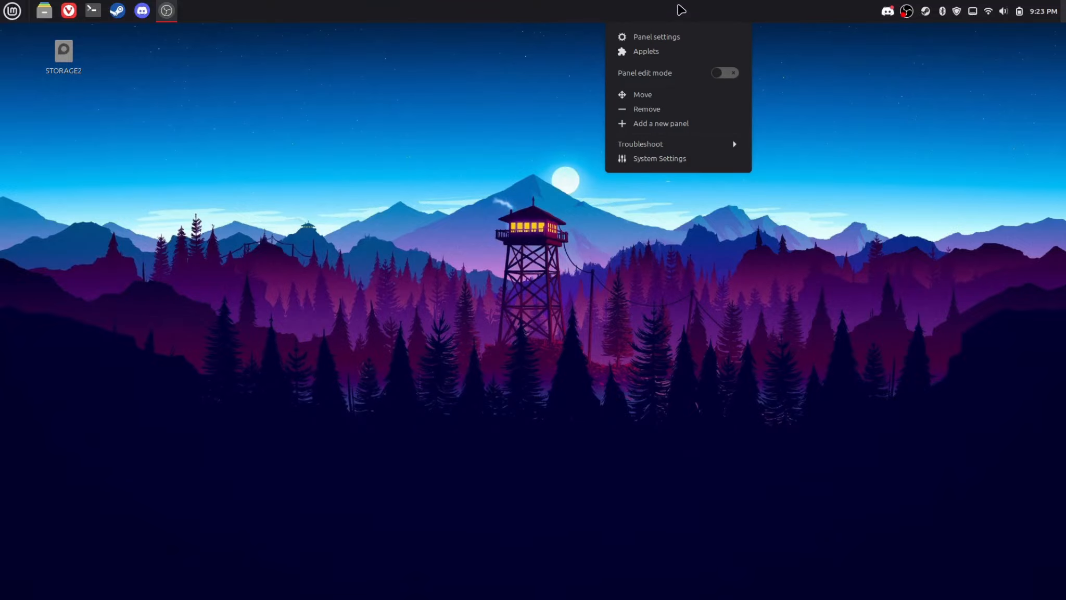
left_click(652, 124)
left_click(403, 588)
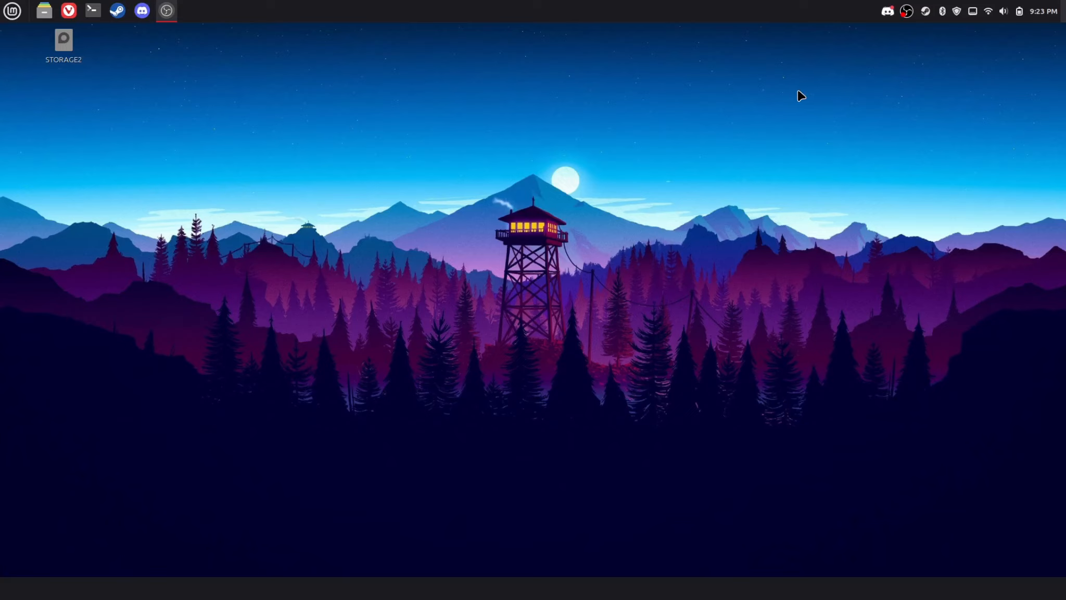
Step: Turn on panel edit mode for the desktop panels
right_click(560, 5)
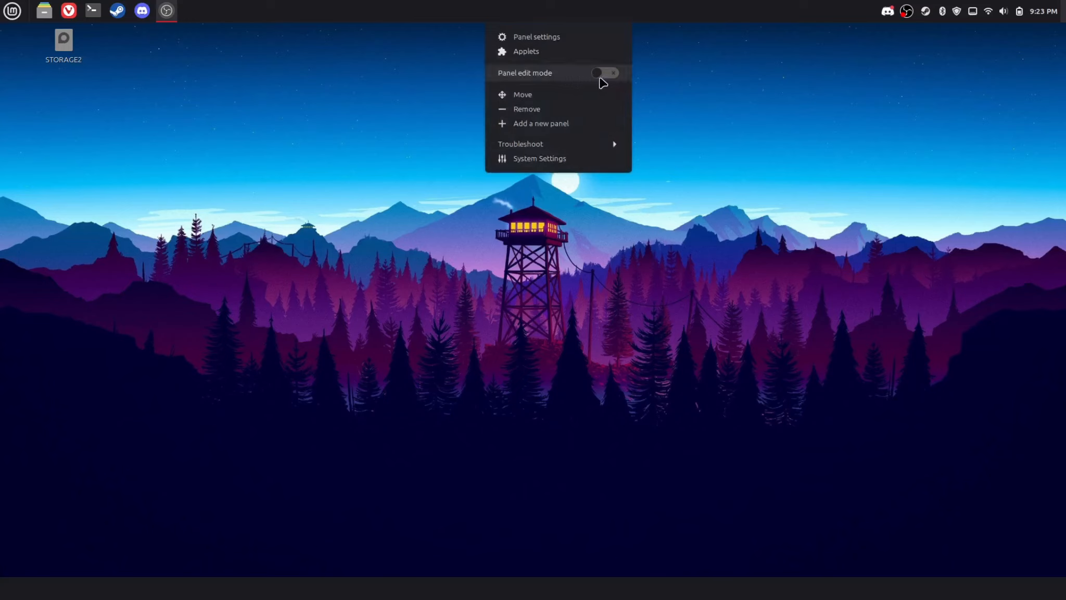
left_click(601, 76)
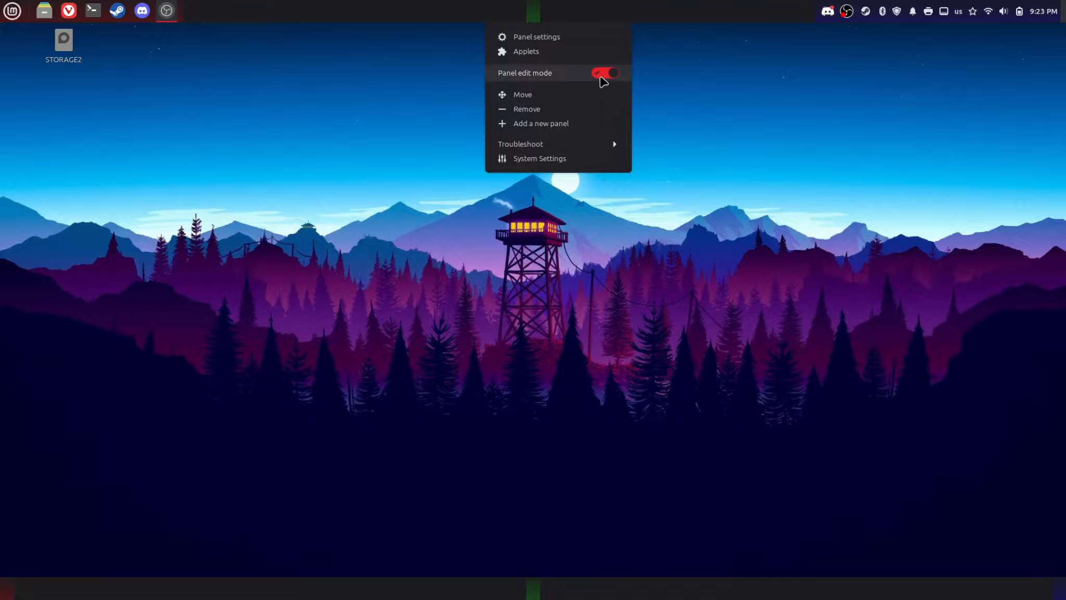
left_click(423, 75)
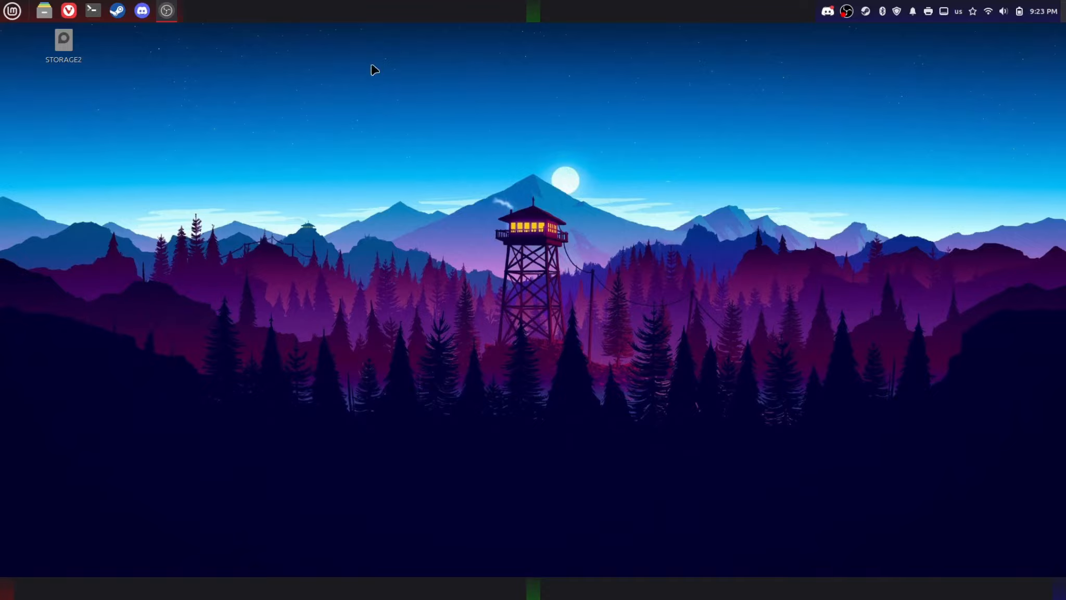
Step: Remove the Corner bar and Separator applets from the top panel
right_click(1063, 10)
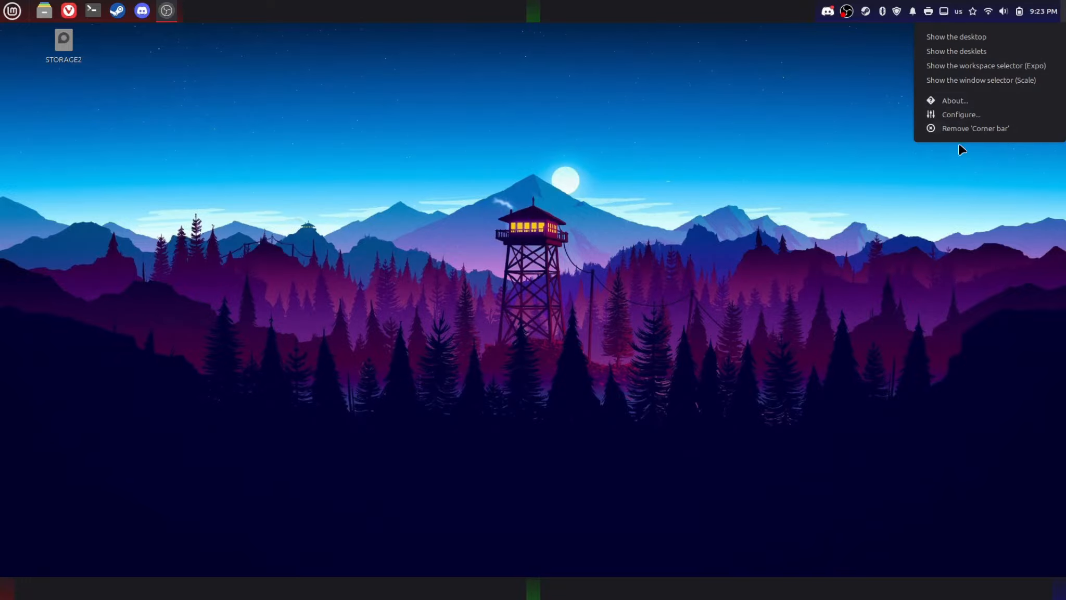
left_click(969, 130)
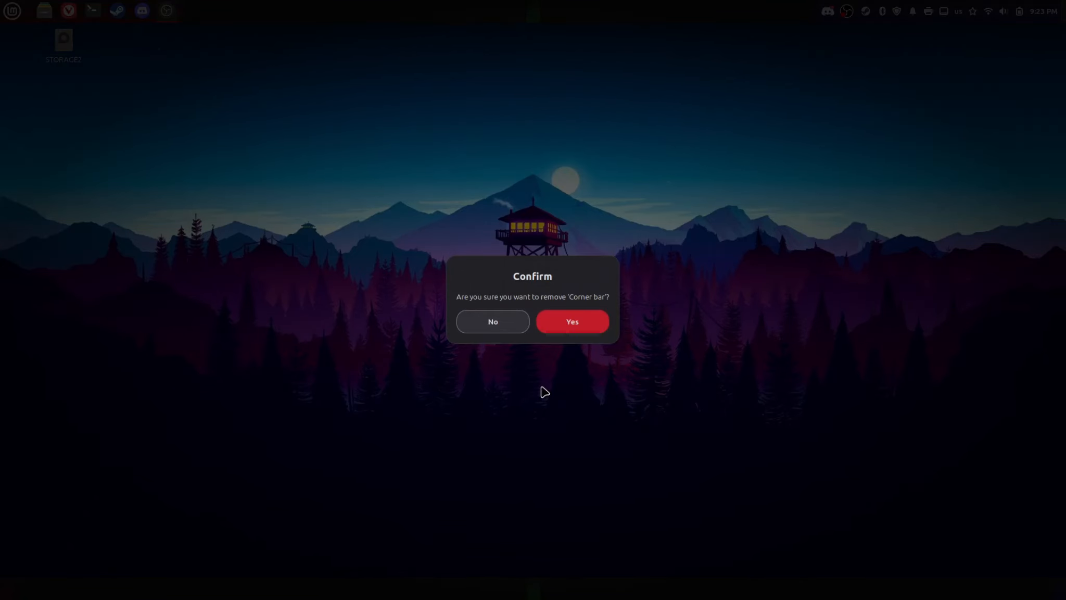
left_click(571, 322)
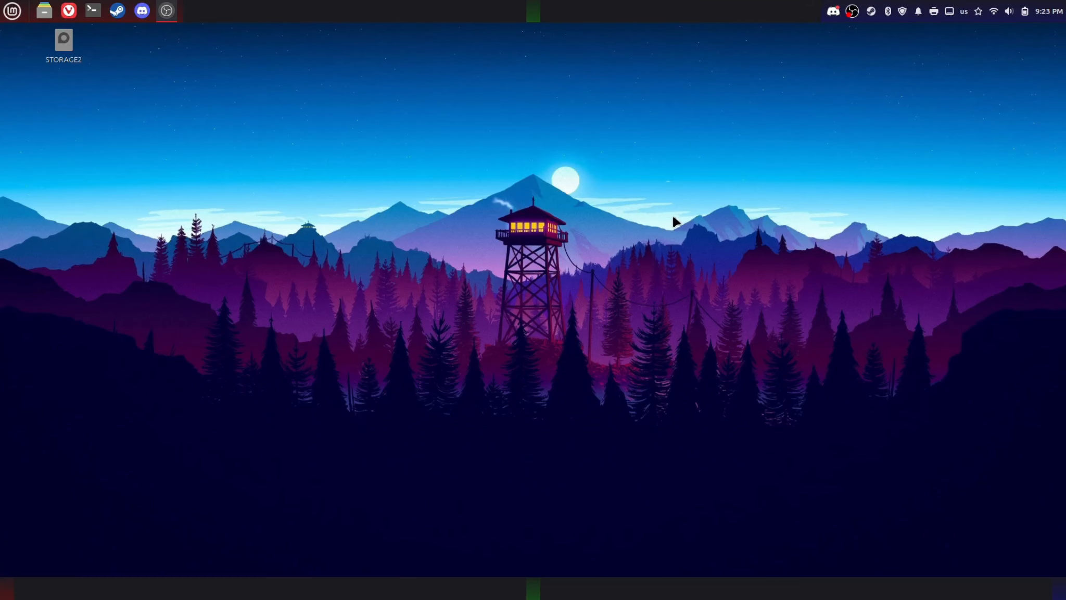
right_click(30, 17)
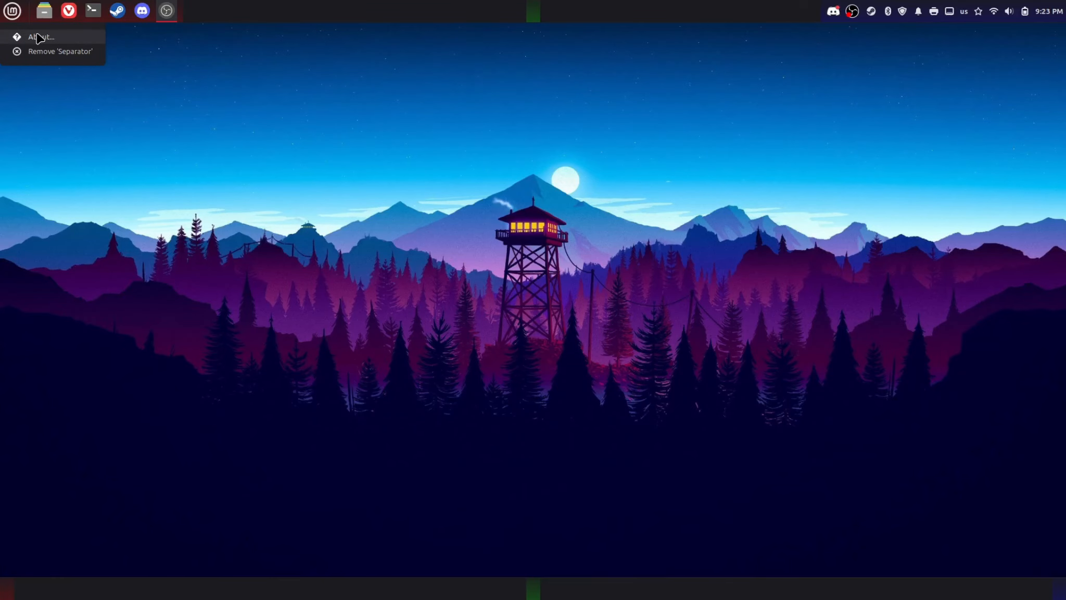
left_click(42, 52)
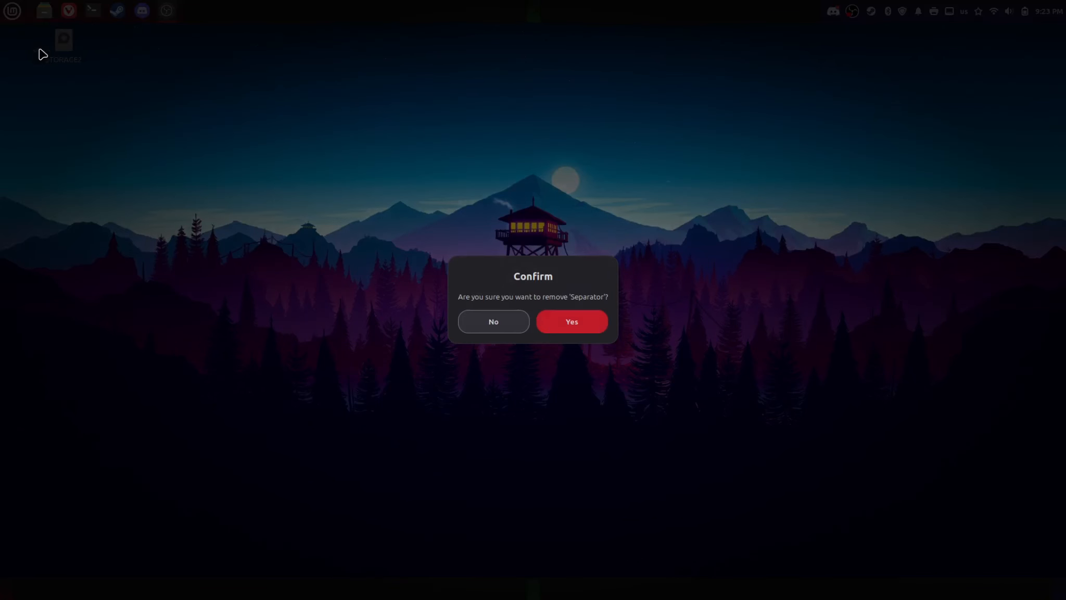
left_click(603, 317)
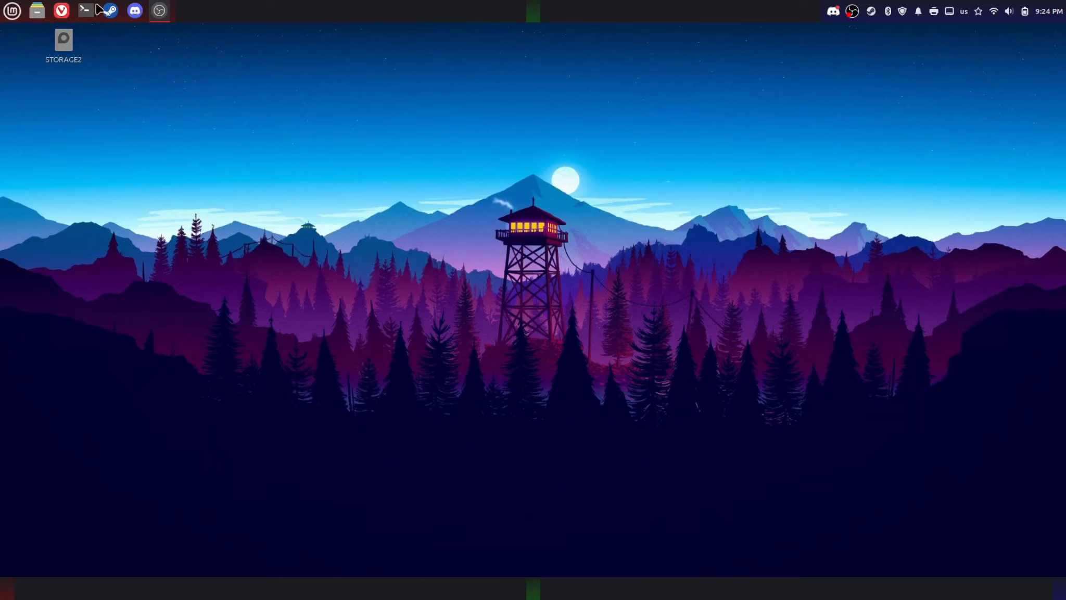
Step: Move the application launcher list to the centre of the bottom panel and remove the Menu applet from the top panel
left_click_drag(87, 11, 532, 592)
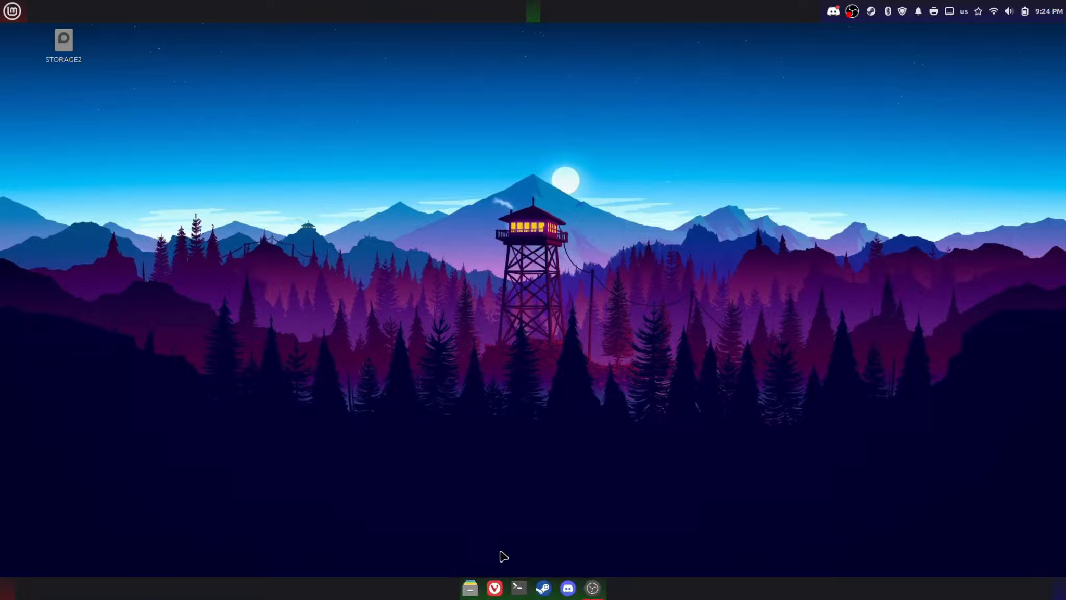
right_click(4, 6)
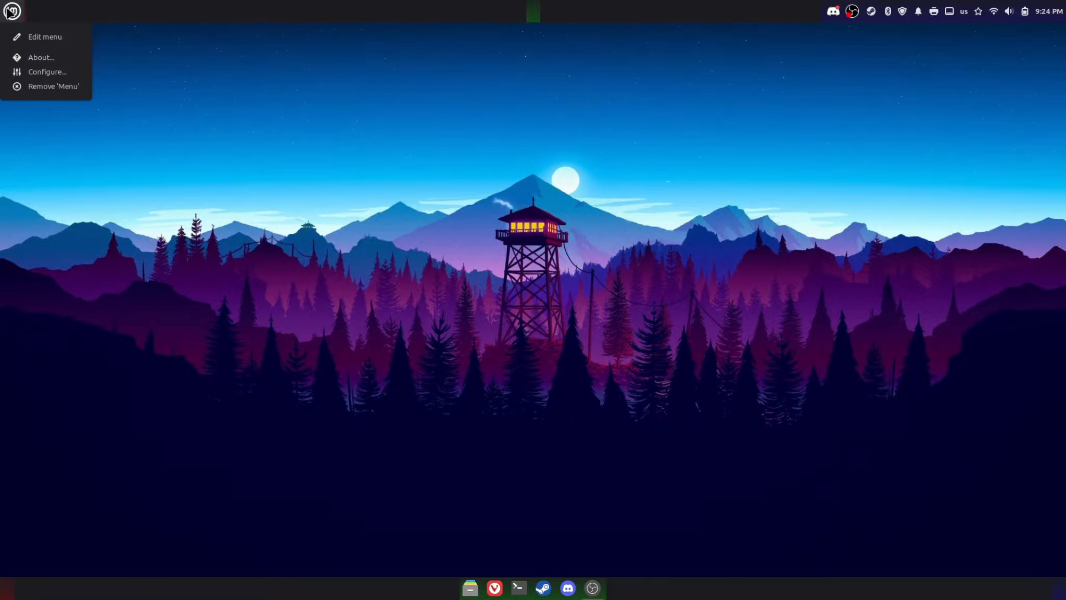
left_click(53, 87)
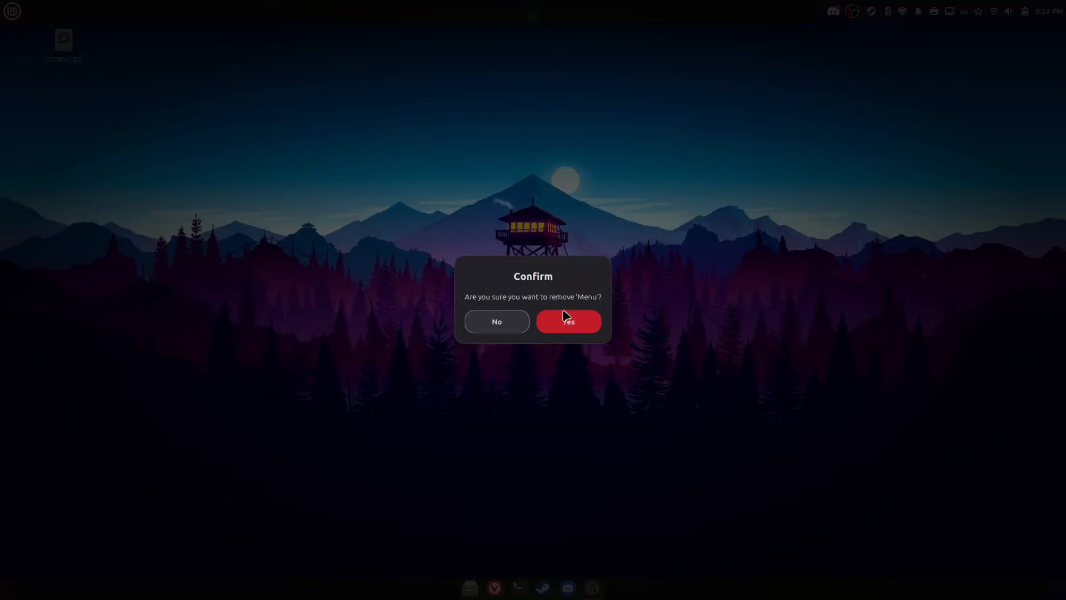
left_click(568, 318)
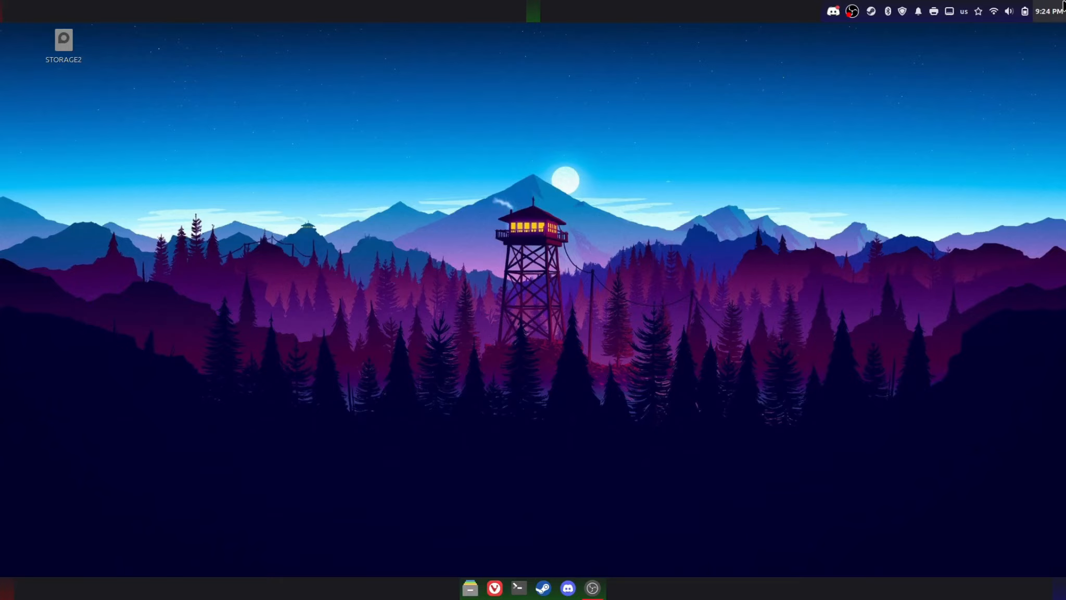
Step: Centre the Calendar applet in the top panel and enable its week numbers and custom date format
left_click_drag(1059, 9, 538, 11)
right_click(538, 10)
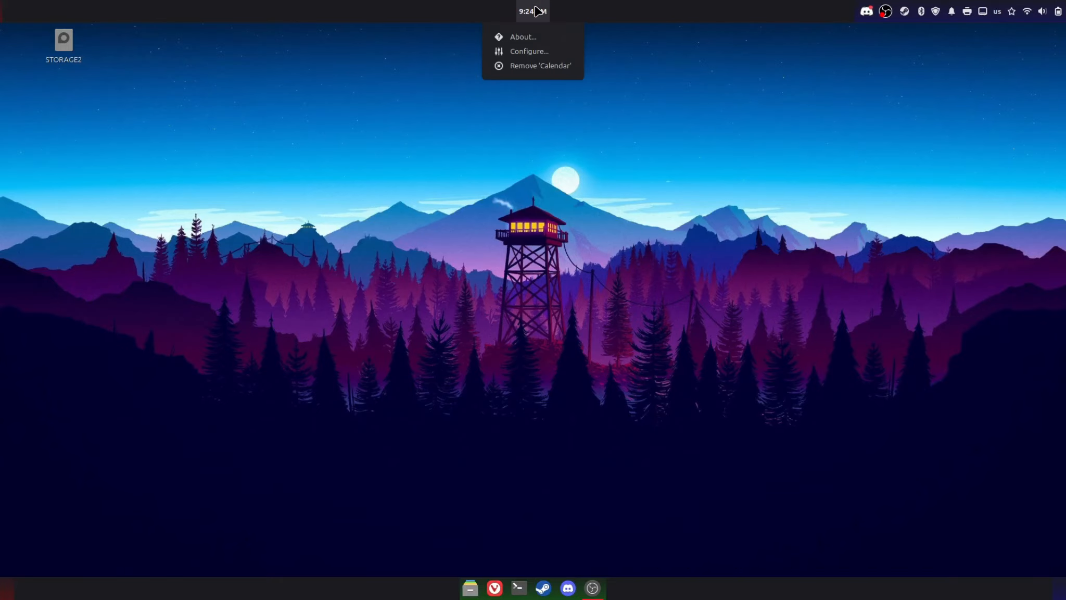
left_click(527, 51)
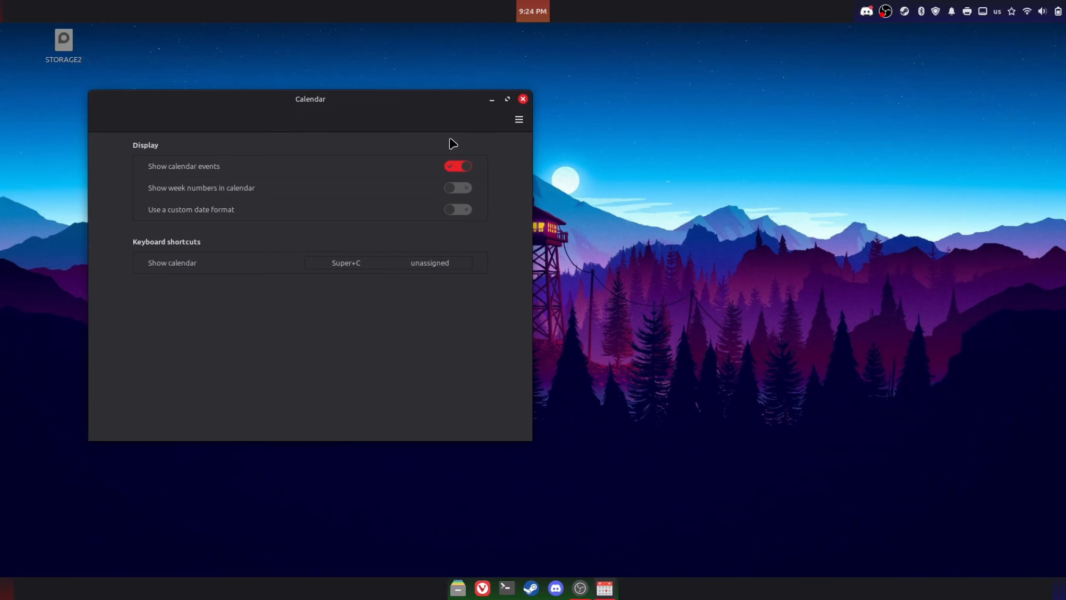
left_click(449, 192)
left_click(455, 210)
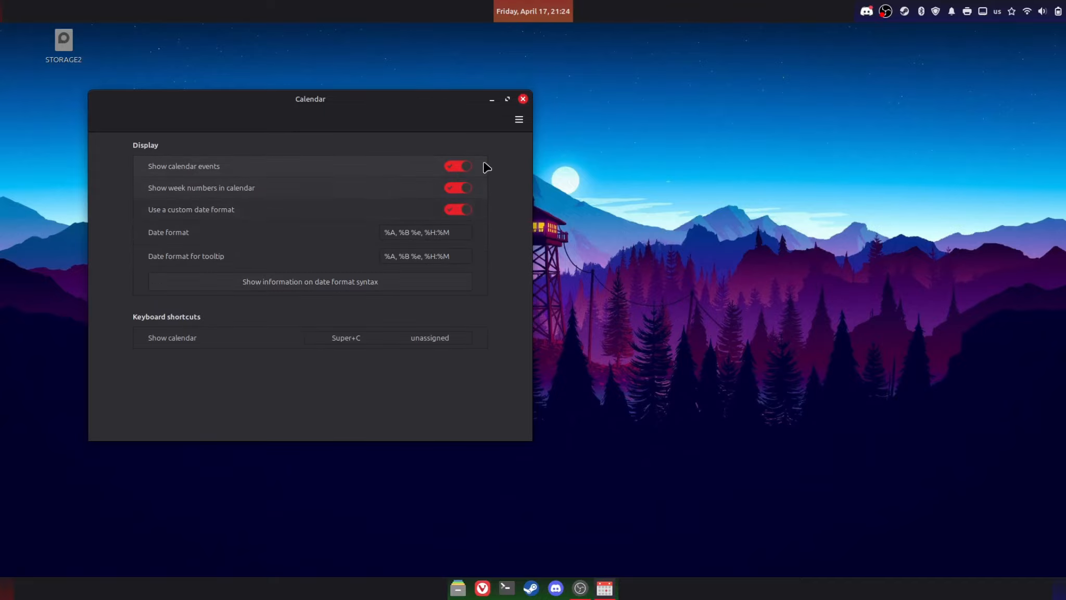
left_click(523, 99)
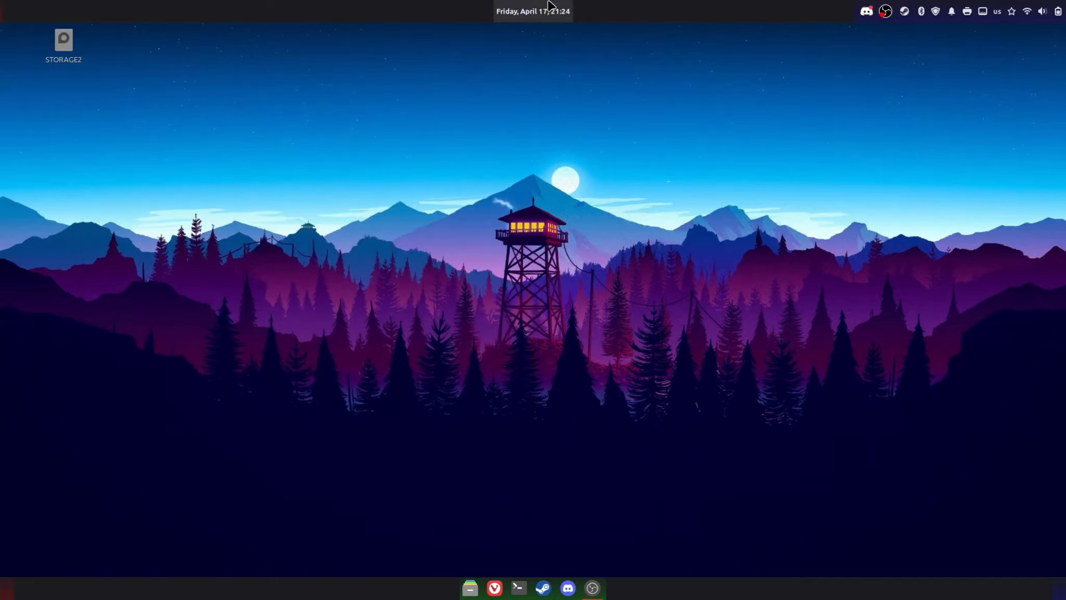
Step: Open the date format syntax reference from the Calendar applet's configuration to examine the available format codes
right_click(528, 21)
left_click(527, 51)
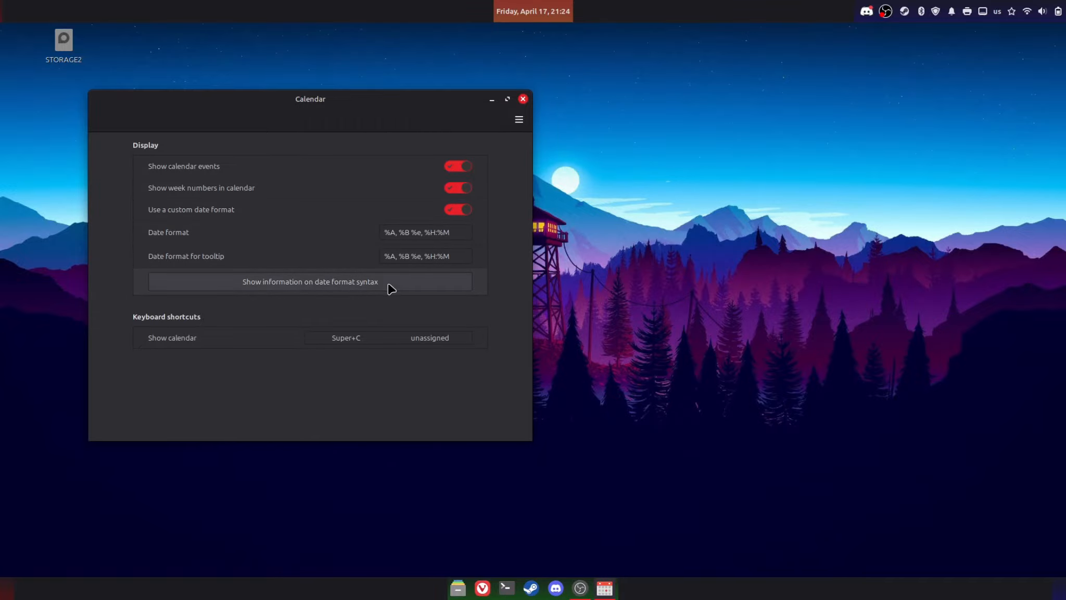
left_click(361, 286)
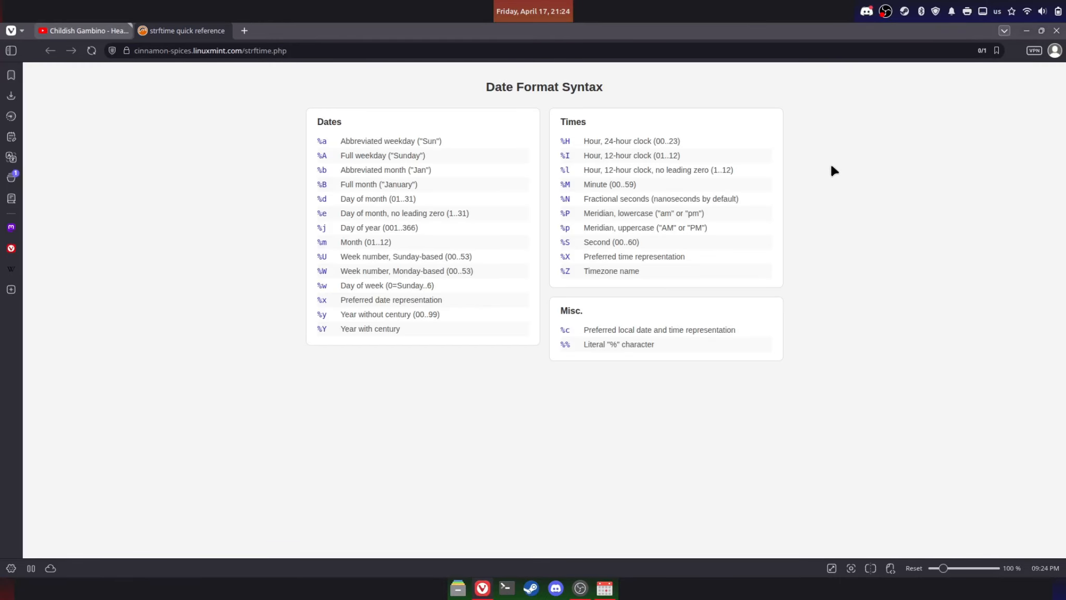
Step: Close the browser window with future close confirmations turned off, and close the Calendar configuration
left_click(1059, 31)
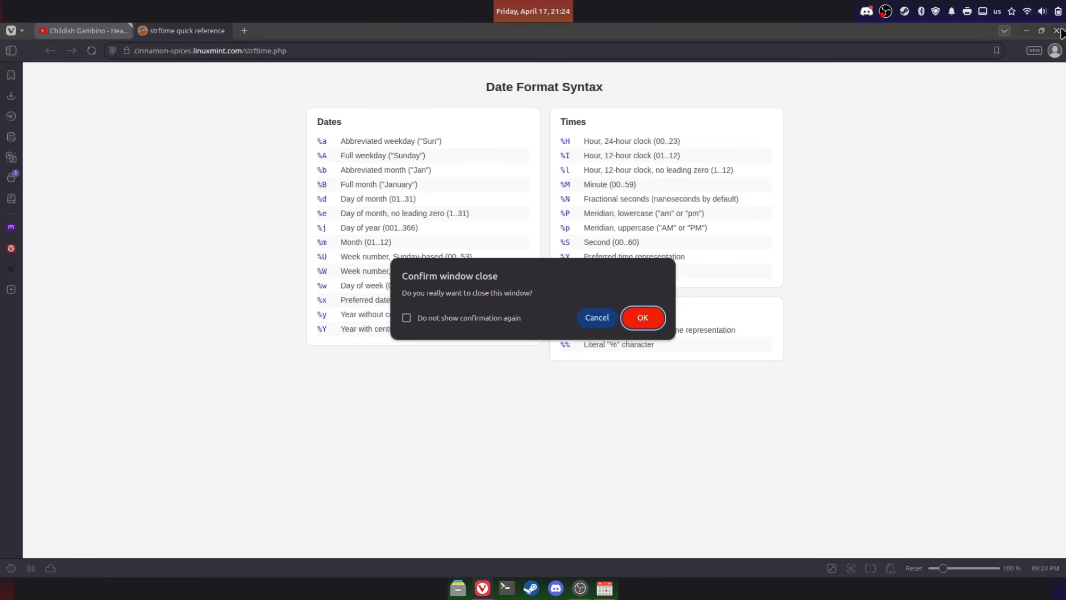
left_click(406, 317)
left_click(643, 319)
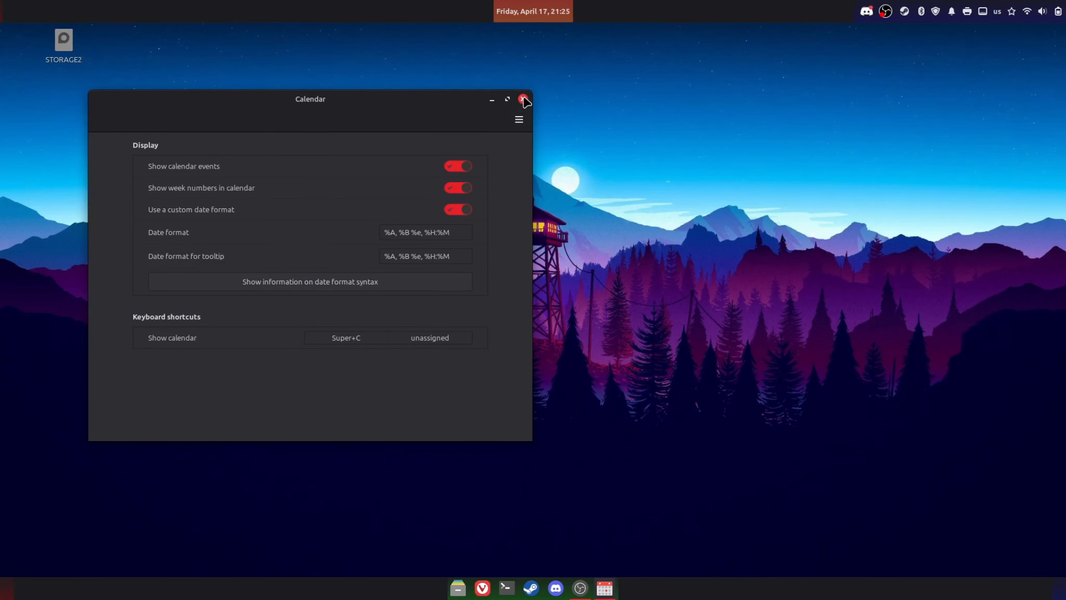
left_click(525, 100)
Step: Turn off the custom date format in the top panel Calendar applet's configuration and close the configuration
right_click(551, 10)
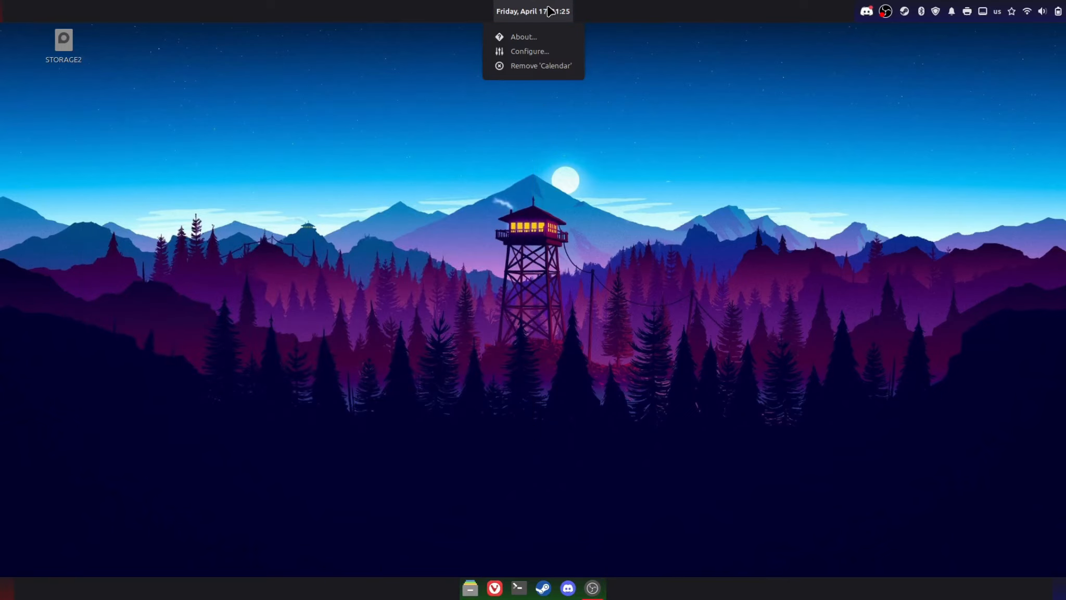
left_click(537, 52)
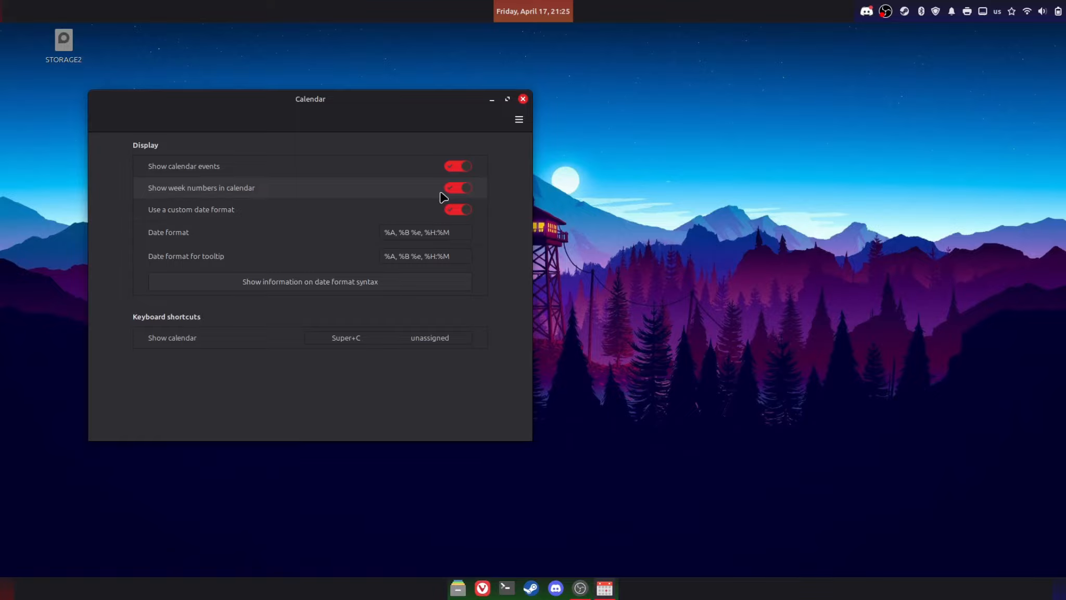
left_click(460, 209)
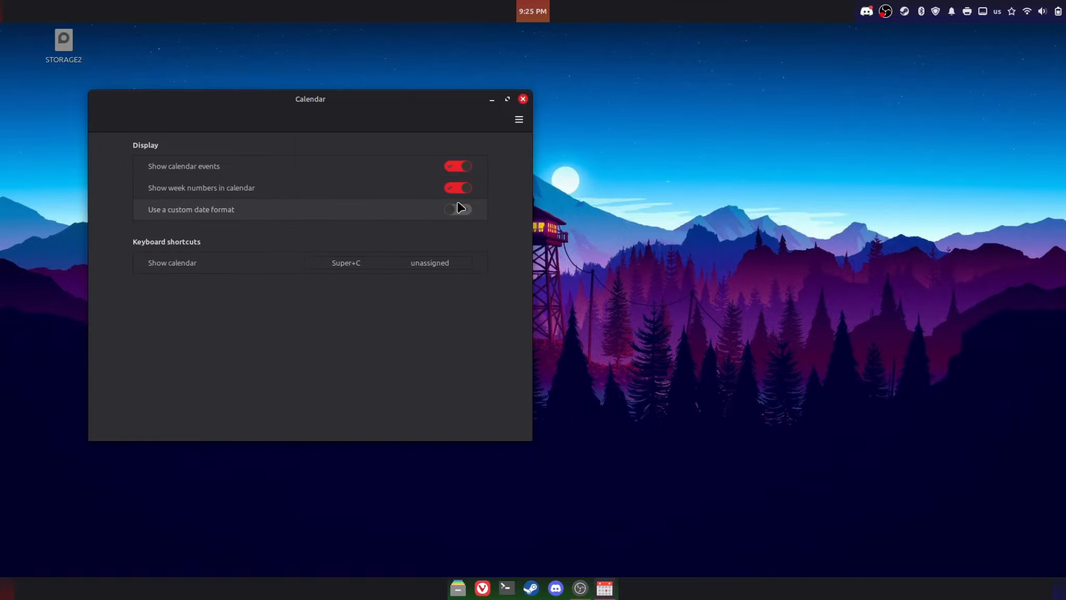
left_click(460, 208)
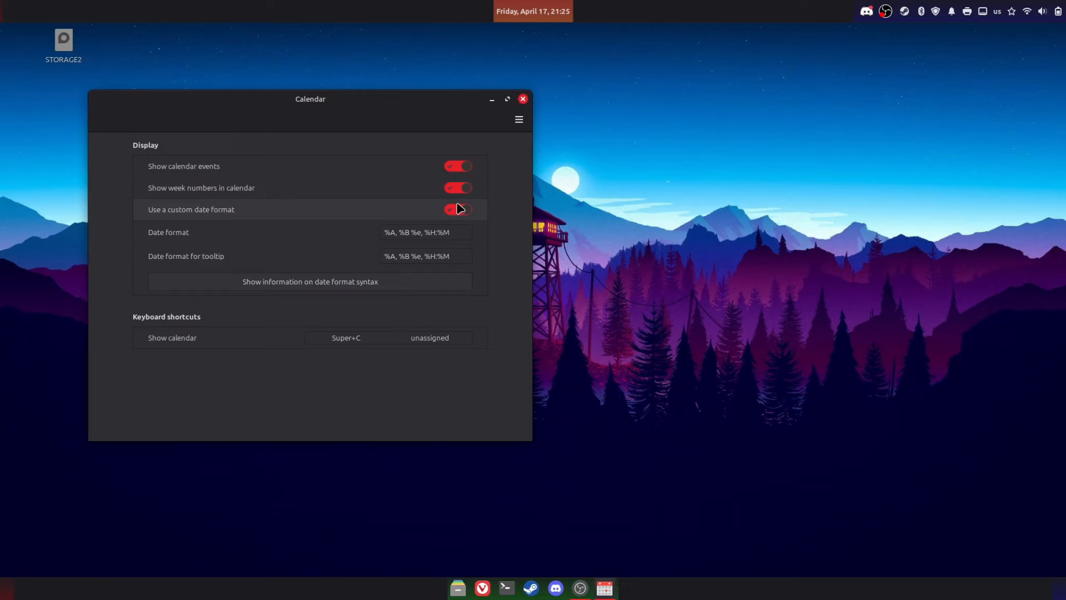
left_click(451, 257)
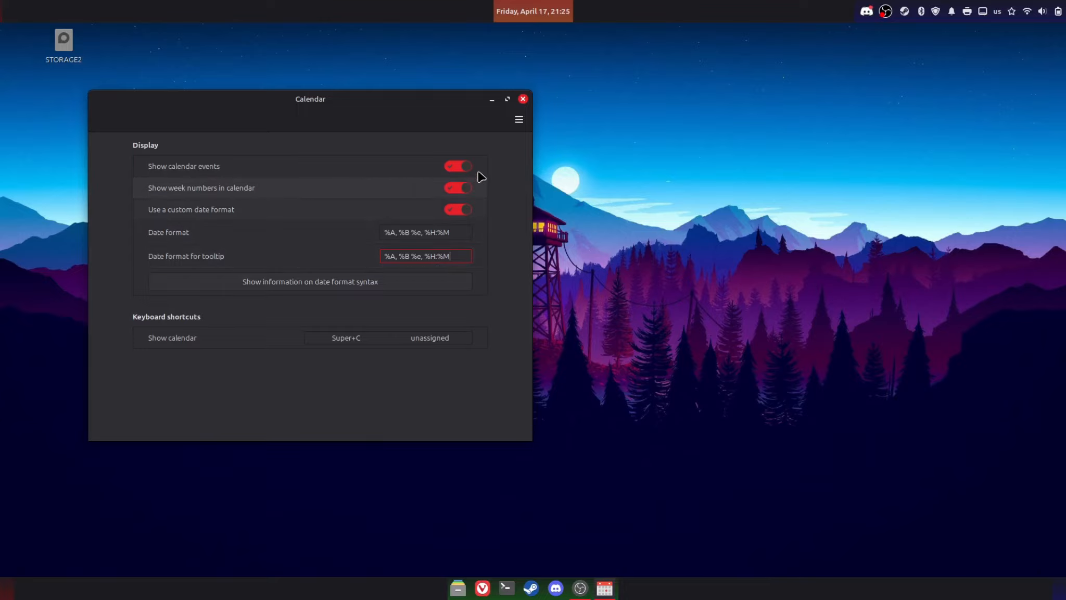
left_click(518, 120)
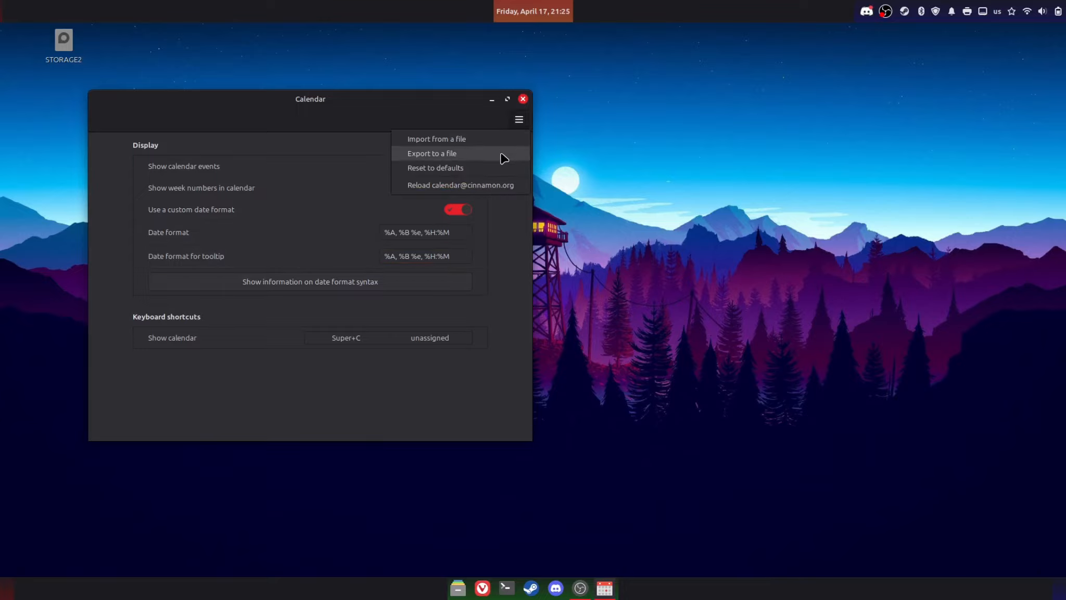
left_click(454, 218)
left_click(453, 215)
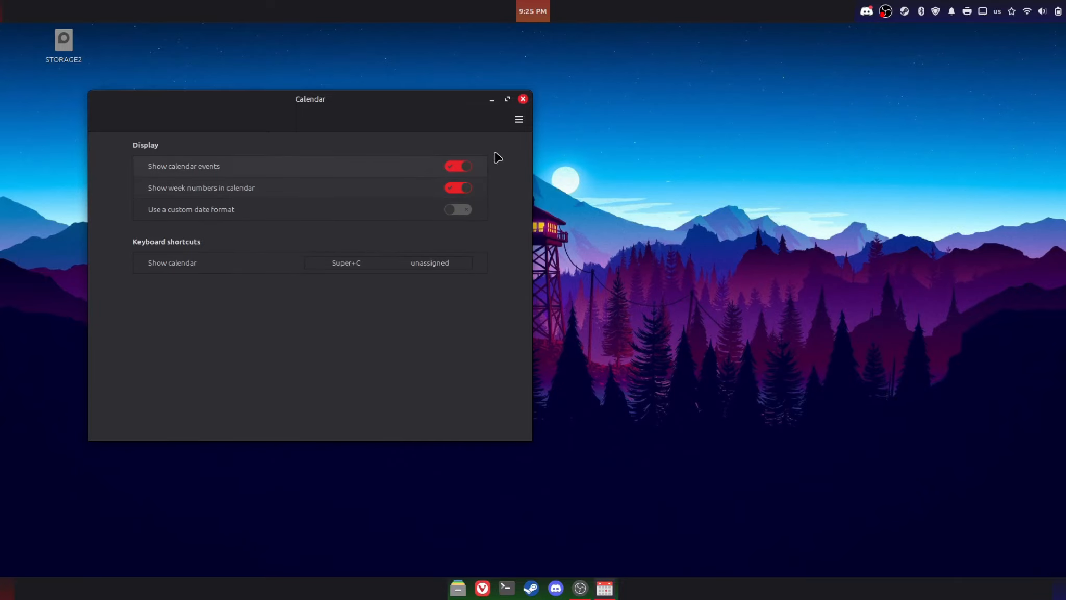
left_click(524, 99)
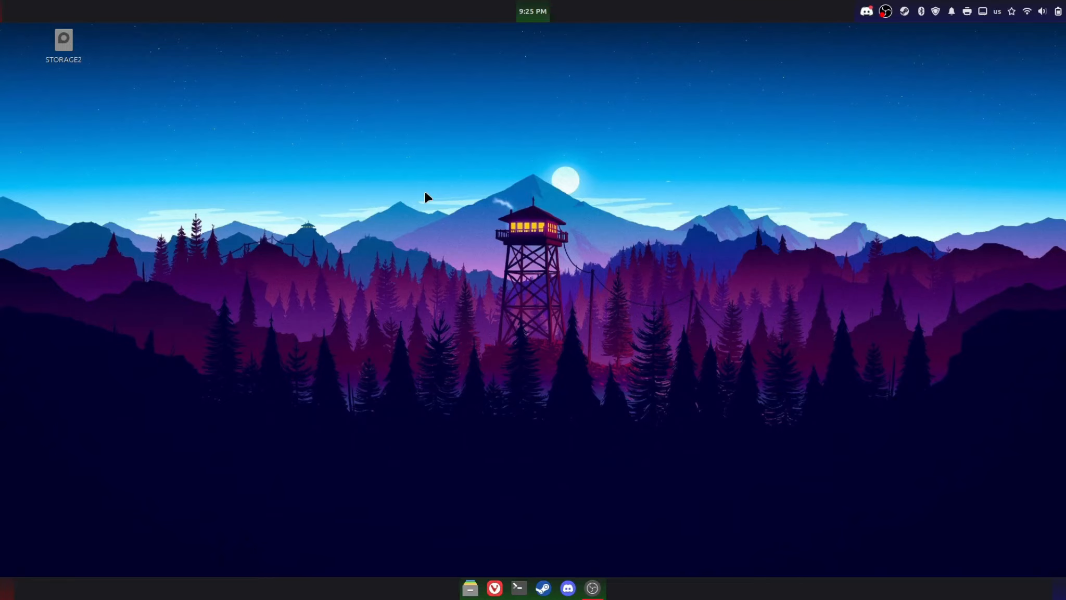
Step: Find Cinnamenu among the downloadable panel applets by searching "cinnamenu" and install it
right_click(426, 21)
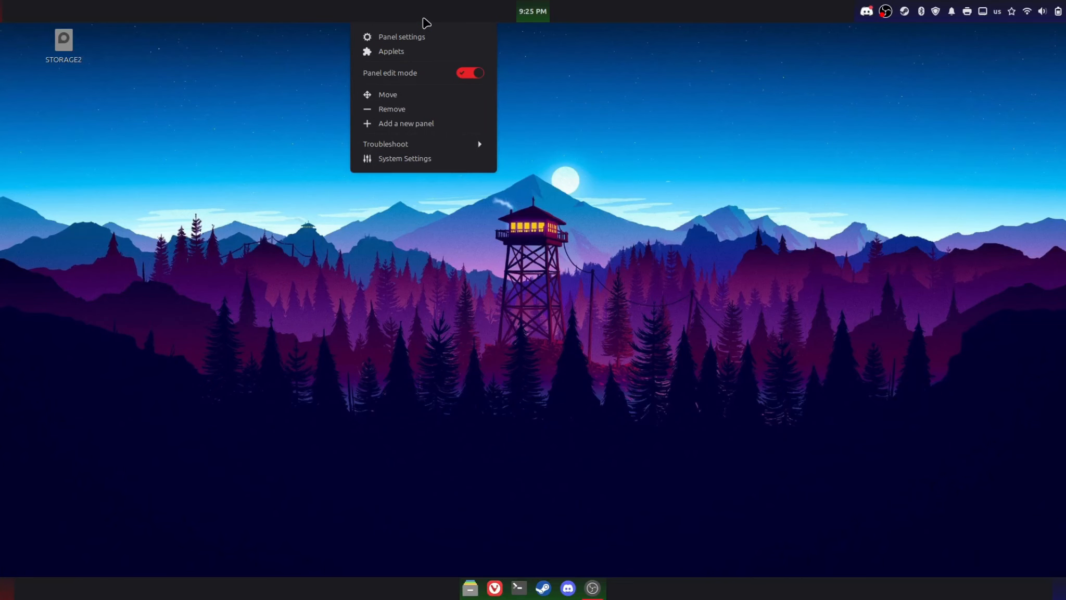
left_click(406, 53)
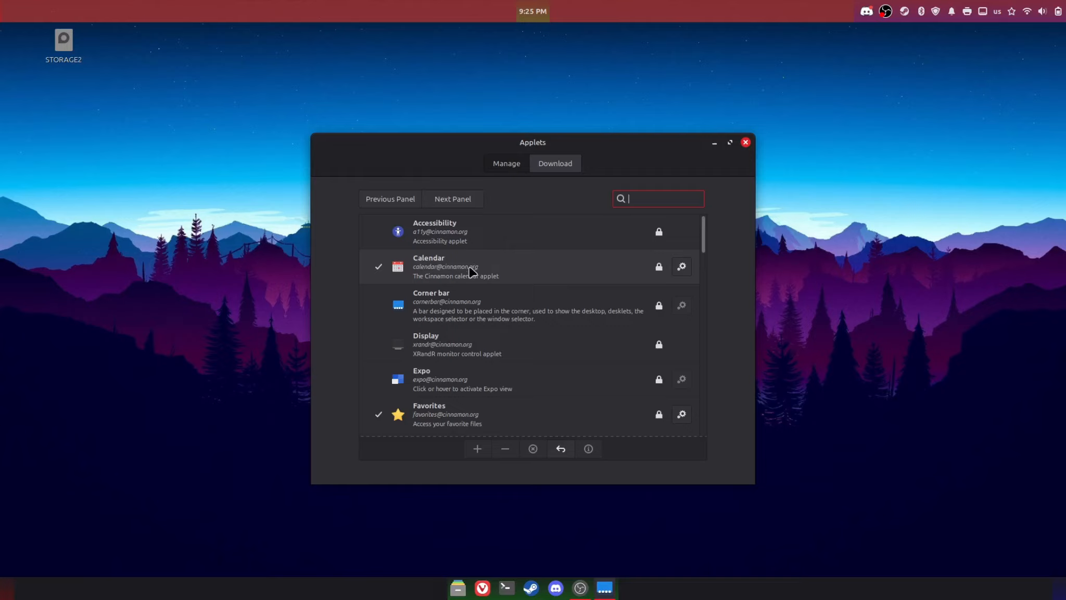
left_click(558, 164)
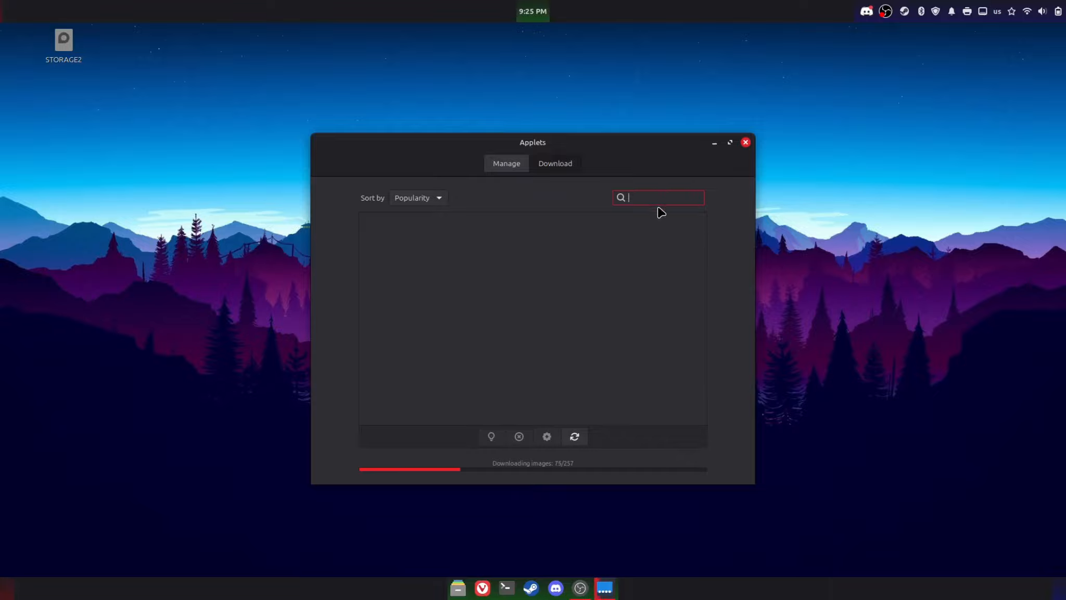
type("cinnamenu")
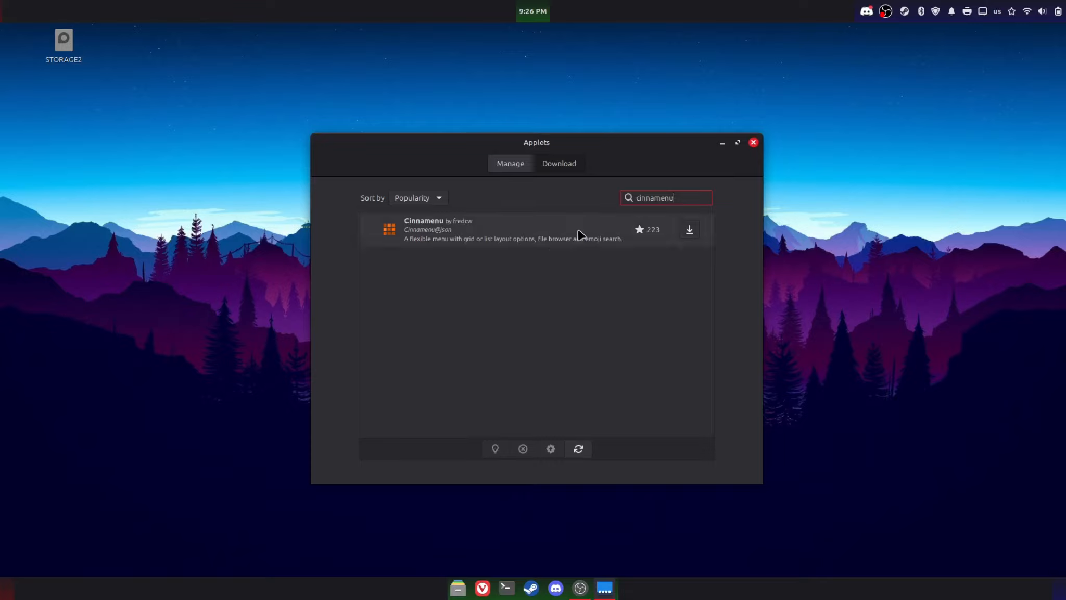
left_click(623, 232)
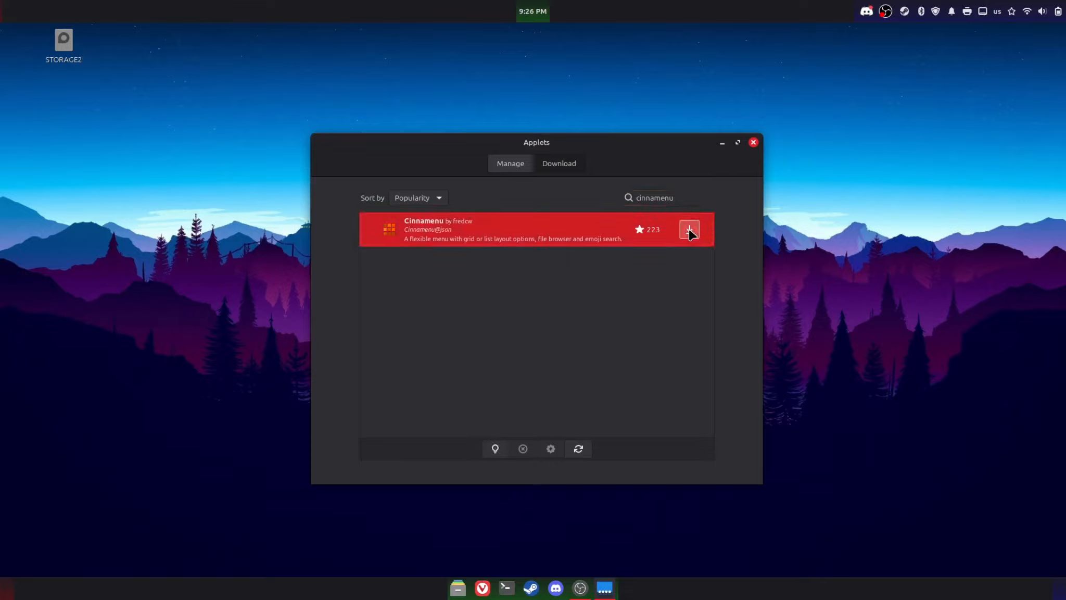
left_click(689, 230)
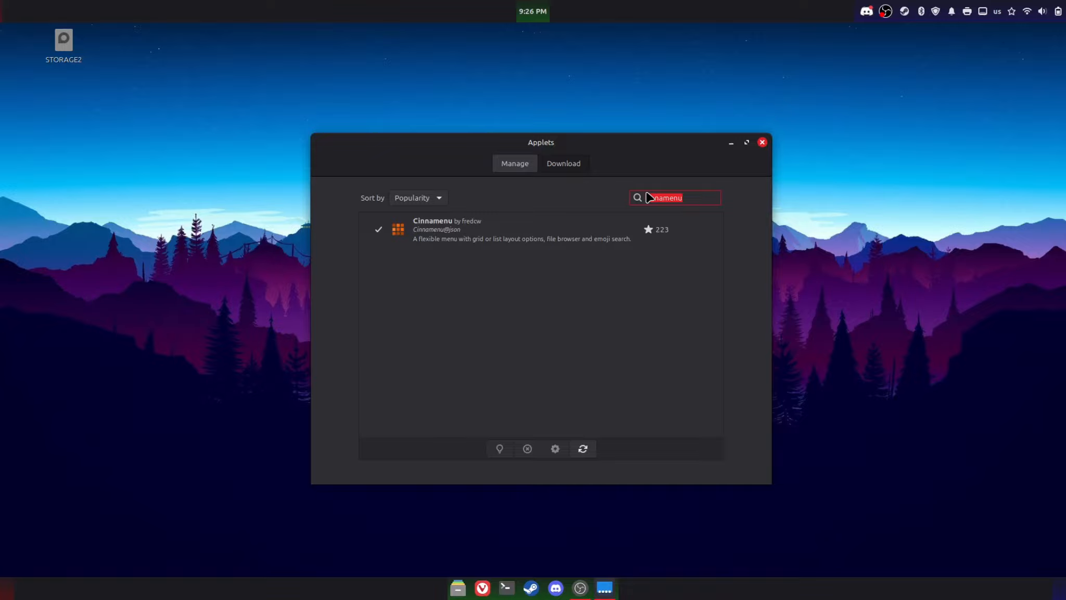
Step: Search the downloadable applets for a workspace applet, then clear the search
type("workspa")
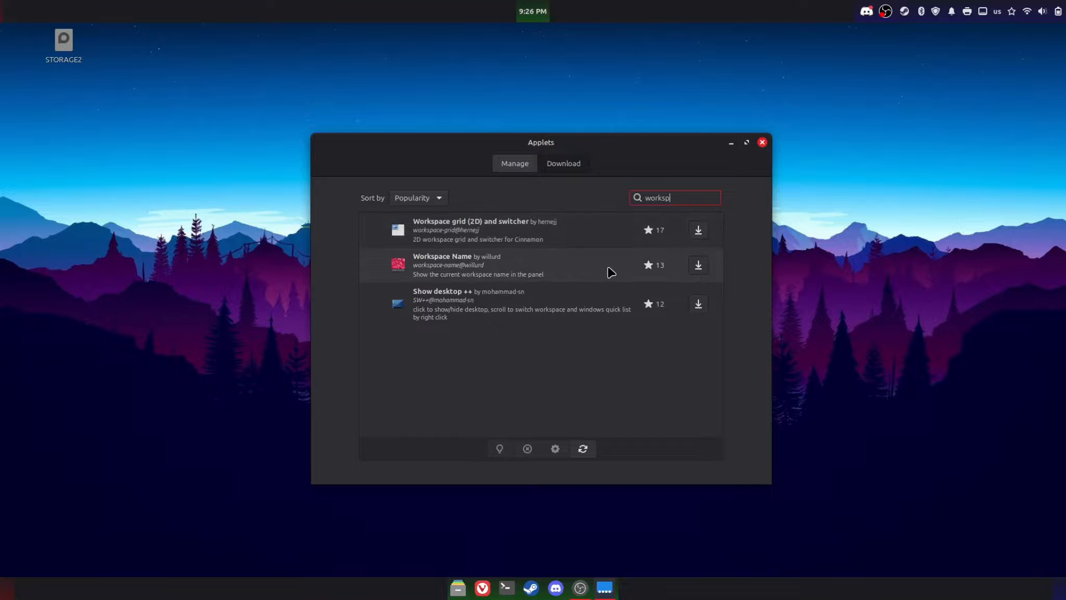
key("BackSpace")
key("BackSpace")
key("BackSpace")
key("BackSpace")
key("BackSpace")
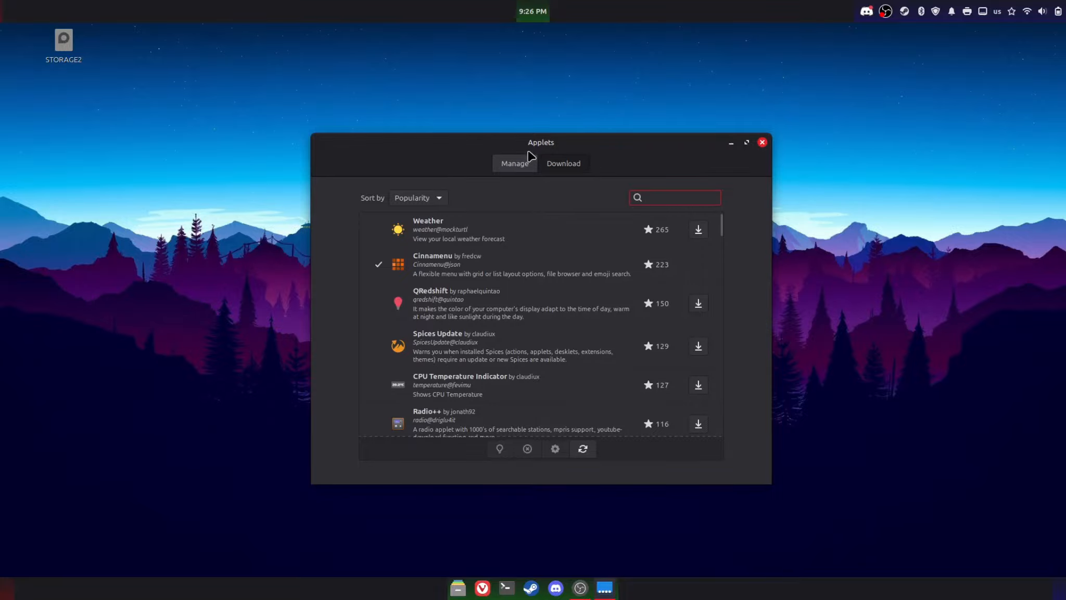
Step: Look through the whole list of installed applets, including the Workspace switcher entry
left_click(515, 170)
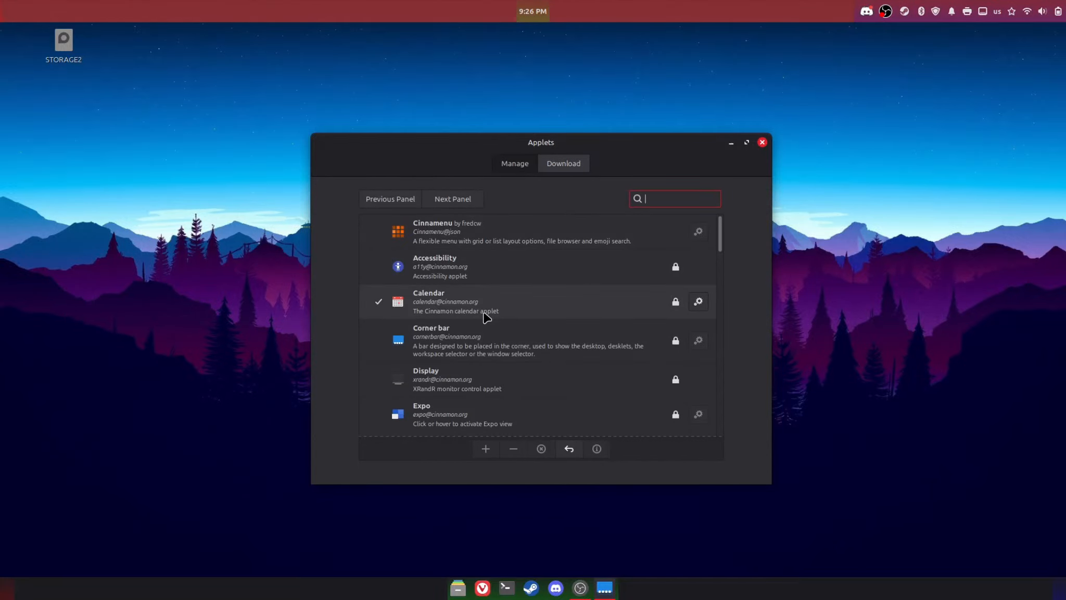
scroll(490, 333, "down", 3)
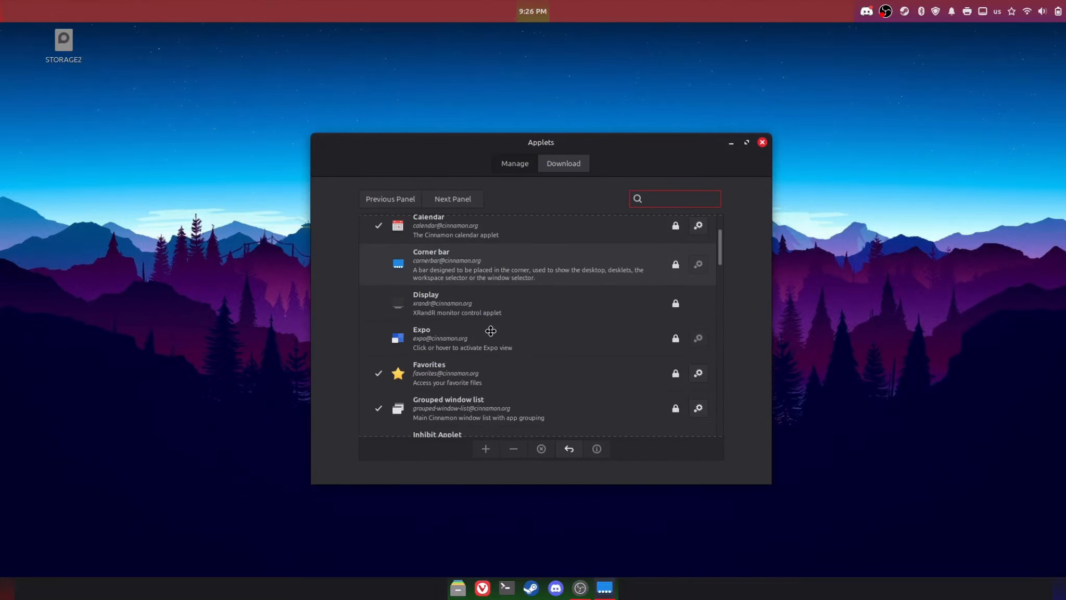
scroll(491, 331, "down", 6)
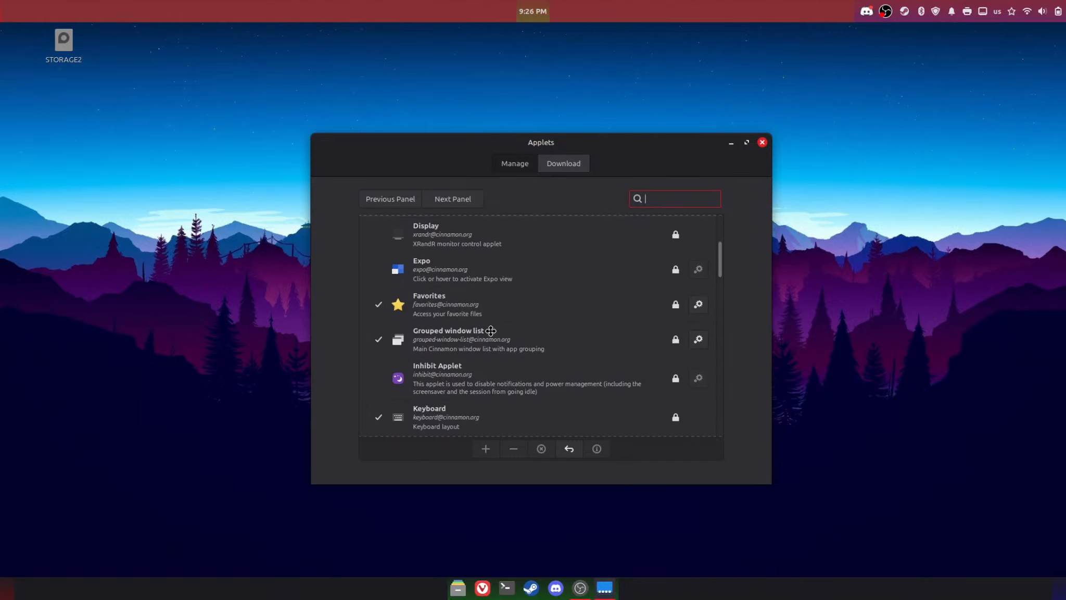
scroll(490, 331, "down", 10)
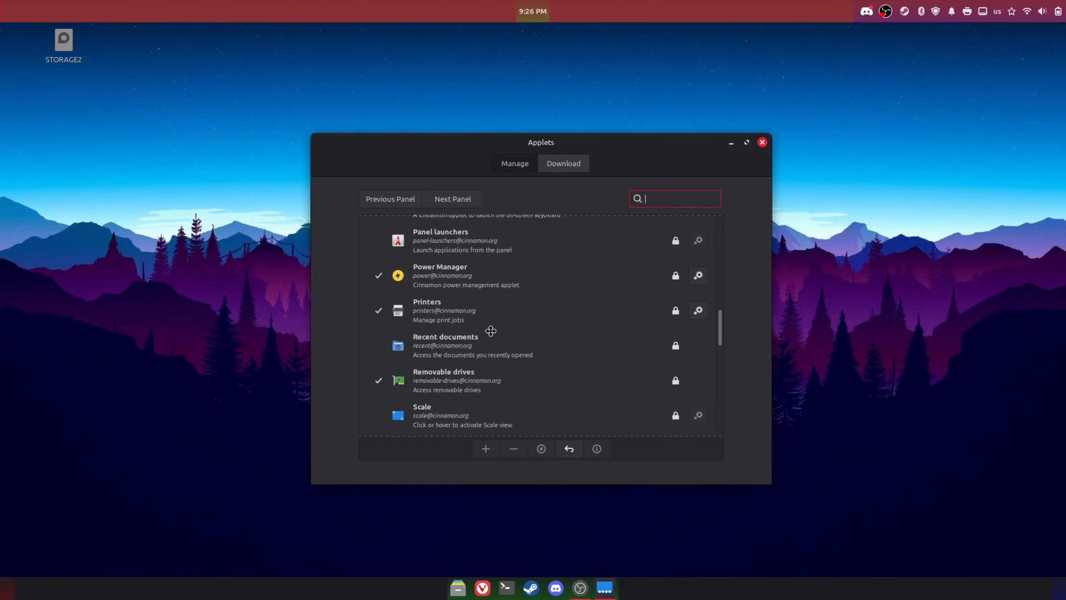
scroll(490, 331, "down", 8)
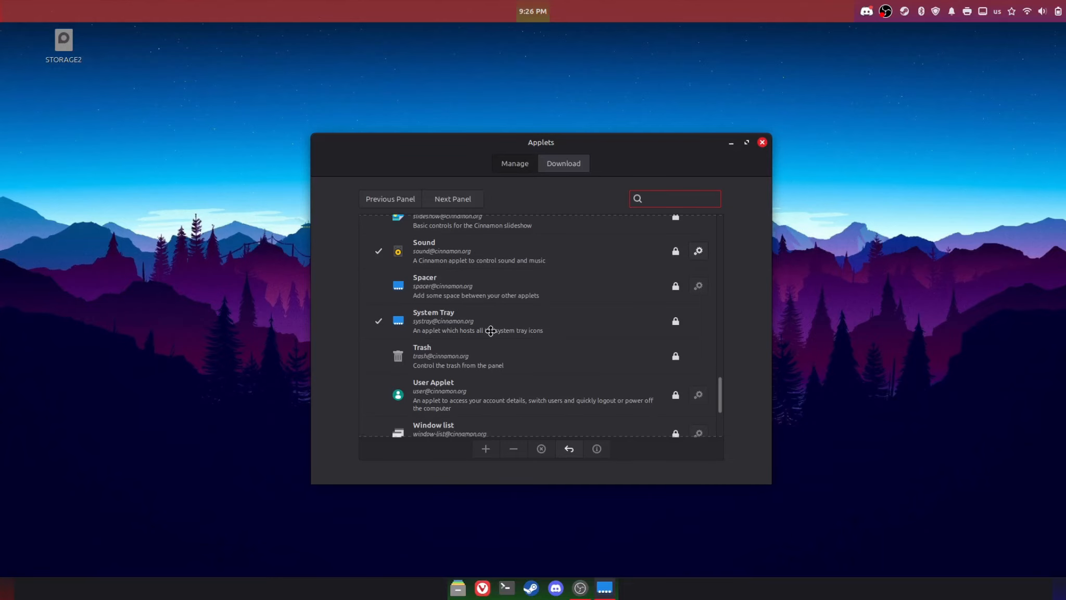
scroll(491, 331, "up", 1)
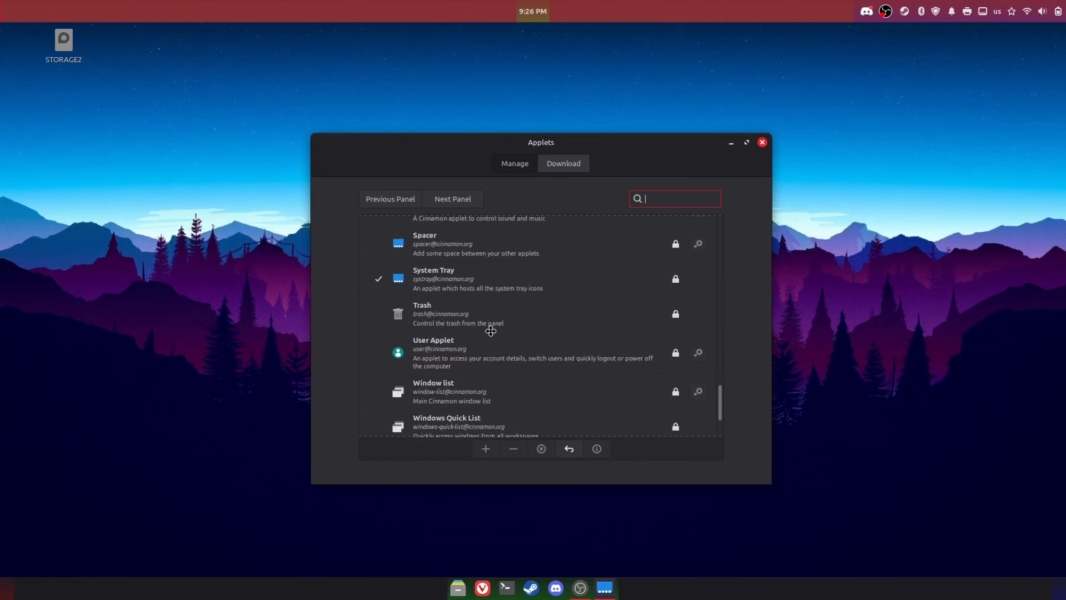
scroll(490, 334, "down", 3)
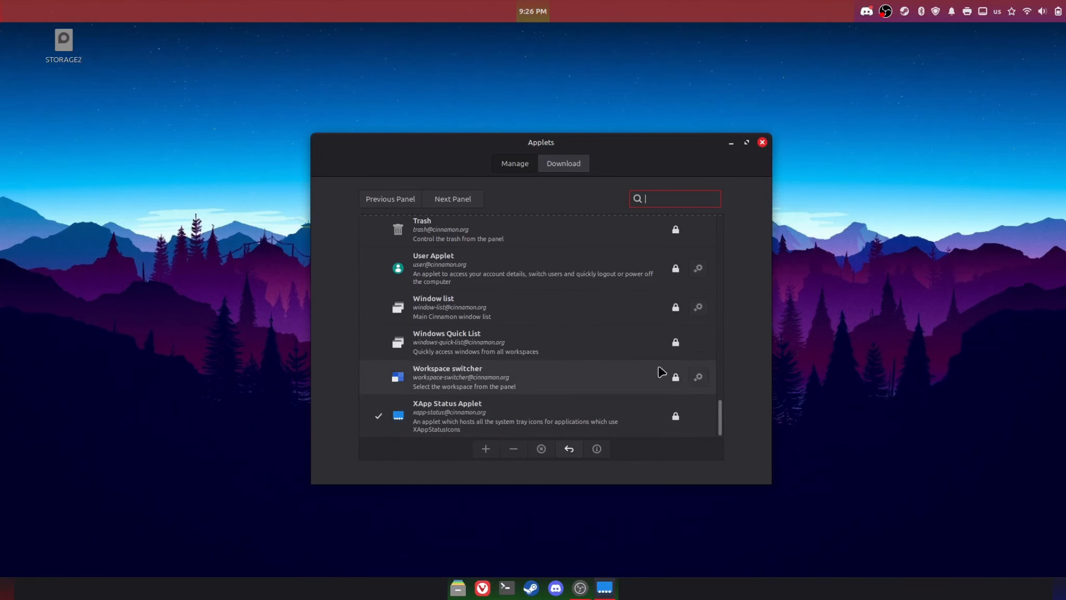
left_click(586, 381)
scroll(586, 381, "up", 20)
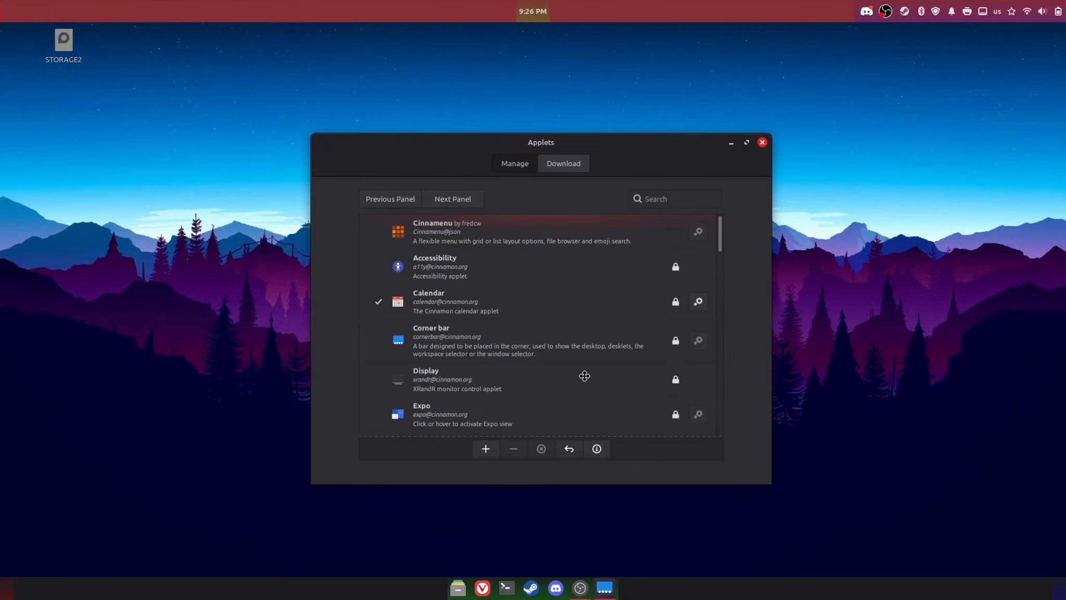
Step: Add the Cinnamenu applet to the top panel and move it to the panel's left end
left_click(520, 245)
left_click(487, 448)
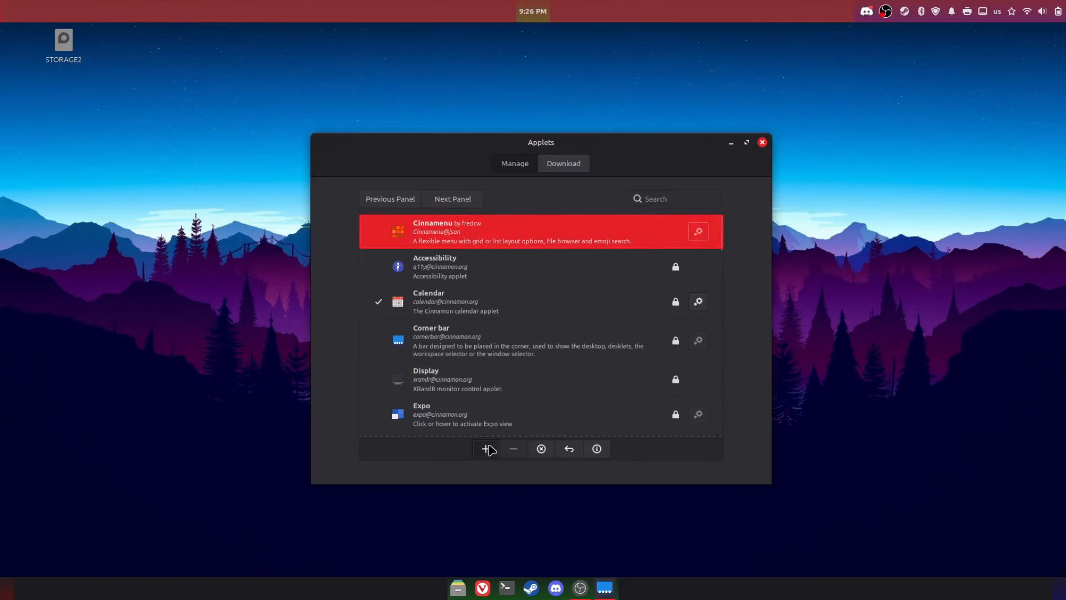
left_click_drag(809, 18, 4, 10)
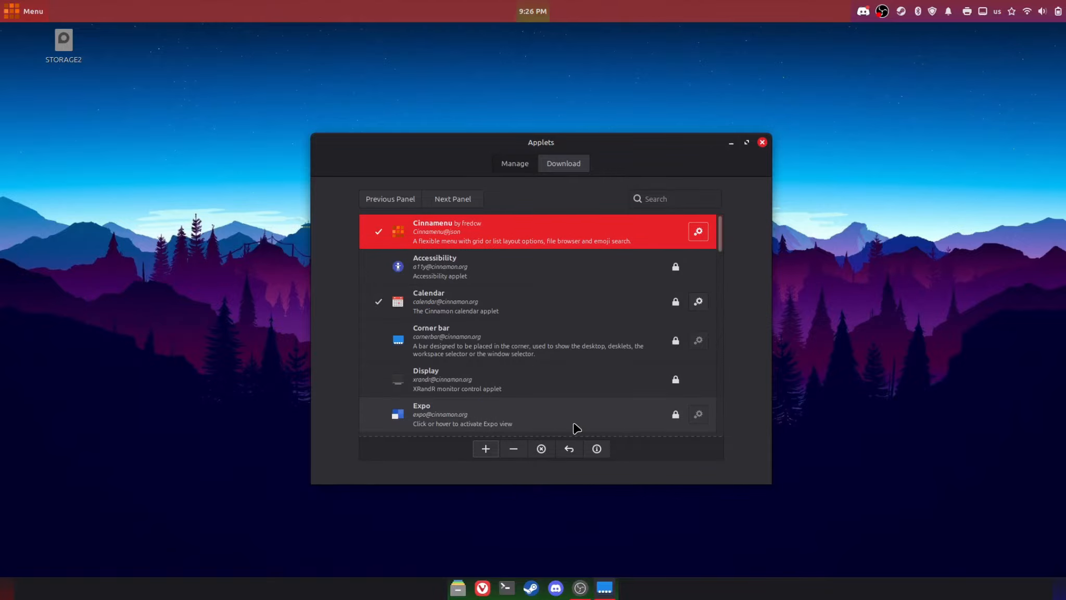
Step: Add the Workspace switcher applet to the top panel and place it directly beside the Cinnamenu applet
scroll(577, 428, "down", 20)
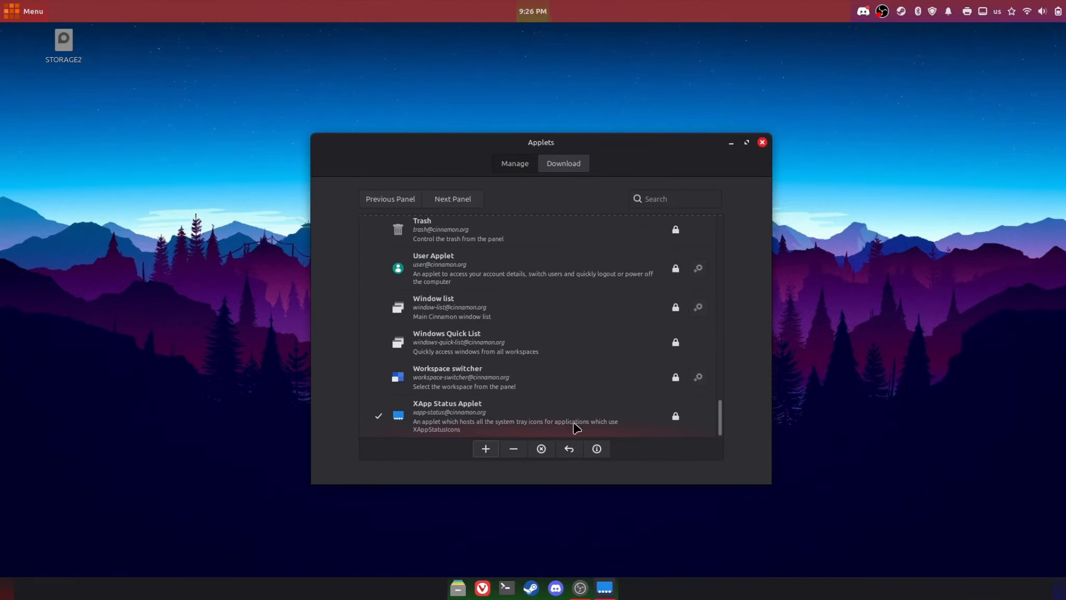
left_click(603, 390)
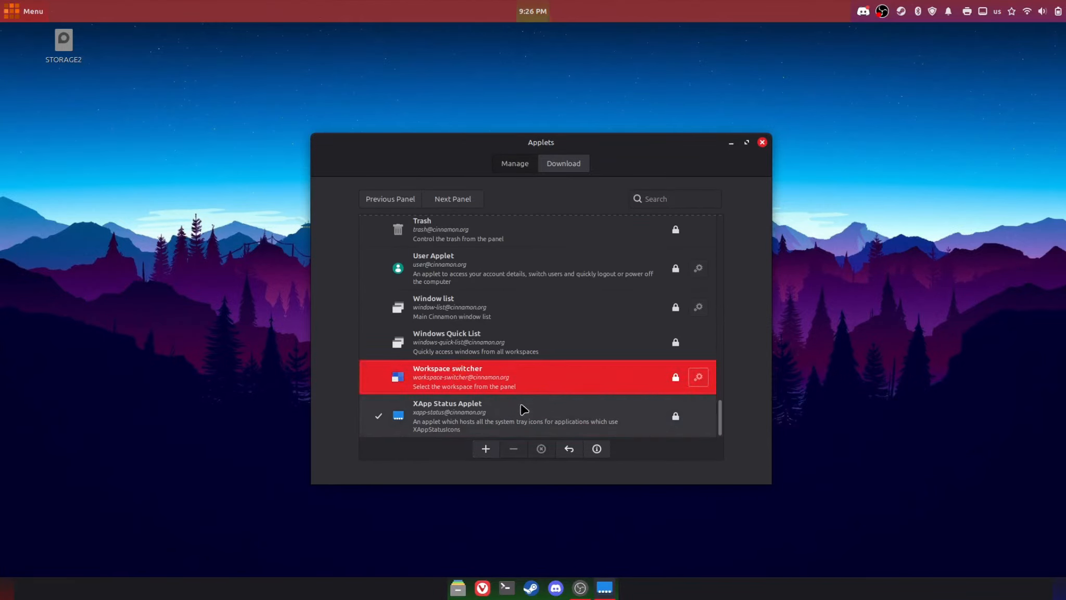
left_click(485, 447)
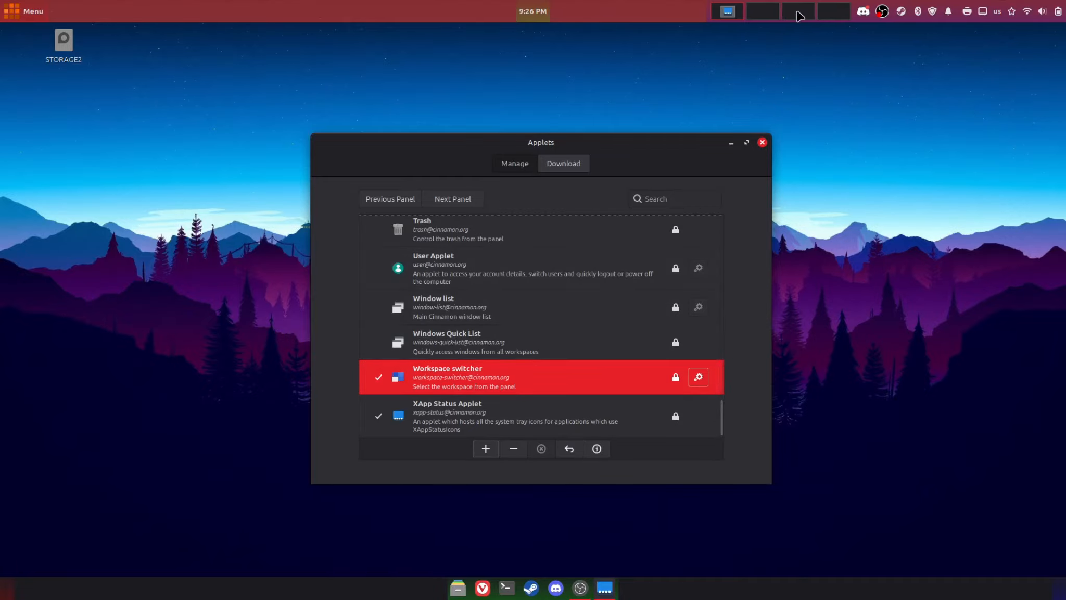
left_click_drag(800, 16, 41, 22)
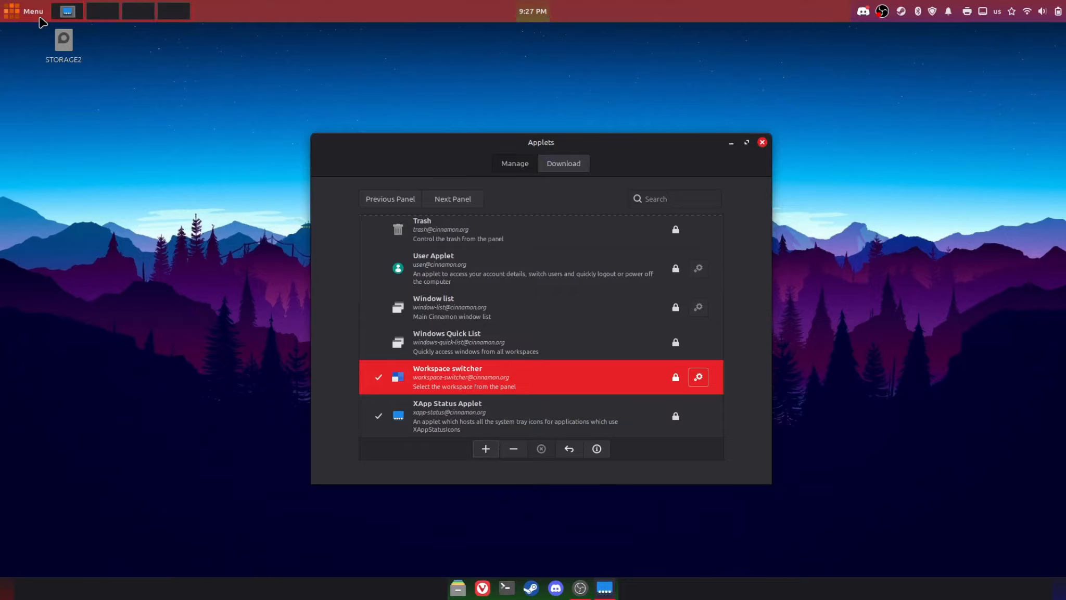
Step: Close the Applets window and turn off panel edit mode
left_click(763, 142)
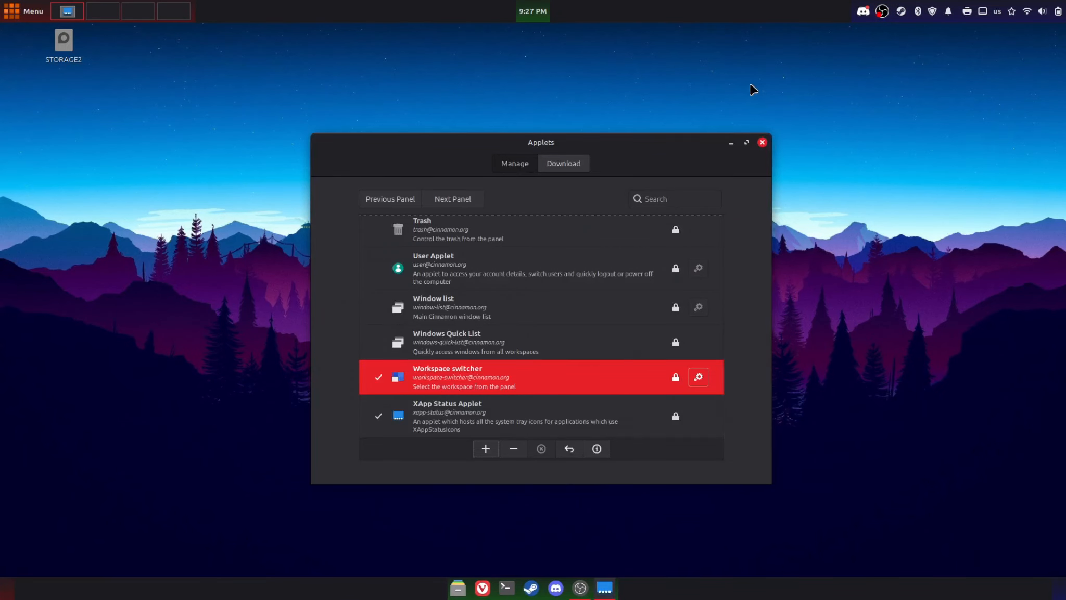
right_click(708, 7)
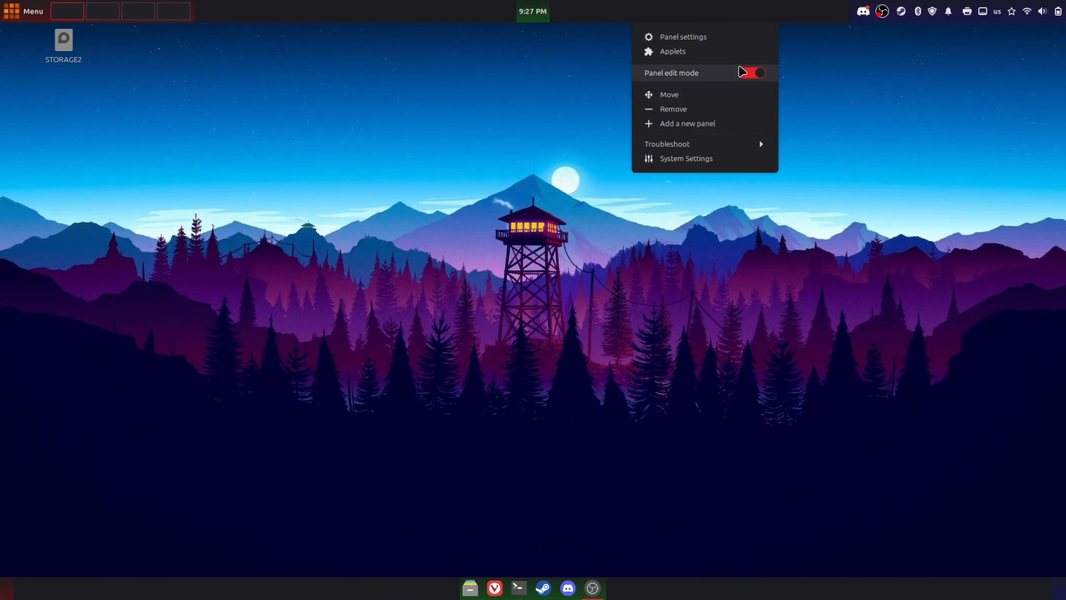
left_click(745, 74)
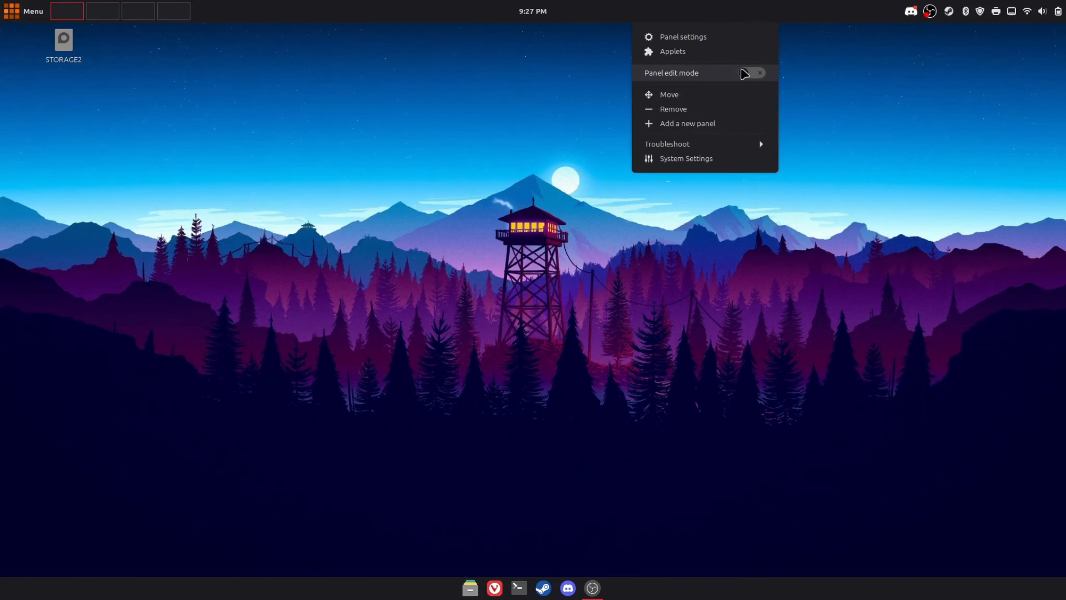
left_click(657, 99)
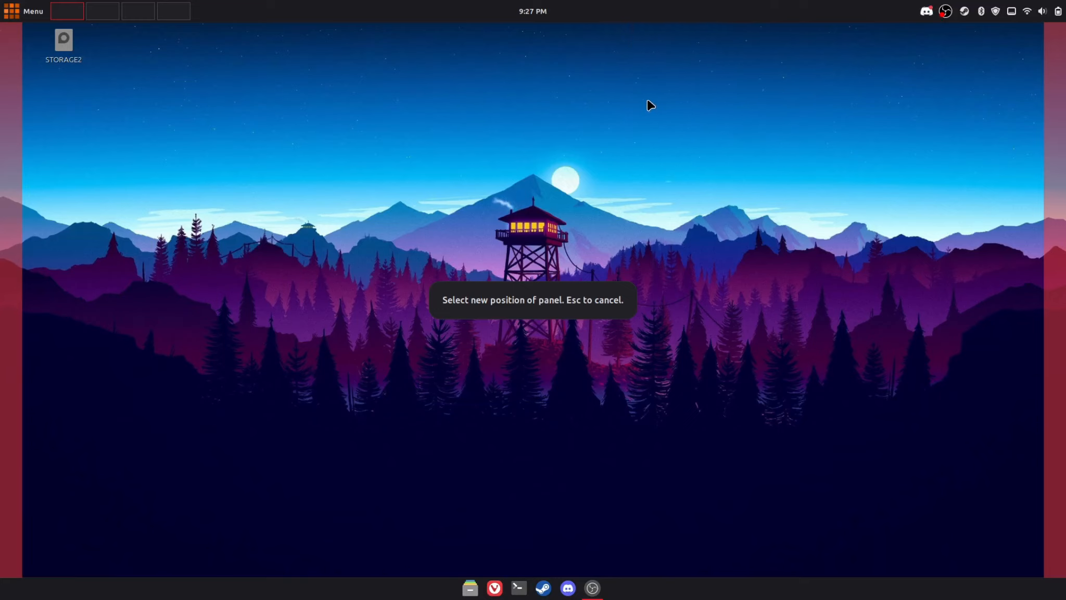
key("Escape")
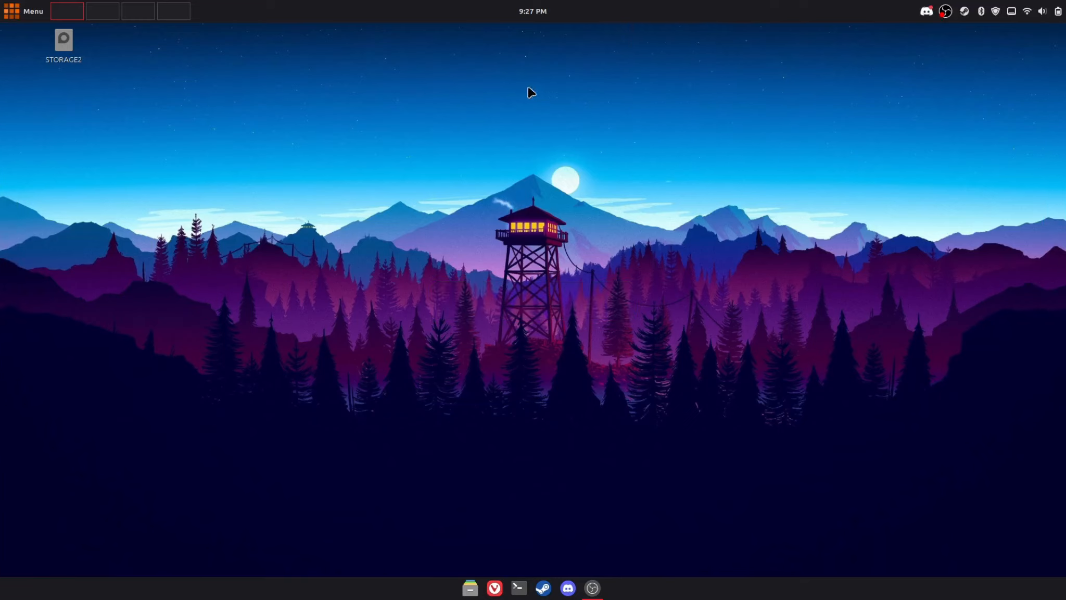
Step: Turn on the custom icon option in Cinnamenu's appearance settings and open the chooser for its panel icon
right_click(27, 9)
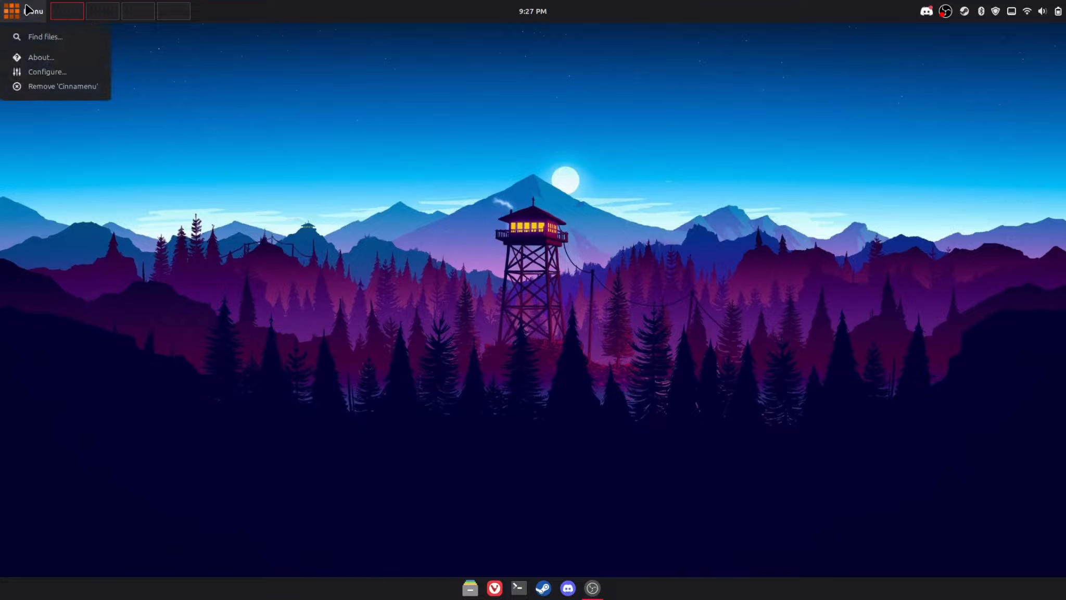
left_click(50, 76)
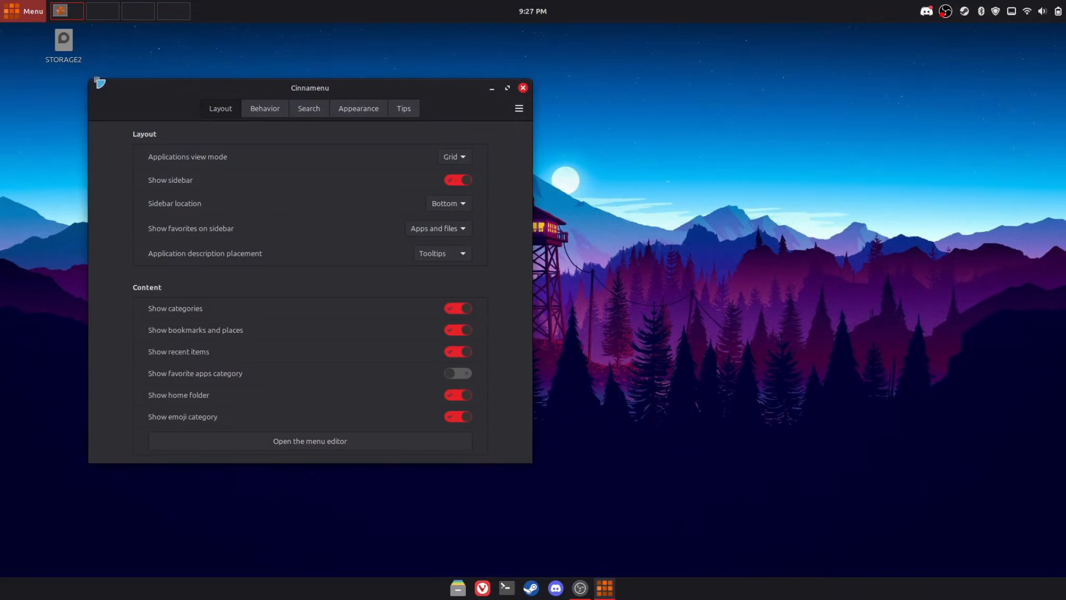
left_click(255, 111)
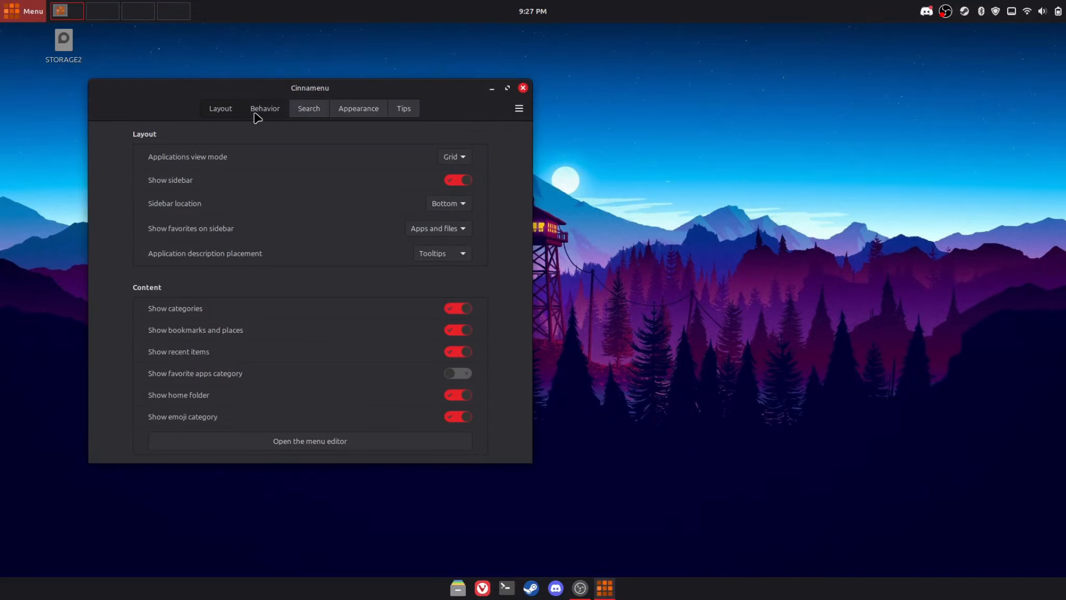
left_click(356, 110)
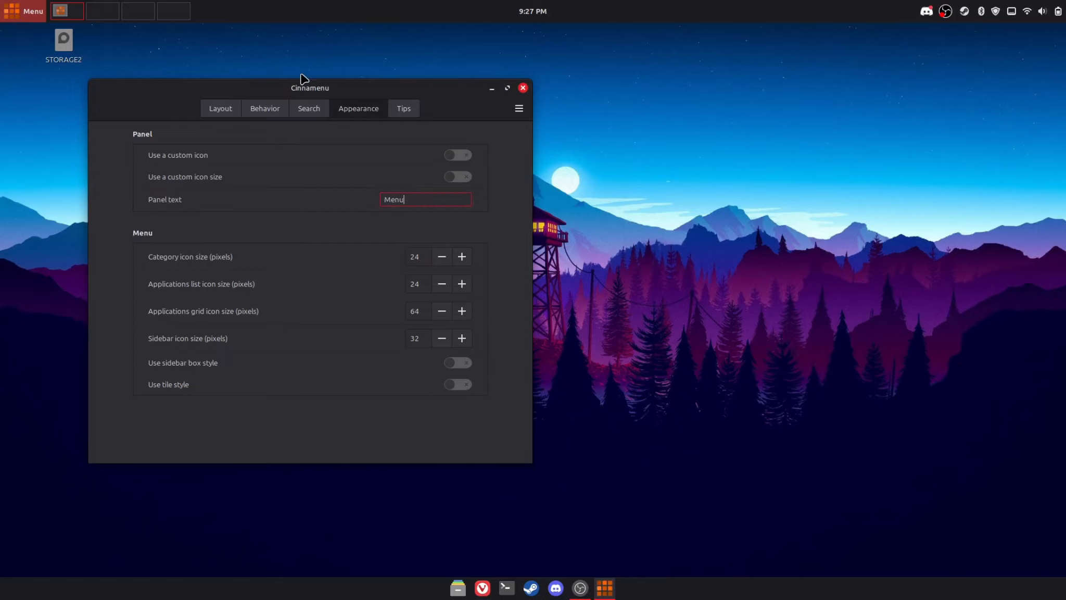
left_click(458, 155)
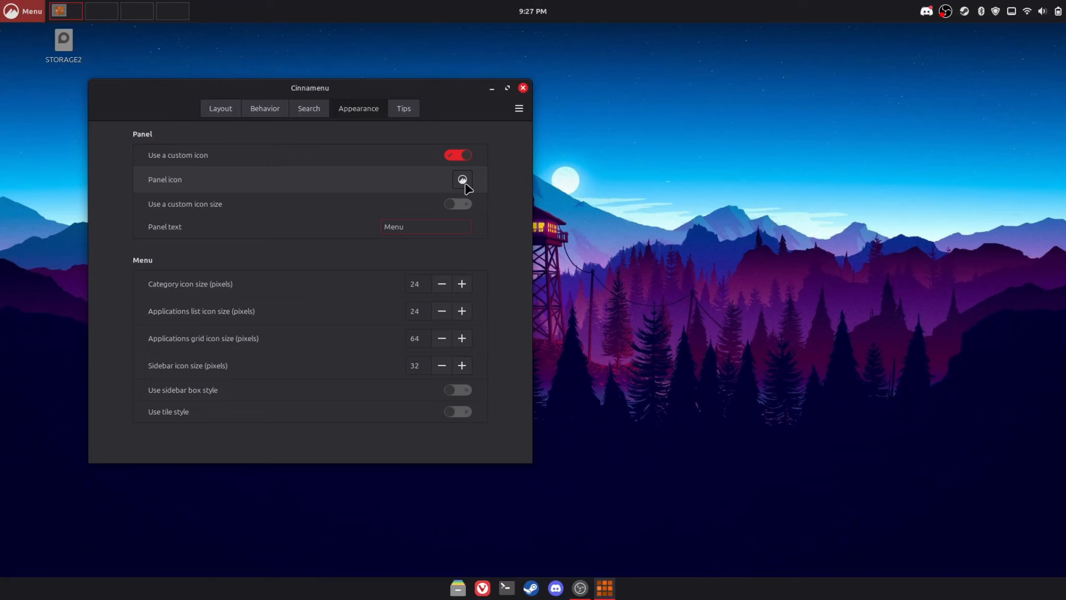
left_click(463, 180)
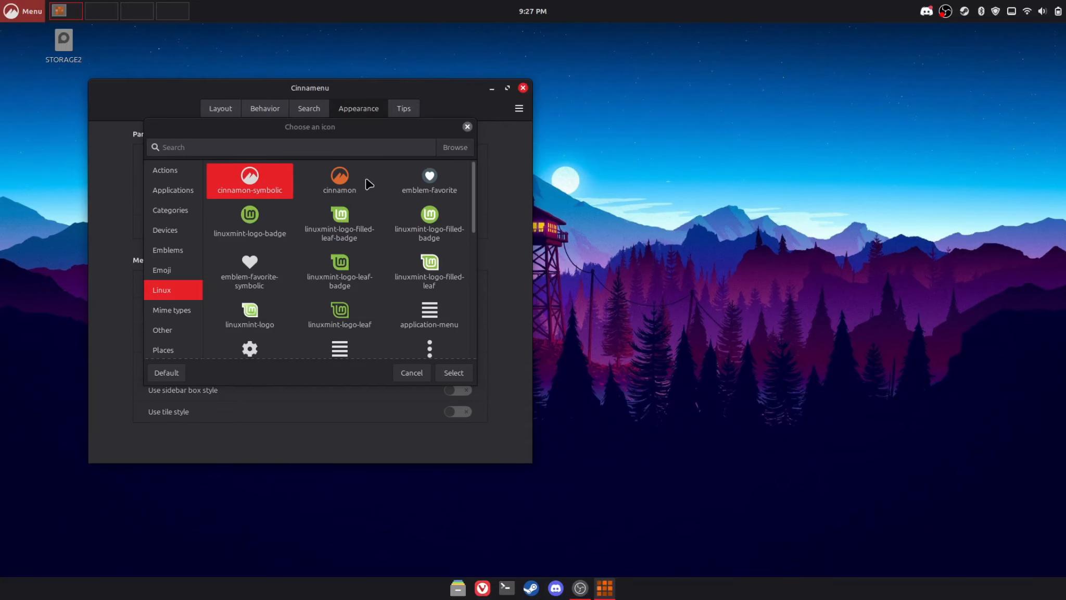
Step: Try searching the icon chooser for "mint" and "sym", clearing each search term
left_click(353, 147)
type("mint")
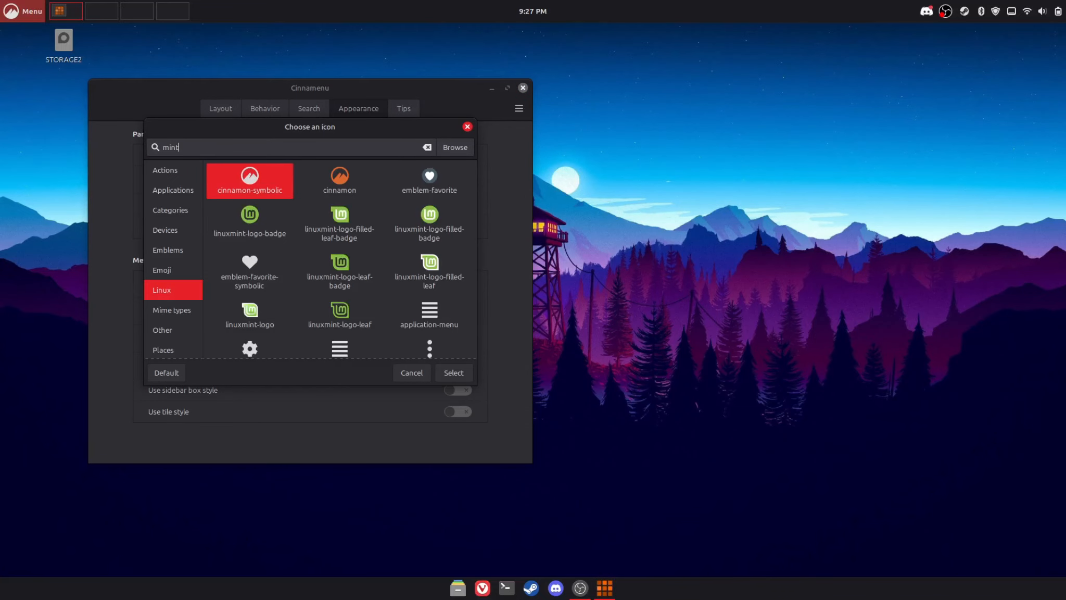
key("BackSpace")
key("BackSpace")
key("BackSpace")
key("BackSpace")
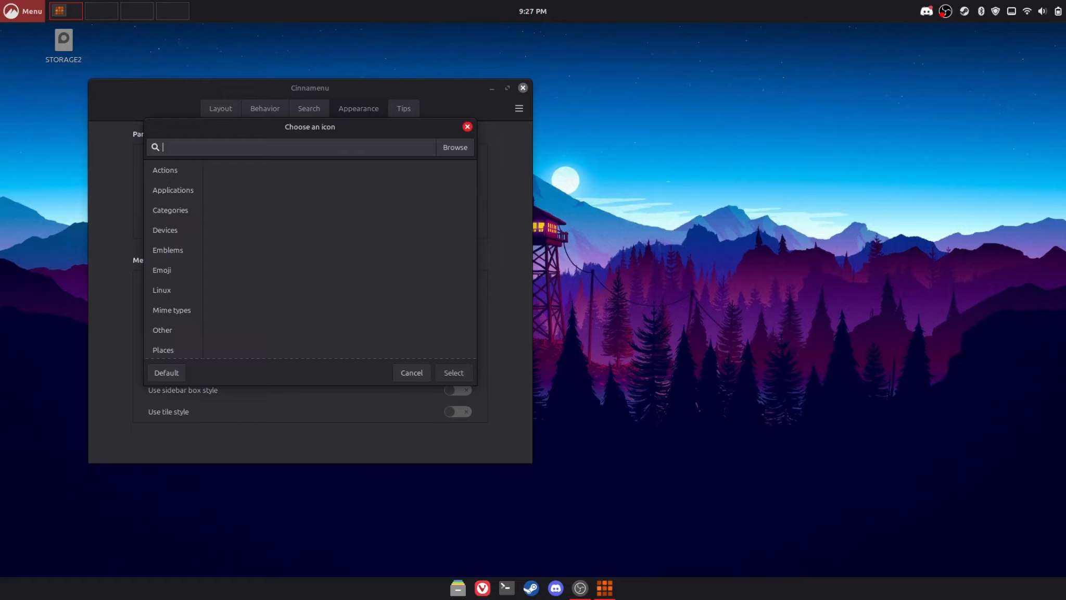
type("sym")
key("BackSpace")
key("BackSpace")
key("BackSpace")
key("BackSpace")
key("BackSpace")
Step: Set Cinnamenu's panel icon to linuxmint-logo-leaf-badge-symbolic from the Linux category and close its settings
left_click(188, 290)
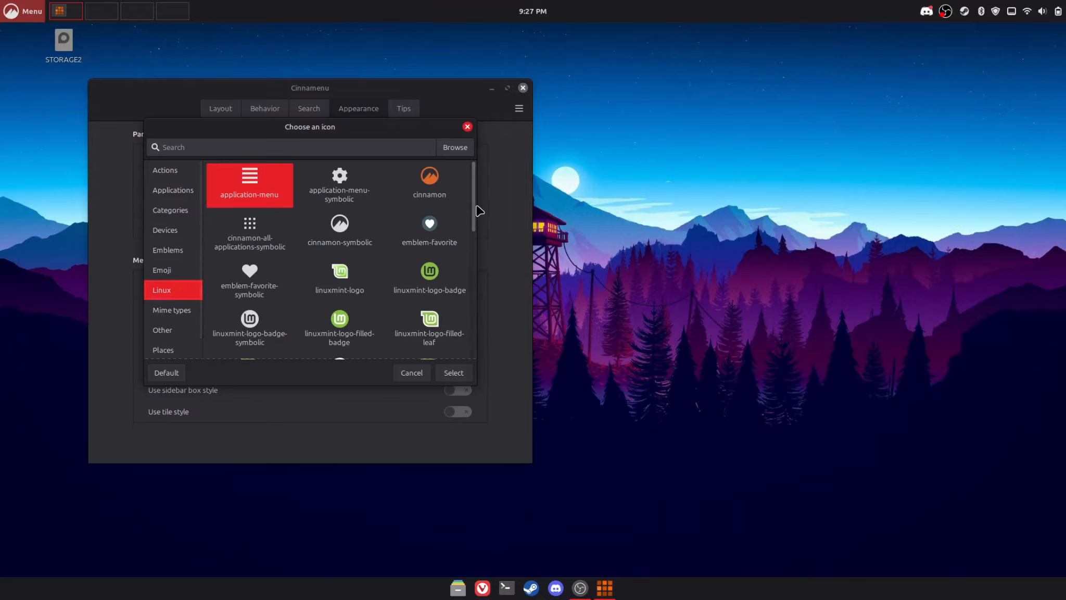
scroll(400, 216, "down", 5)
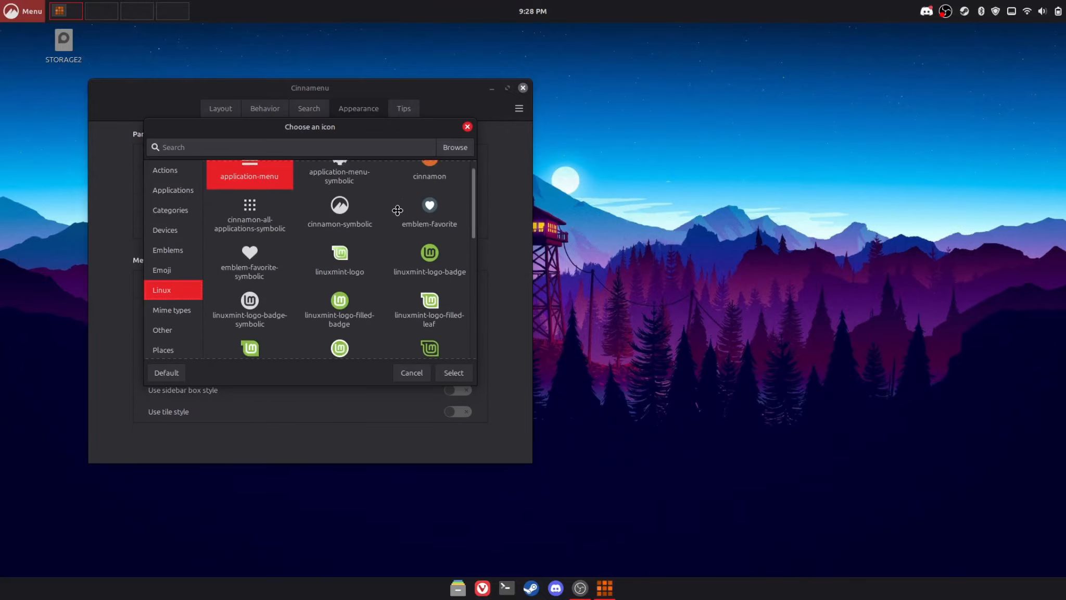
scroll(398, 211, "down", 1)
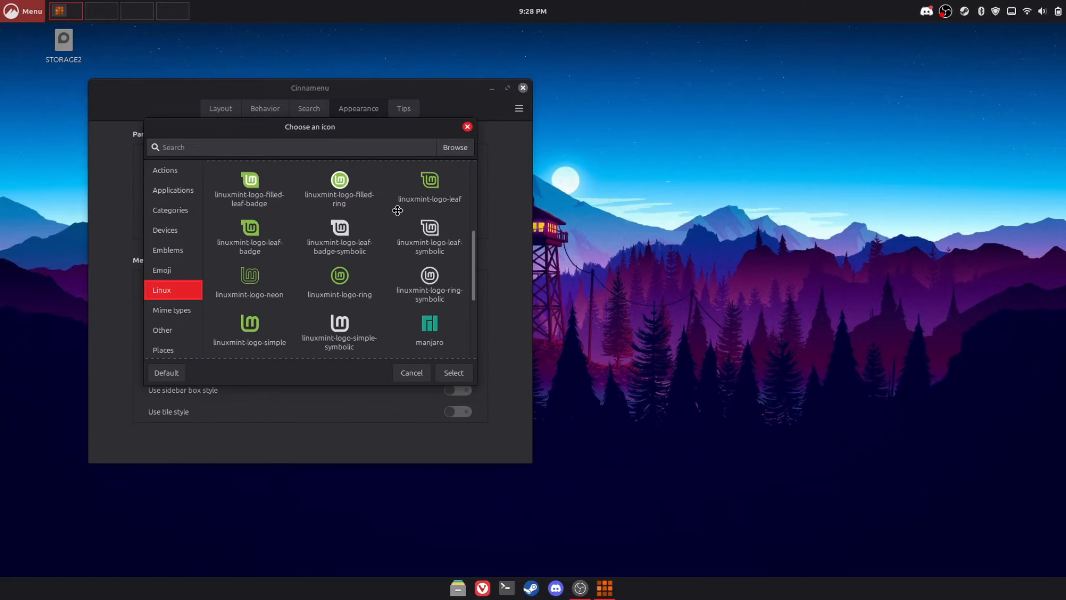
left_click(339, 221)
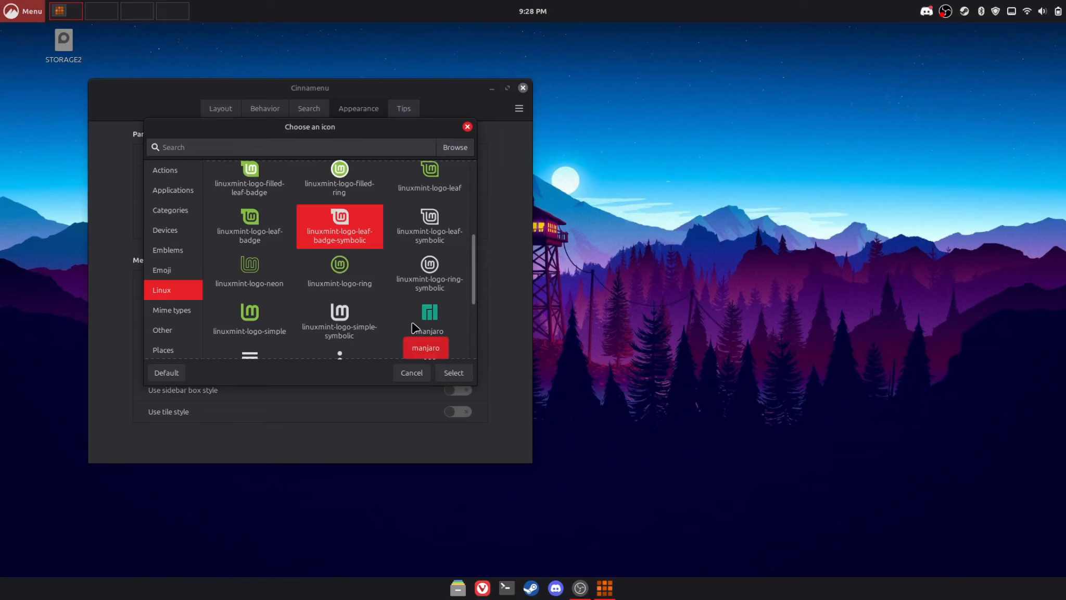
scroll(400, 319, "down", 5)
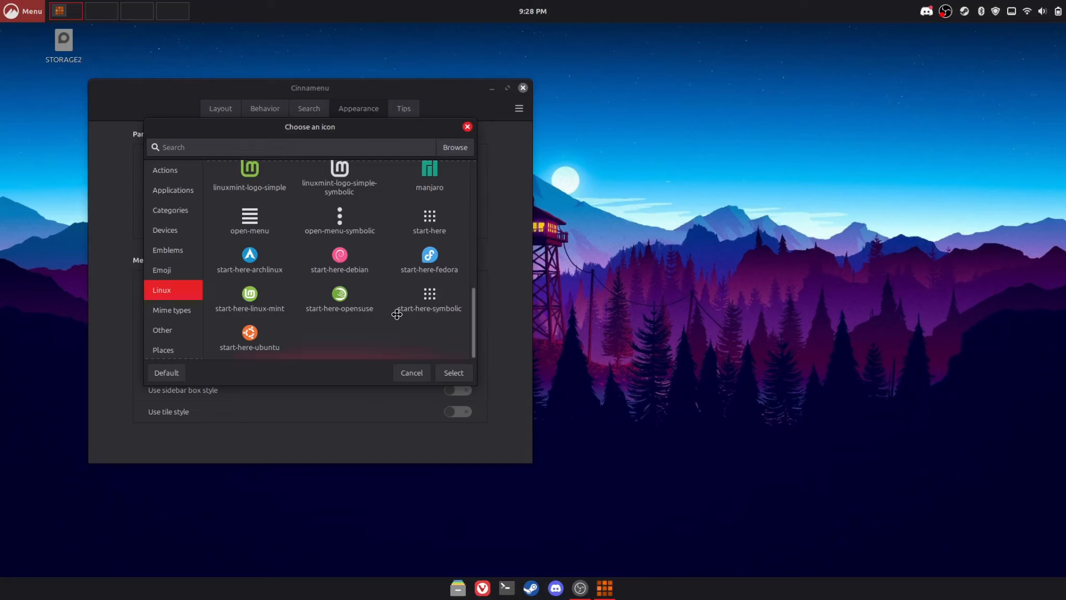
left_click(453, 372)
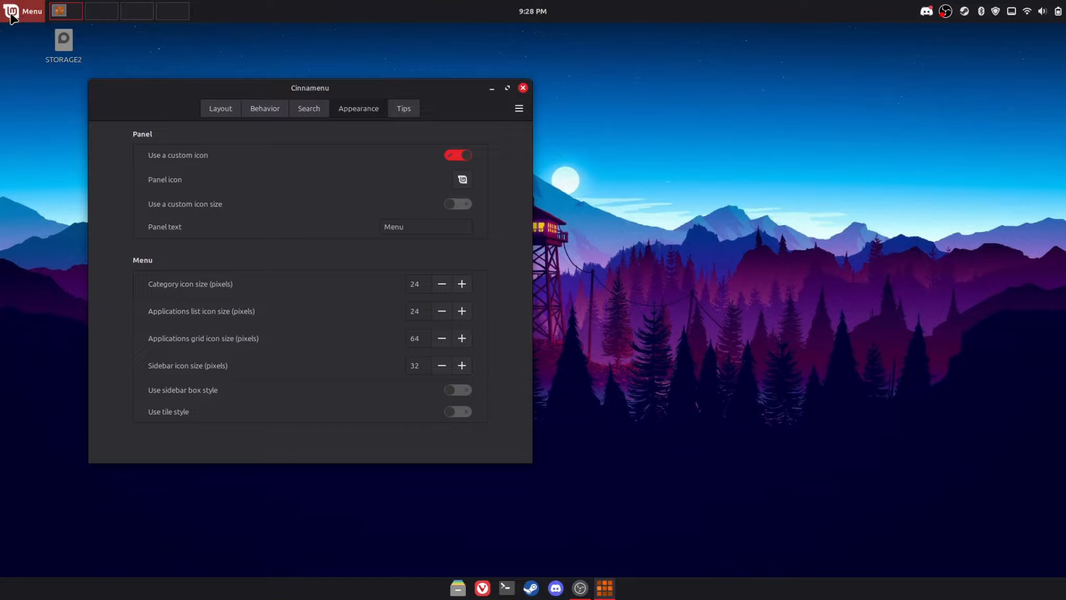
left_click(522, 88)
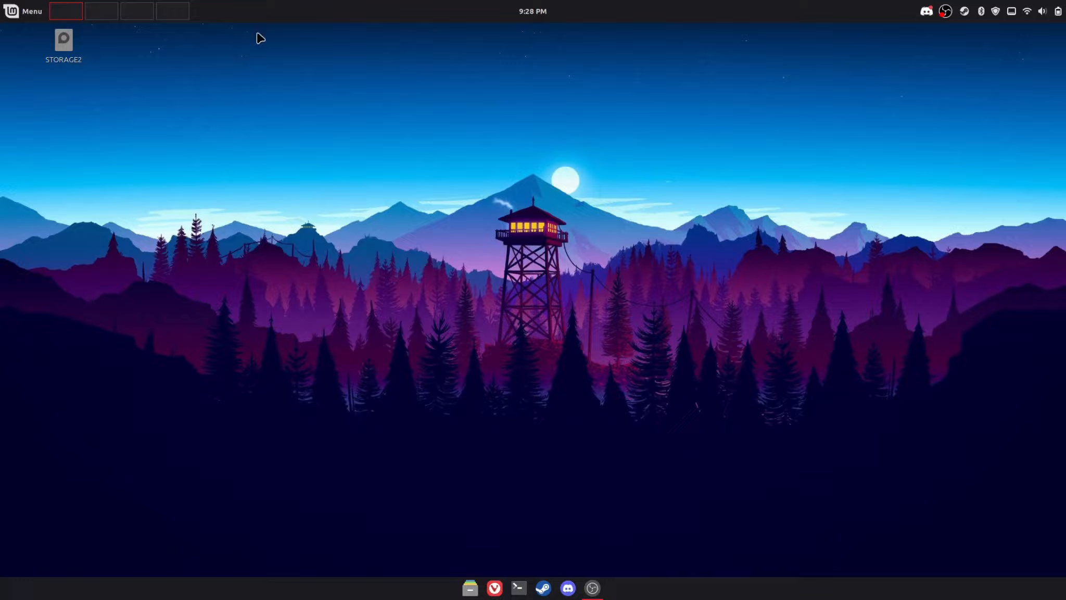
Step: Set the Workspace switcher's type of display to Simple buttons and close its settings
right_click(129, 13)
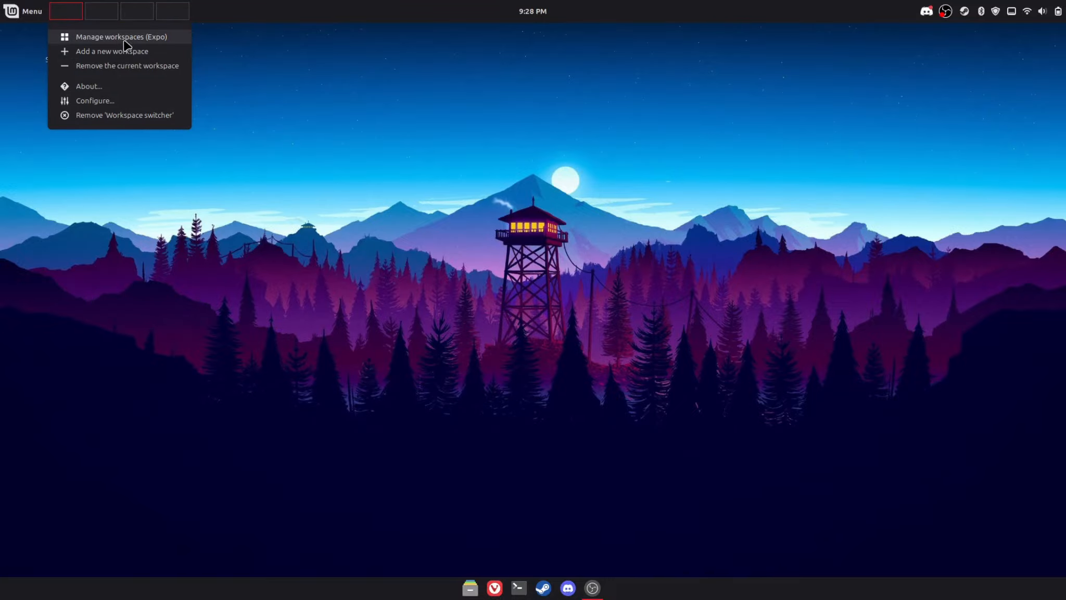
left_click(106, 101)
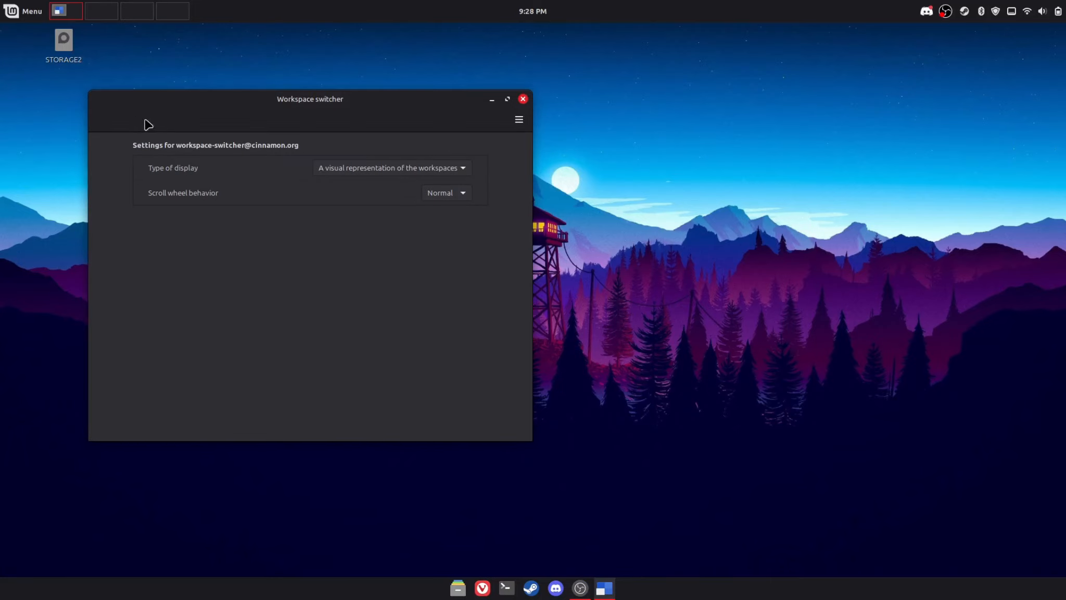
left_click(411, 174)
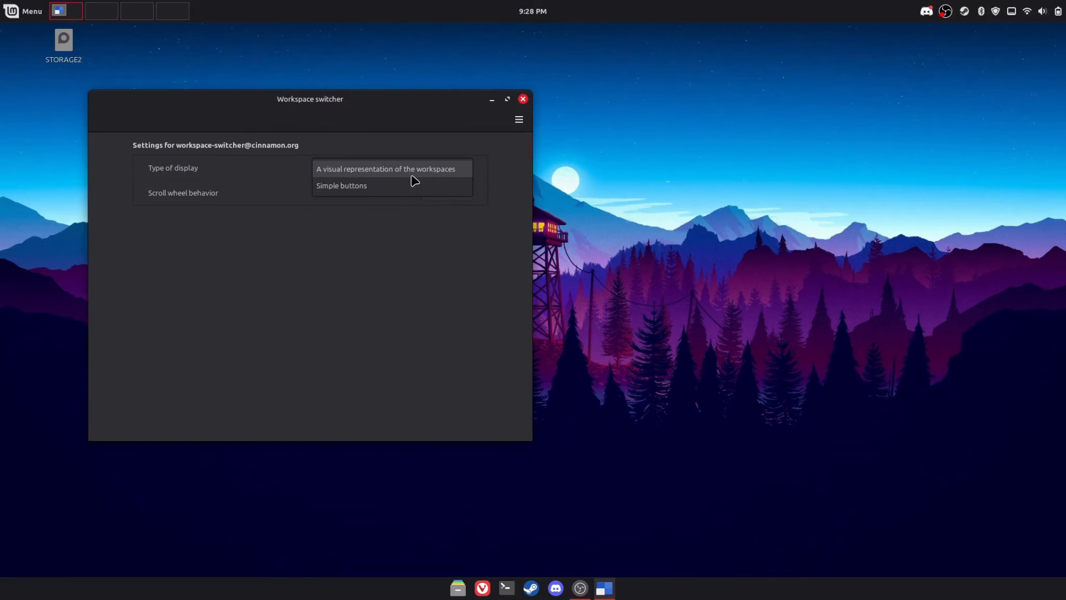
left_click(399, 189)
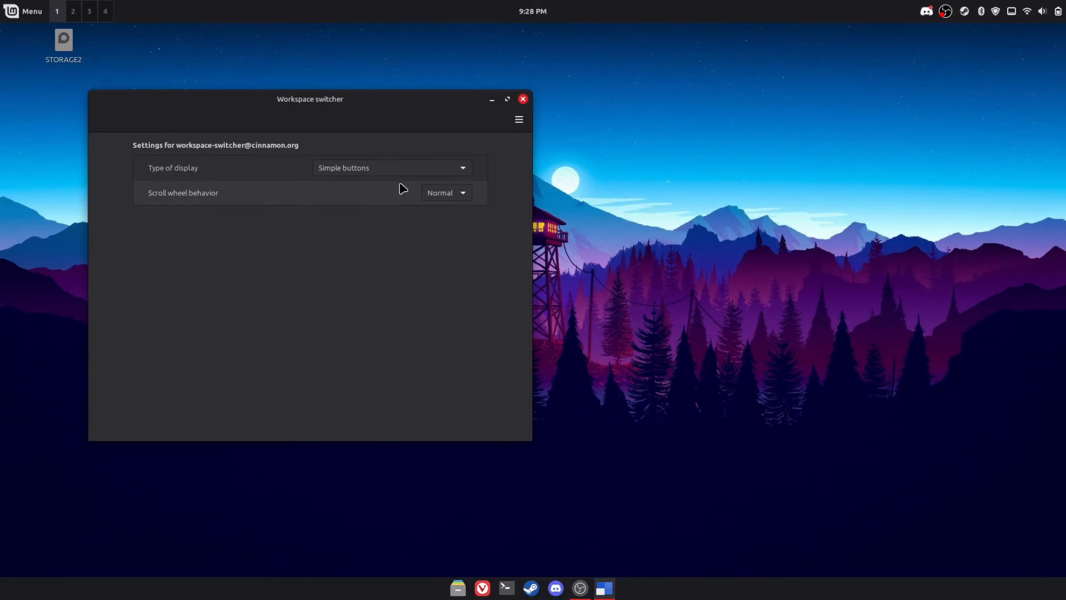
left_click(523, 99)
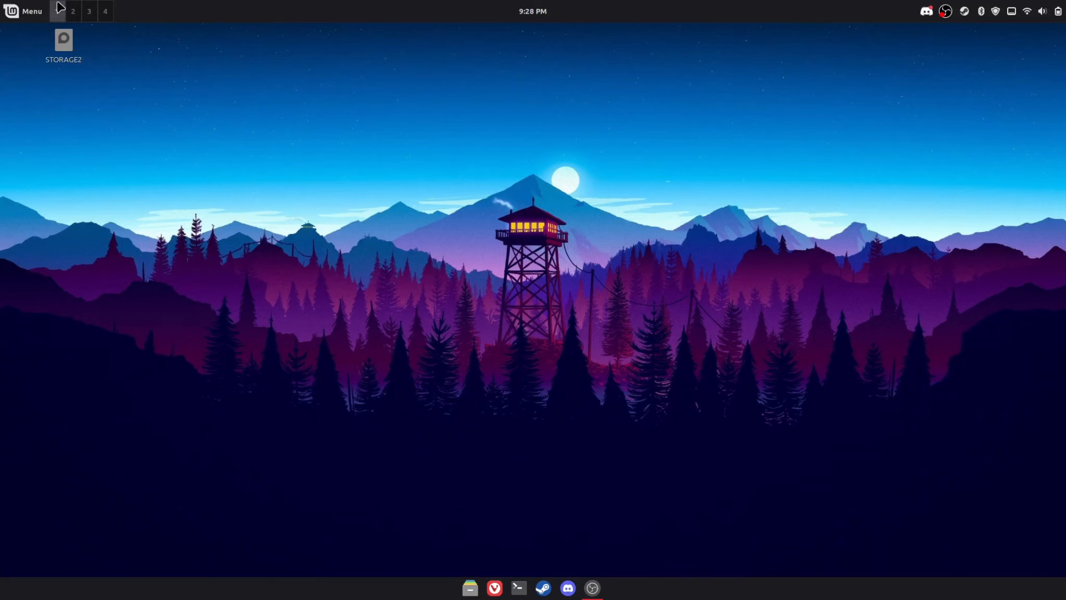
Step: Test the numbered workspace buttons by visiting workspaces 2, 3 and 4 and returning to workspace 1
left_click(75, 12)
left_click(86, 12)
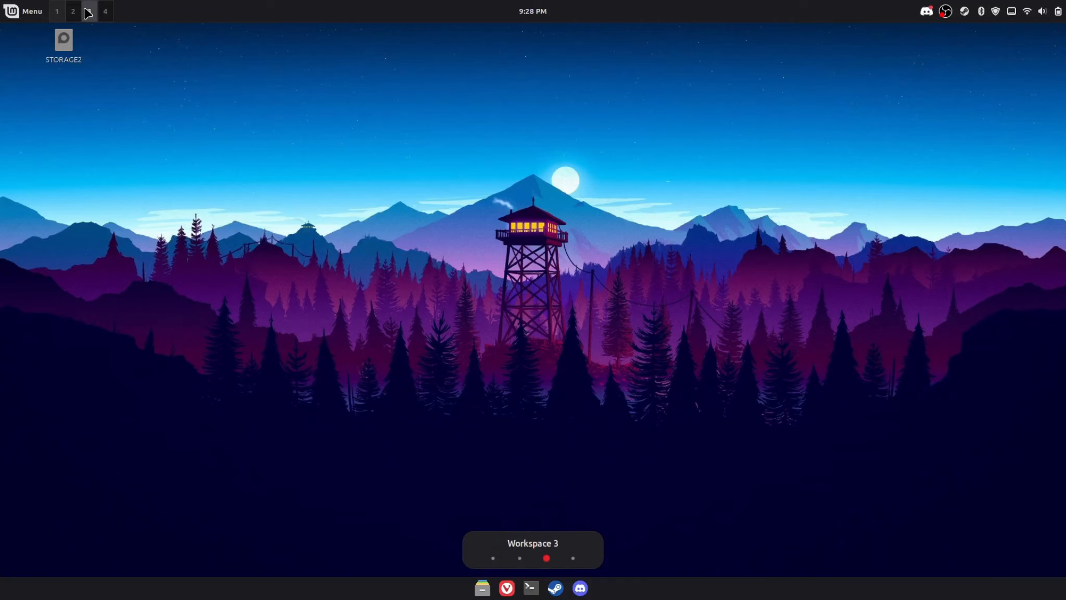
left_click(107, 12)
left_click(57, 11)
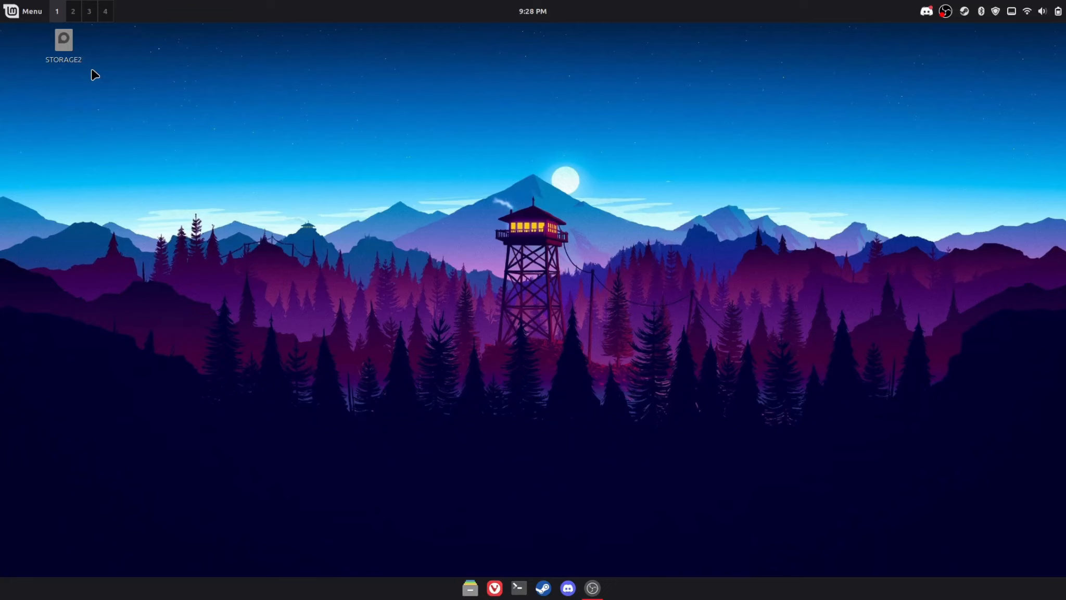
Step: Step back and forth through the adjacent workspaces several times, ending on workspace 1
key("ctrl+alt+Right")
key("ctrl+alt+Right")
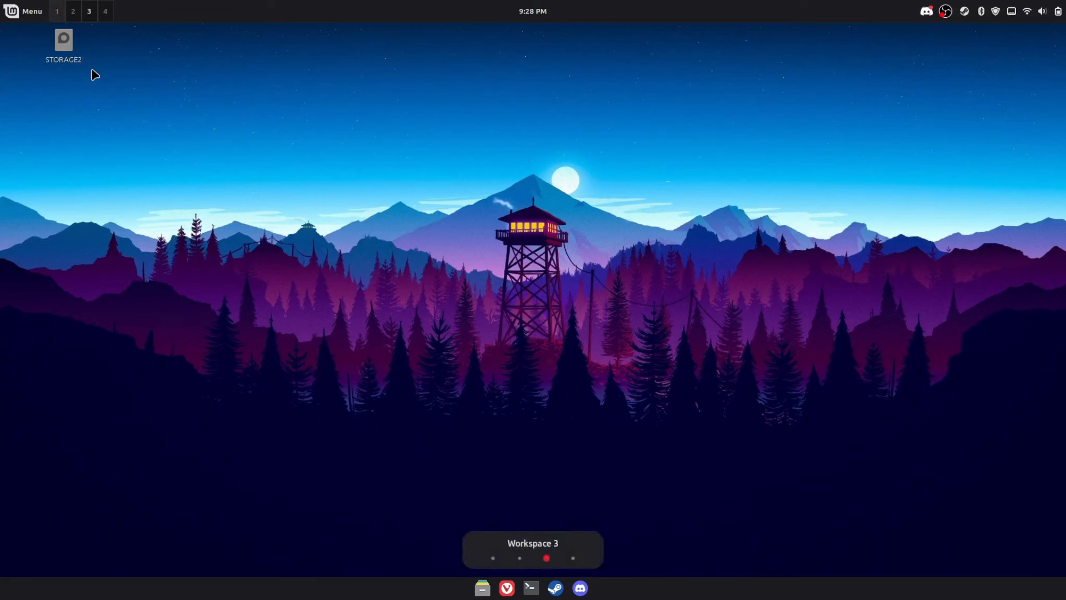
key("ctrl+alt+Left")
key("ctrl+alt+Left")
key("ctrl+alt+Right")
key("ctrl+alt+Right")
key("ctrl+alt+Right")
key("ctrl+alt+Left")
key("ctrl+alt+Left")
key("ctrl+alt+Left")
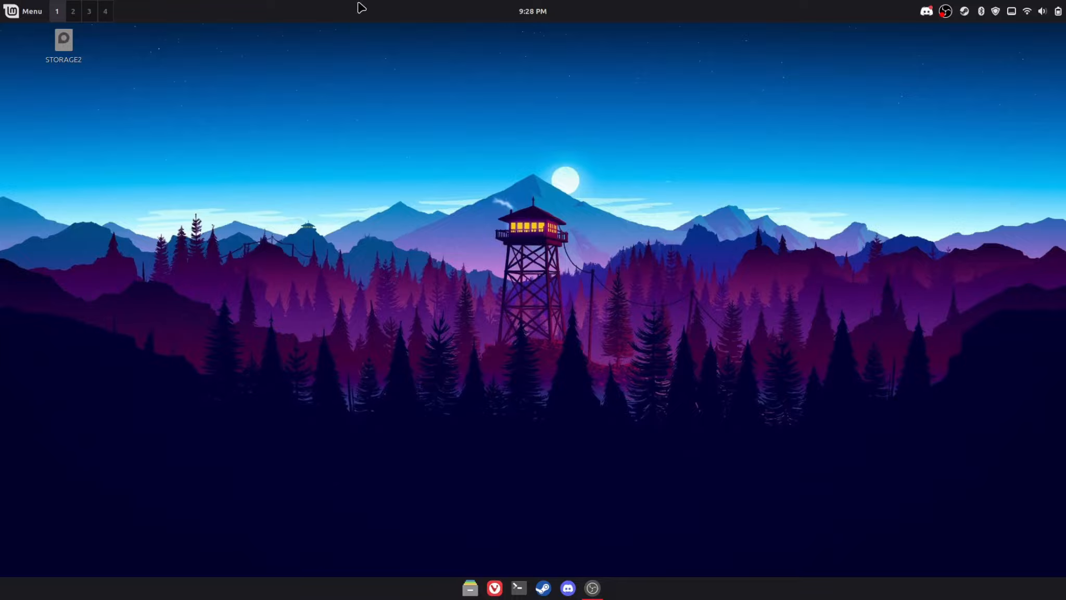
Step: Set the bottom panel's height to 50 and its auto-hide option to Intelligently hide panel
right_click(362, 22)
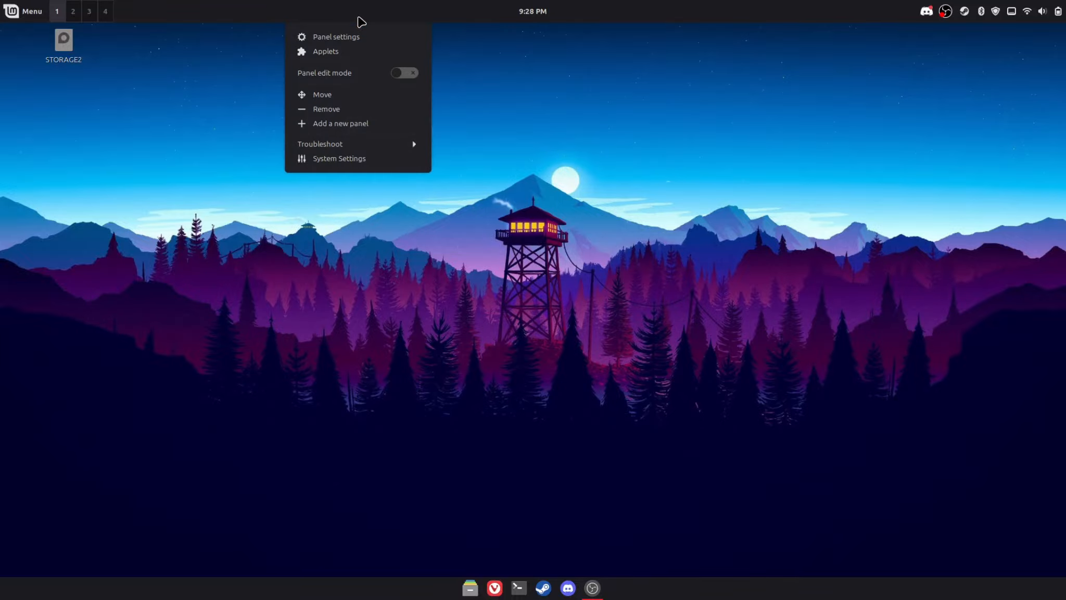
key("Escape")
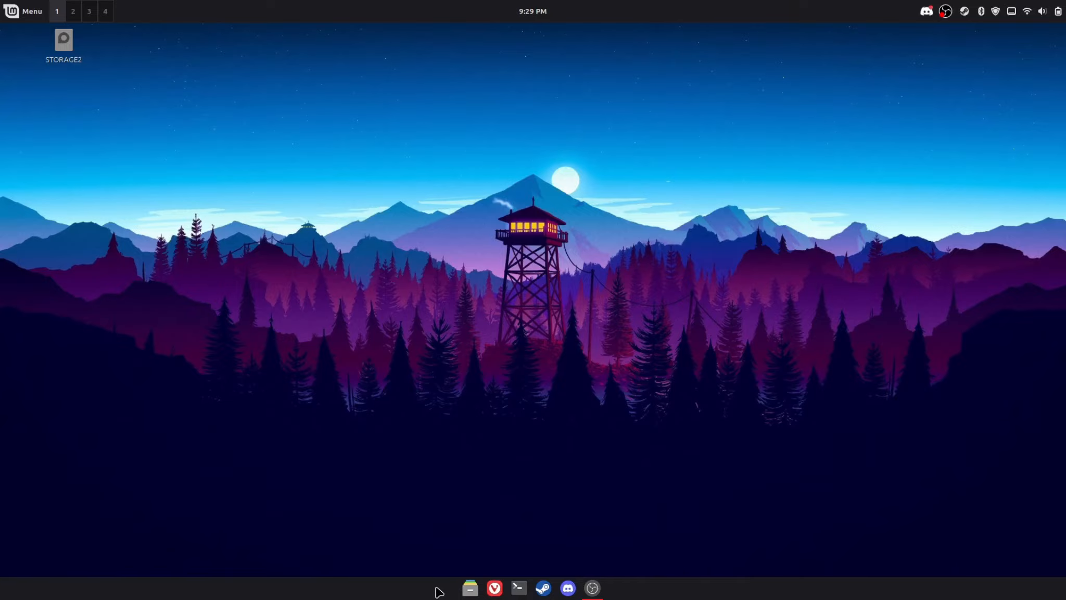
right_click(438, 592)
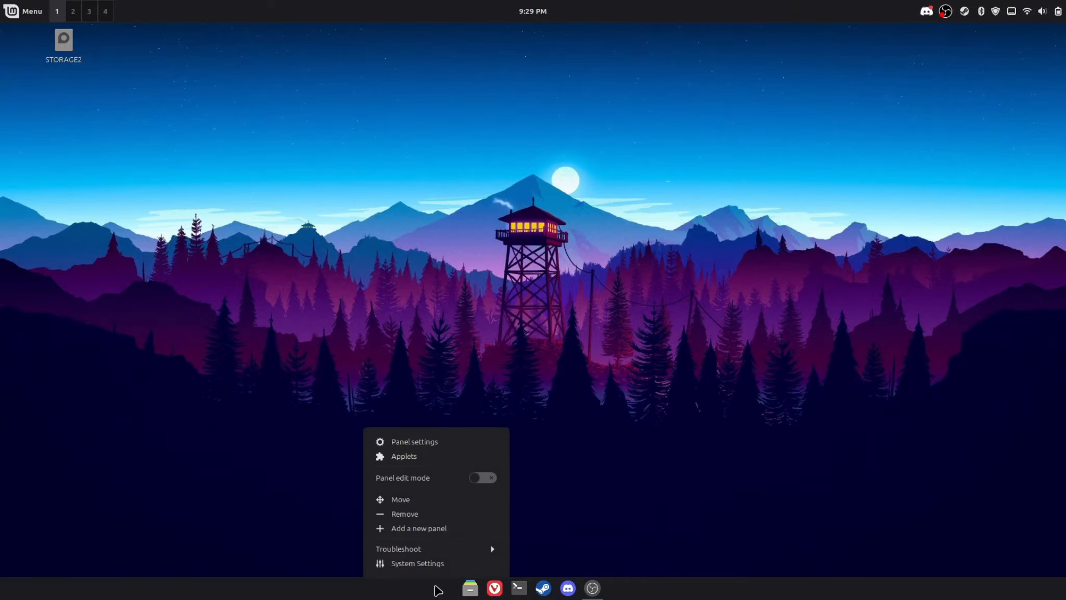
left_click(437, 442)
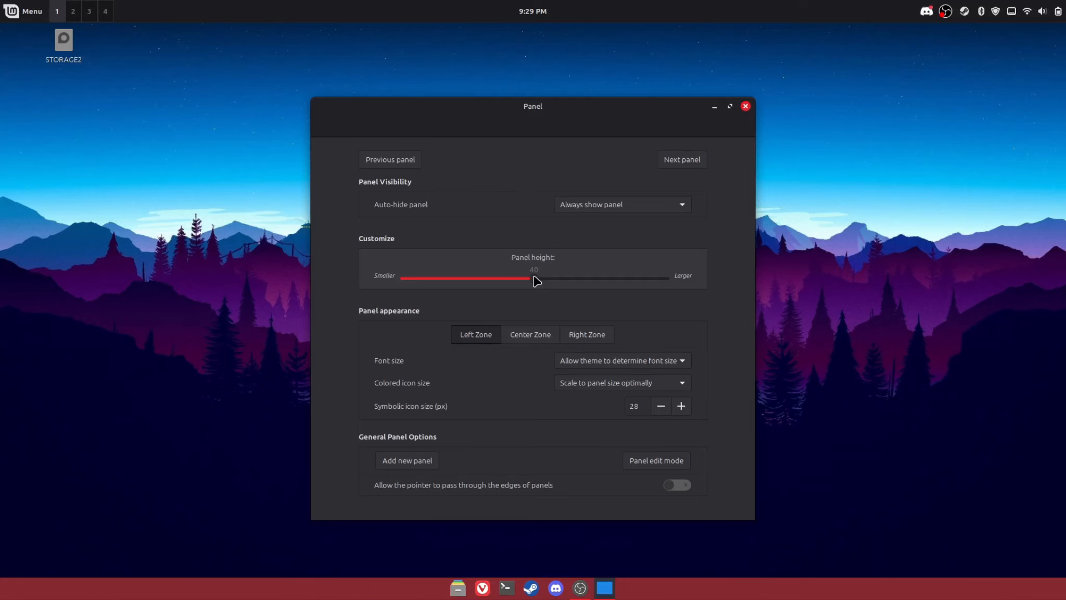
left_click_drag(536, 277, 600, 280)
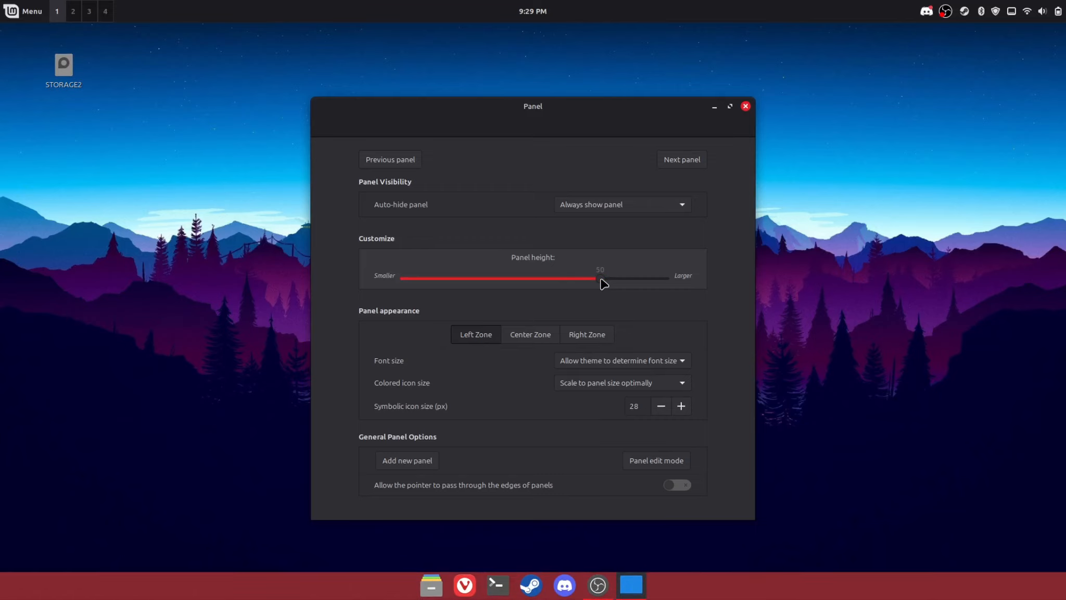
left_click(640, 205)
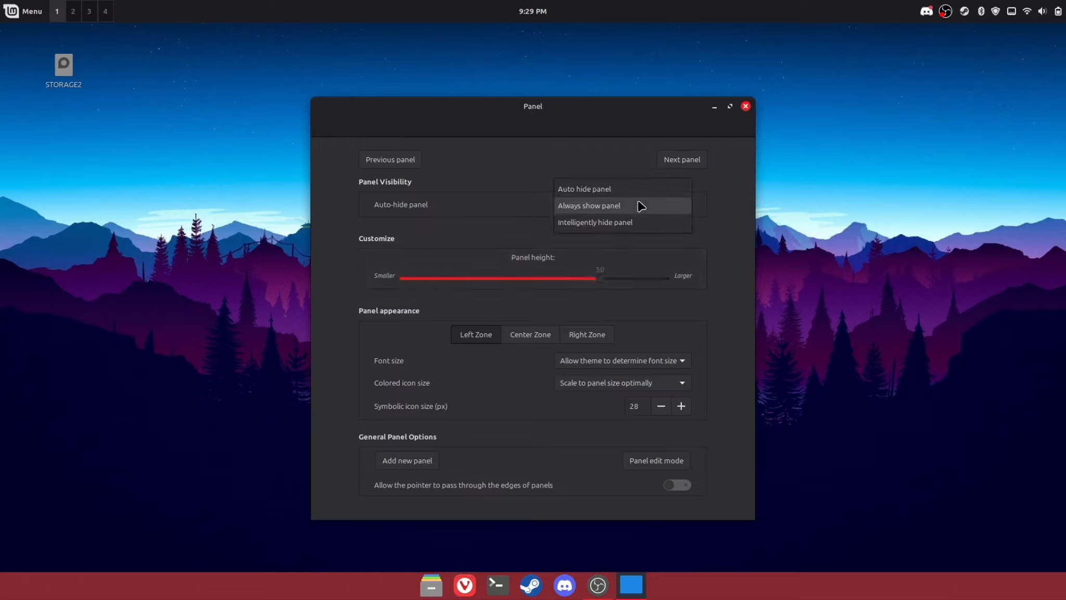
left_click(619, 224)
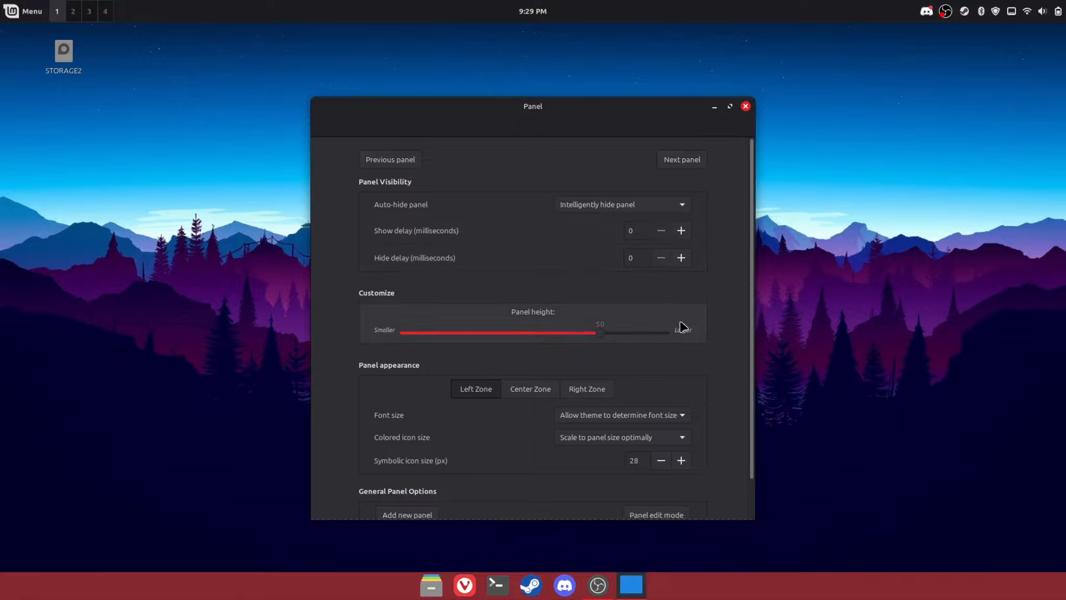
Step: Look through the remaining bottom panel settings, including the Center Zone and Left Zone appearance options
scroll(682, 327, "down", 2)
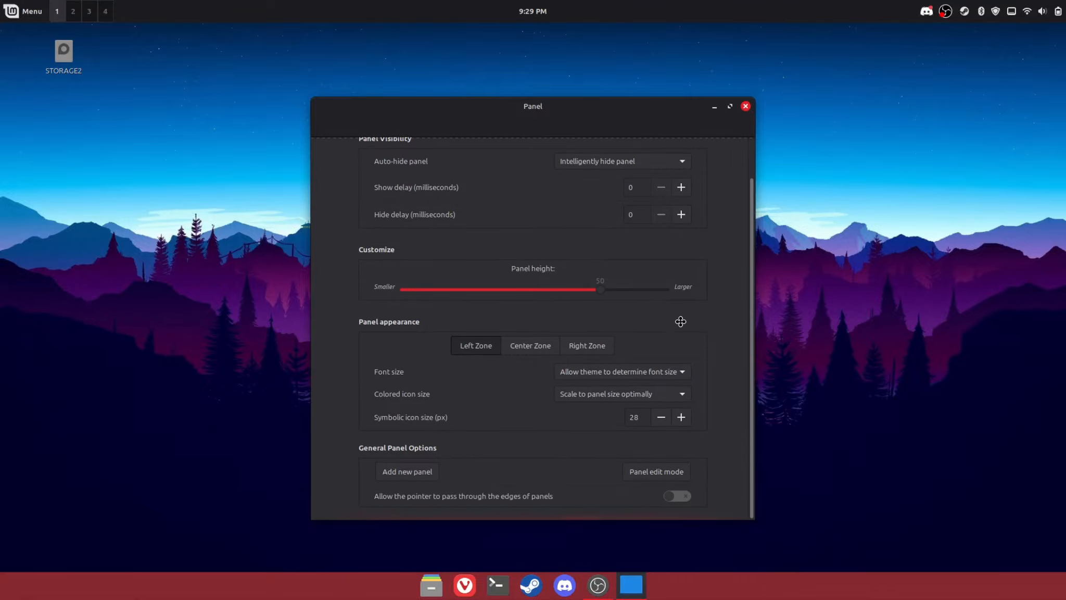
scroll(681, 321, "up", 2)
scroll(679, 326, "down", 2)
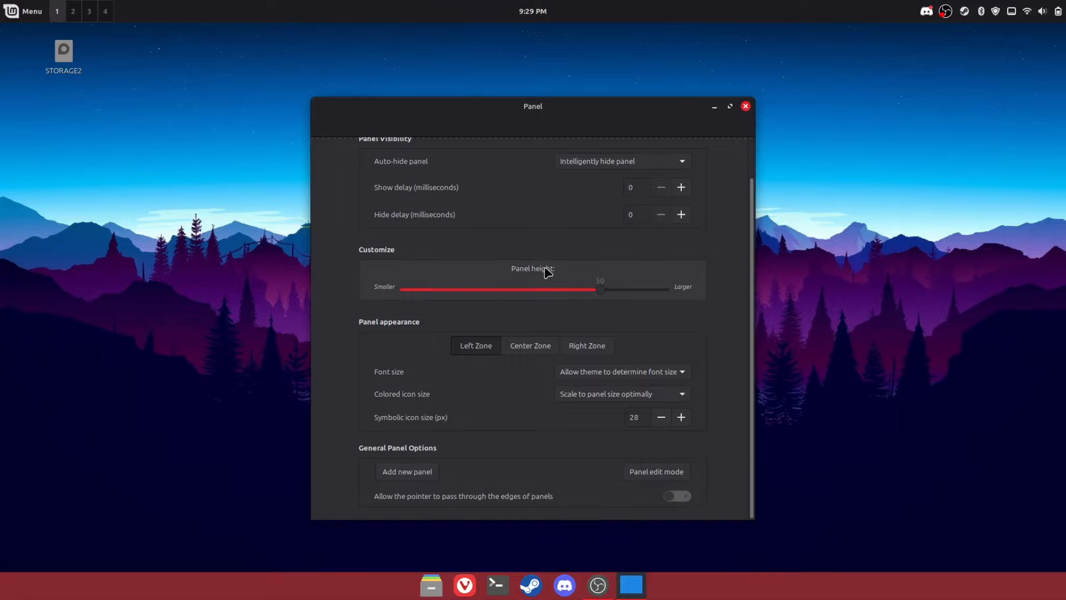
left_click(552, 348)
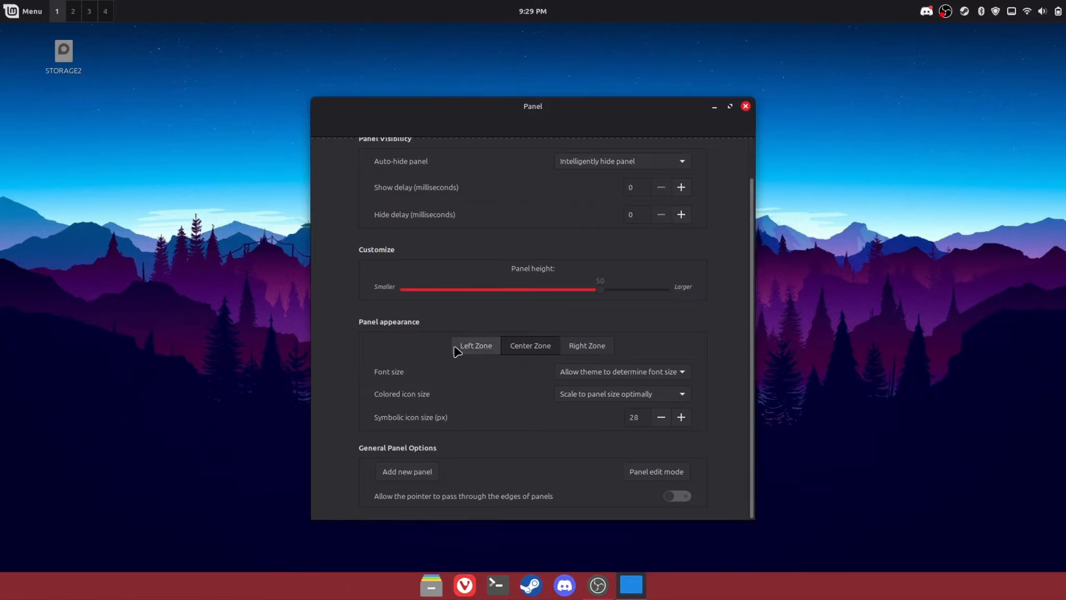
left_click(457, 351)
scroll(504, 344, "up", 2)
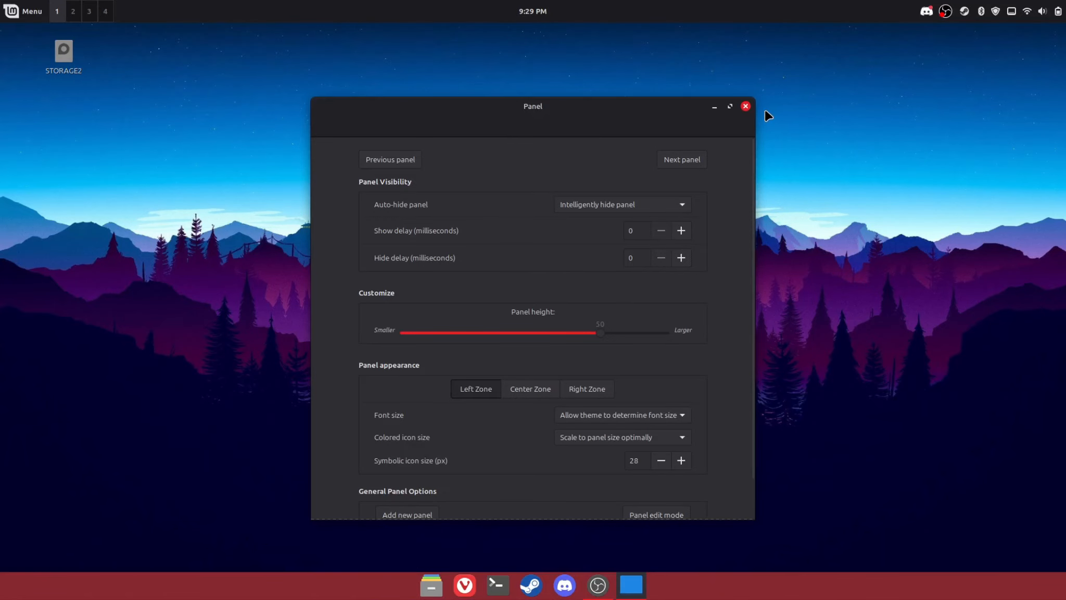
Step: Close the panel settings, test the bottom panel's auto-hiding with Vivaldi, swapping the strftime tab for a new one, and close the browser
left_click(745, 105)
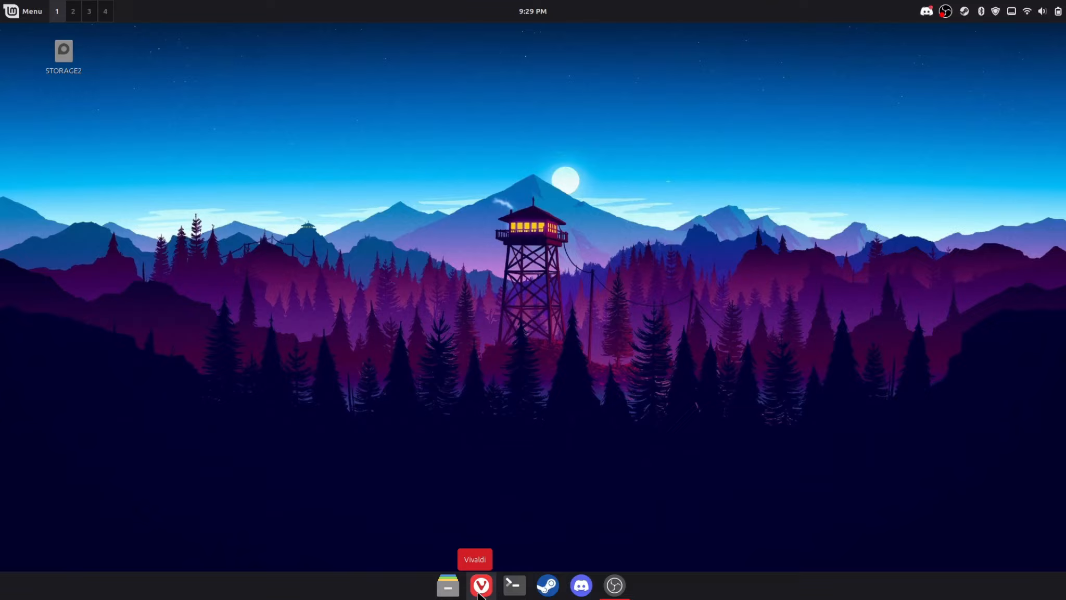
left_click(479, 586)
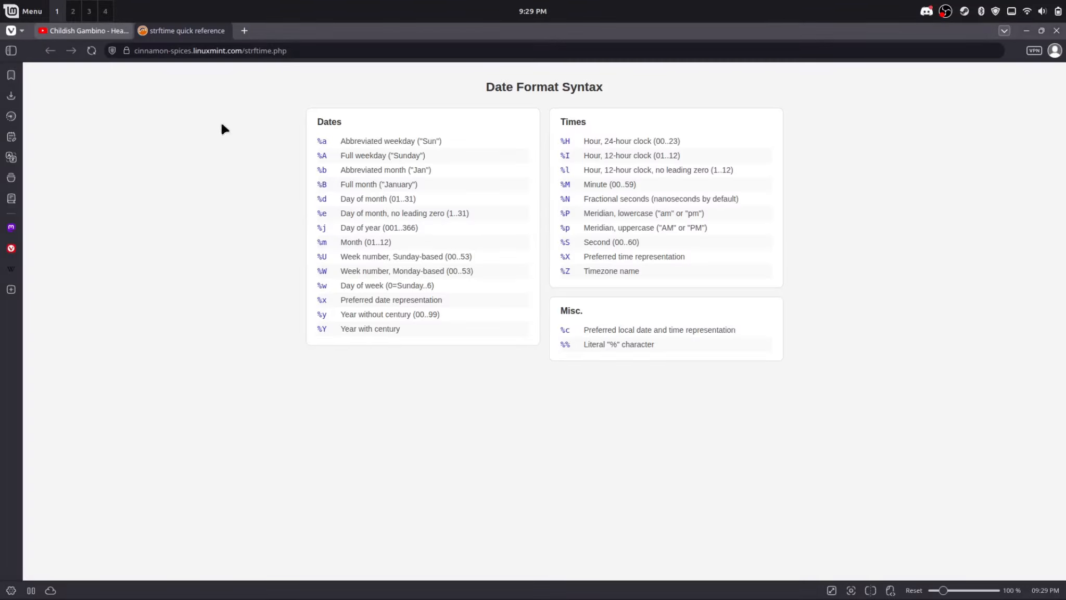
left_click(242, 31)
left_click(224, 31)
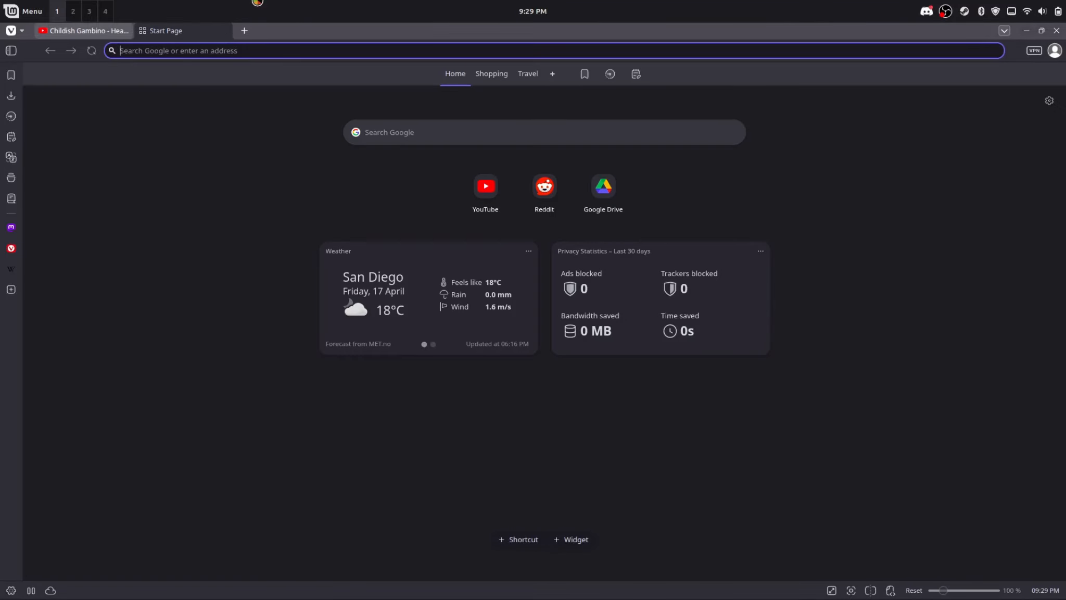
mouse_move(661, 590)
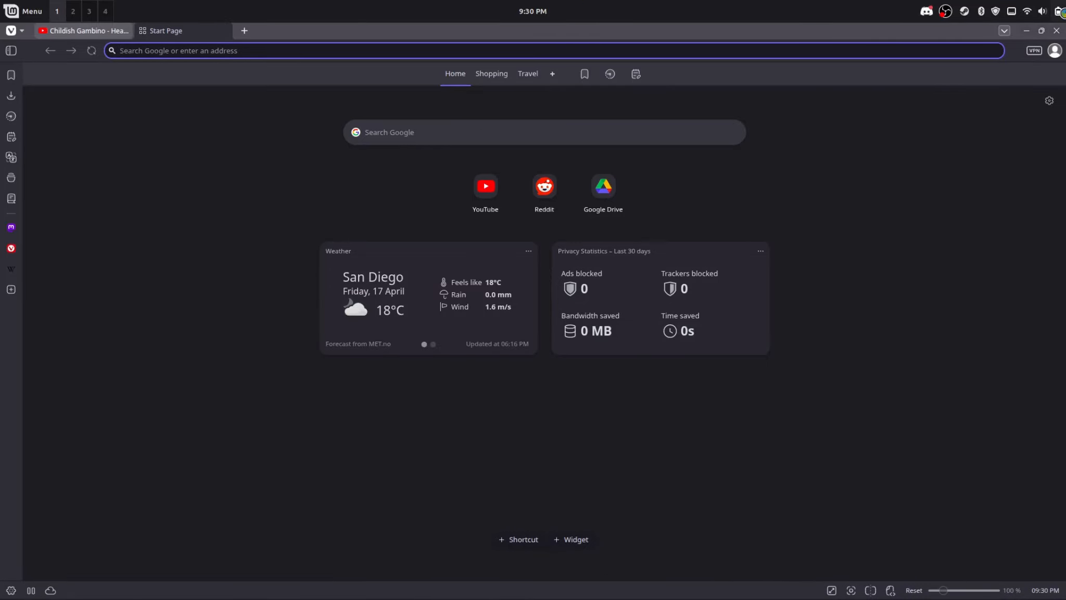
left_click(1057, 31)
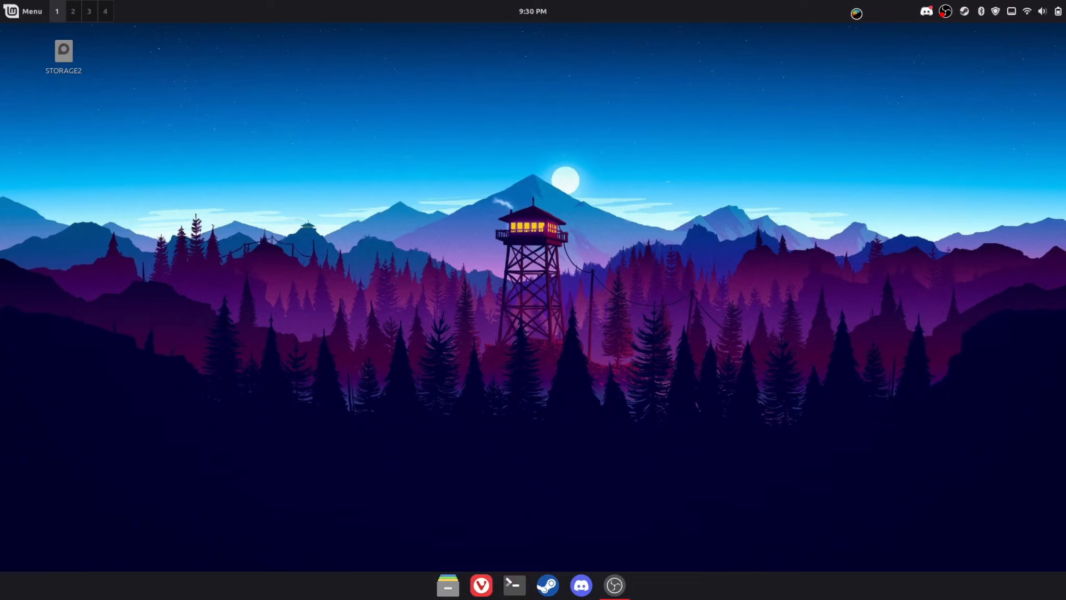
Step: Reduce the top panel's height to 30 in its panel settings and close the settings window
right_click(857, 14)
left_click(842, 36)
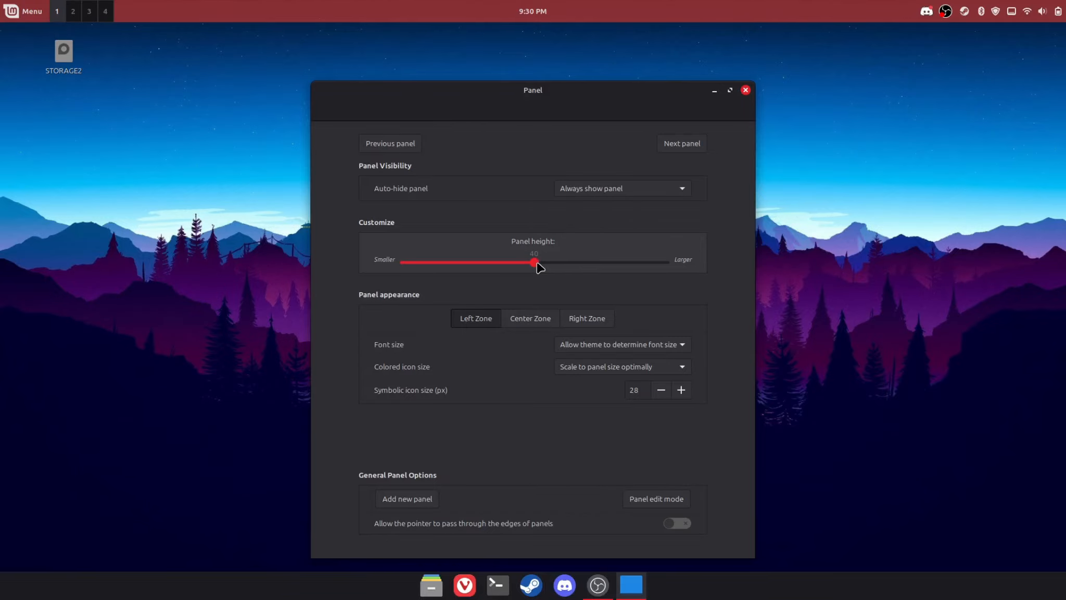
left_click_drag(539, 266, 474, 263)
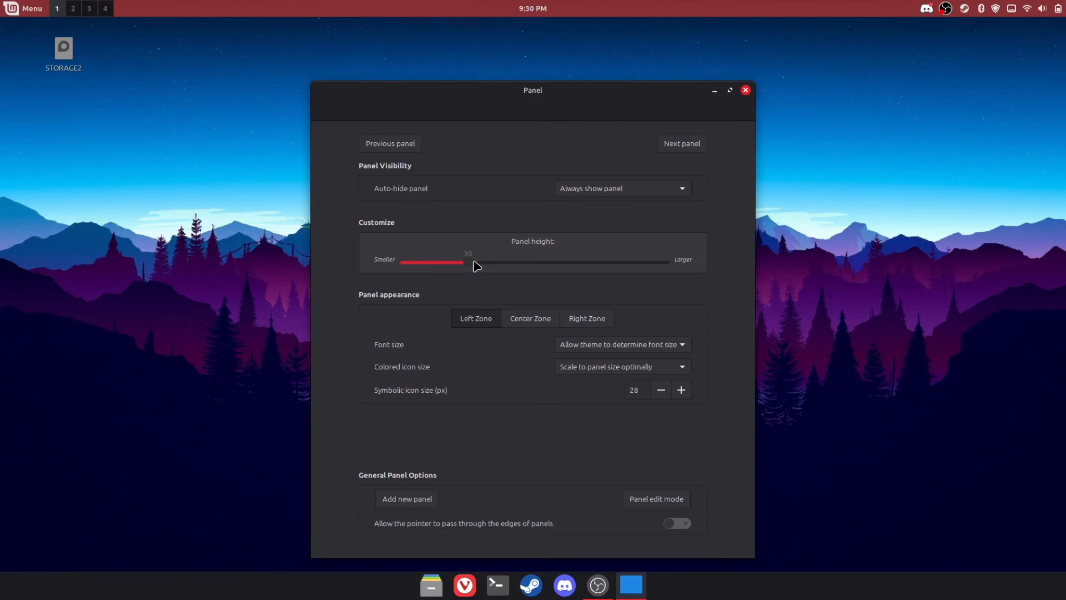
left_click(746, 90)
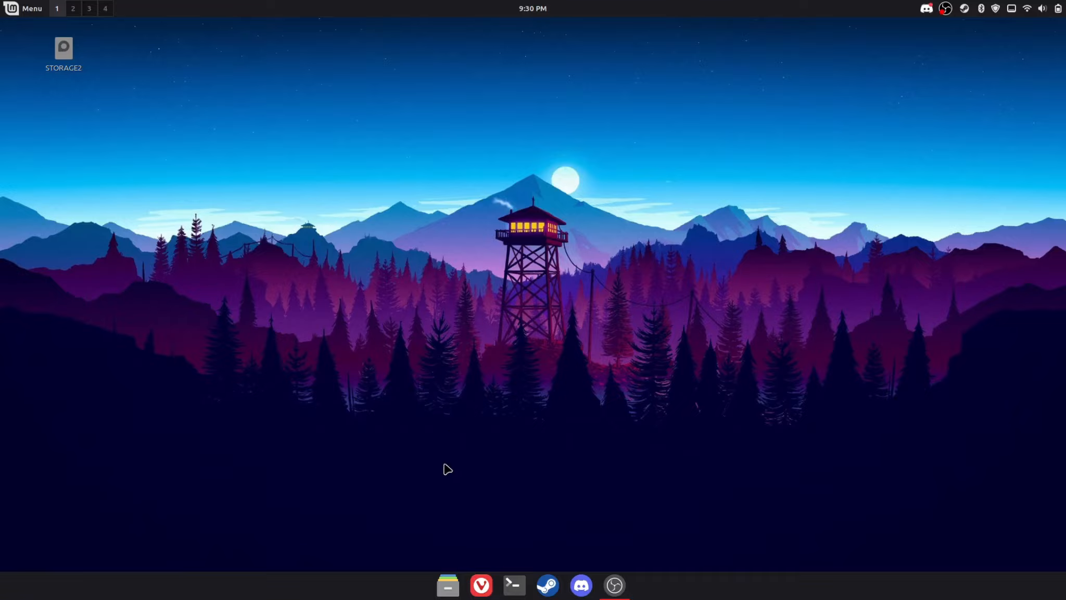
Step: Set the bottom panel's height to 55 and its Left Zone symbolic icon size to 30 px, and close its settings
right_click(391, 587)
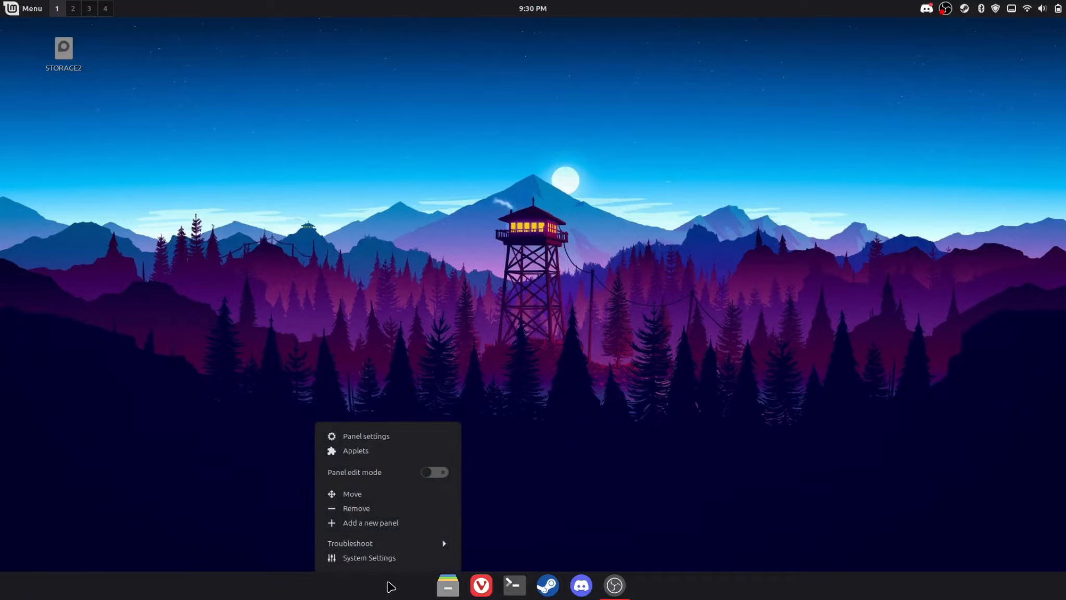
left_click(410, 438)
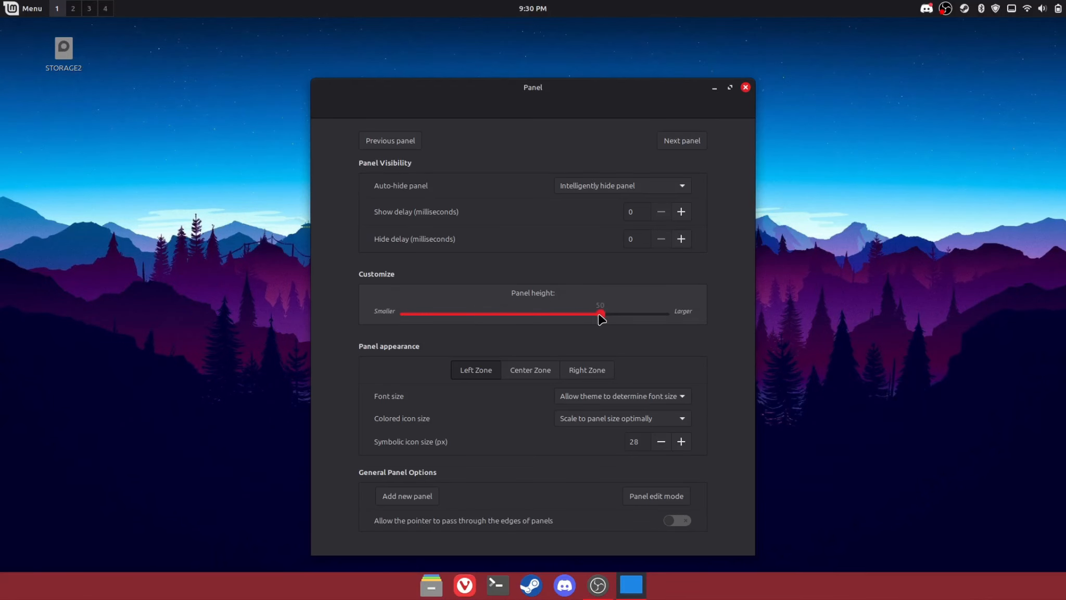
left_click_drag(602, 317, 631, 320)
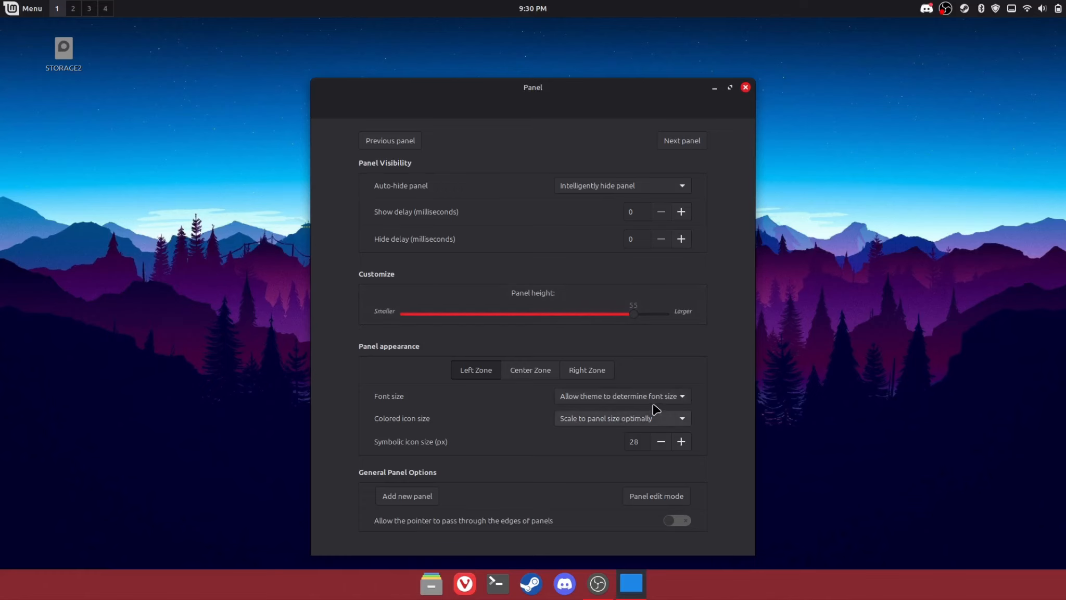
left_click(681, 442)
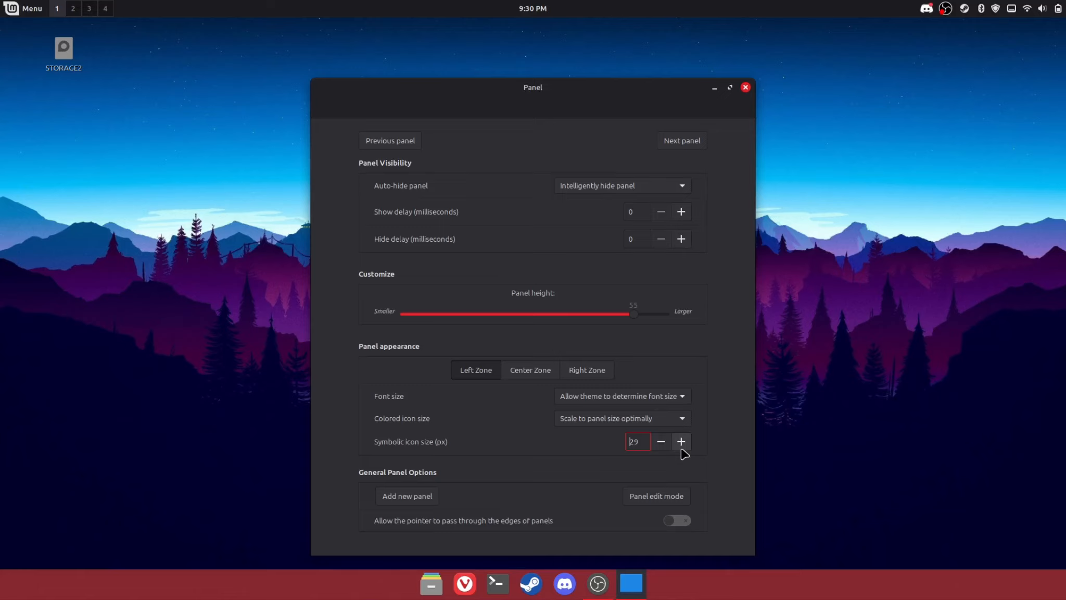
left_click(681, 442)
left_click(672, 417)
left_click(672, 418)
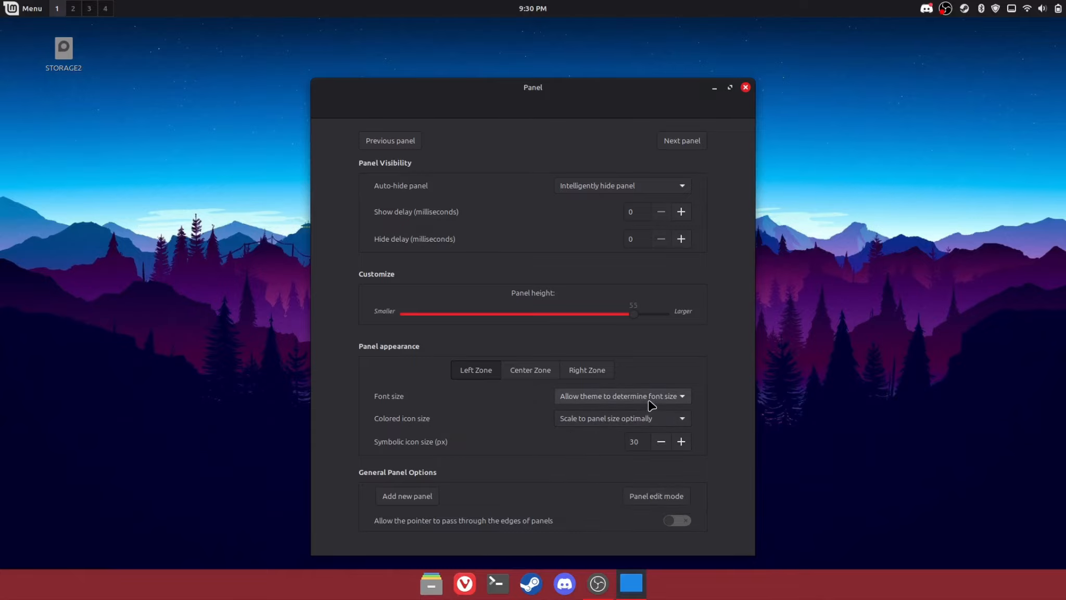
left_click(649, 402)
left_click(649, 400)
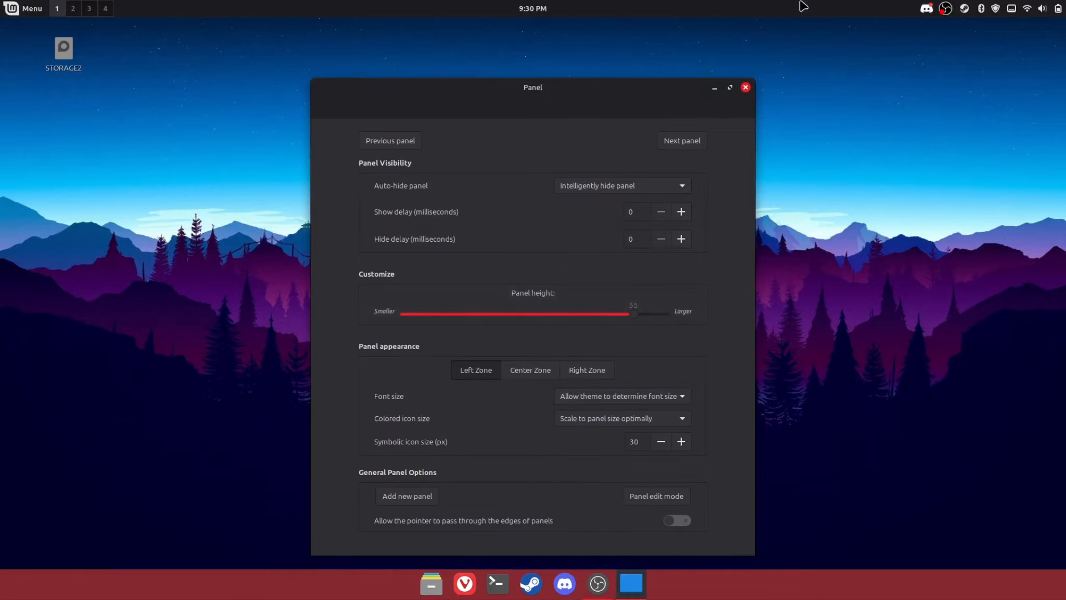
left_click(747, 87)
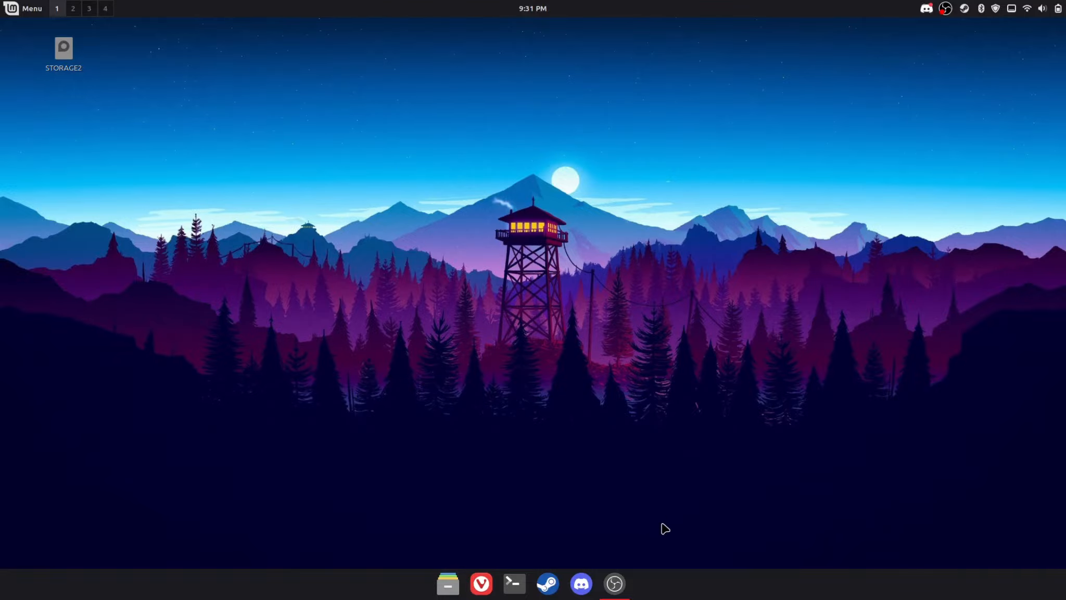
left_click(613, 596)
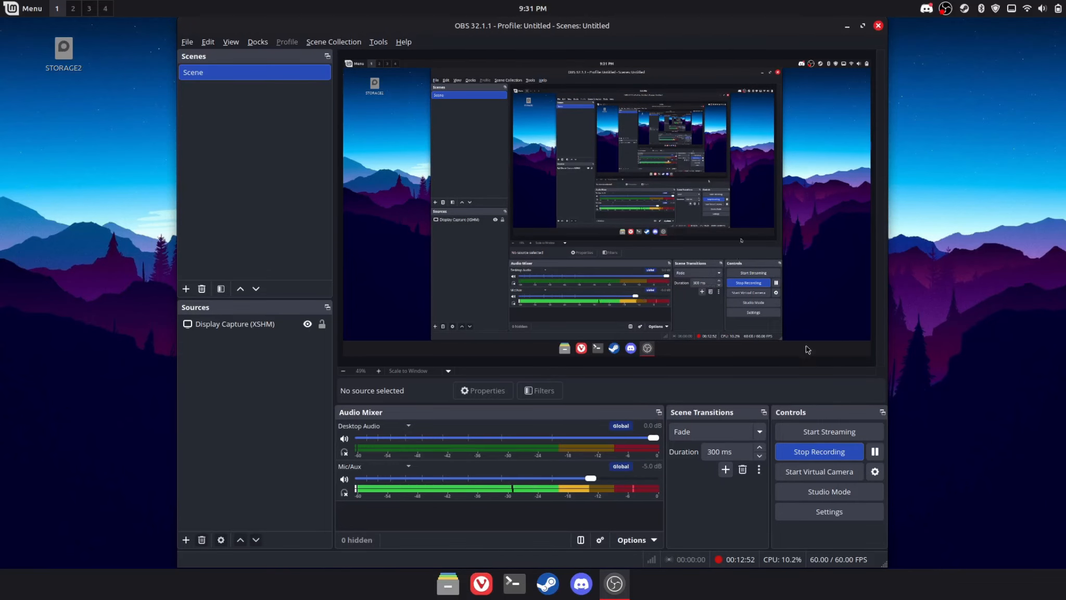
left_click(847, 26)
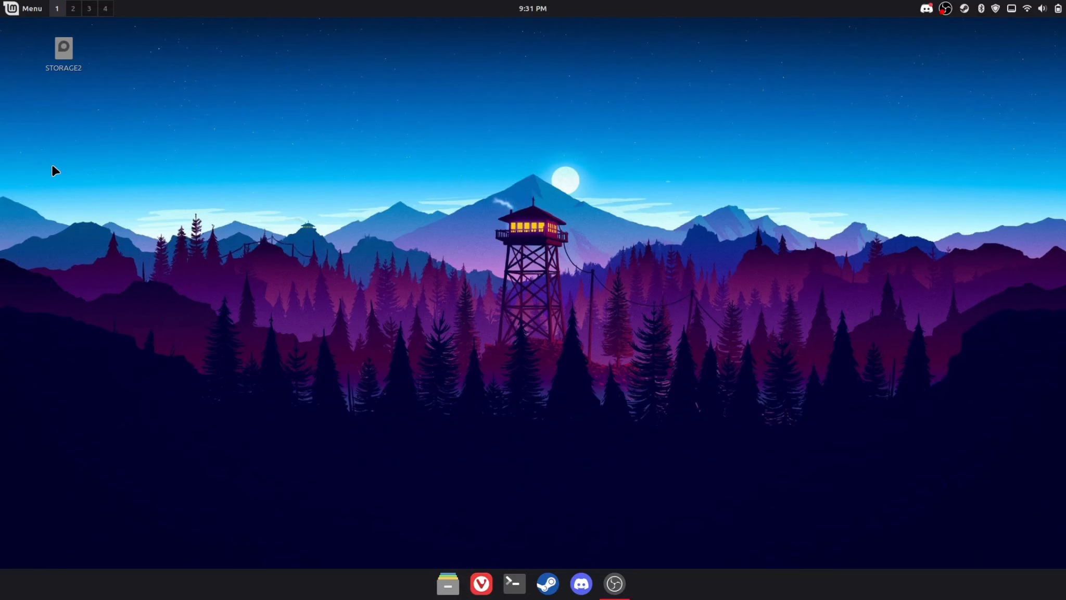
Step: Search the application menu for "themes" and open the Themes settings
key("super")
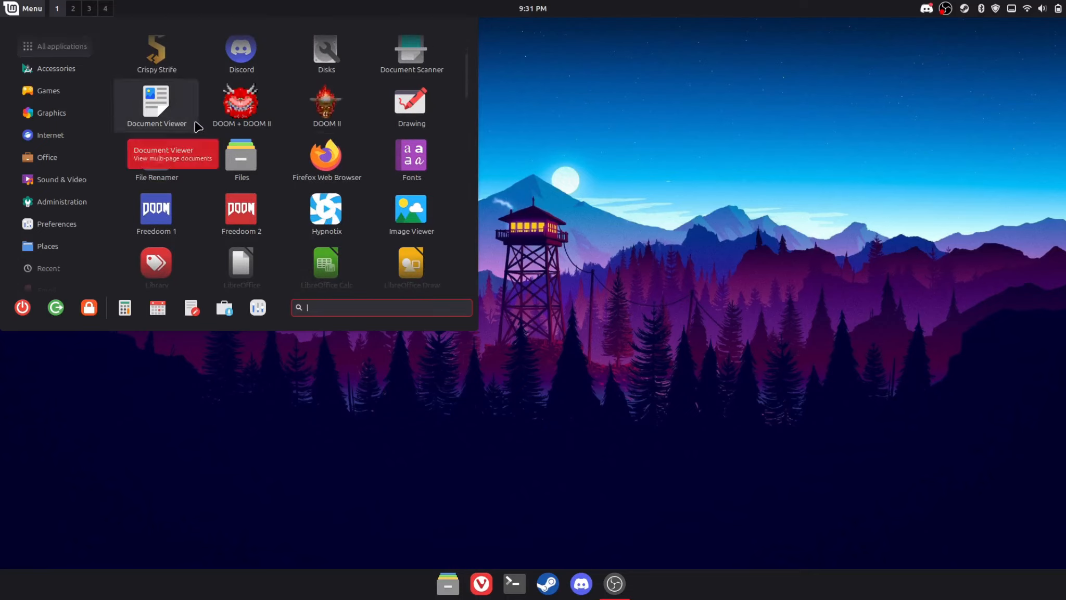
type("cinnam")
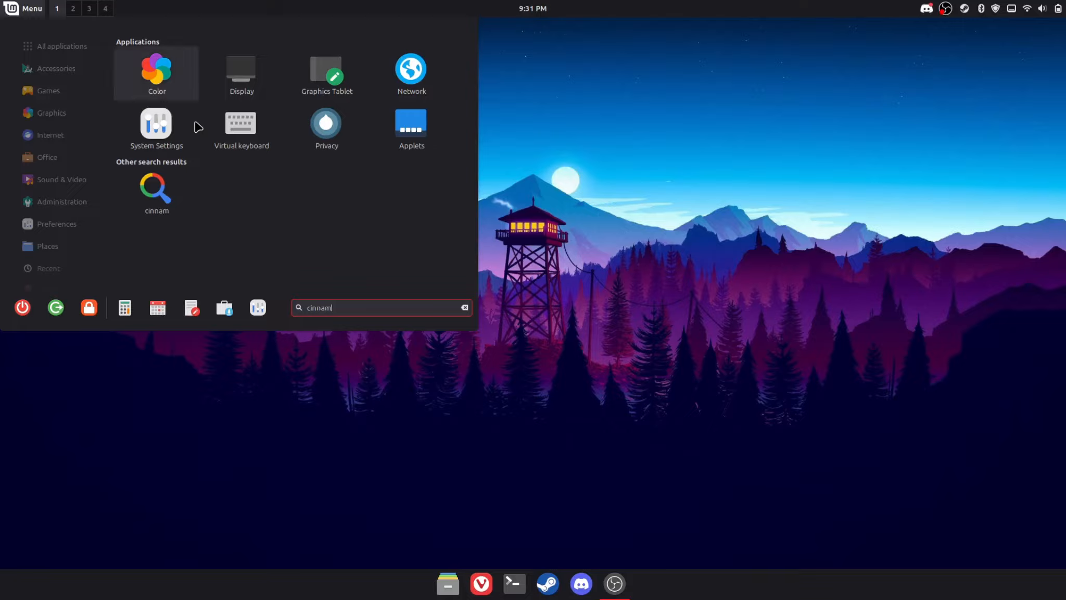
key("BackSpace")
key("BackSpace")
key("BackSpace")
key("BackSpace")
key("BackSpace")
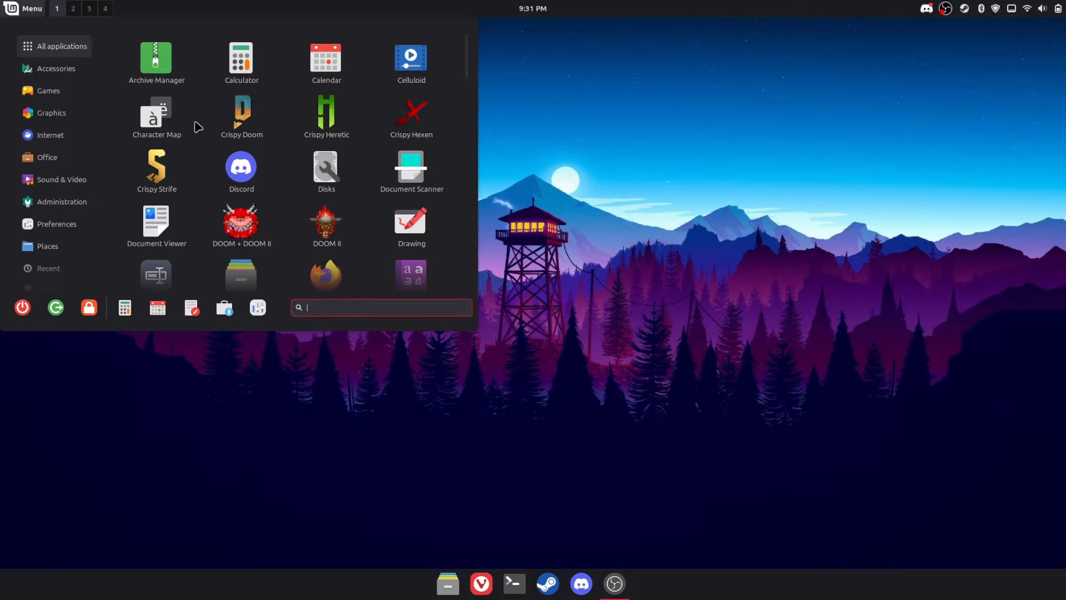
type("themes")
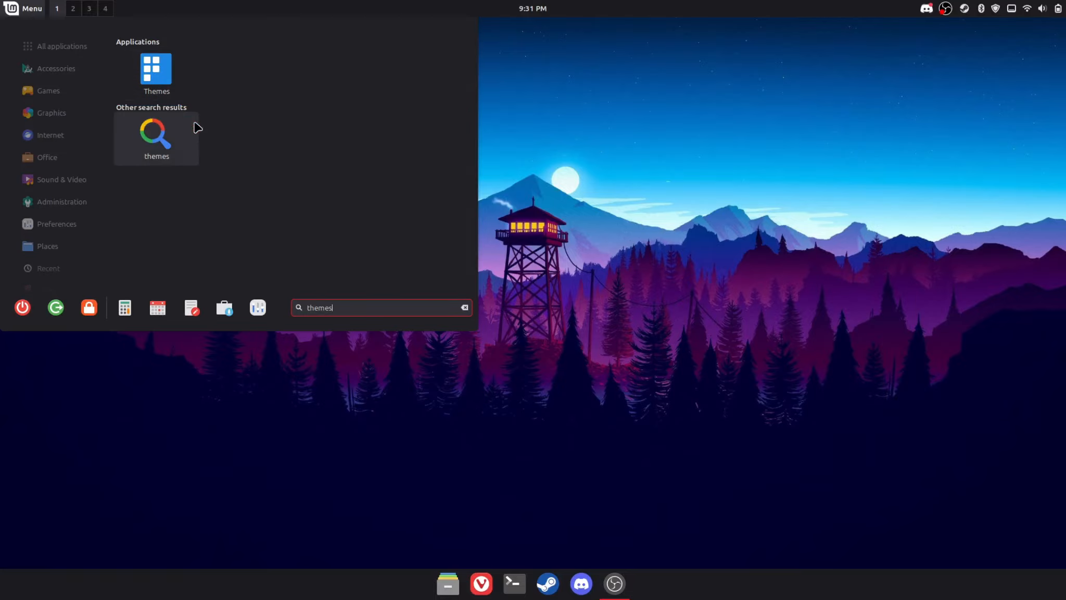
left_click(152, 88)
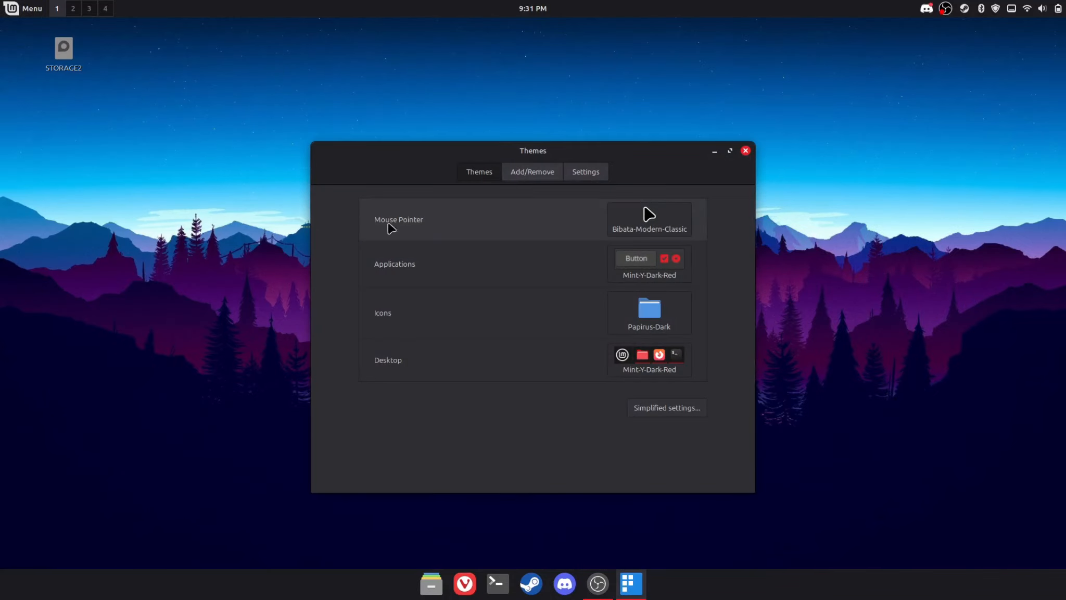
Step: Look through the available Mouse Pointer, Applications and Desktop themes without choosing any of them
left_click(654, 229)
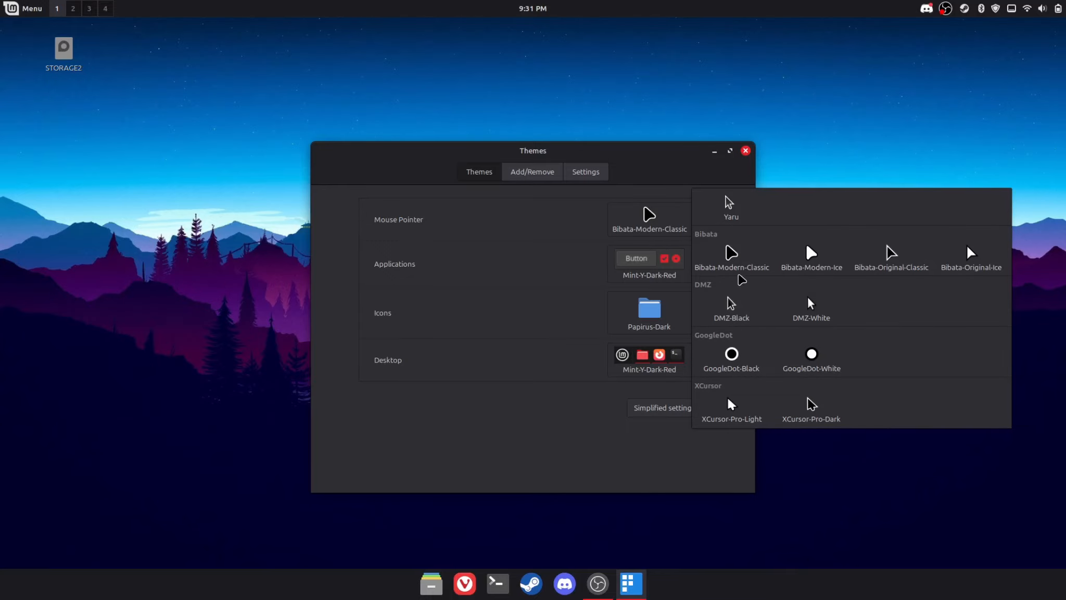
left_click(644, 223)
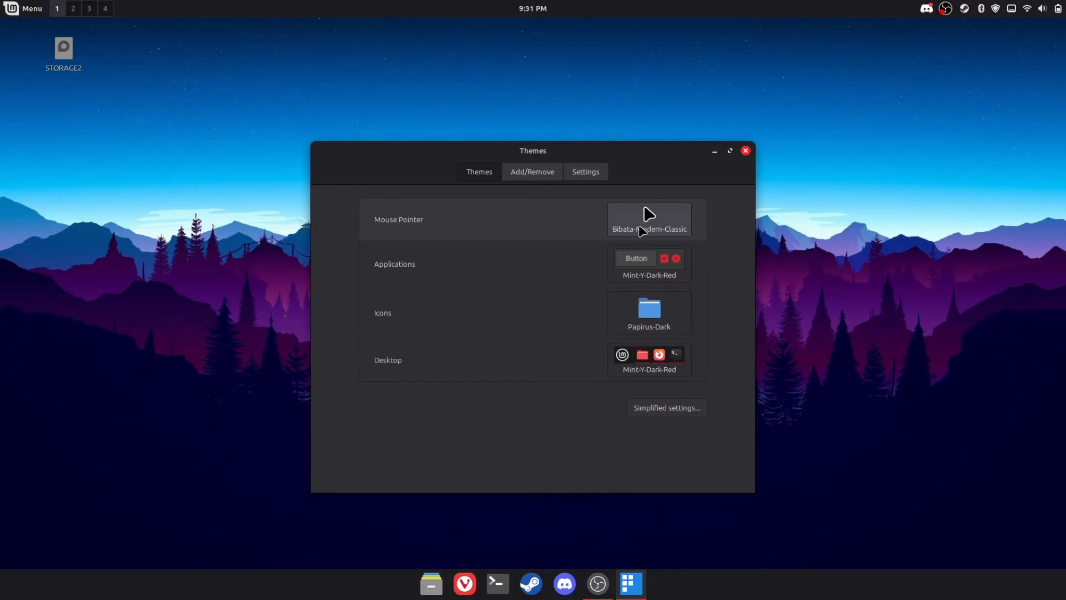
left_click(636, 263)
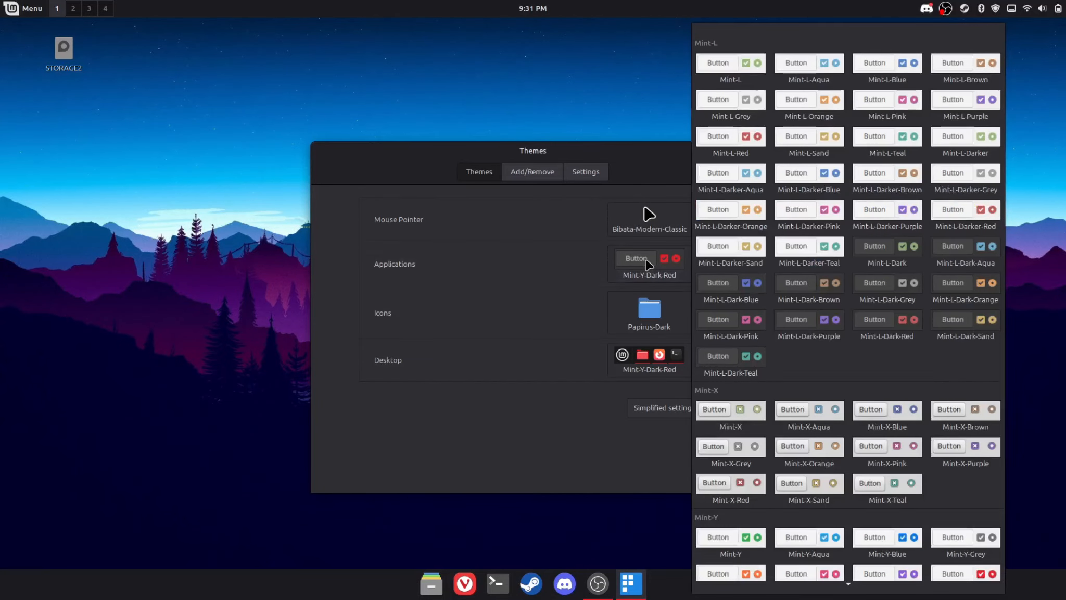
left_click(623, 358)
left_click(624, 358)
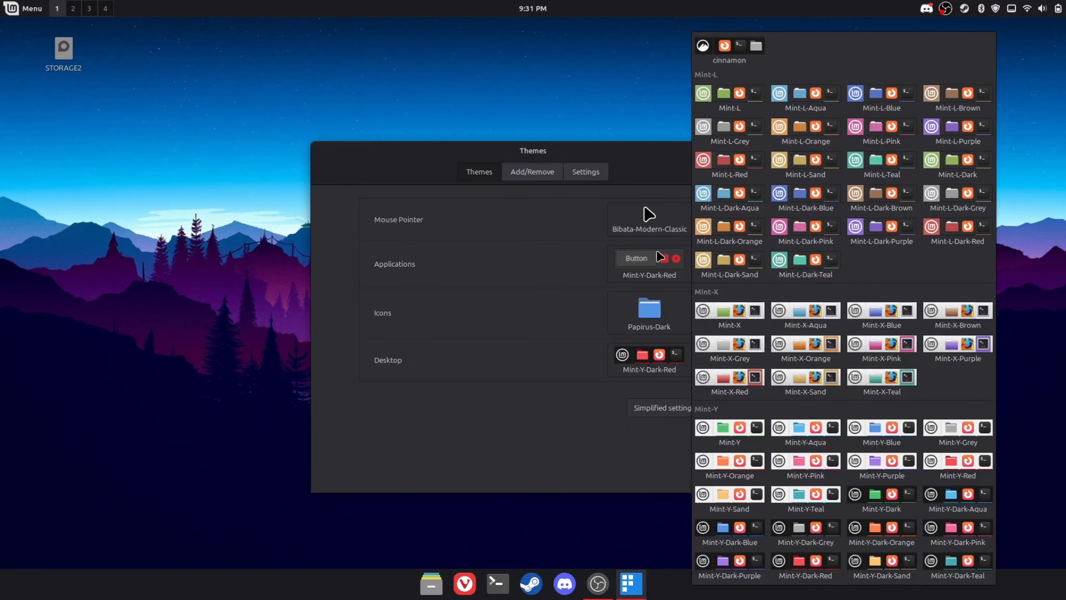
left_click(543, 413)
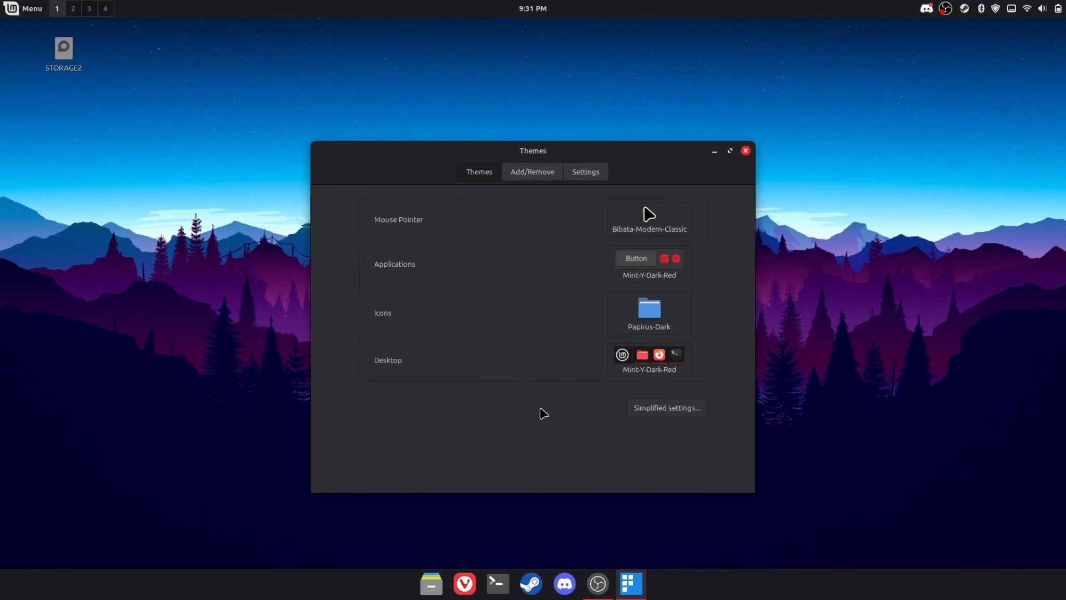
Step: Search the downloadable themes for "dock" and install the OrchideaDock theme
left_click(534, 176)
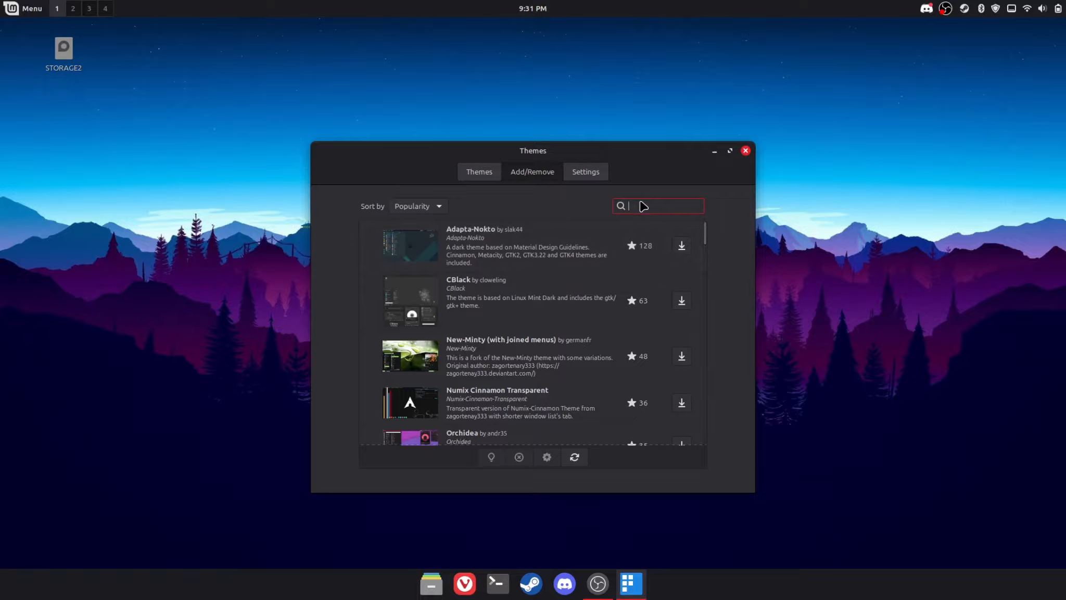
type("dock")
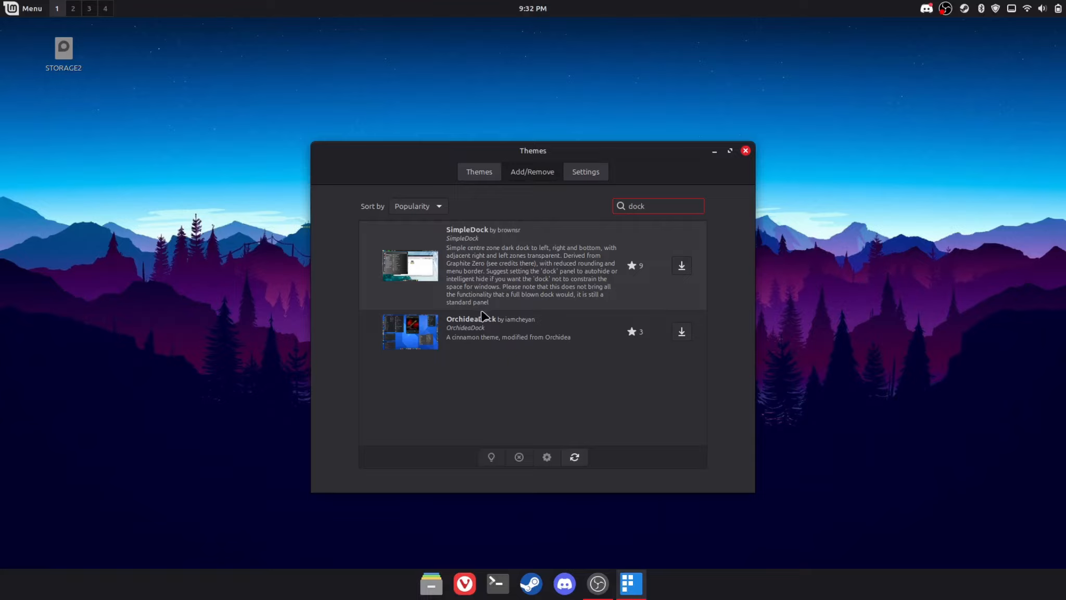
left_click(446, 342)
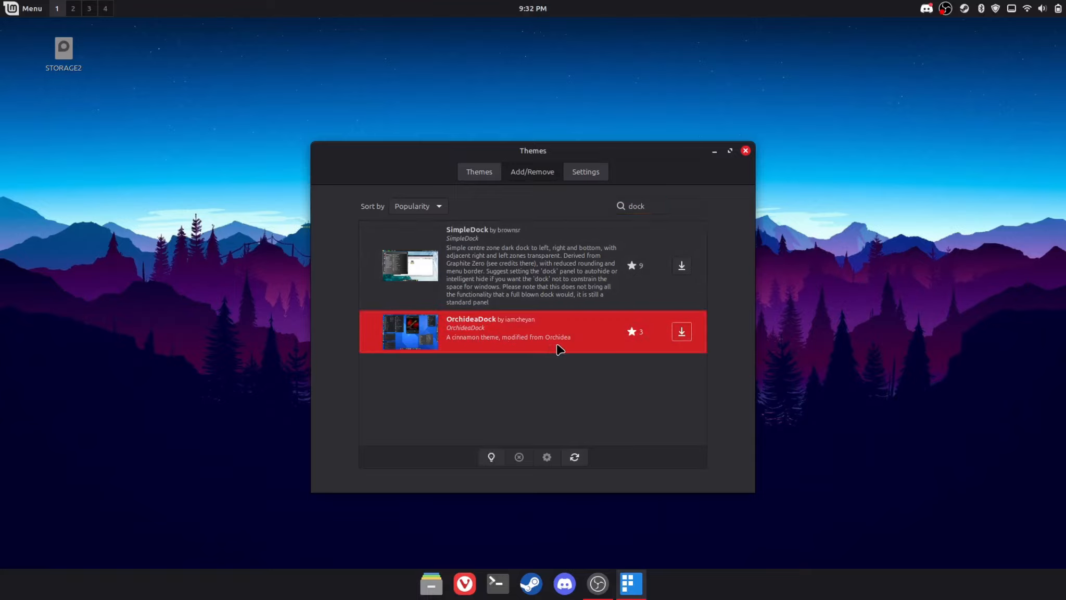
left_click(684, 331)
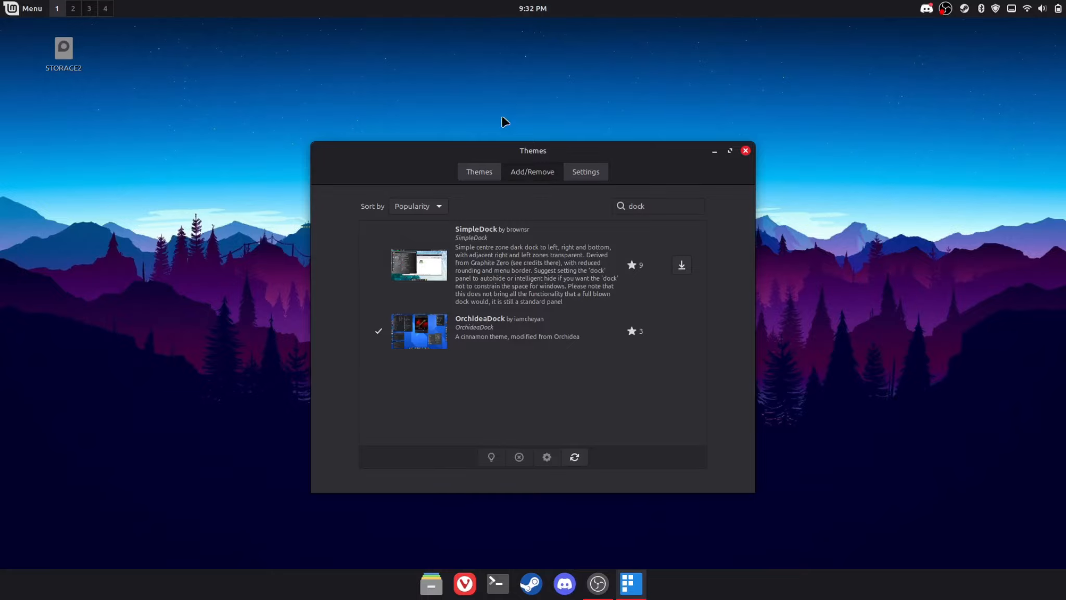
Step: Set the Desktop theme to the installed OrchideaDock theme
left_click(477, 171)
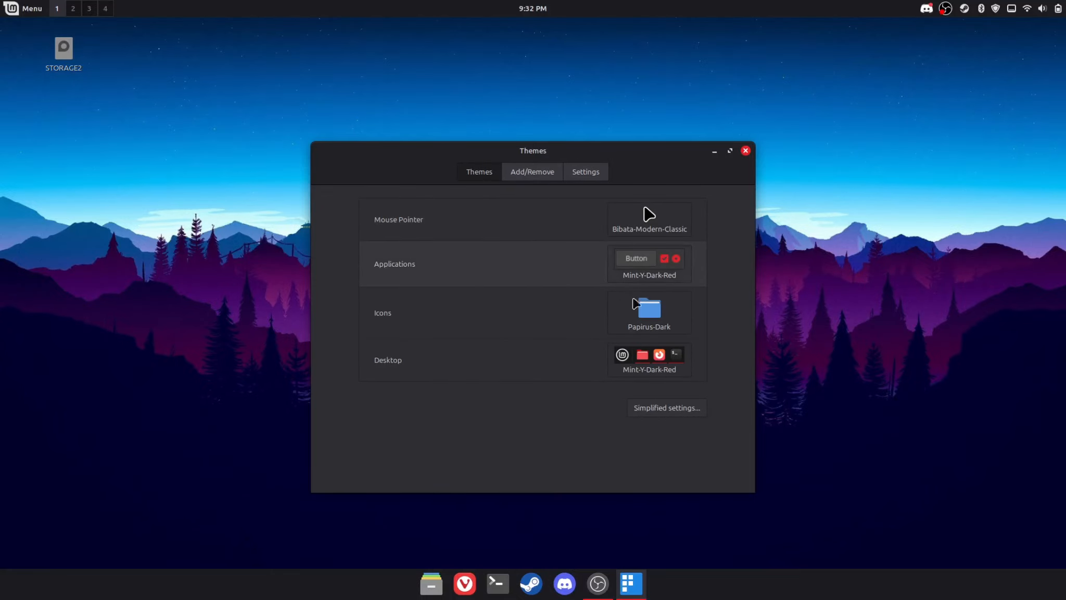
left_click(656, 356)
left_click(680, 287)
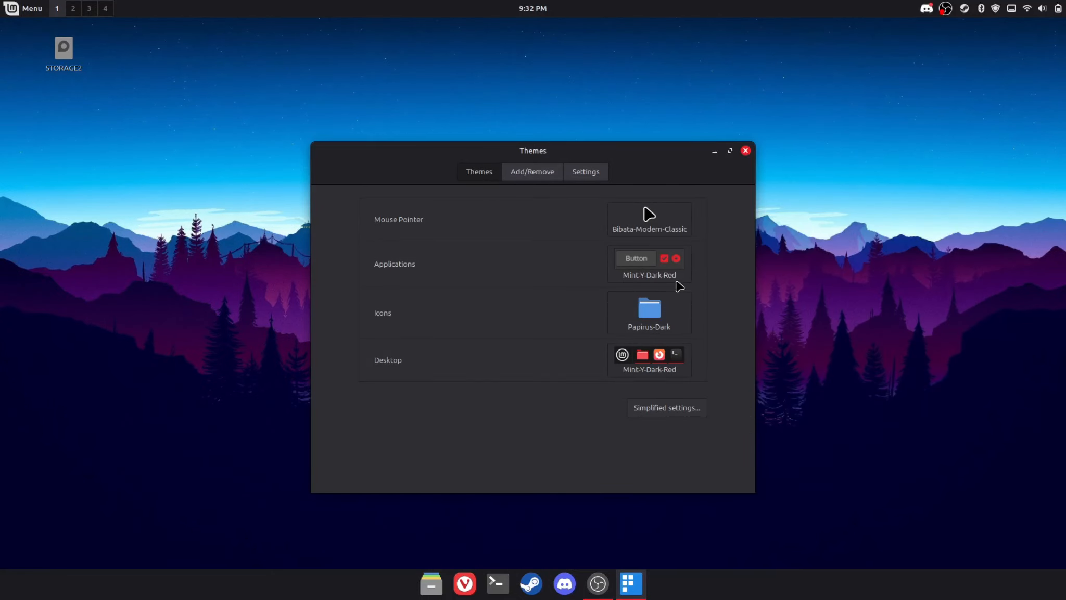
left_click(656, 362)
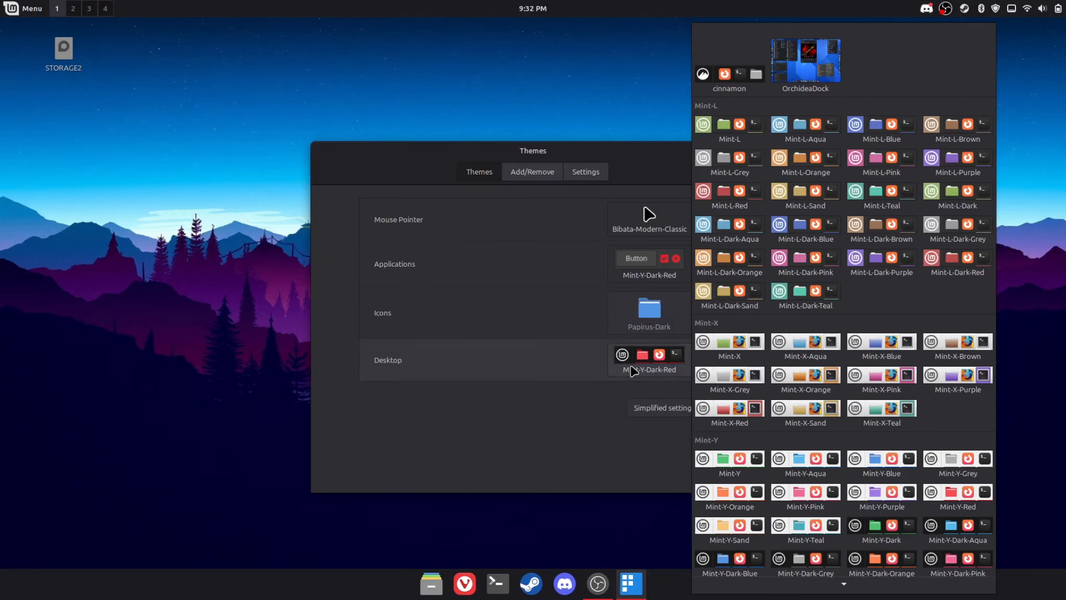
left_click(823, 48)
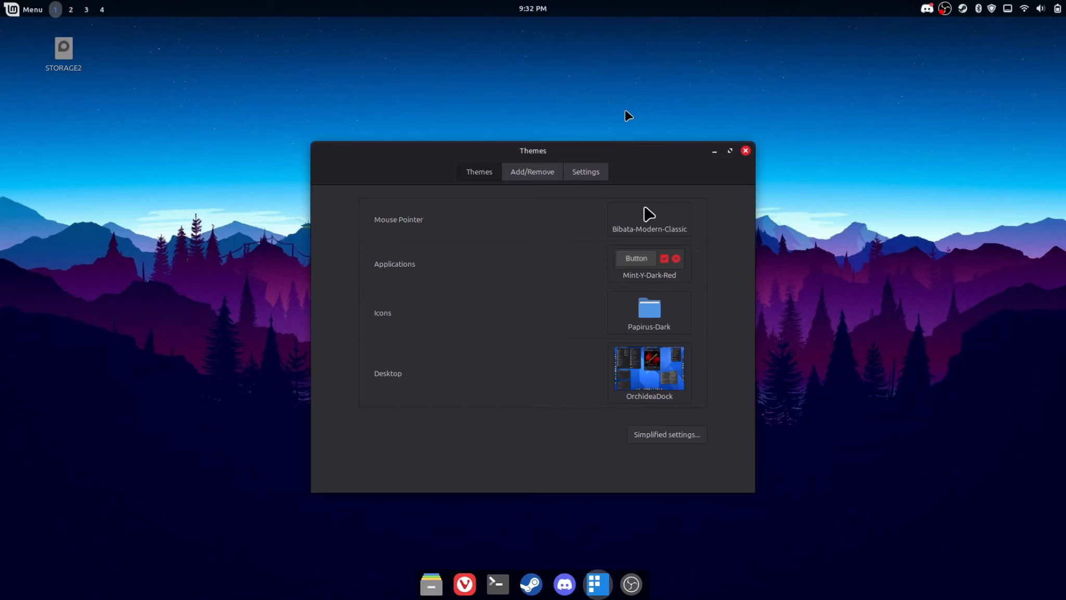
Step: Close the Themes window and set the top panel's height to 35 in its panel settings
left_click(745, 151)
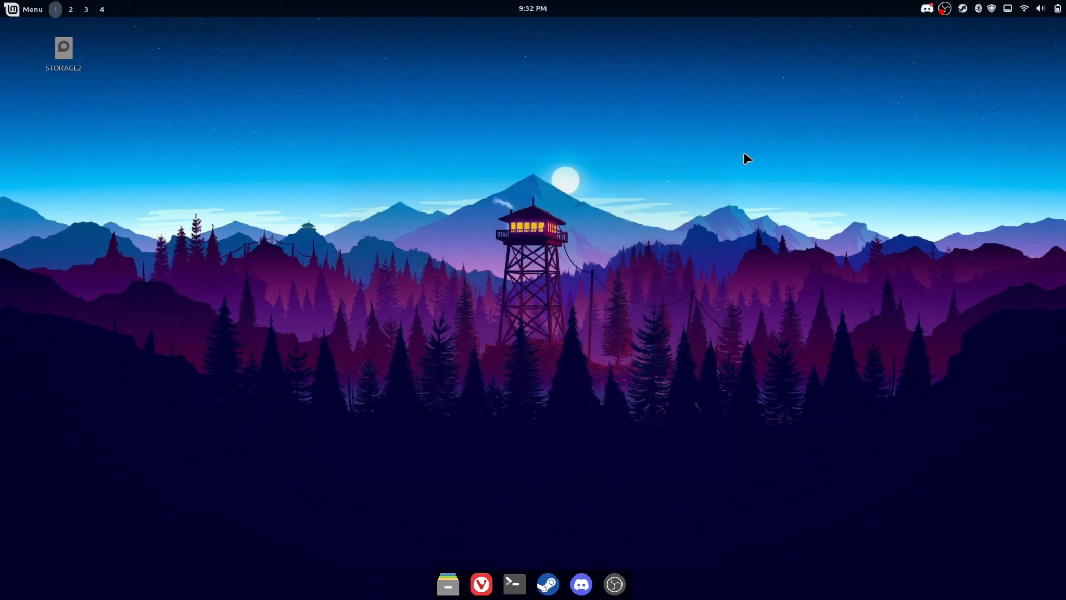
right_click(485, 6)
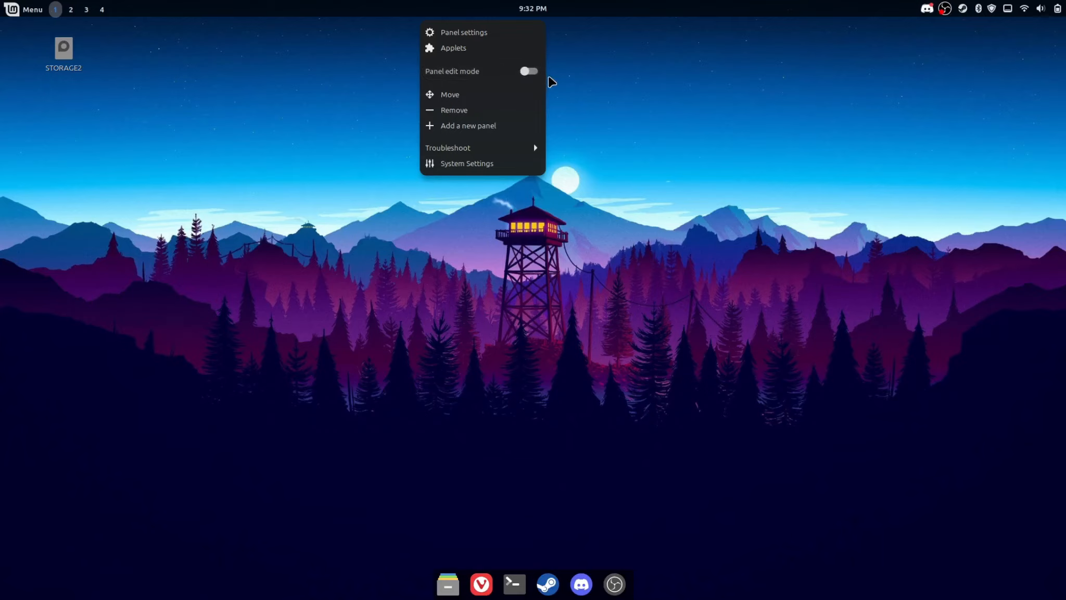
left_click(485, 39)
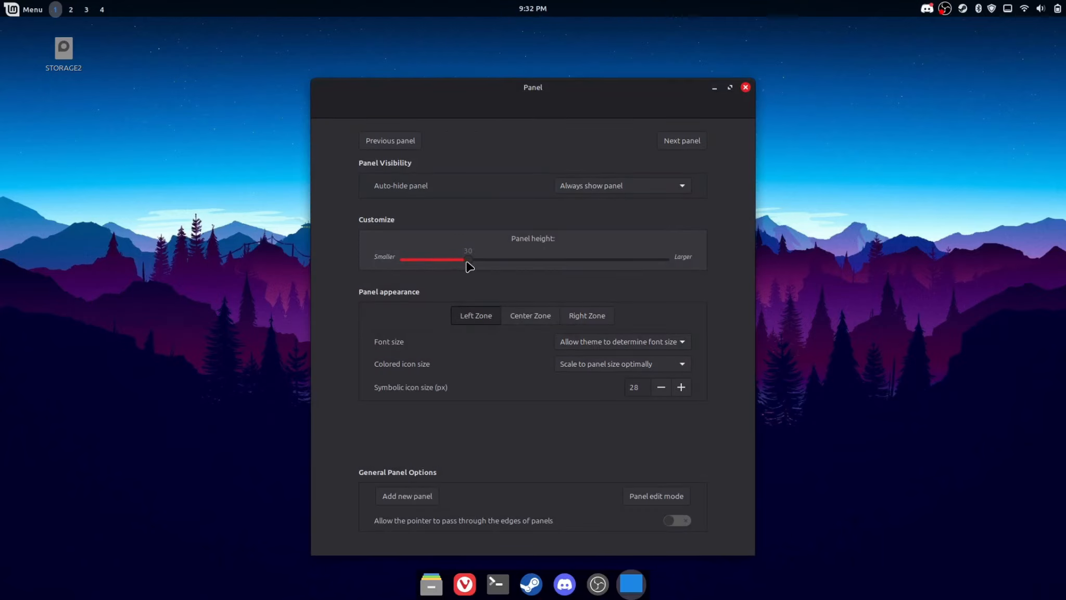
left_click_drag(471, 267, 509, 270)
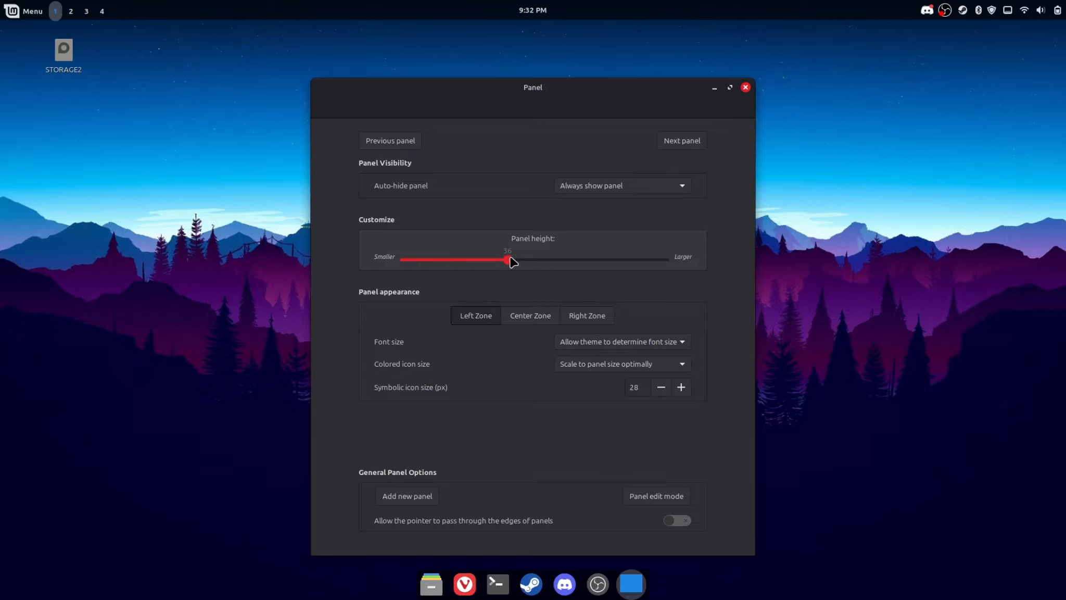
mouse_move(516, 257)
left_mouse_down()
mouse_move(627, 280)
mouse_move(536, 257)
left_mouse_up()
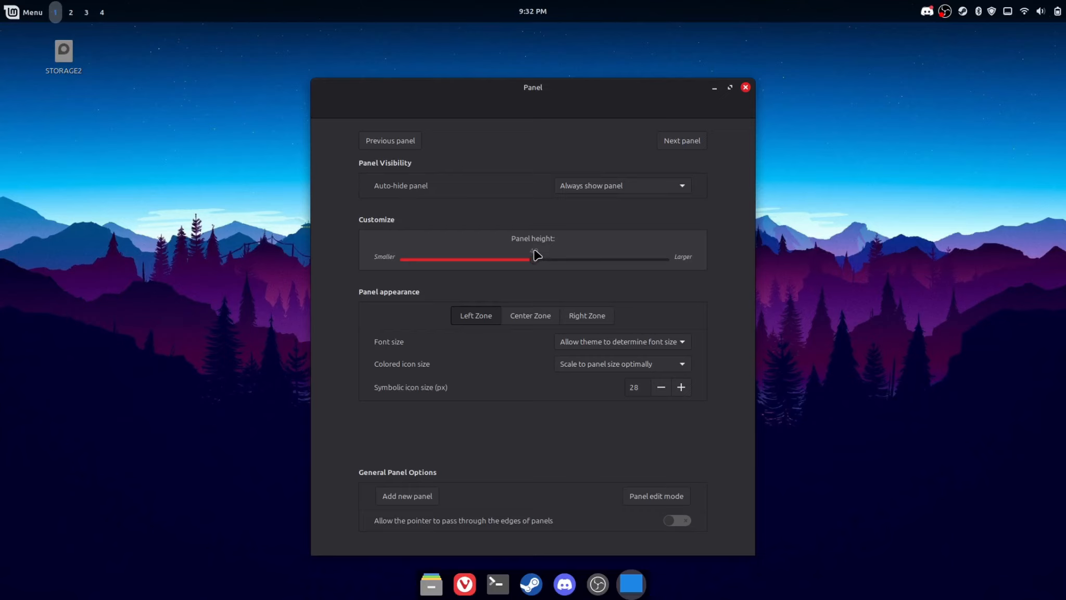
left_click_drag(535, 261, 499, 264)
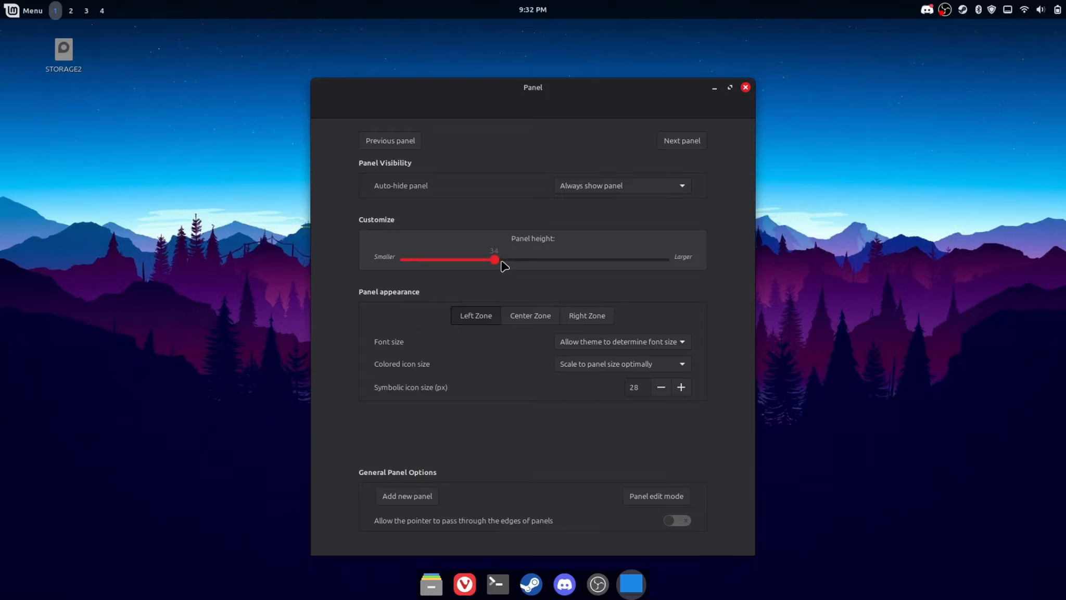
left_click(504, 266)
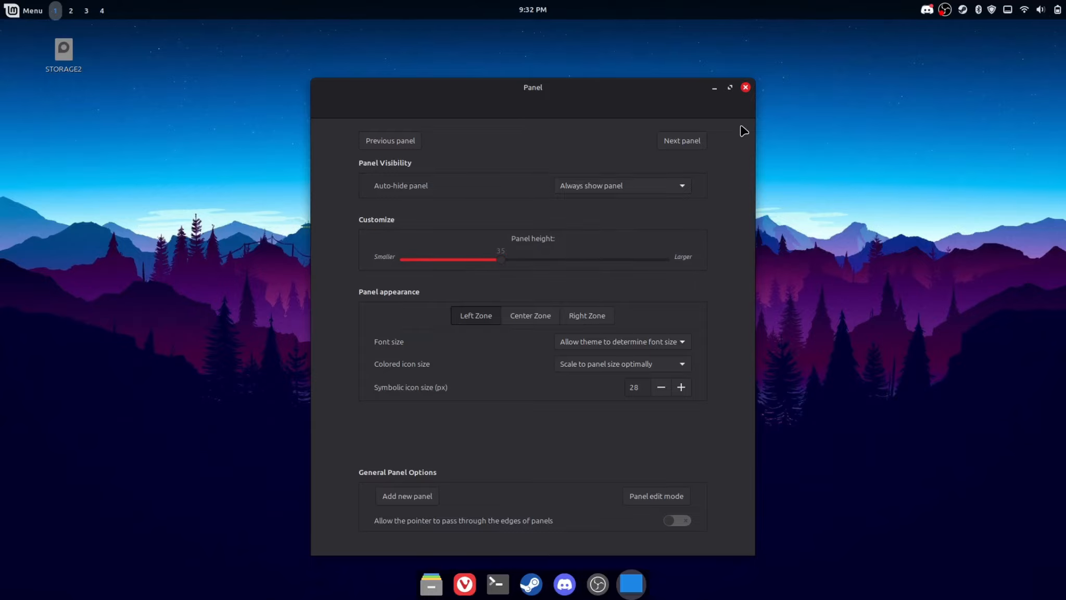
left_click(746, 88)
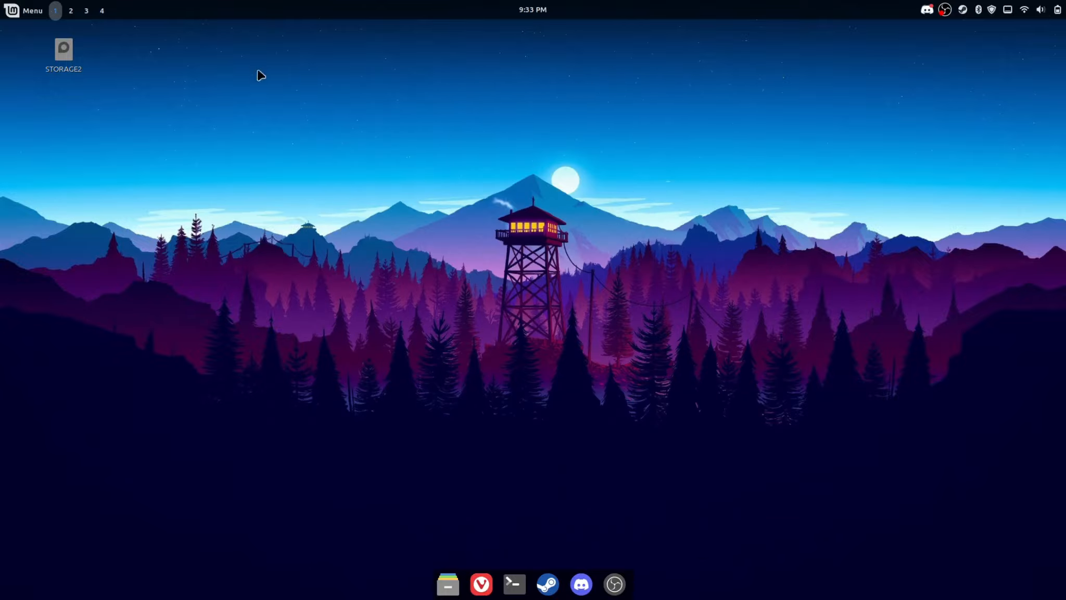
Step: Configure the workspace switcher's type of display as "A visual representation of the workspaces" and close its settings
right_click(56, 10)
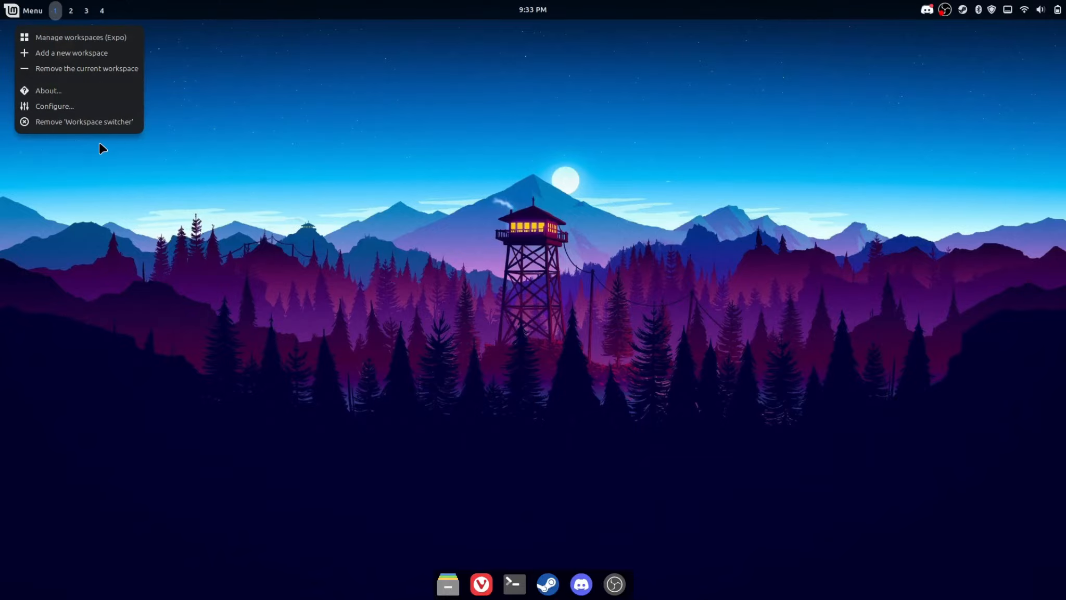
left_click(98, 106)
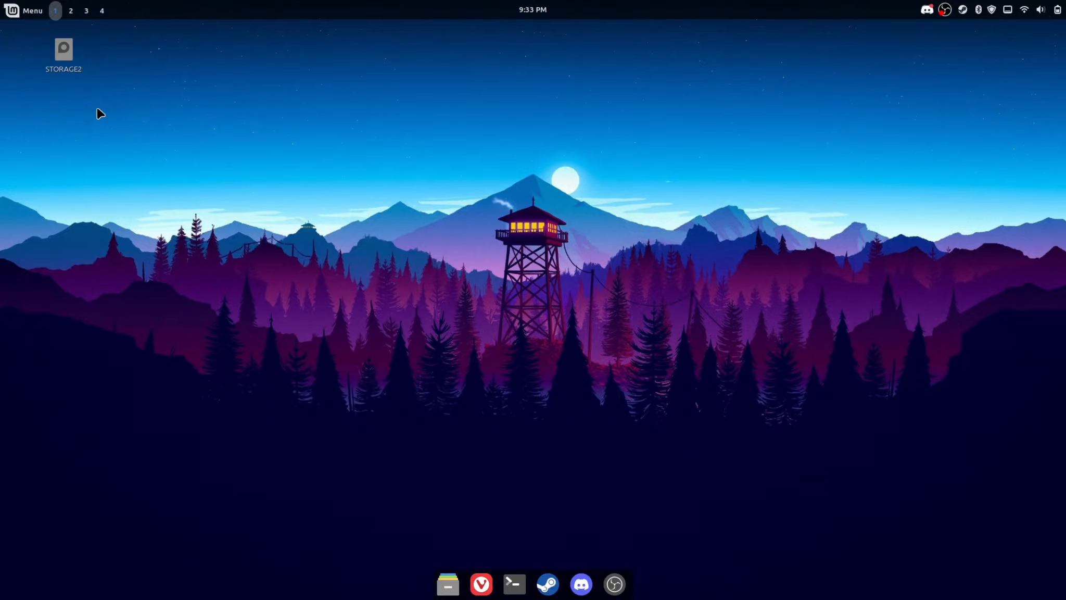
left_click(460, 175)
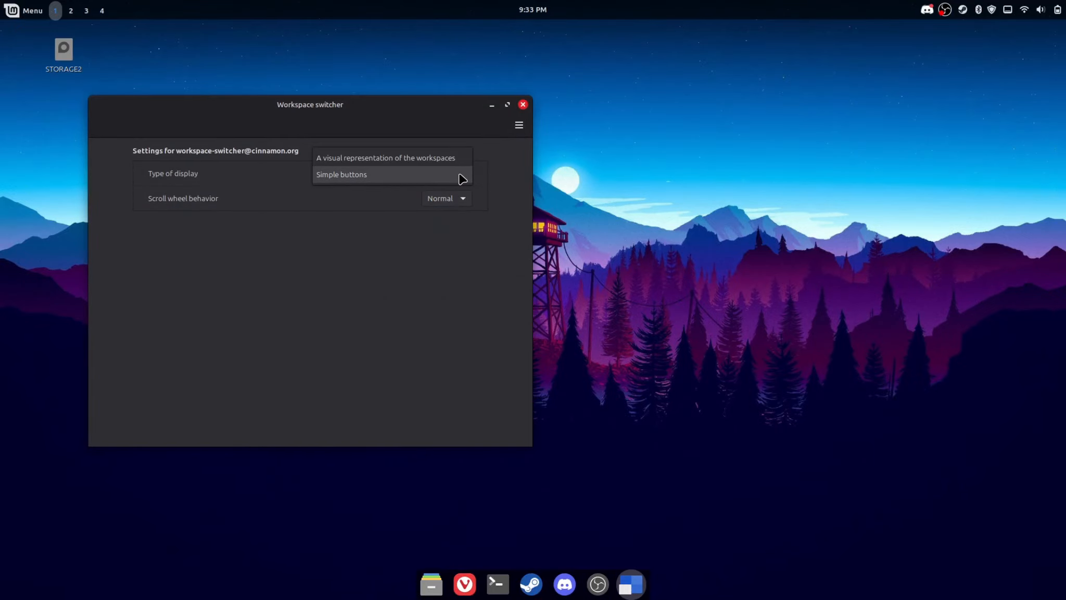
left_click(410, 159)
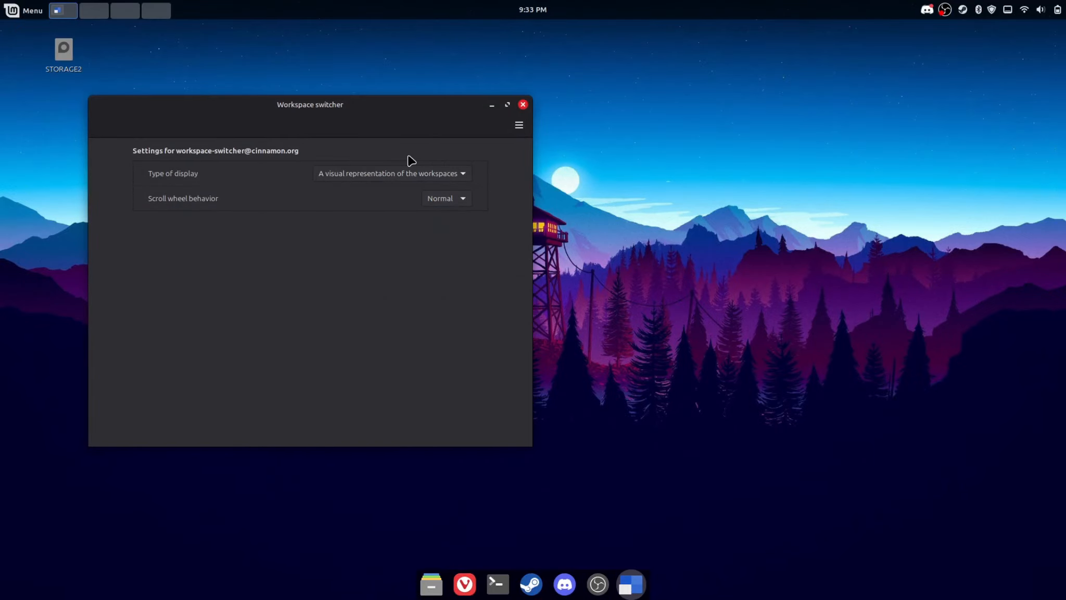
left_click(523, 105)
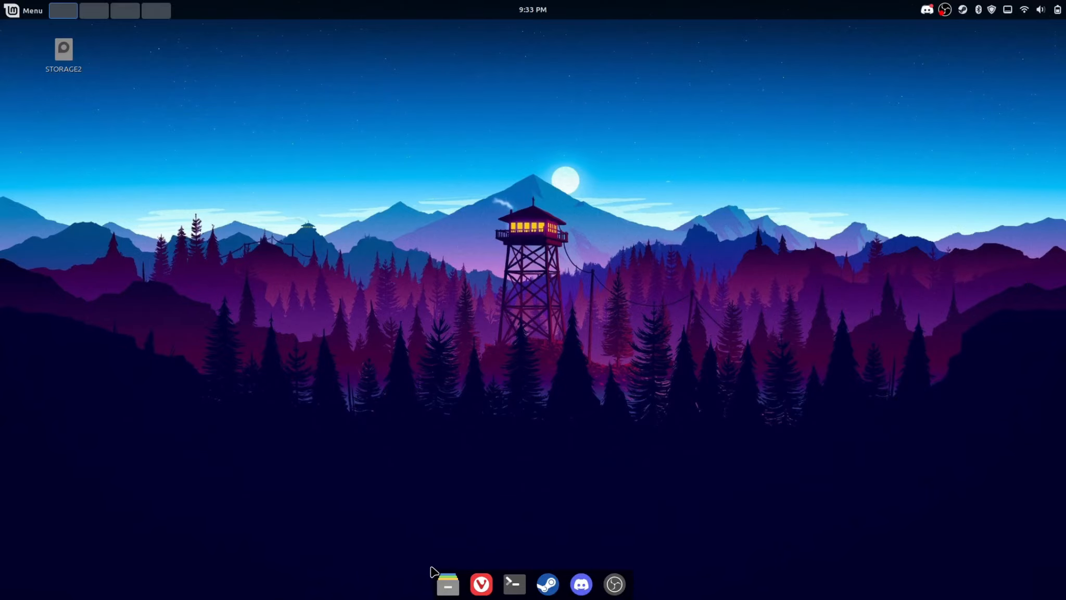
Step: Search for "themes" again, review the currently selected themes in the Themes settings, and close the window
key("super")
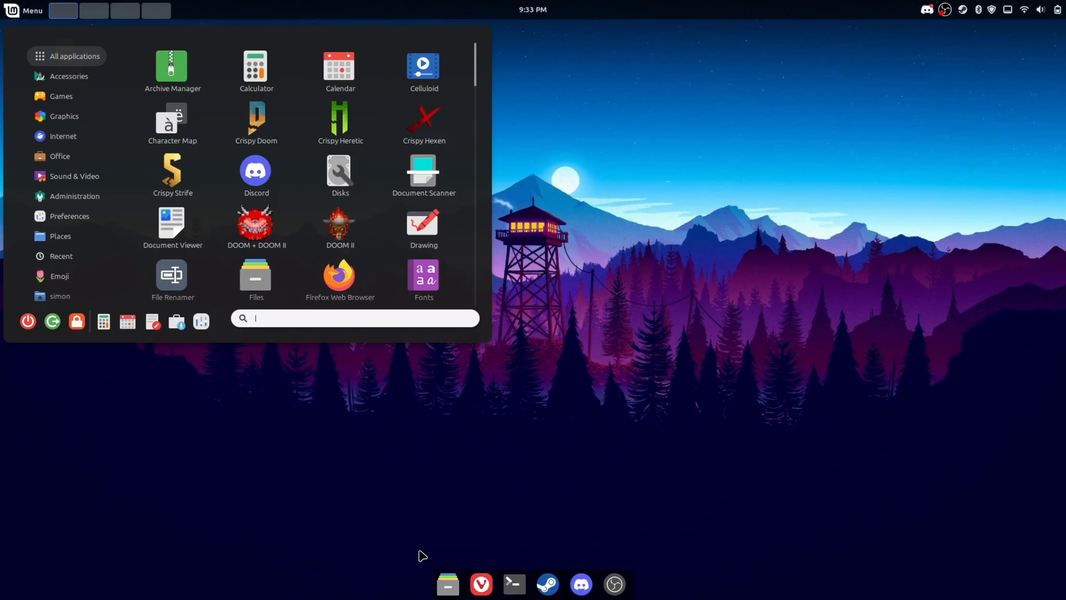
type("themes")
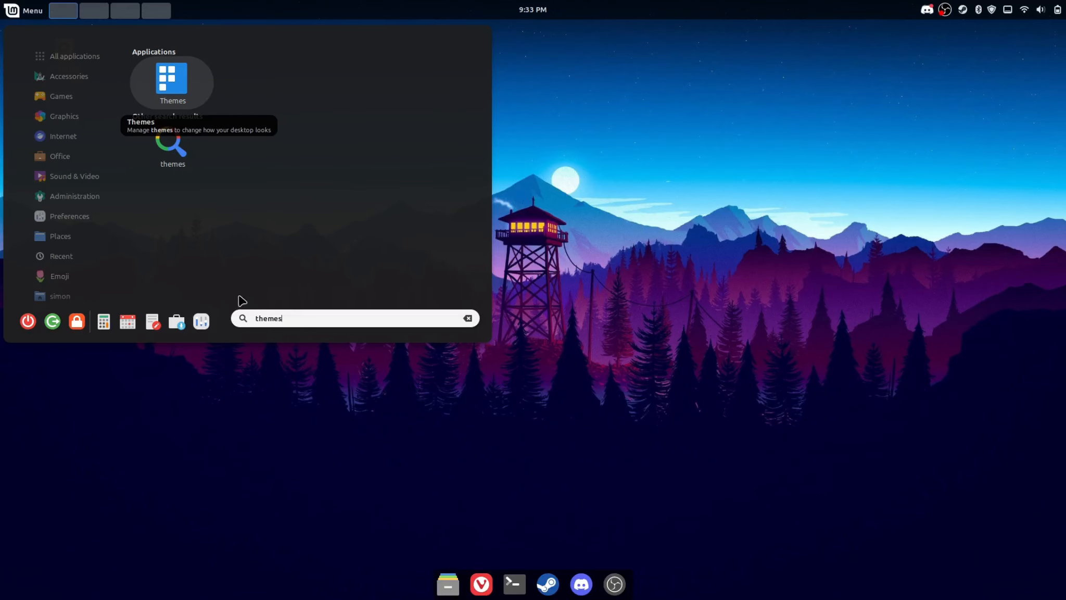
left_click(143, 89)
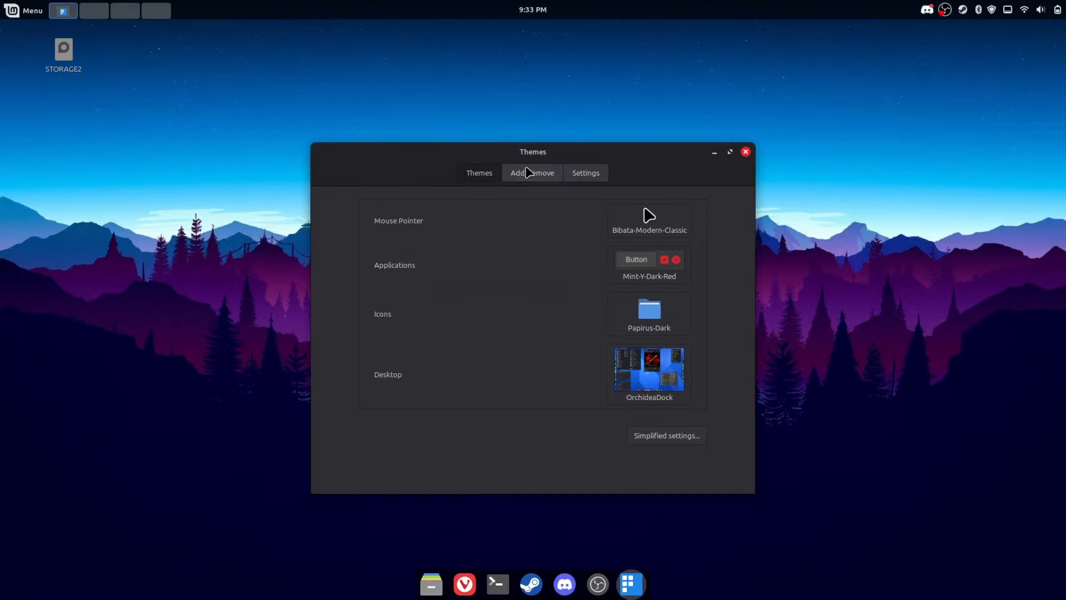
left_click(746, 152)
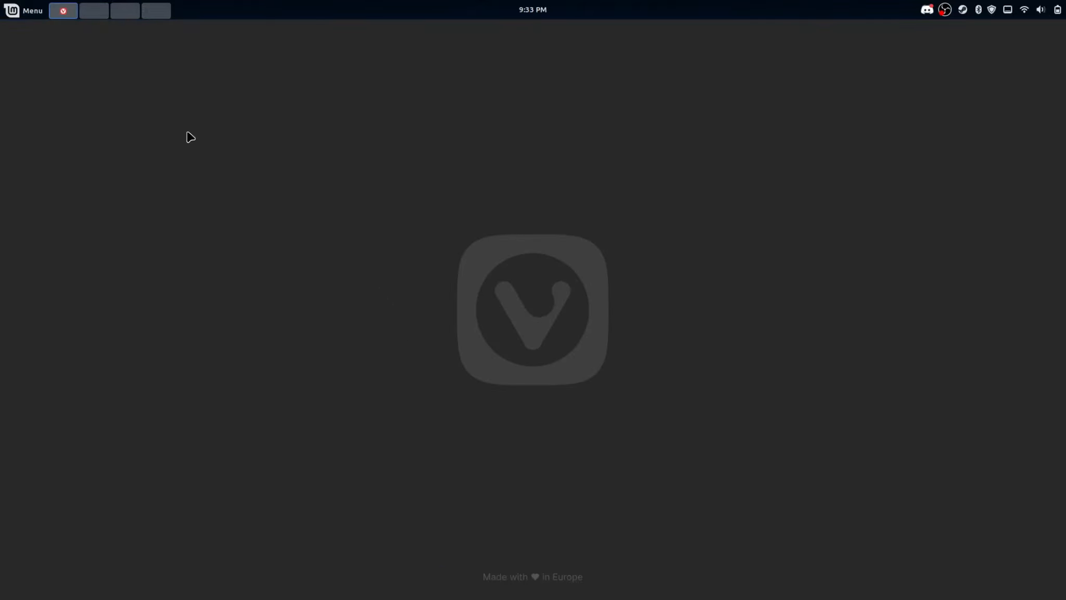
Step: In the Vivaldi browser, search the web for "cinnamon themes" and open the Cinnamon Spices themes page
left_click(206, 46)
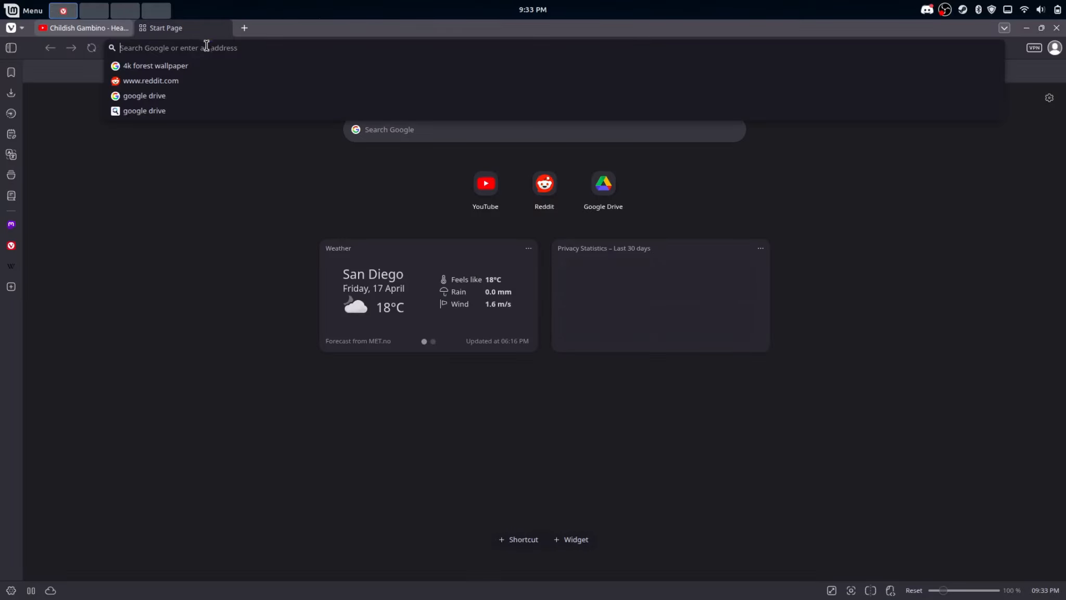
type("cinnamon themes")
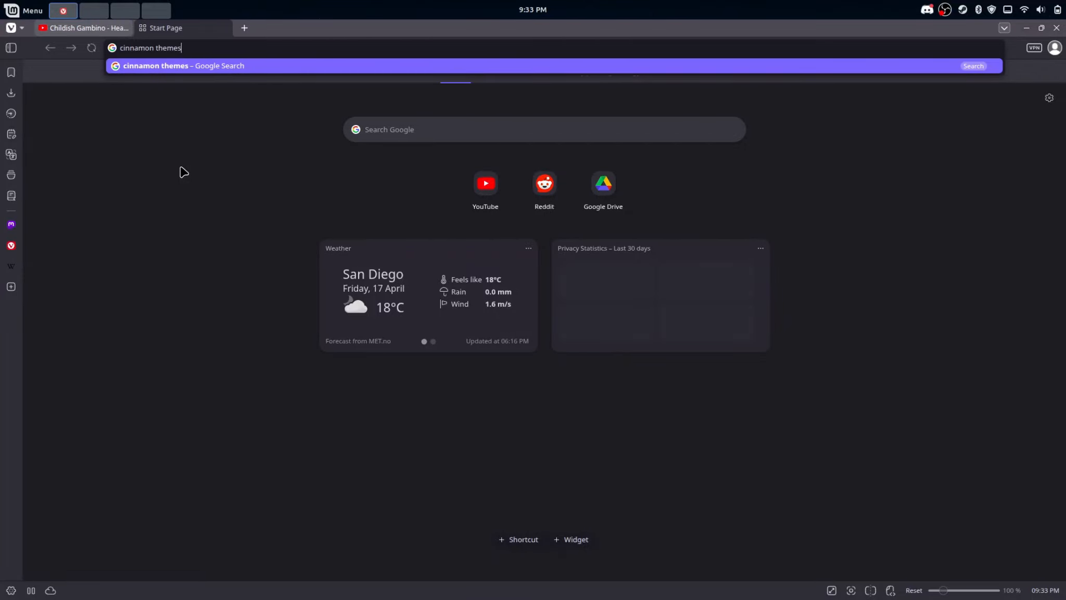
key("Return")
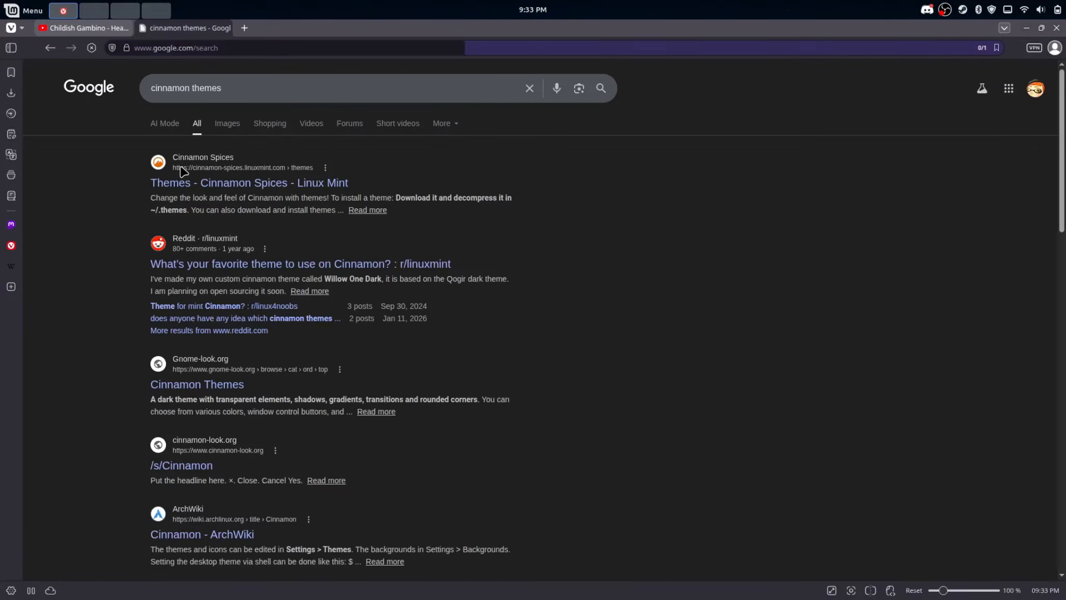
left_click(185, 184)
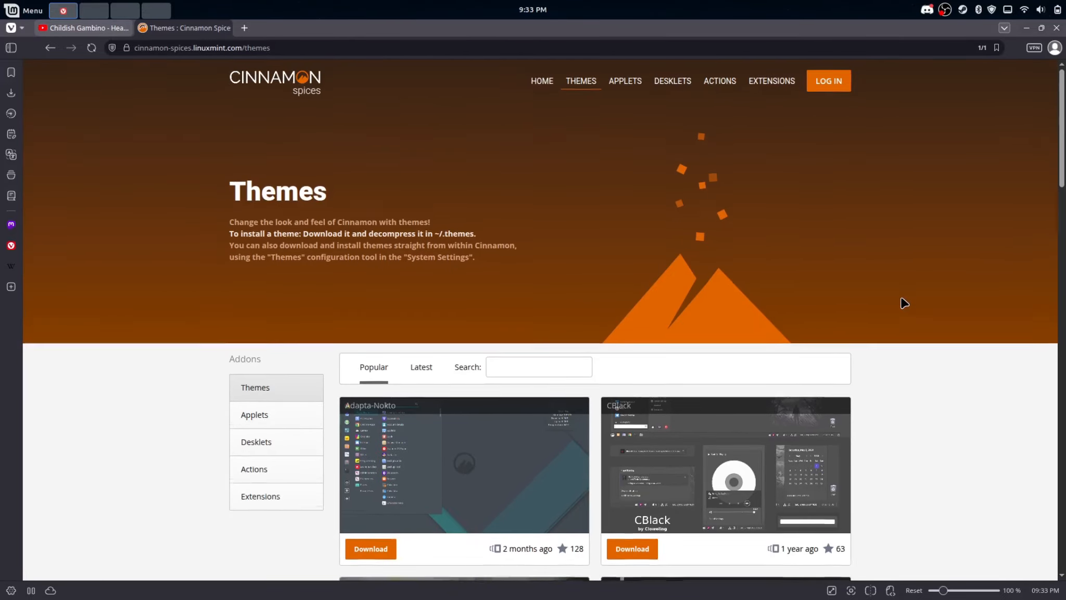
Step: Browse the popular themes on Cinnamon Spices and open the Faded-Dream theme's page
scroll(904, 303, "down", 7)
scroll(901, 293, "up", 3)
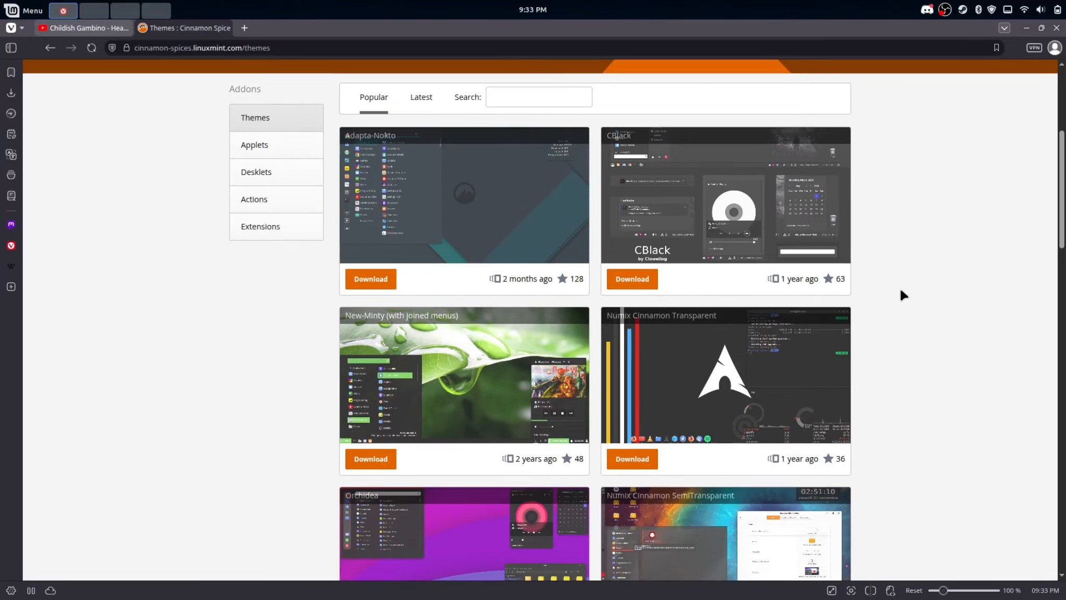
scroll(899, 287, "down", 15)
scroll(903, 295, "up", 3)
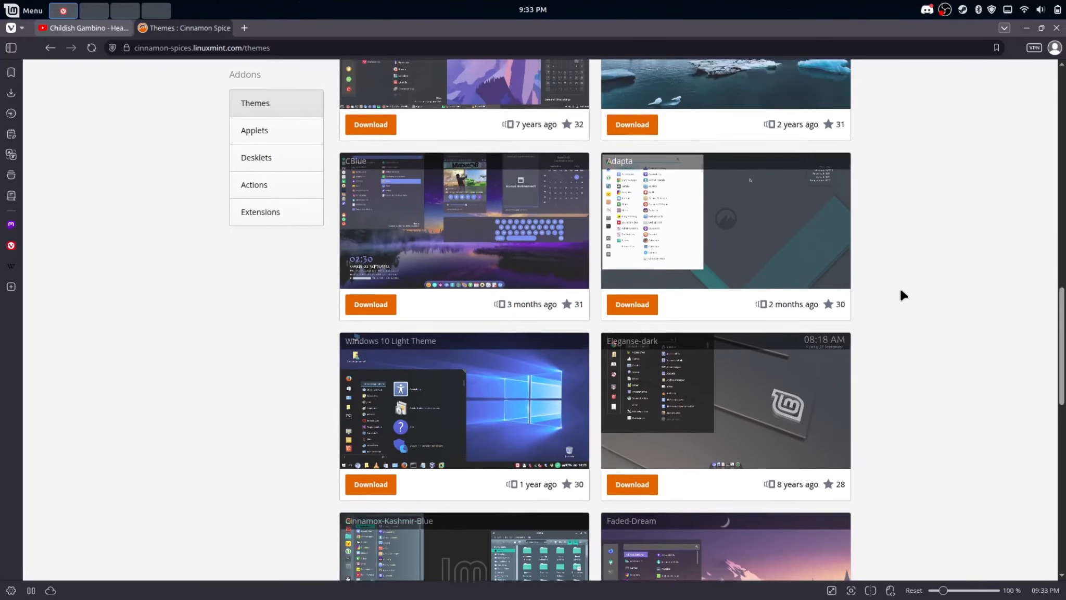
scroll(904, 295, "down", 12)
scroll(901, 295, "up", 6)
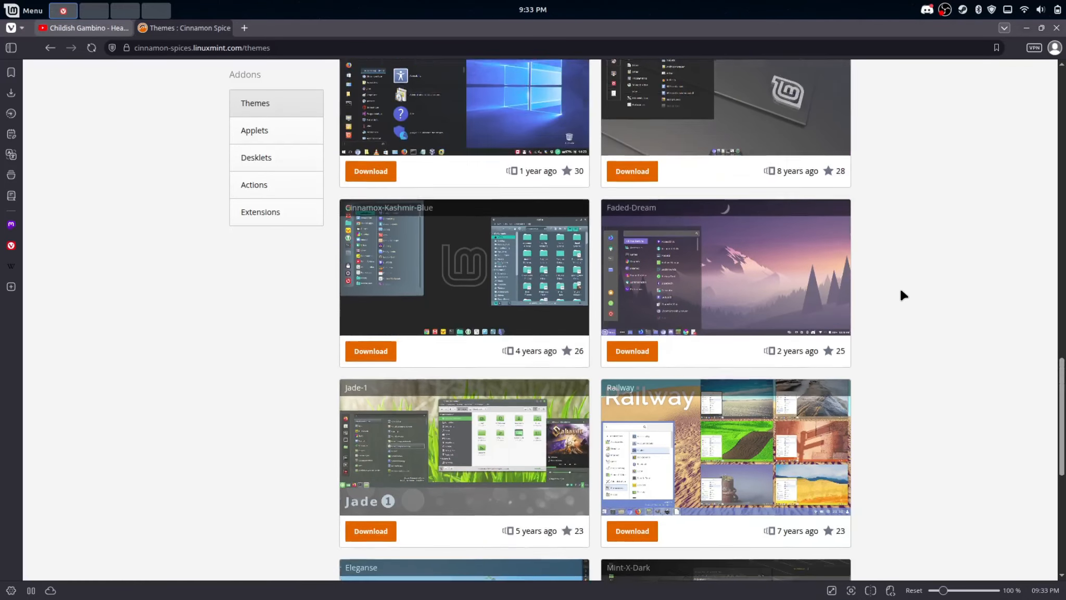
scroll(905, 288, "up", 2)
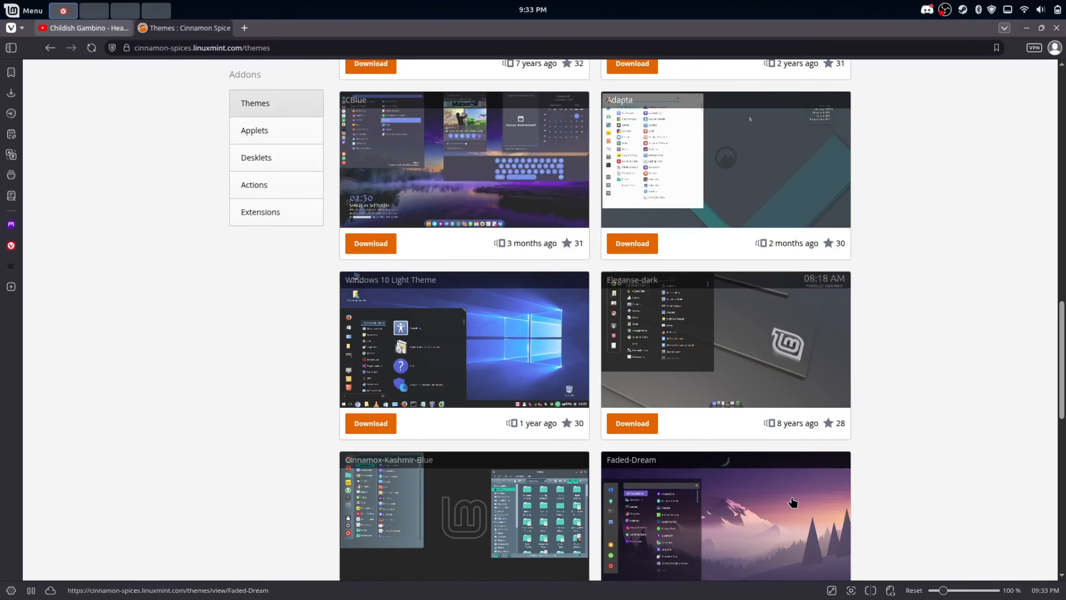
left_click(784, 478)
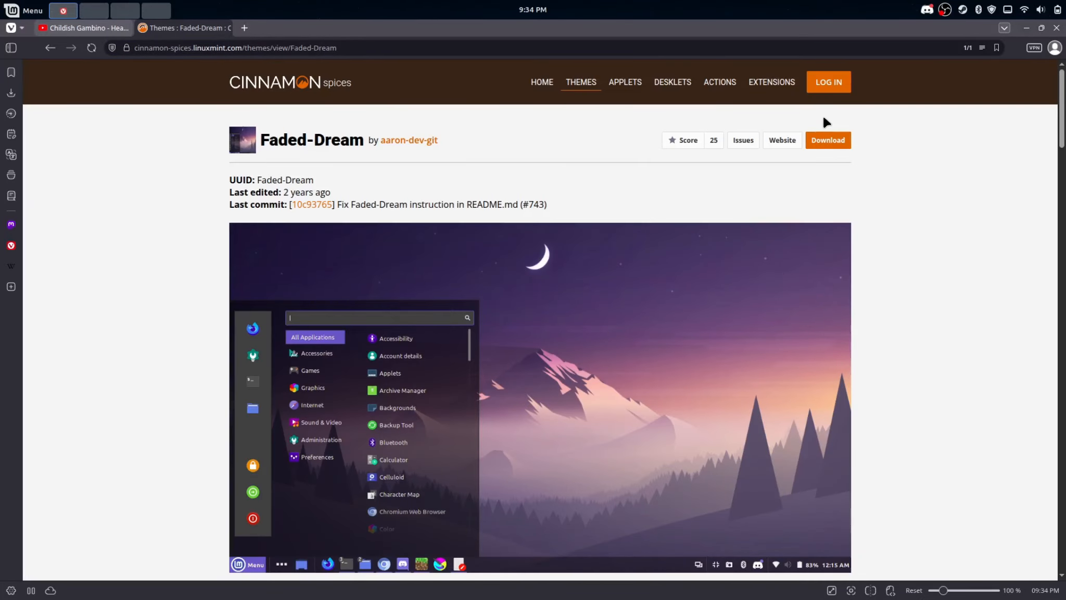
Step: Download the Faded-Dream theme, clear the browser's download list, and close the browser
left_click(819, 144)
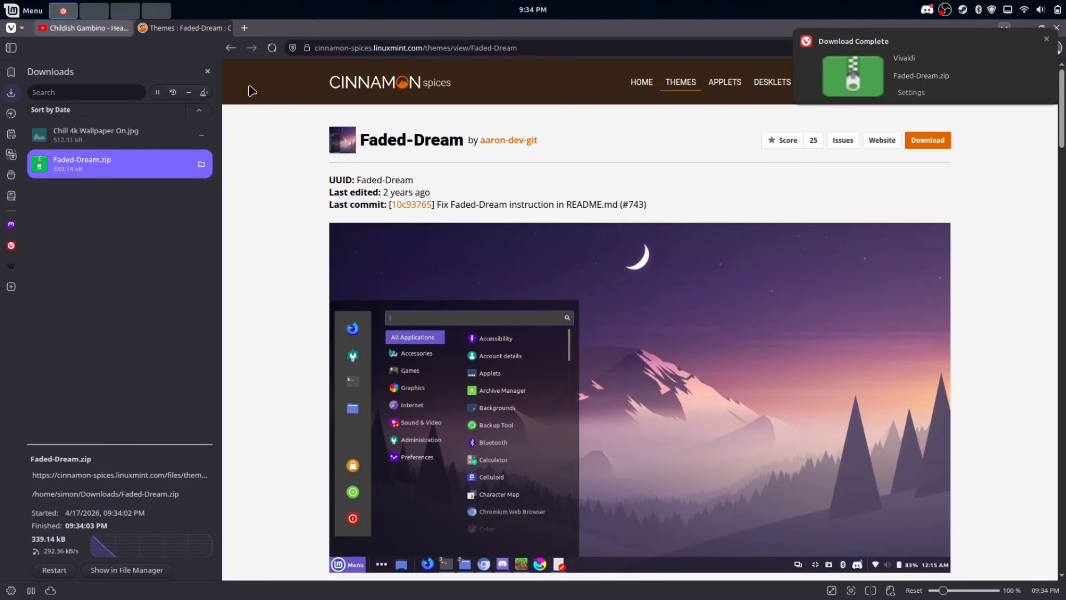
left_click(203, 93)
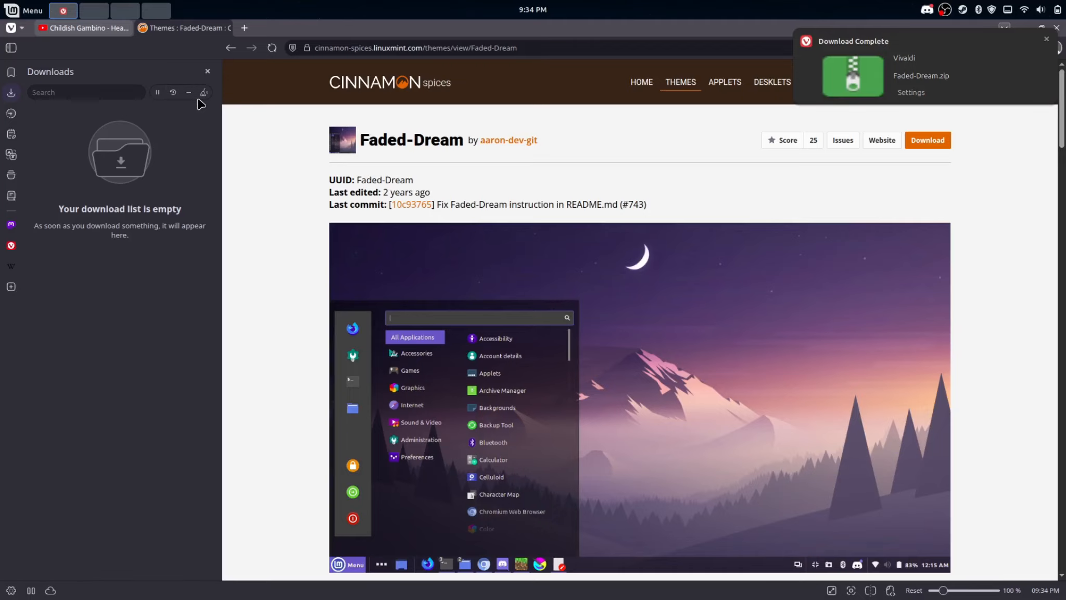
left_click(207, 72)
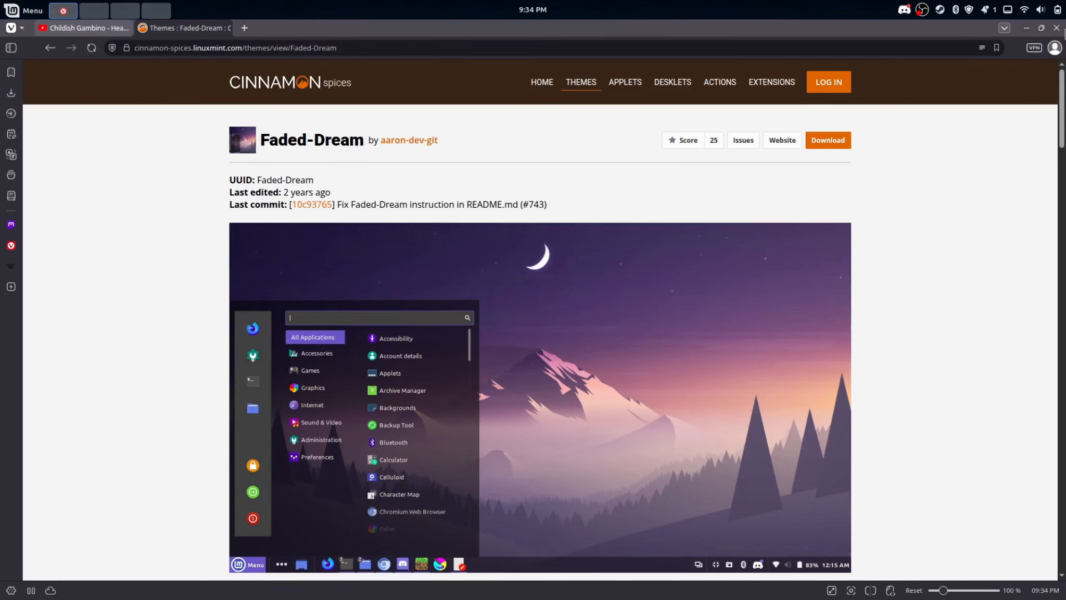
left_click(1057, 28)
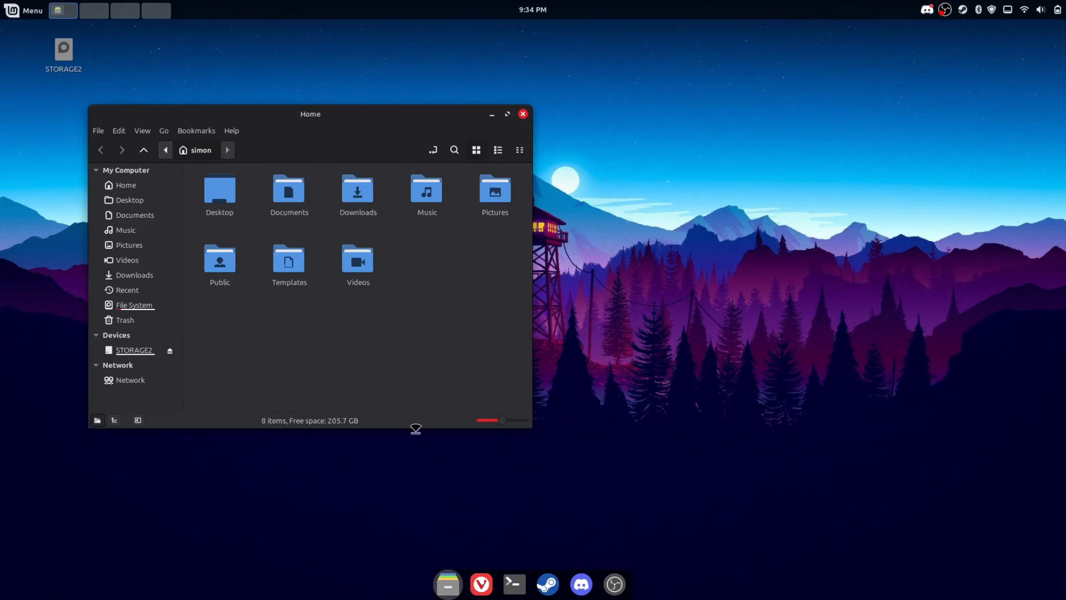
Step: Open a second file manager window at Computer, show its Downloads folder, and place it beside the Home window
right_click(448, 588)
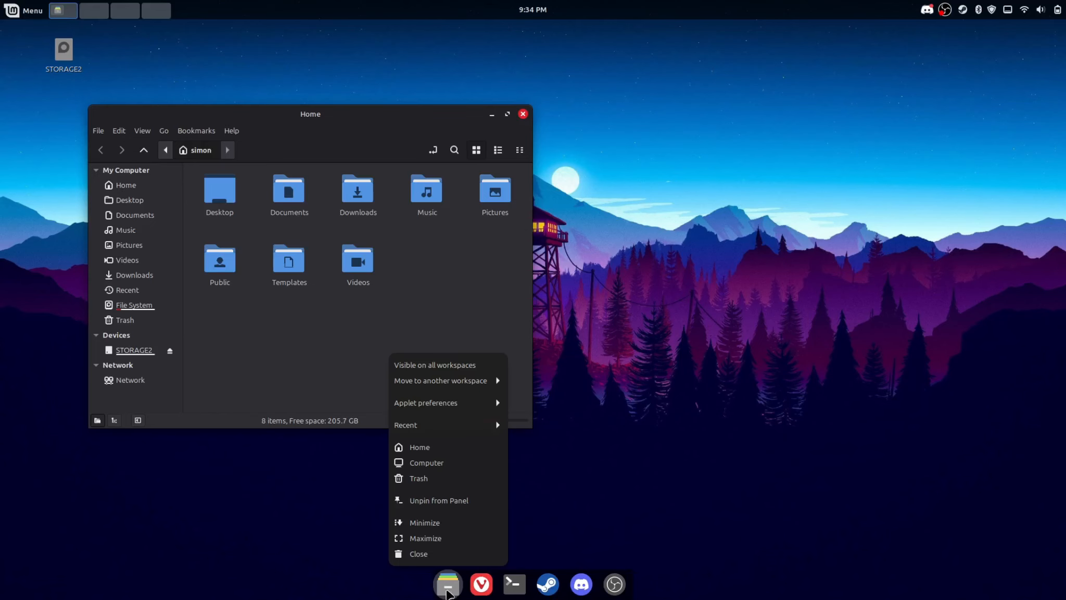
left_click(442, 463)
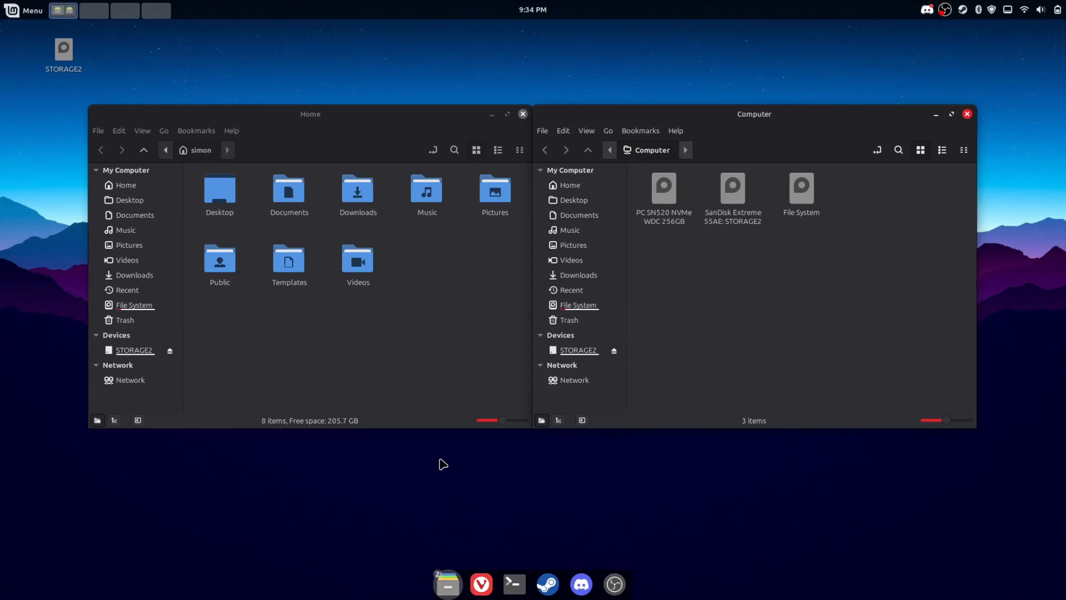
left_click(570, 275)
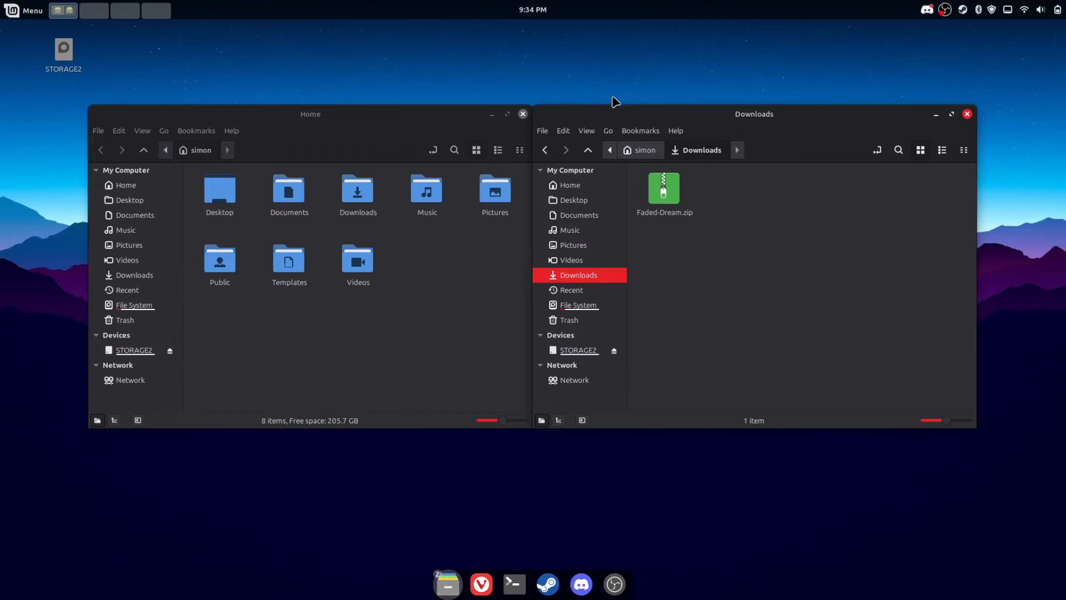
left_click_drag(610, 106, 625, 115)
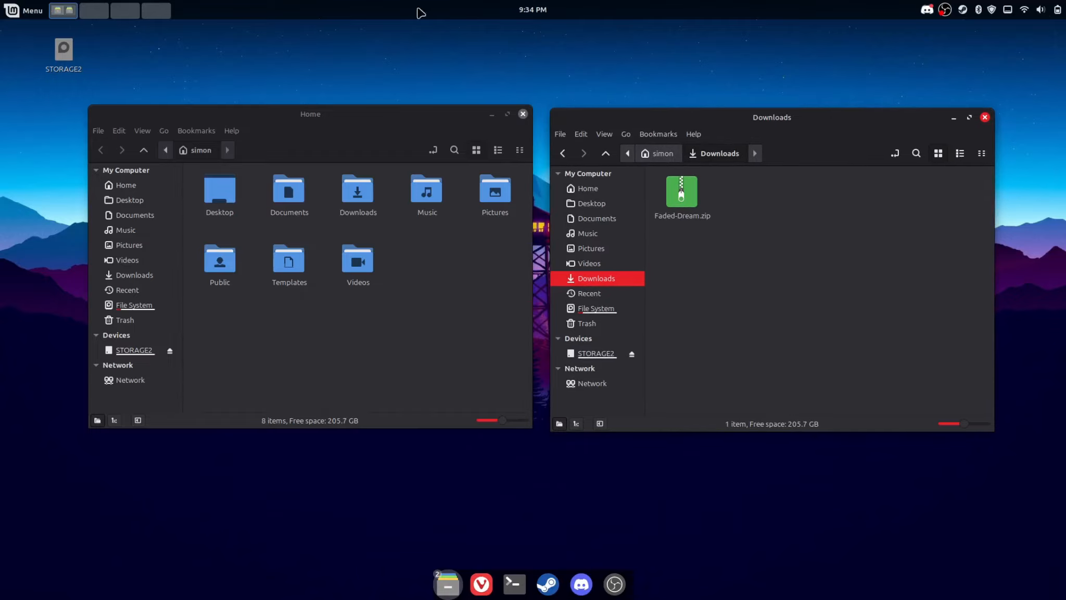
Step: Open the desktop icon layout options, slightly increase the vertical grid spacing, and close the layout window
right_click(377, 64)
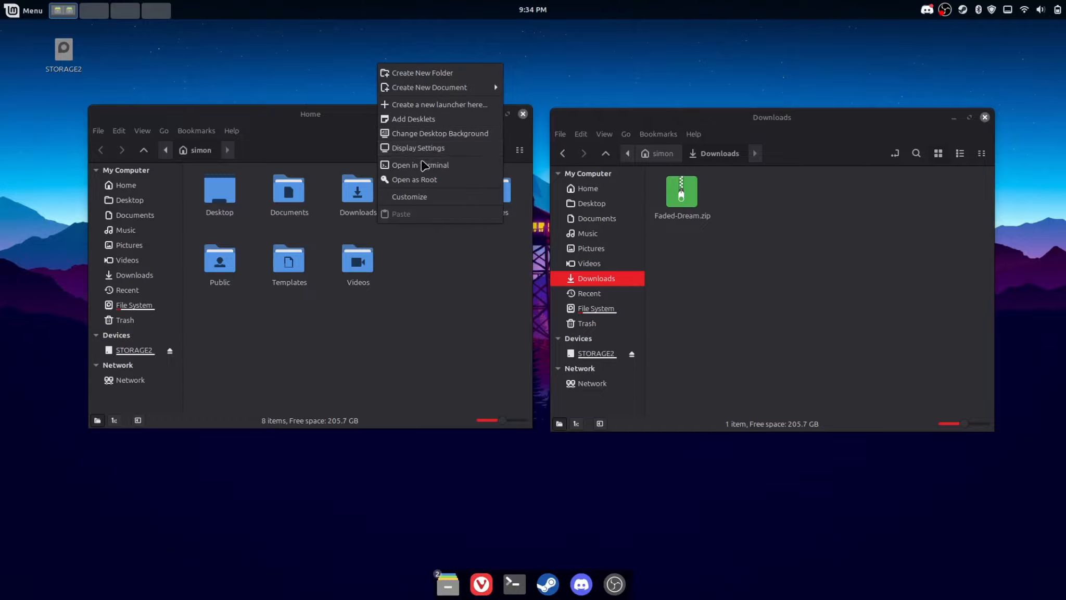
left_click(409, 197)
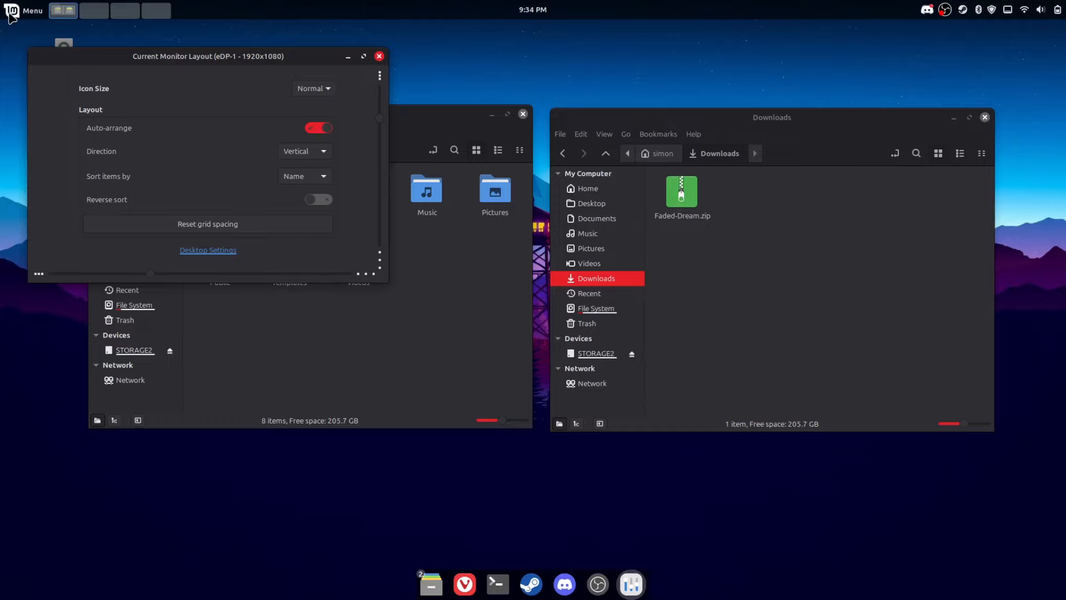
left_click_drag(106, 60, 336, 80)
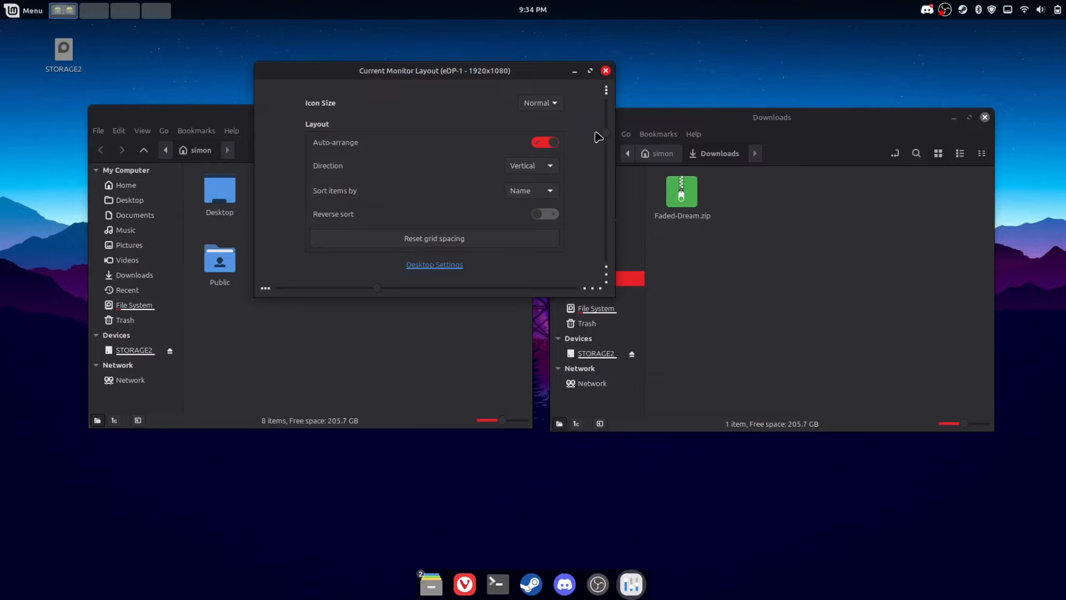
left_click_drag(604, 137, 611, 153)
left_click(606, 70)
Step: Look through the display layout and rotation settings and the desktop's context options for a way to manage desktop icons
right_click(602, 68)
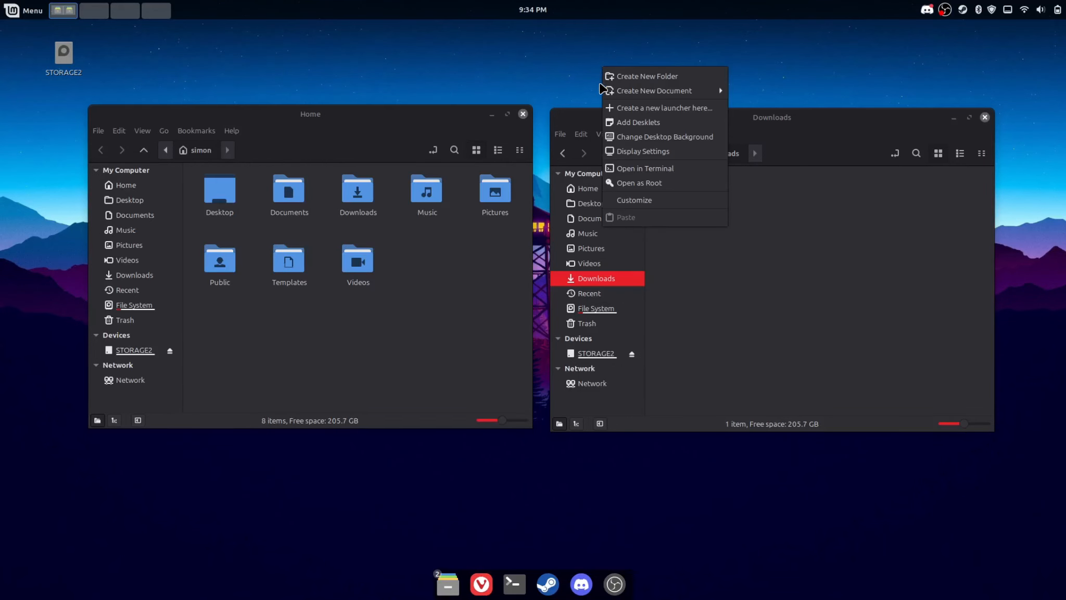
left_click(651, 152)
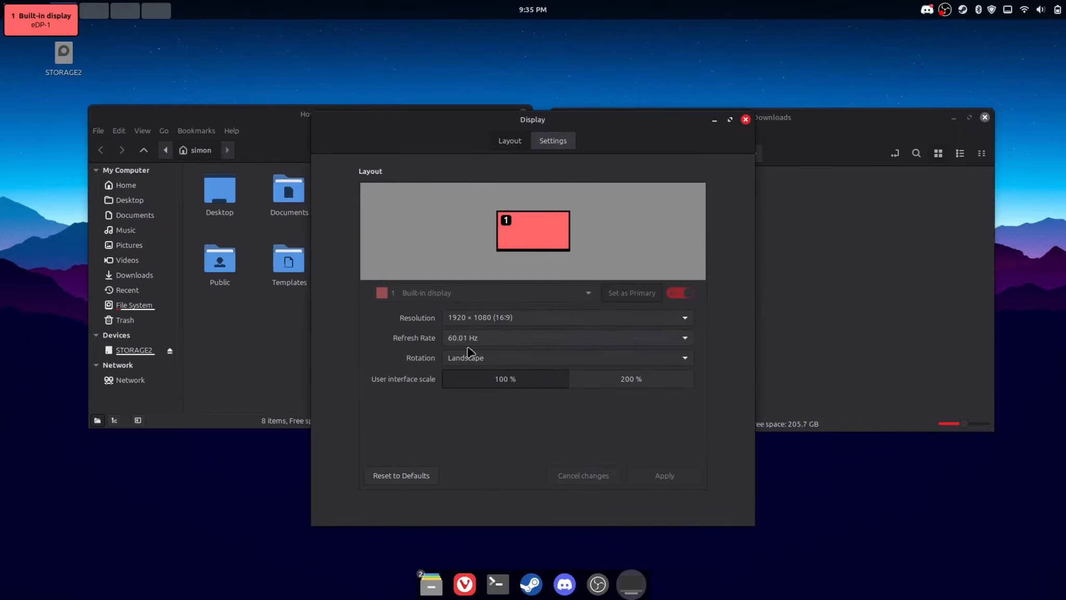
left_click(550, 140)
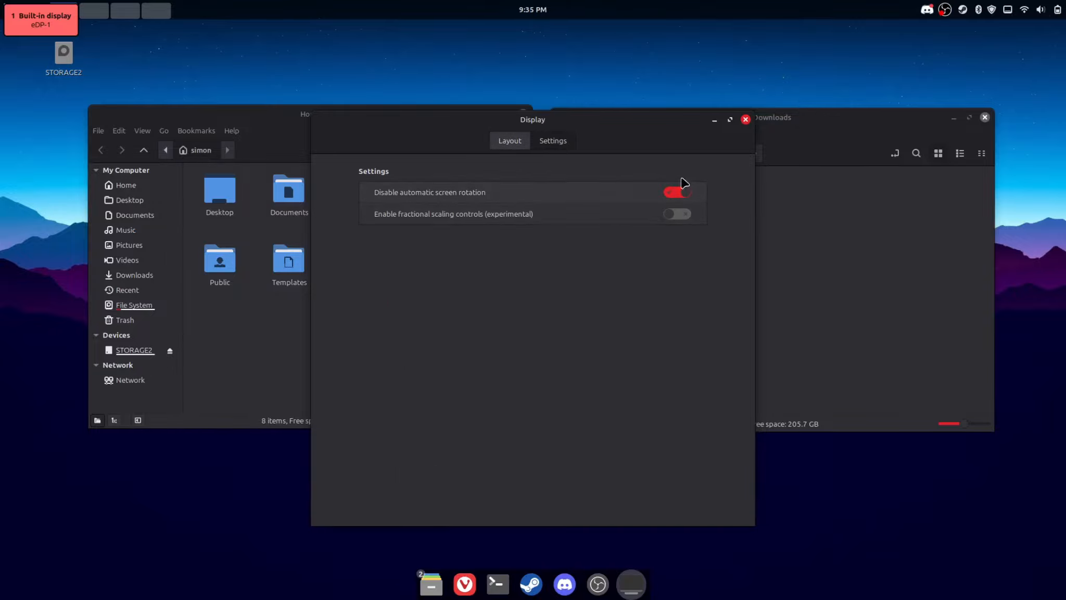
right_click(446, 50)
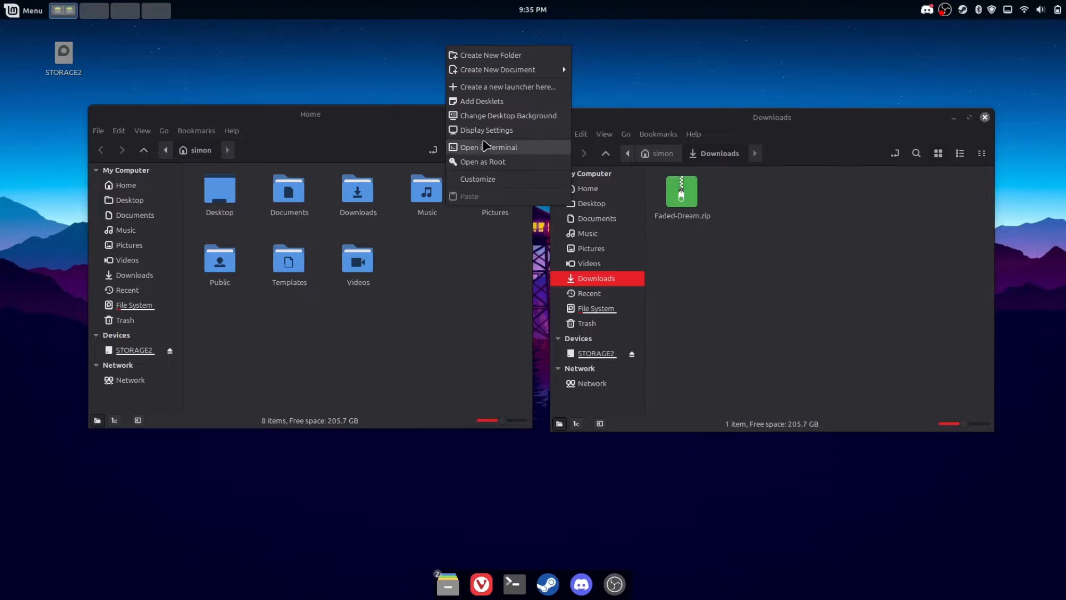
mouse_move(528, 74)
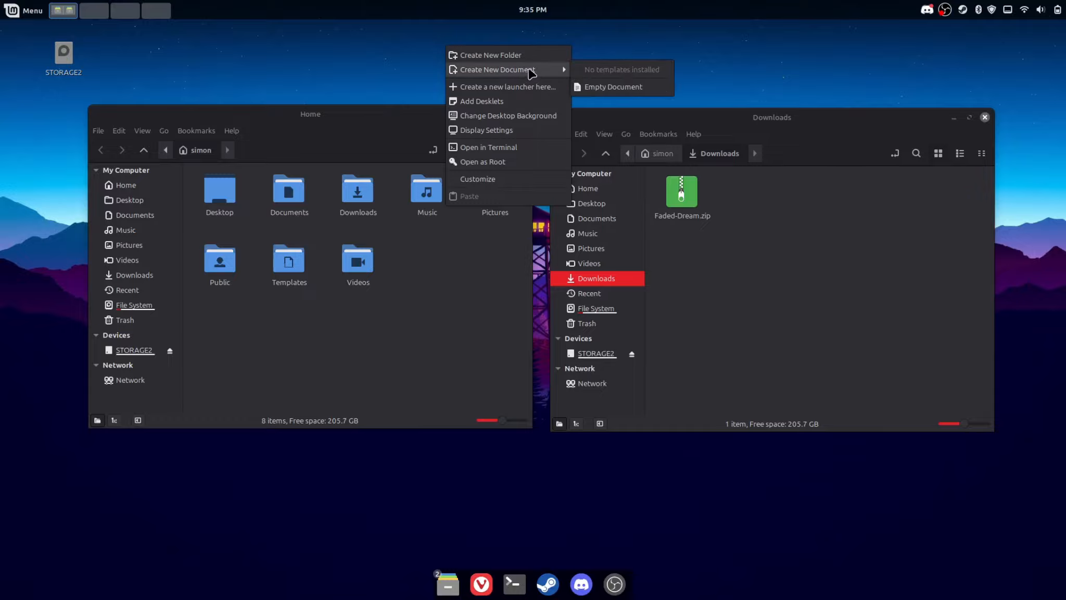
left_click(230, 85)
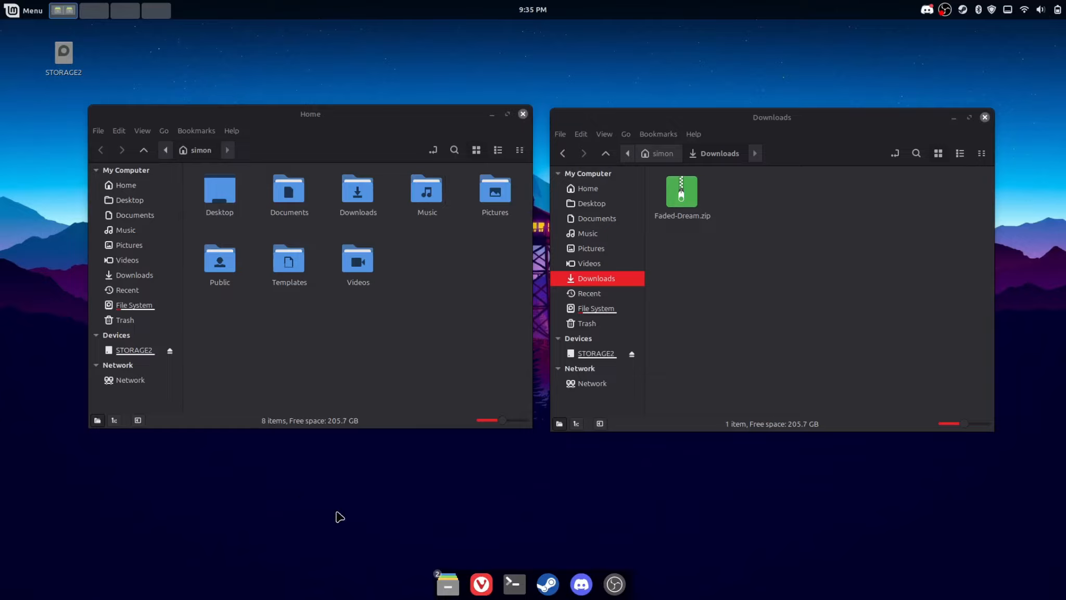
Step: In System Settings, find the Desktop preferences, turn off the Mounted Drives desktop icon, and close the settings
key("super")
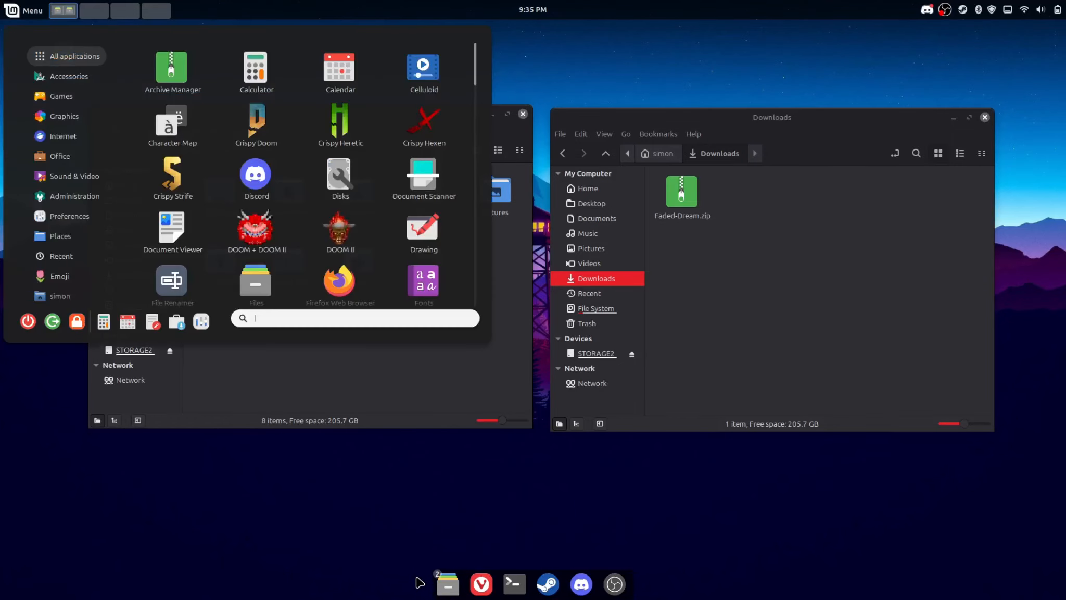
type("sett")
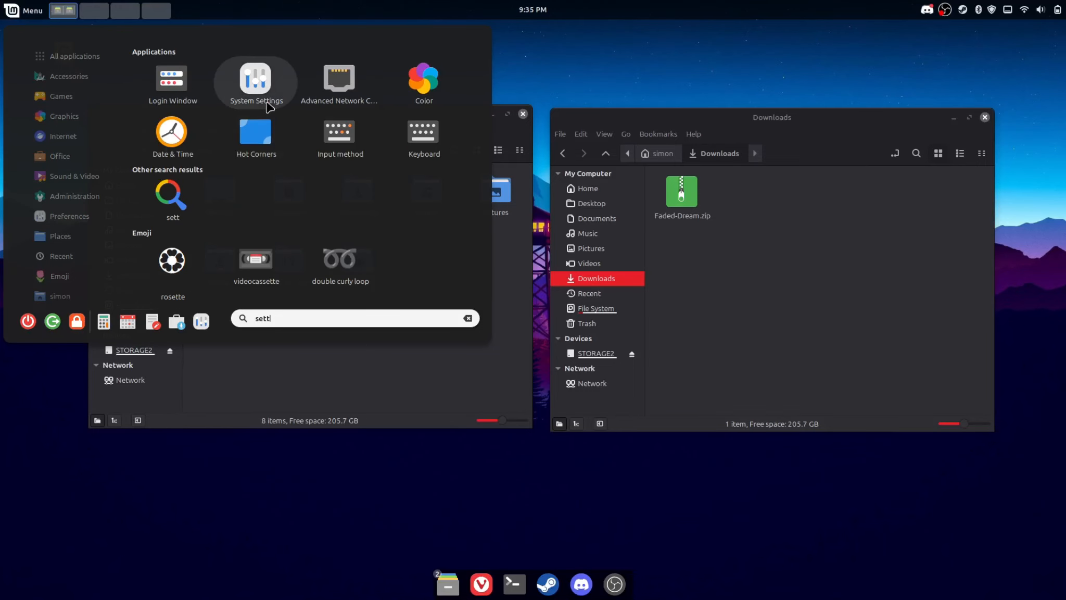
left_click(263, 95)
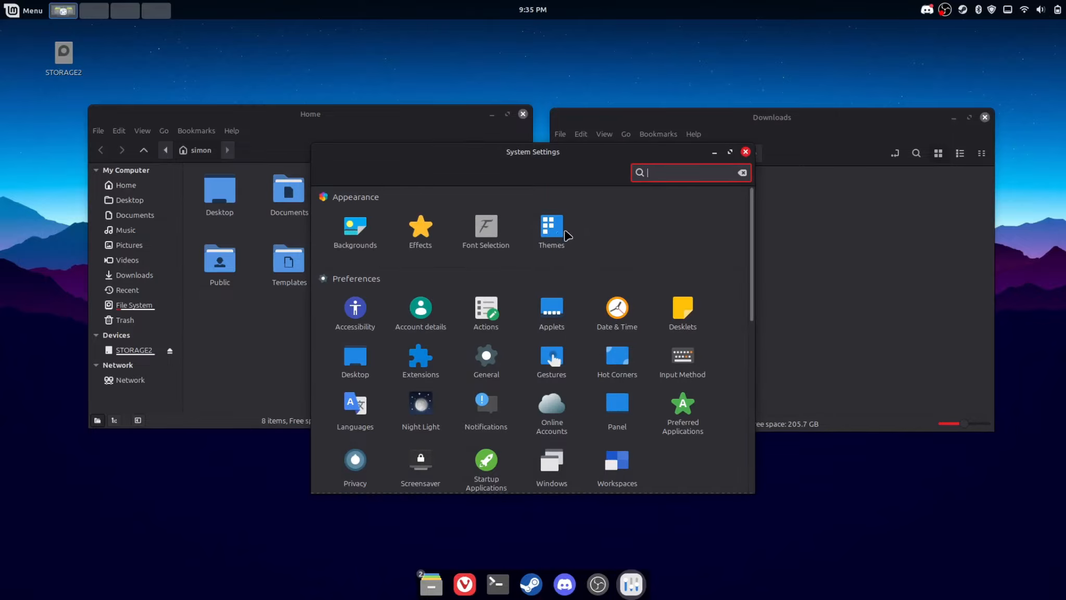
type("desk")
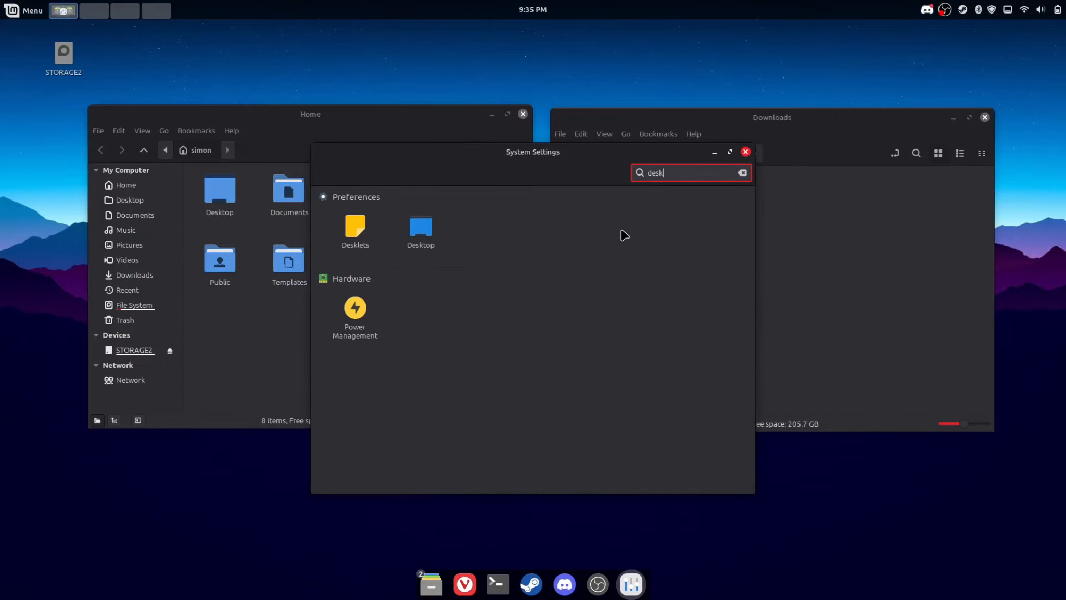
left_click(421, 227)
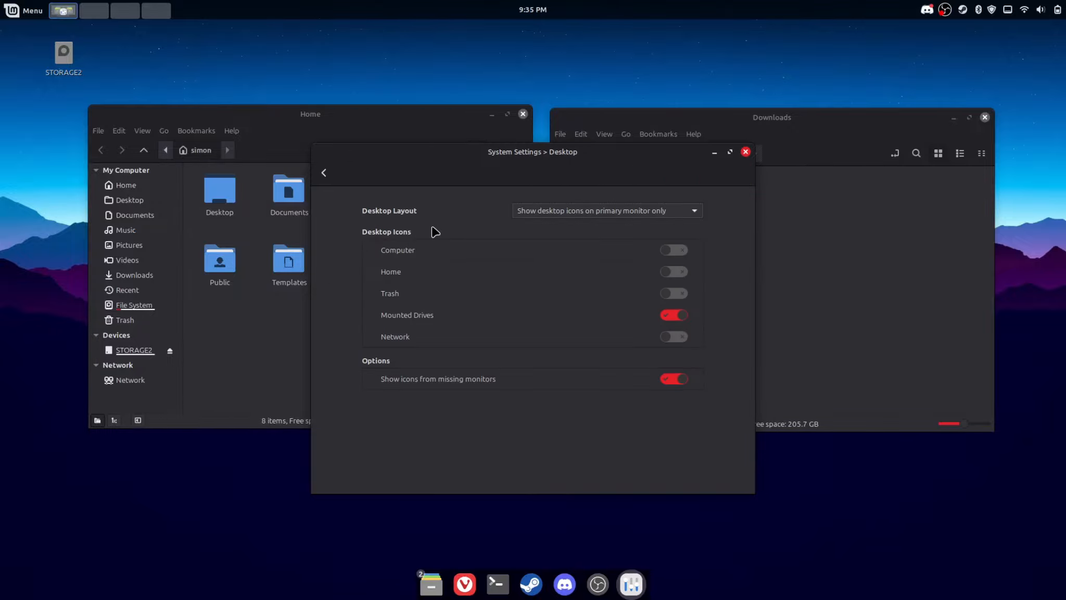
left_click(674, 315)
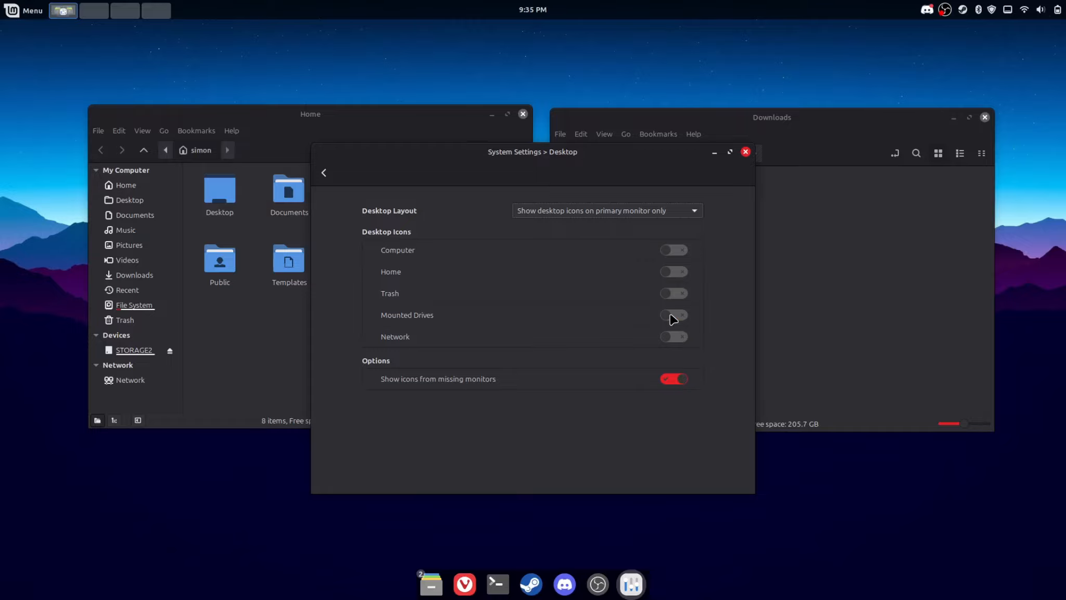
left_click(746, 152)
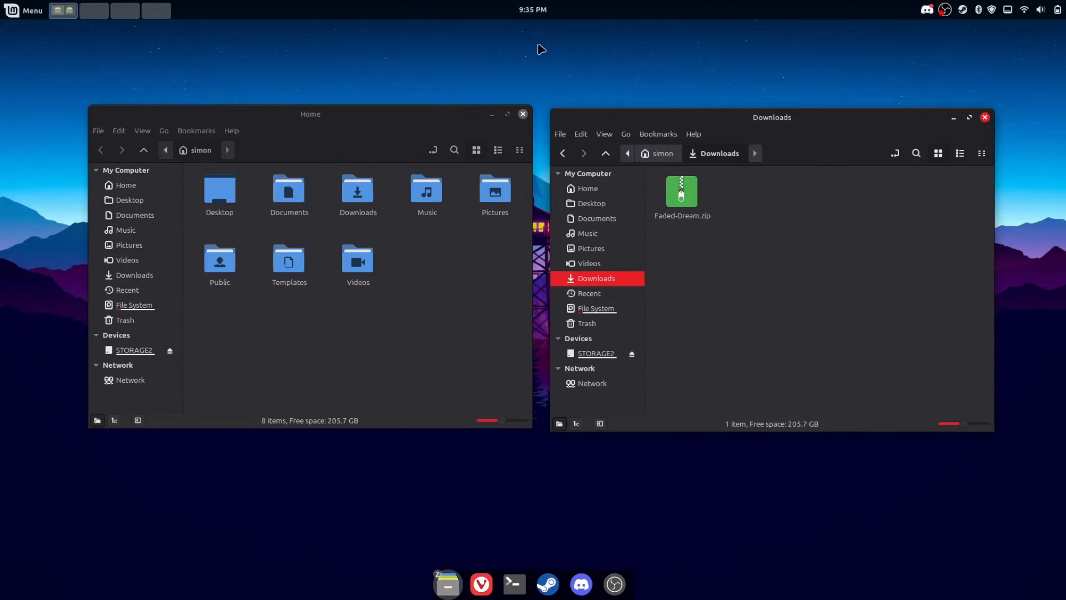
left_click(552, 87)
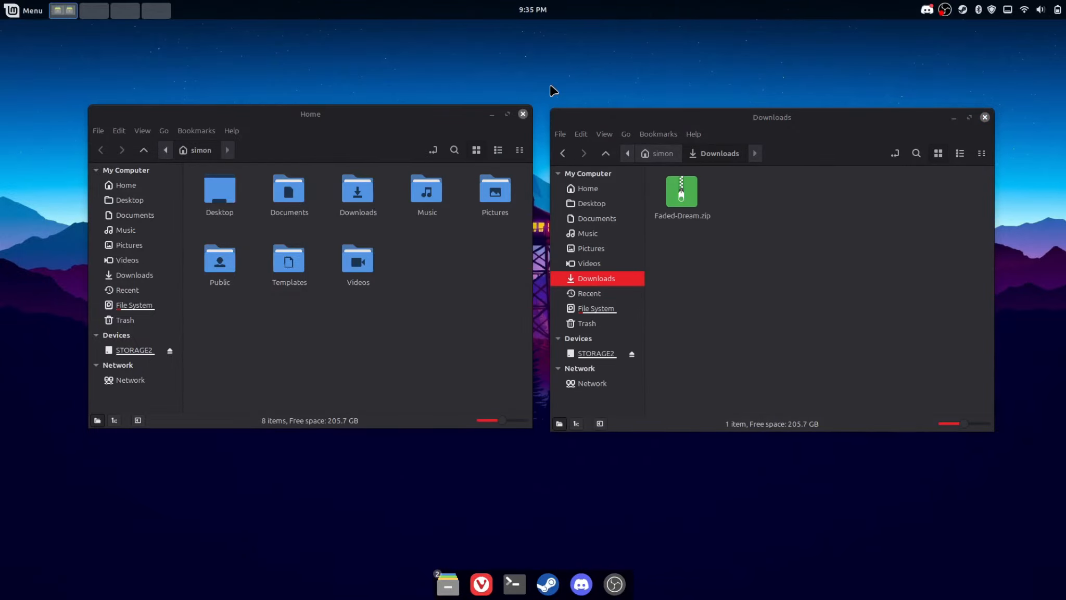
Step: Search the applications for "steam", launch Steam, and close its window
key("super")
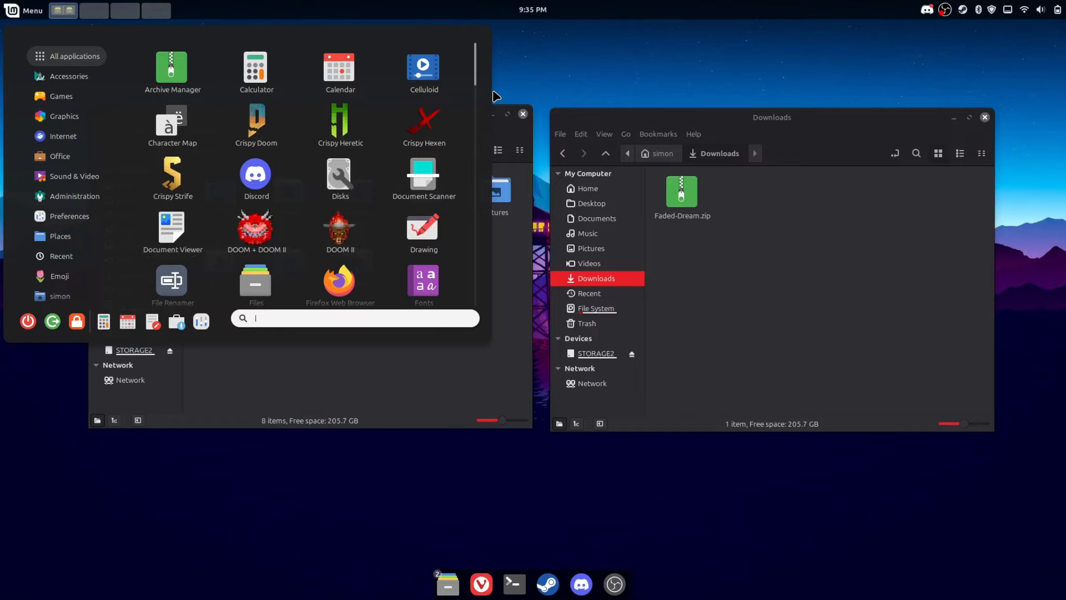
type("steam")
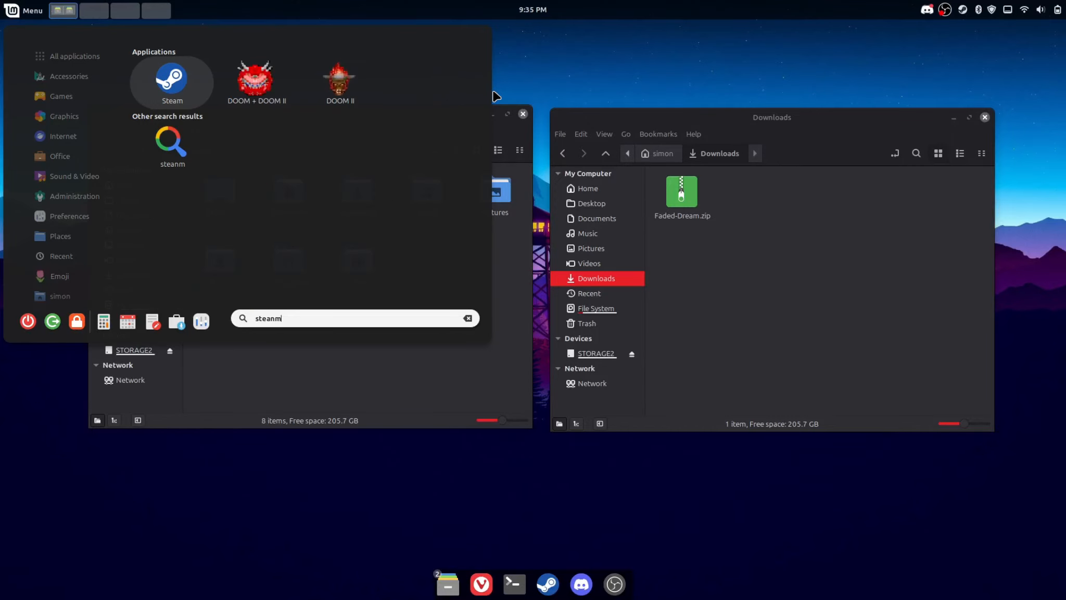
key("BackSpace")
type("m")
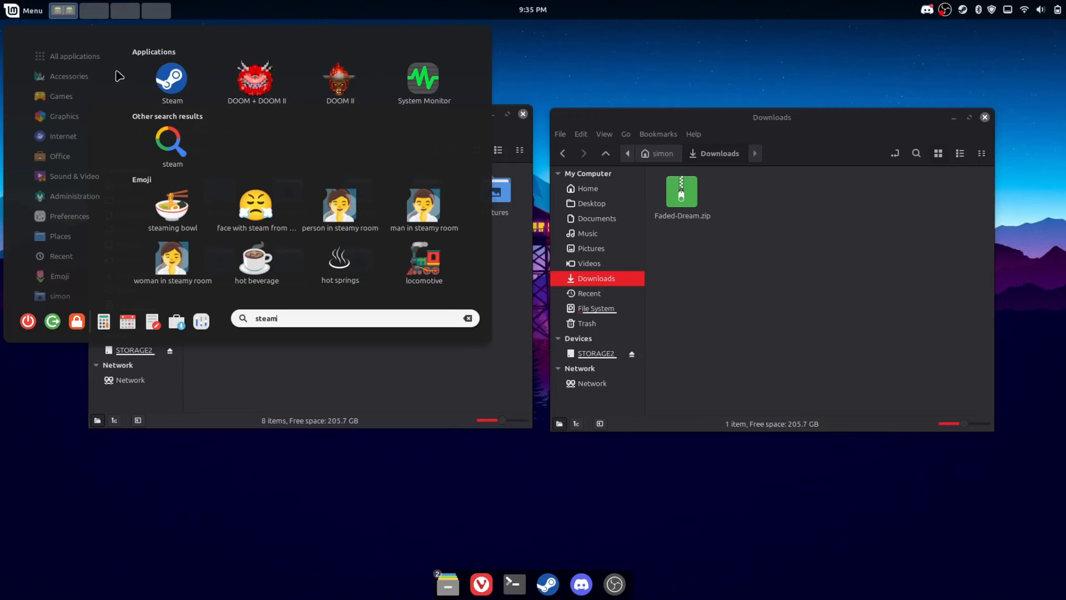
left_click(177, 82)
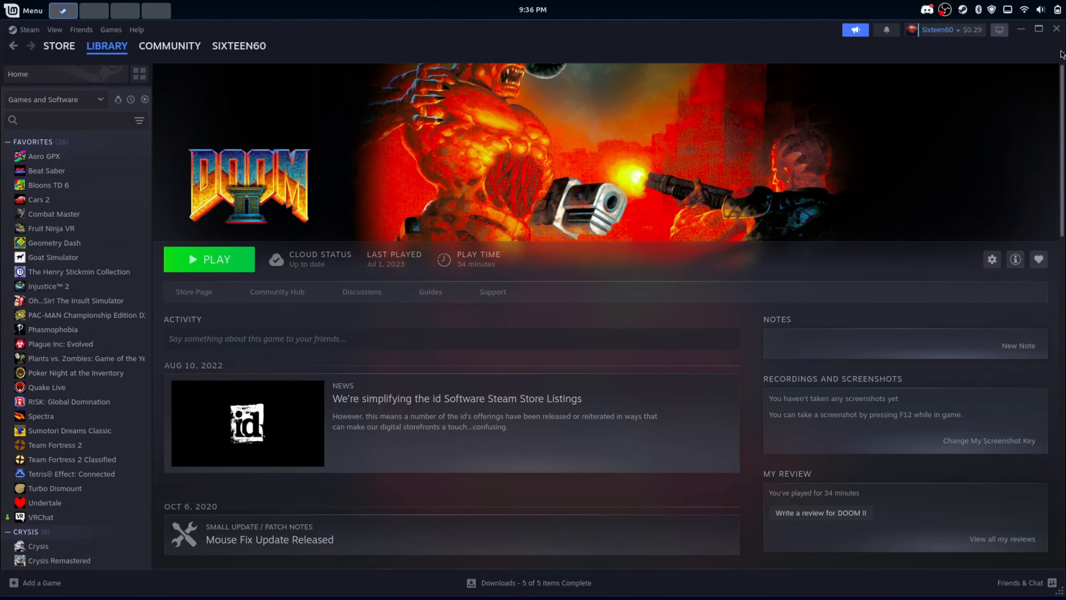
left_click(1056, 29)
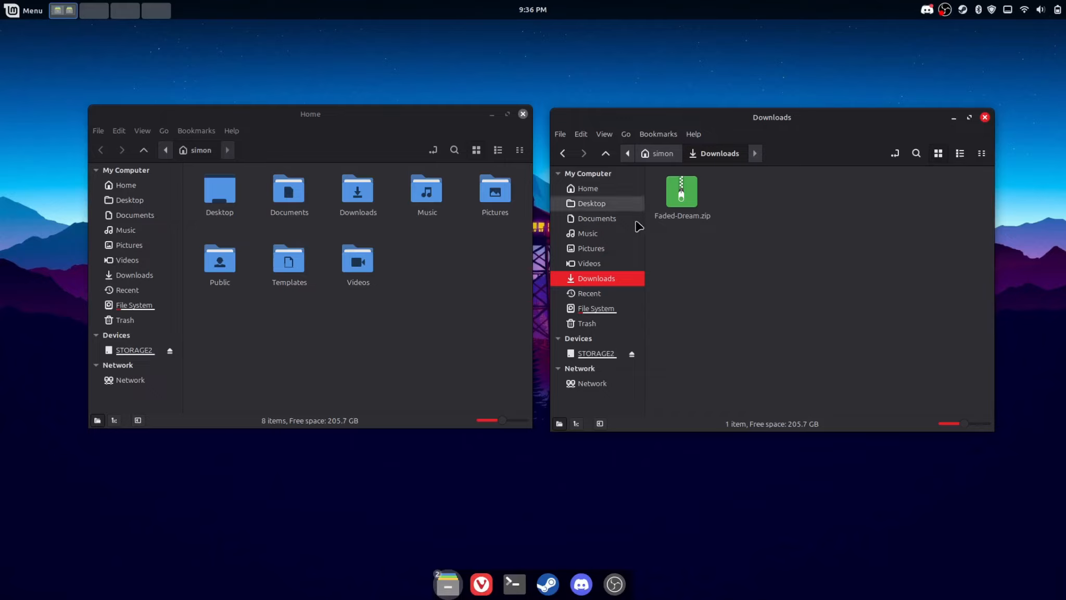
Step: Show the hidden files in the Home folder and open its .themes folder
left_click(125, 186)
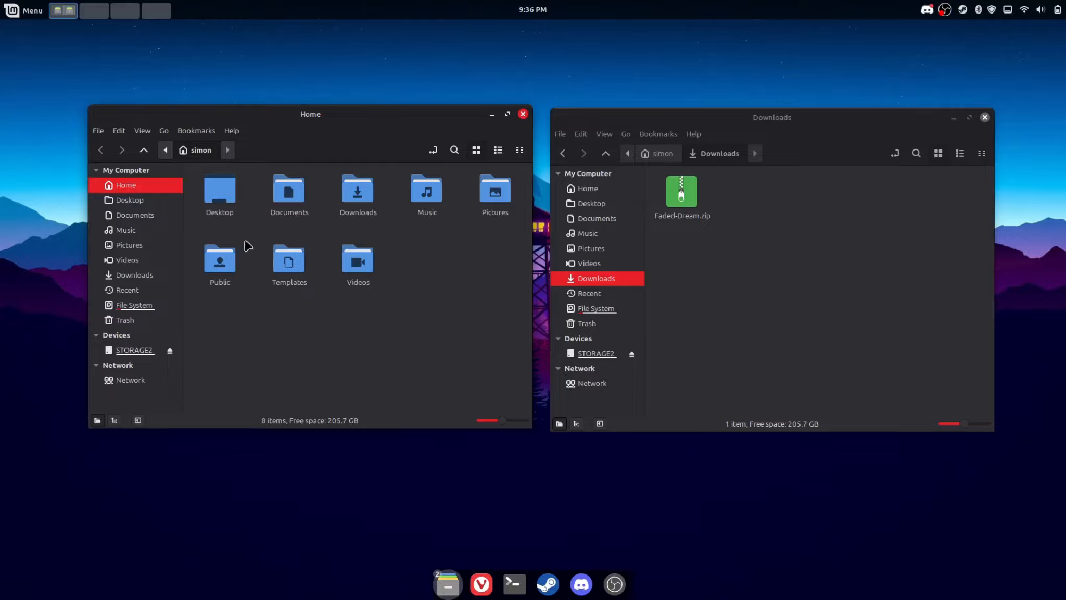
right_click(407, 241)
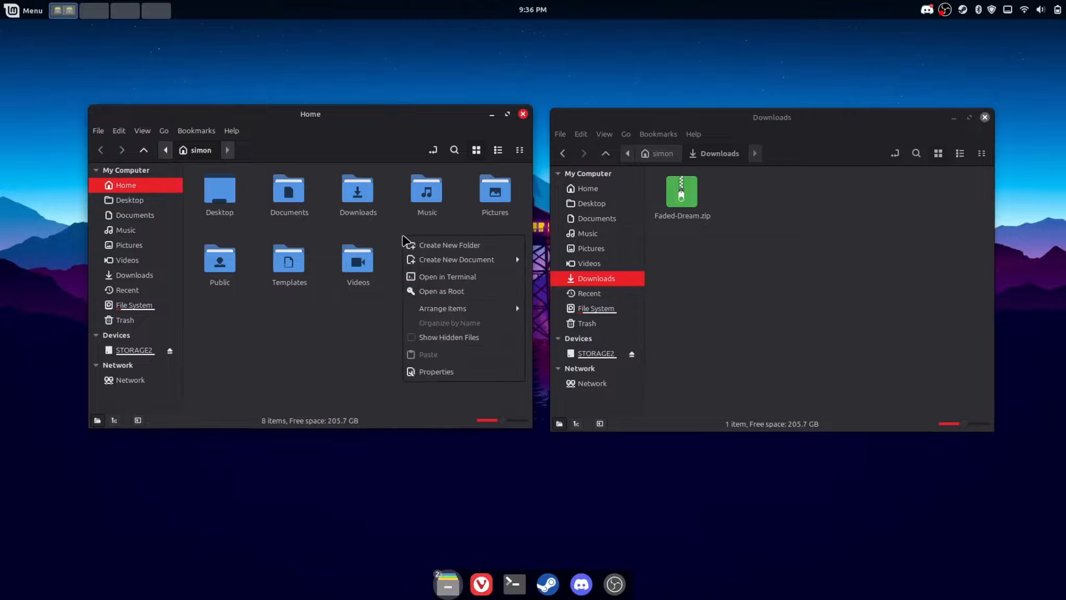
left_click(428, 347)
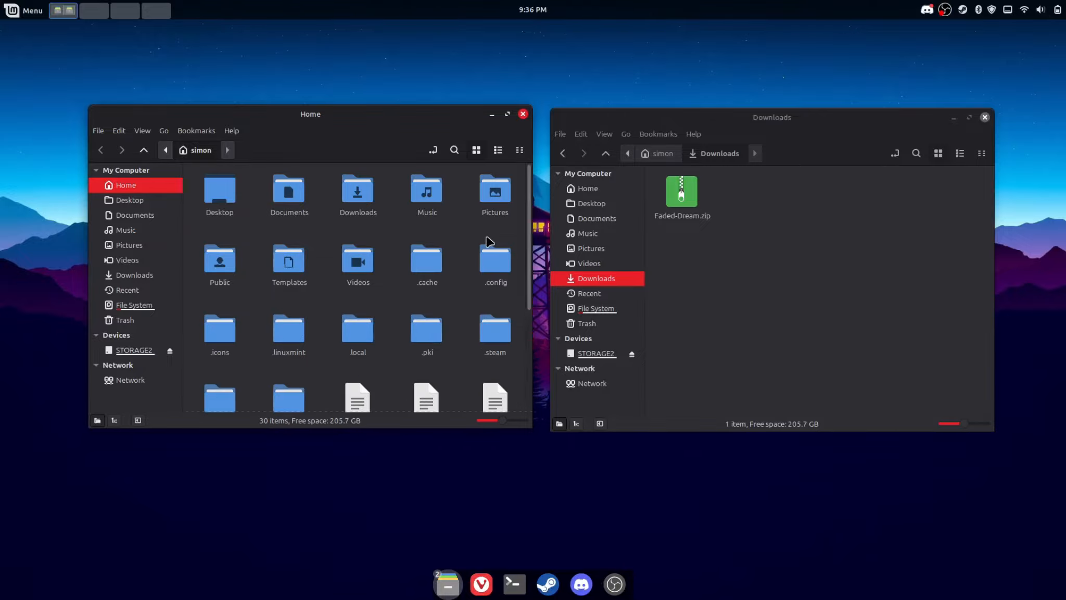
scroll(489, 241, "down", 2)
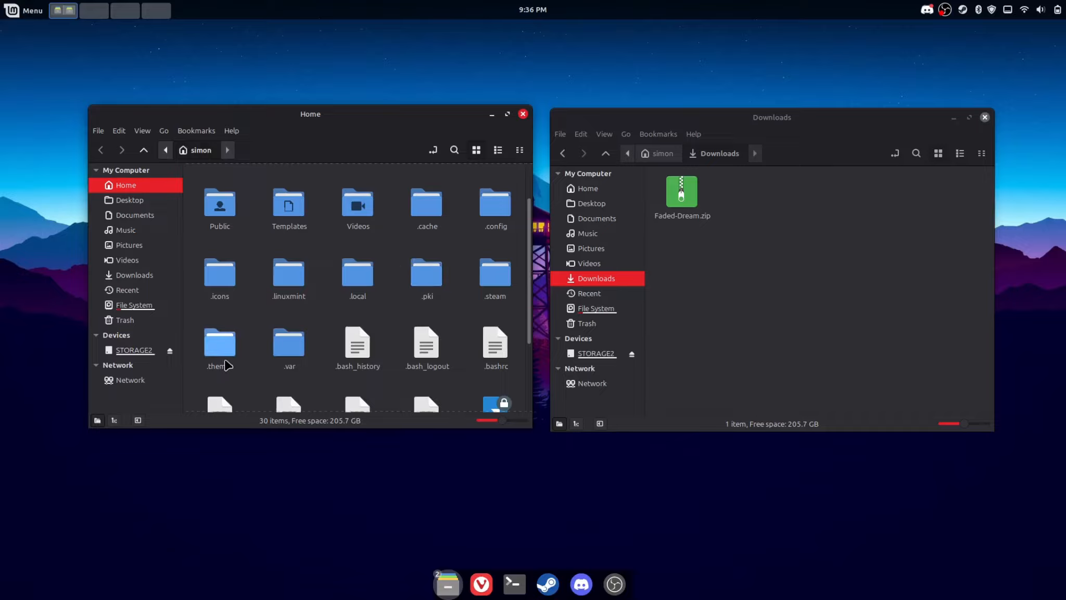
double_click(225, 365)
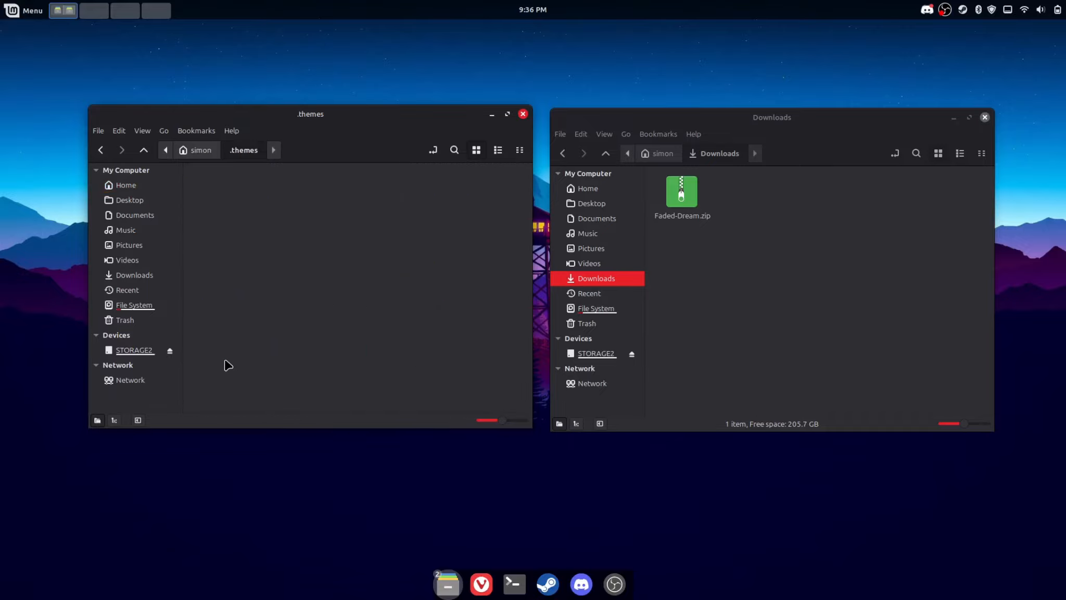
Step: Open Faded-Dream.zip from Downloads, extract its Faded-Dream folder into .themes, and close the archive
left_click(690, 190)
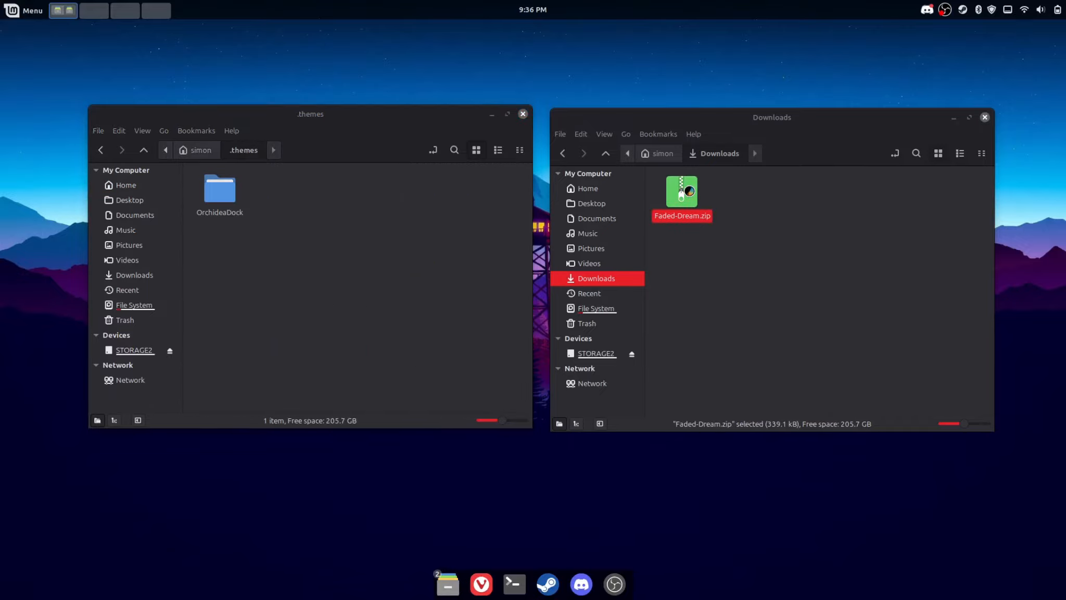
double_click(688, 190)
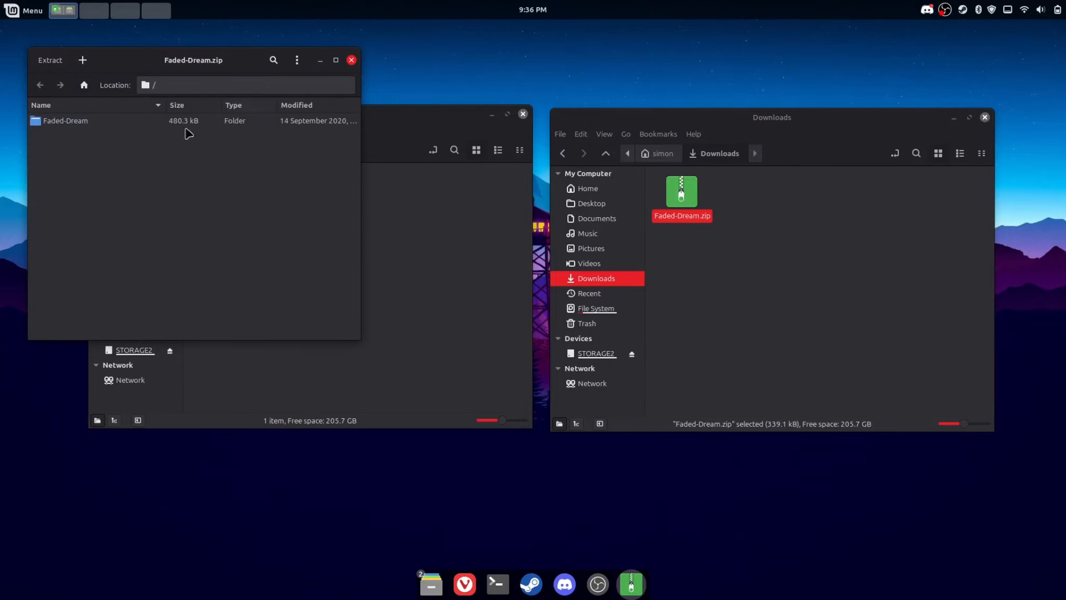
left_click_drag(68, 119, 399, 257)
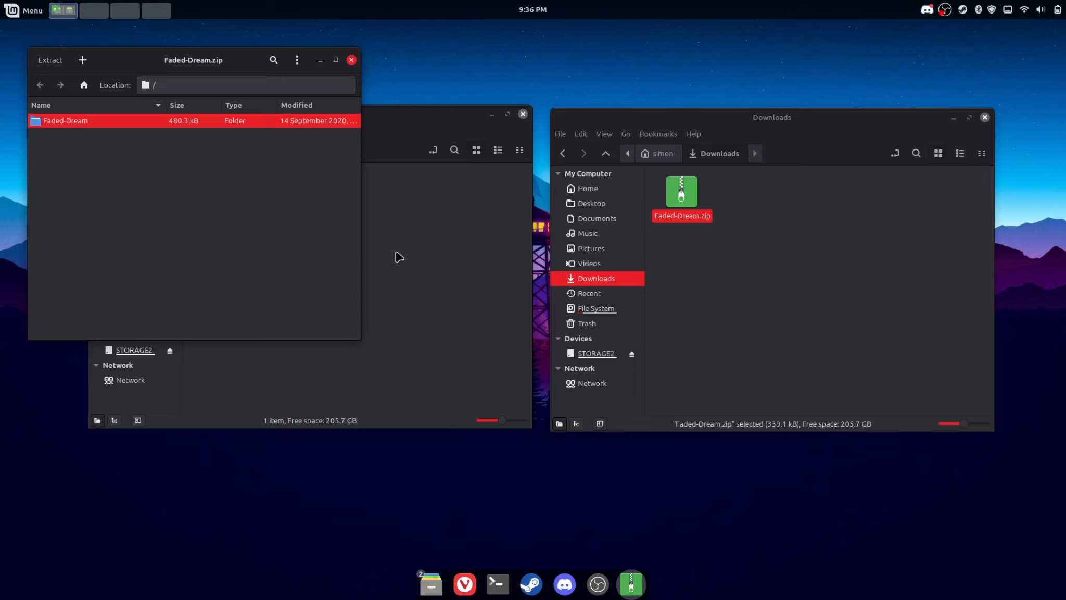
left_click(416, 273)
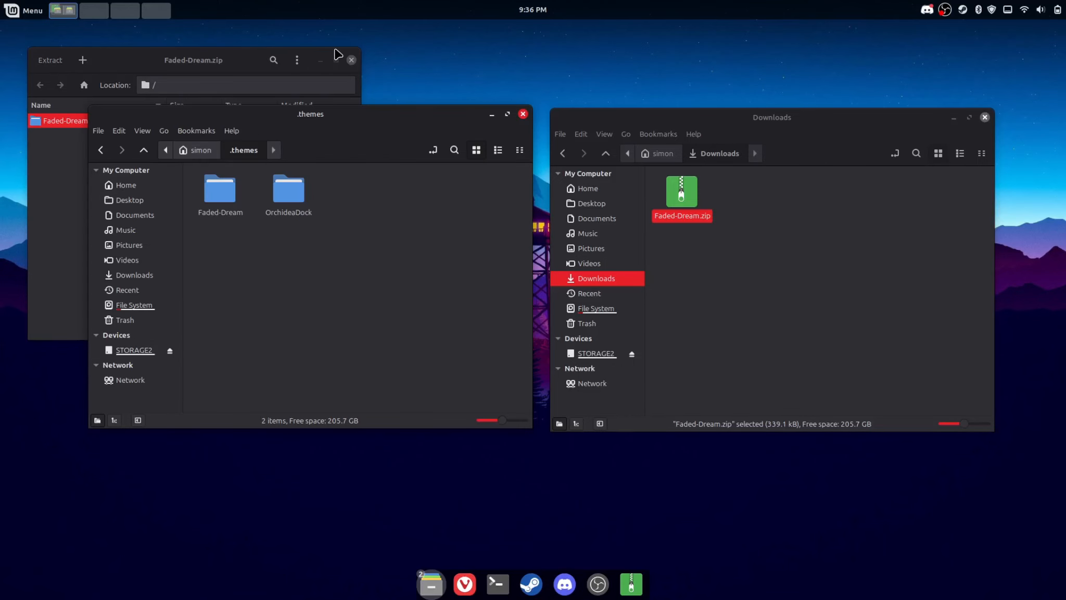
left_click(351, 60)
Step: Find the Themes settings, set the Desktop theme to Faded-Dream, and close the window
key("super")
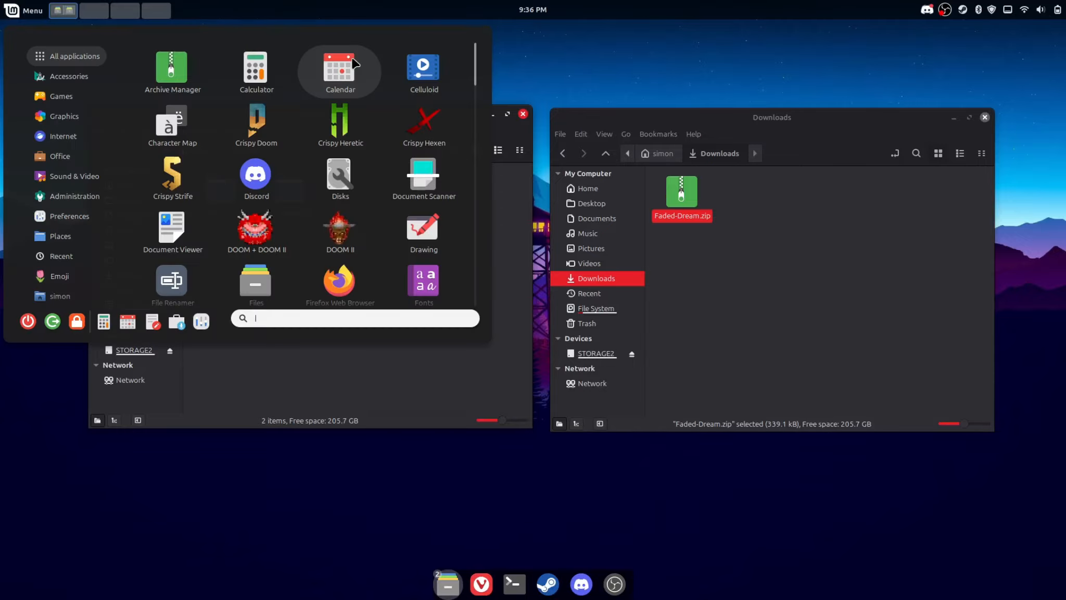
type("themes")
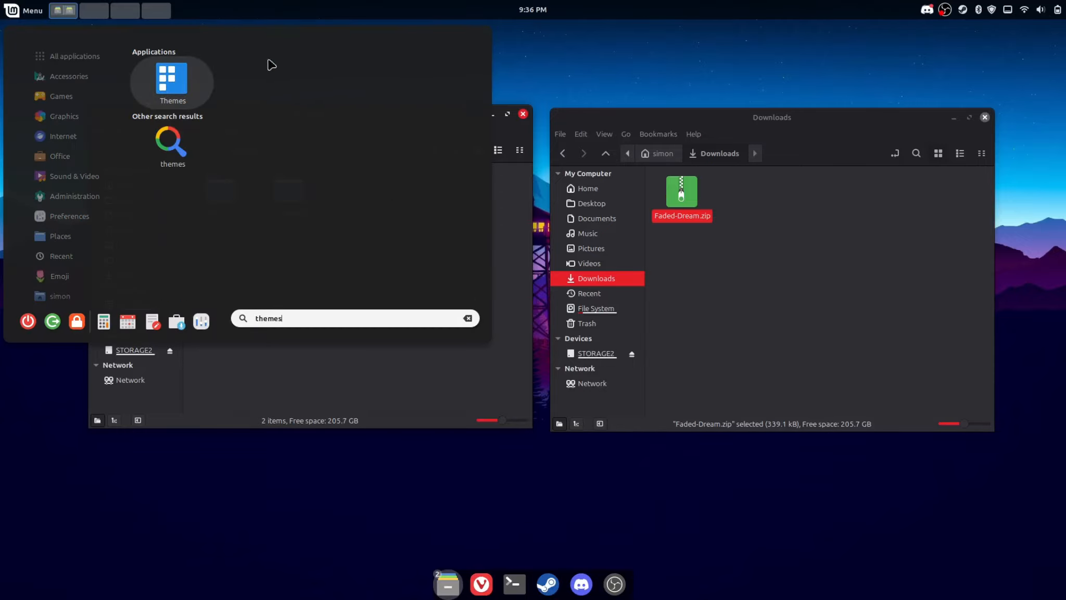
left_click(189, 81)
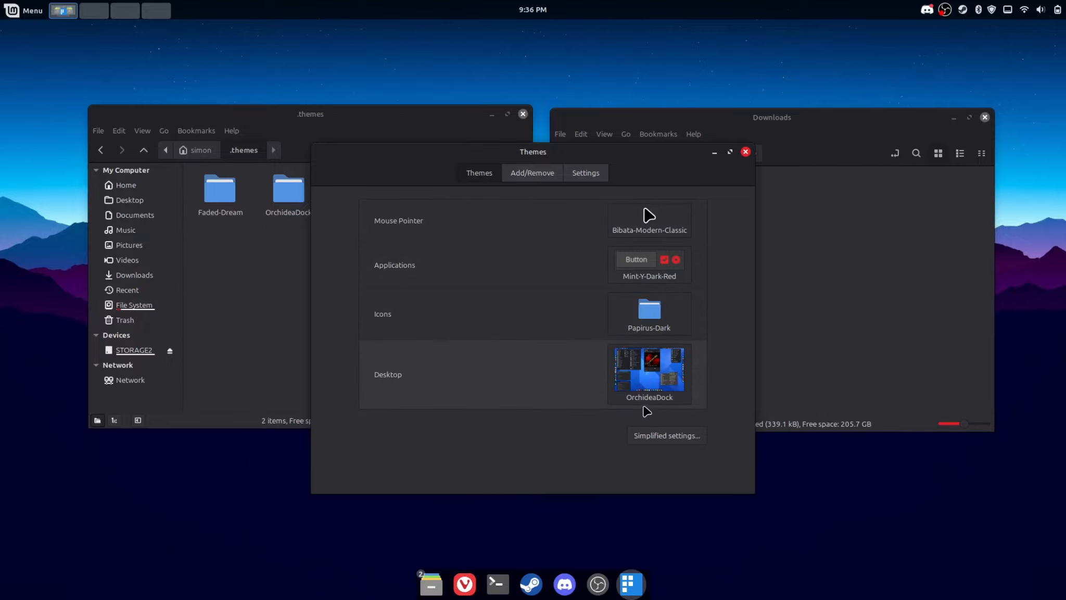
left_click(635, 354)
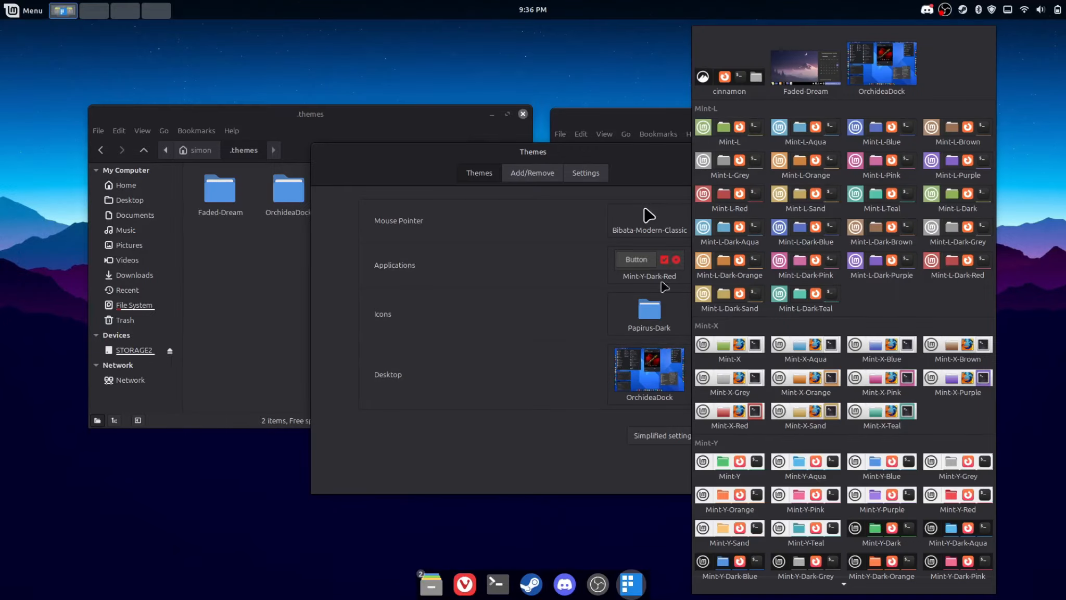
left_click(808, 68)
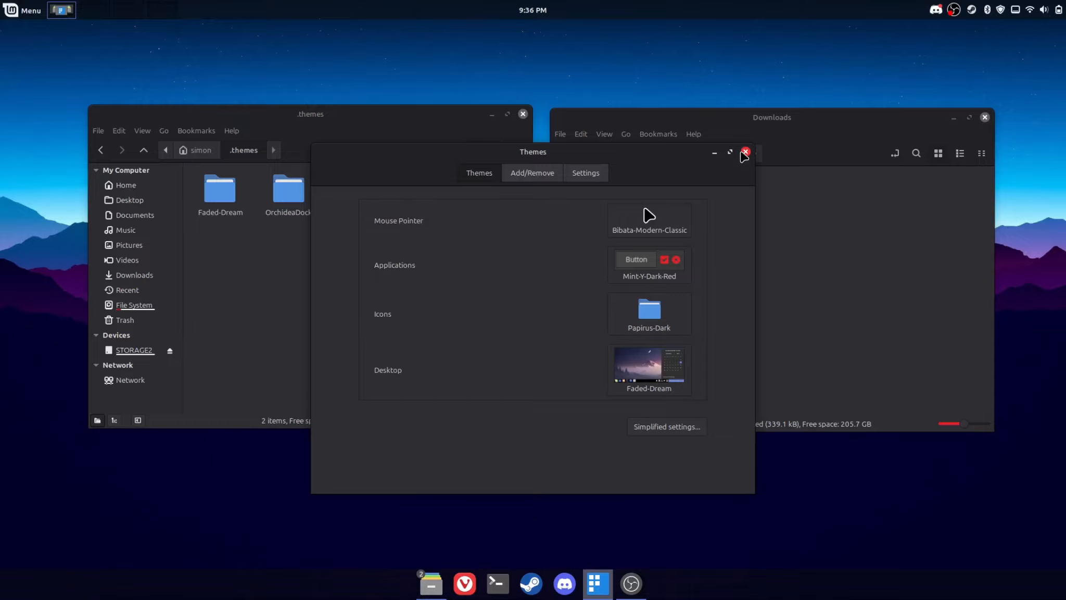
left_click(745, 152)
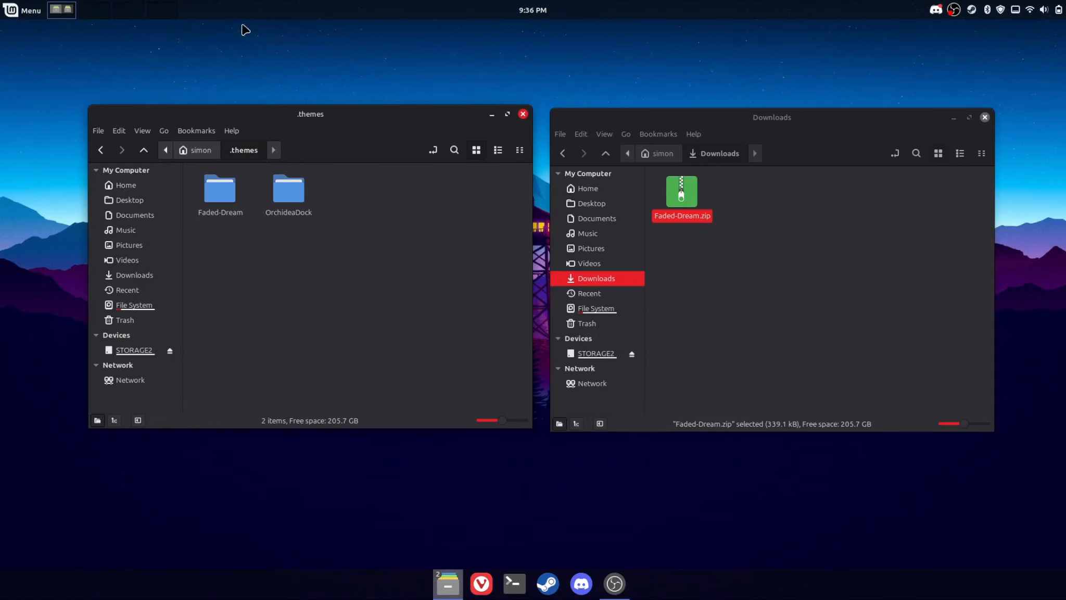
Step: Configure the panel's workspace switcher to display as Simple buttons and close its settings
right_click(113, 12)
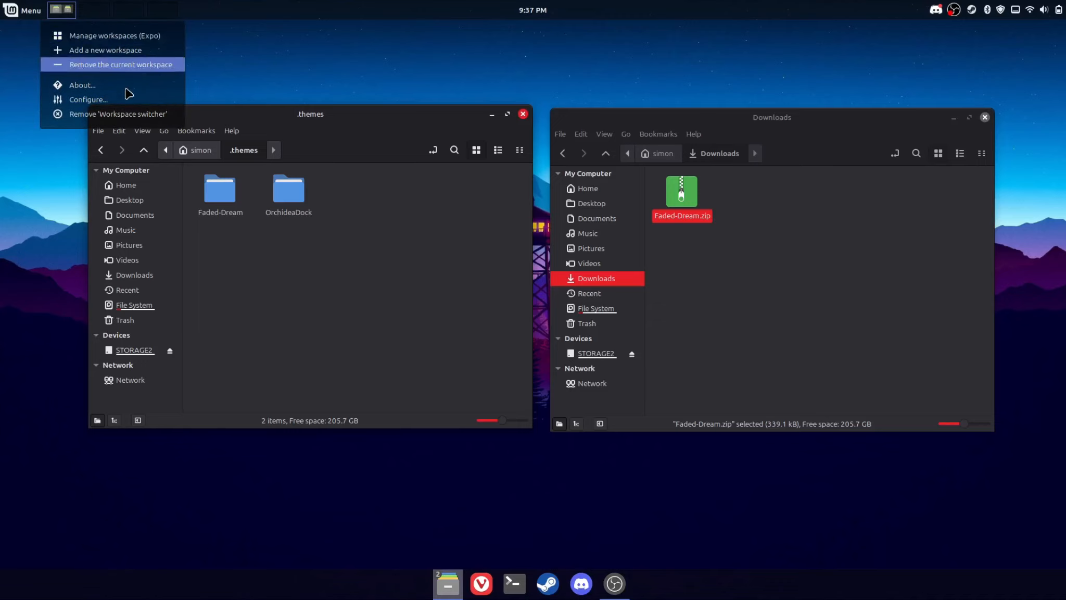
left_click(128, 104)
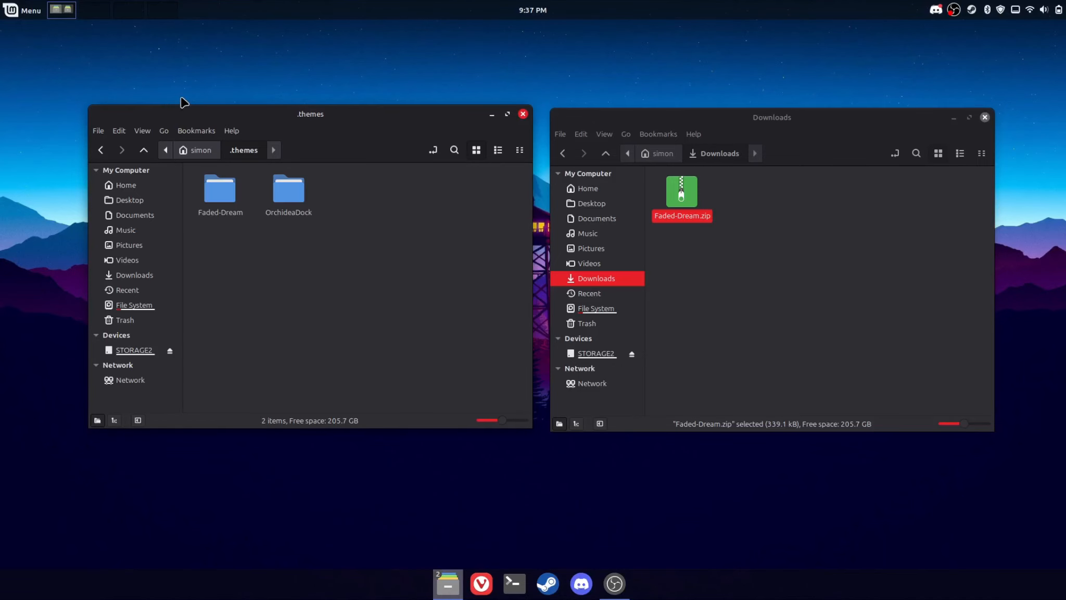
left_click(346, 126)
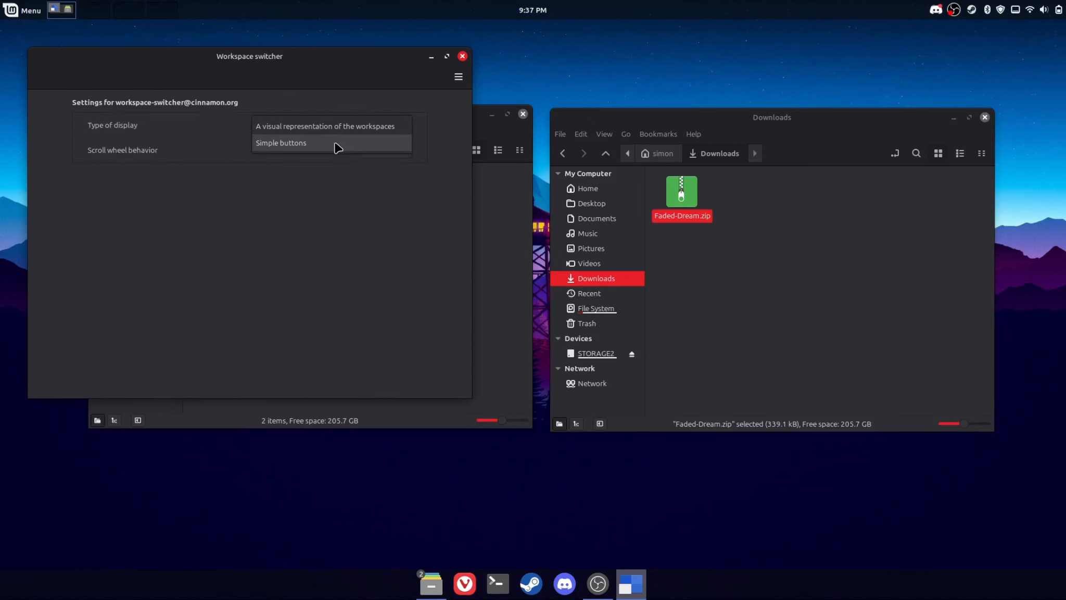
left_click(336, 148)
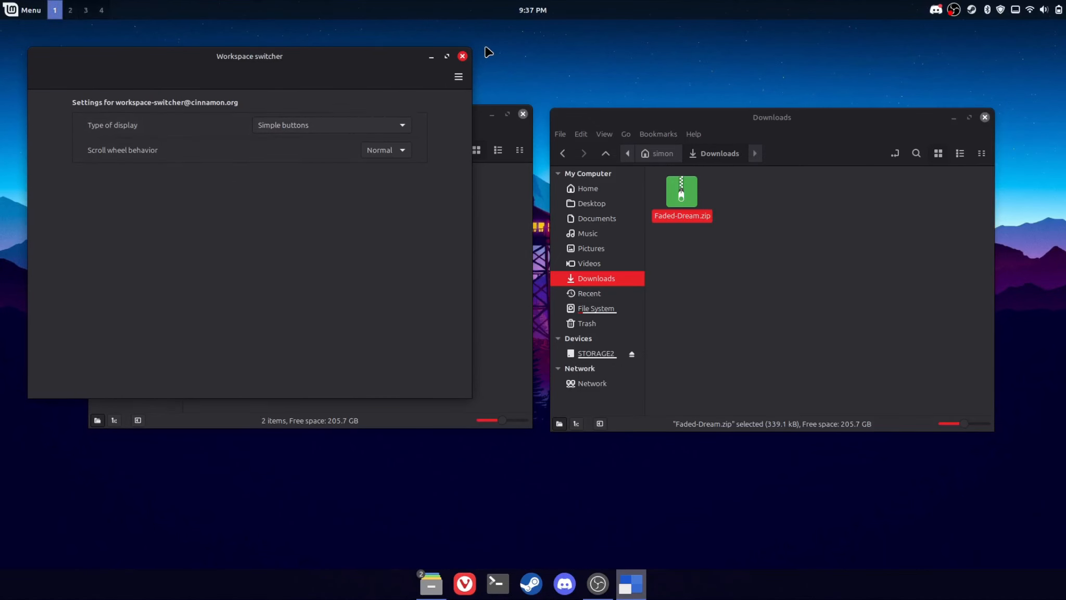
left_click(463, 57)
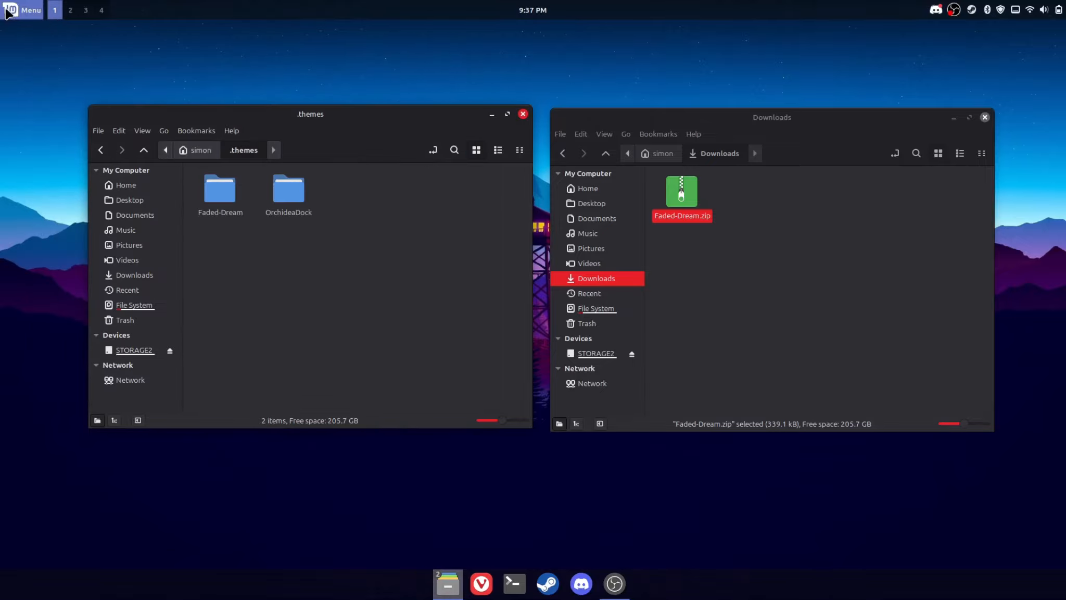
Step: Preview the application menu in the Faded-Dream theme, close it, and return to the Downloads window
key("super")
key("Escape")
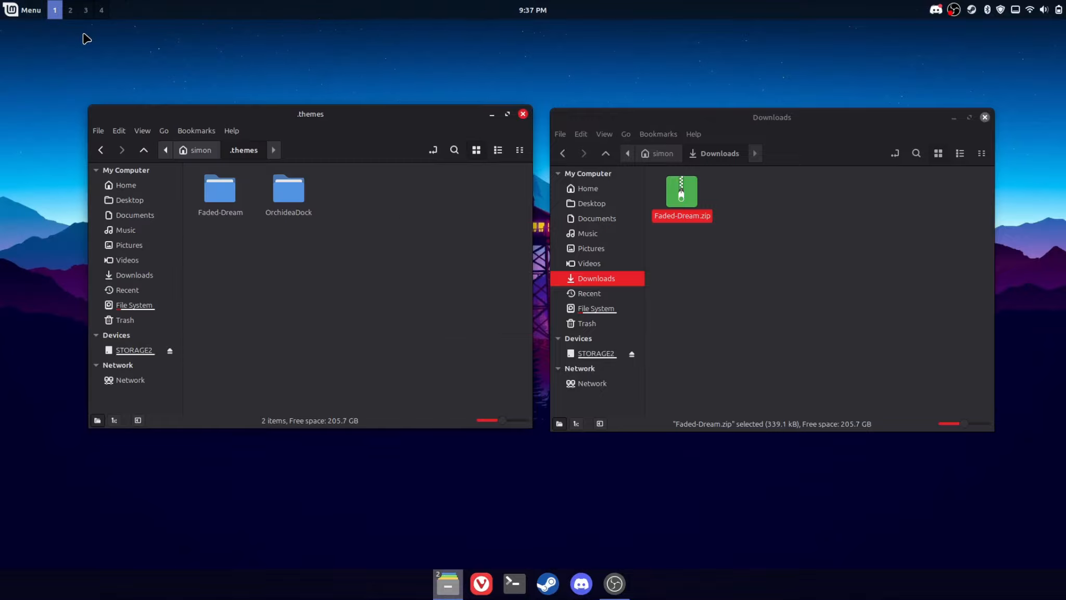
key("super")
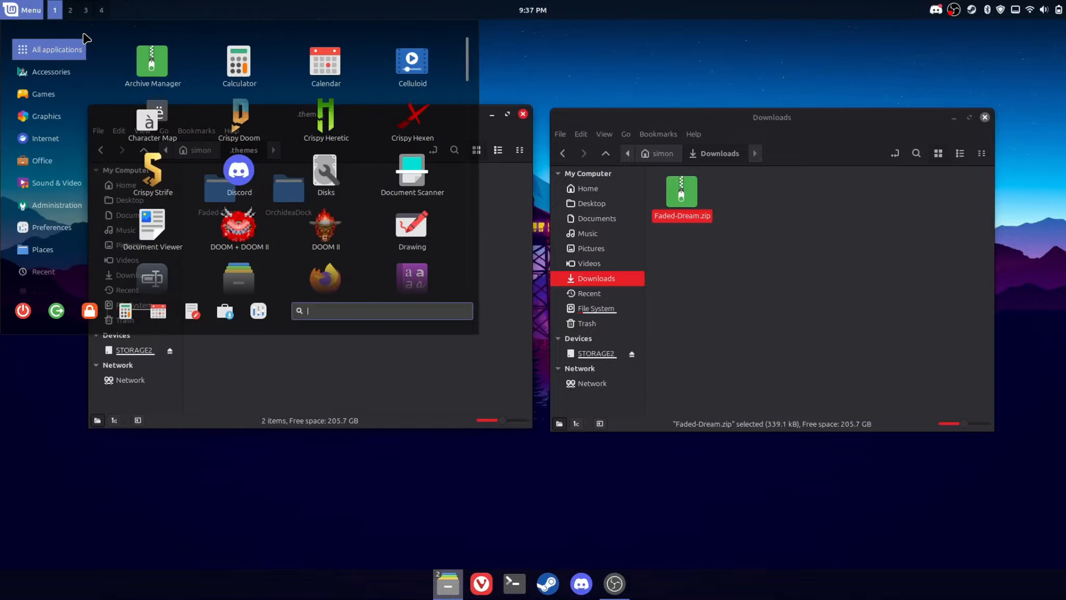
key("Escape")
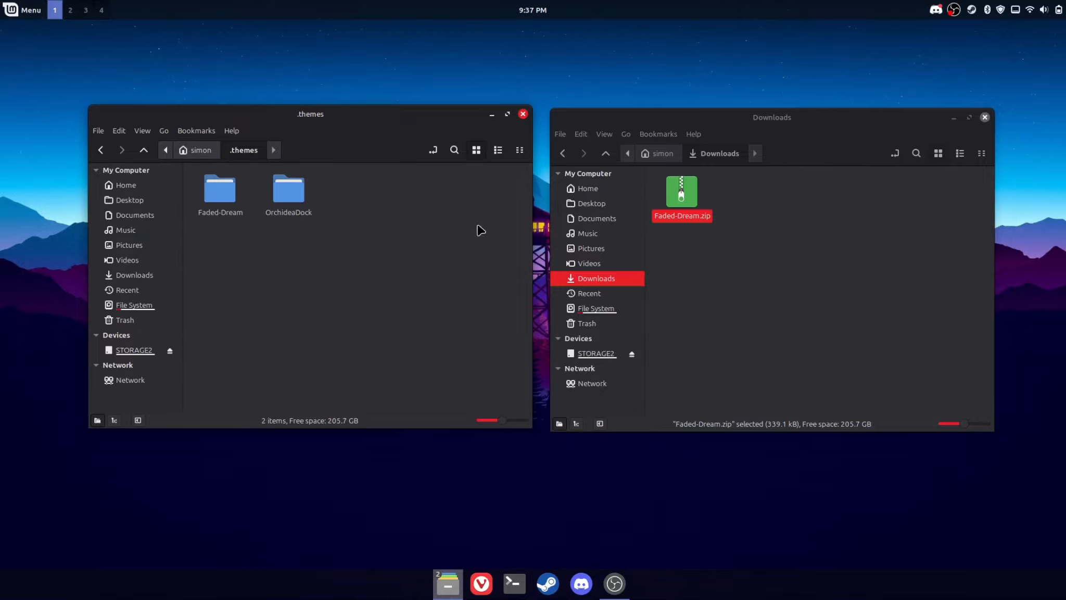
left_click(761, 280)
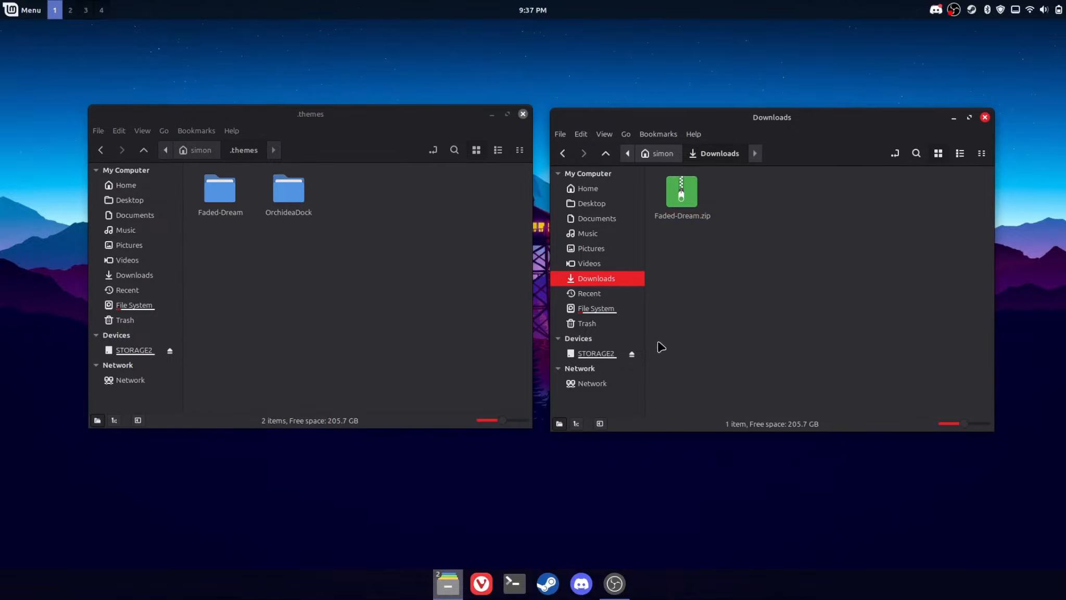
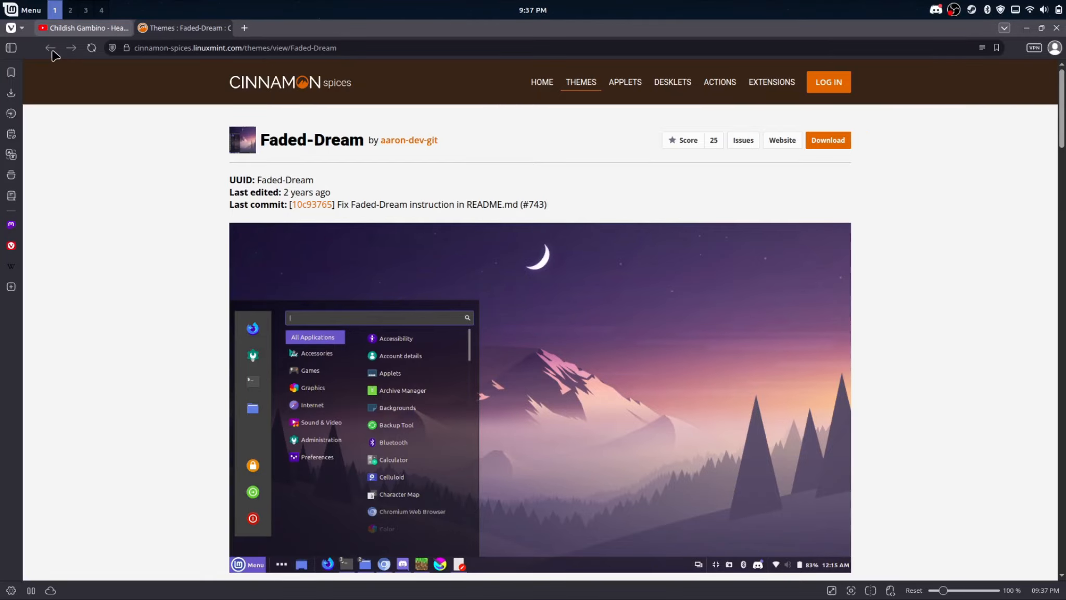
Step: In the Vivaldi browser, go to the Cinnamon Spices home page, look over the addon categories, and browse the Themes listing
left_click(292, 83)
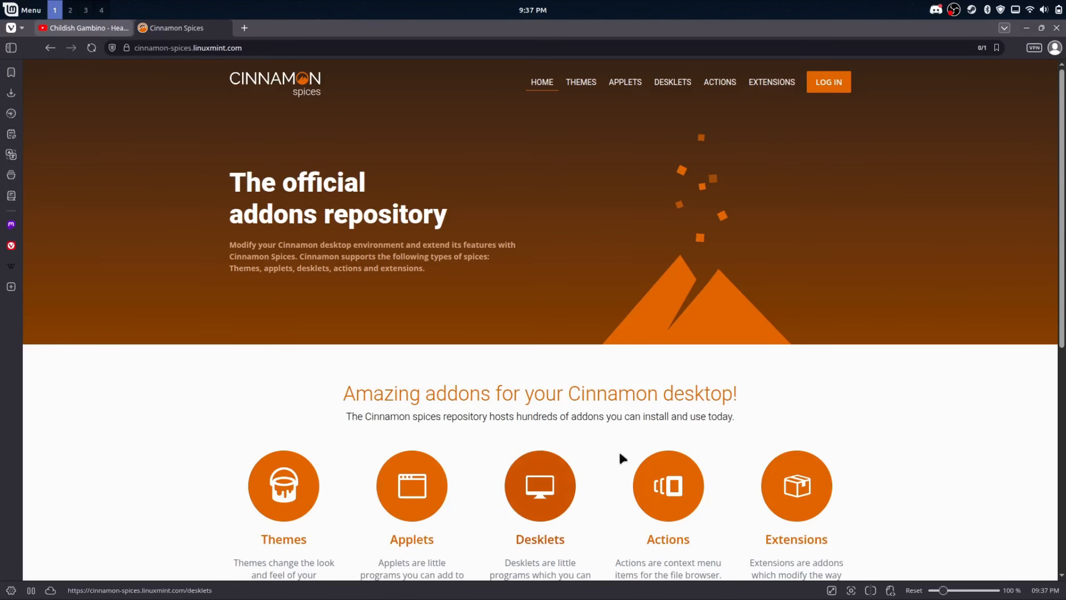
scroll(646, 445, "down", 6)
scroll(647, 447, "up", 2)
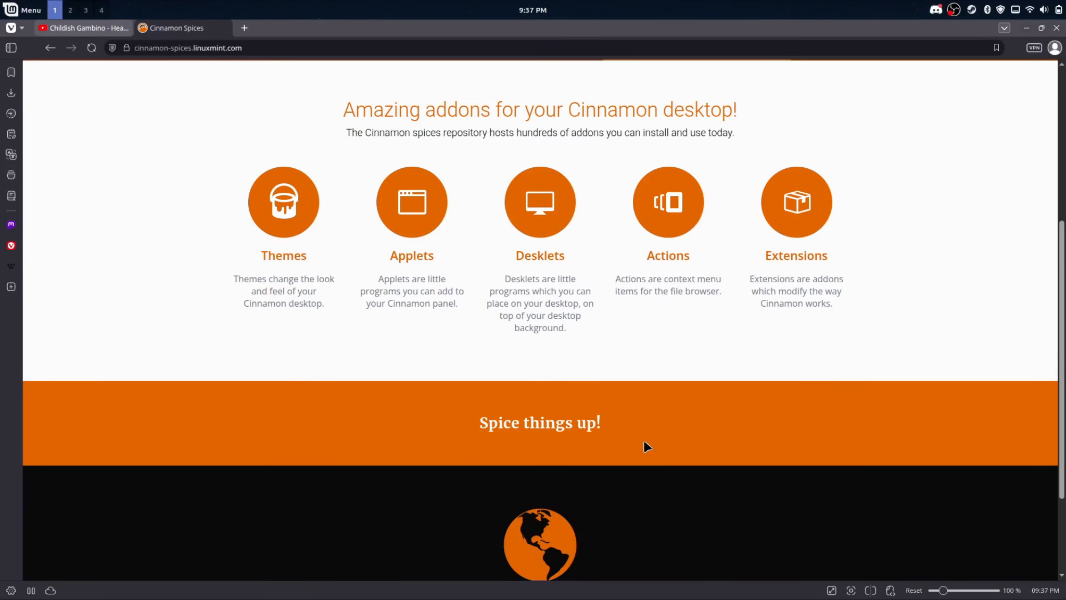
scroll(647, 446, "up", 2)
scroll(644, 443, "up", 2)
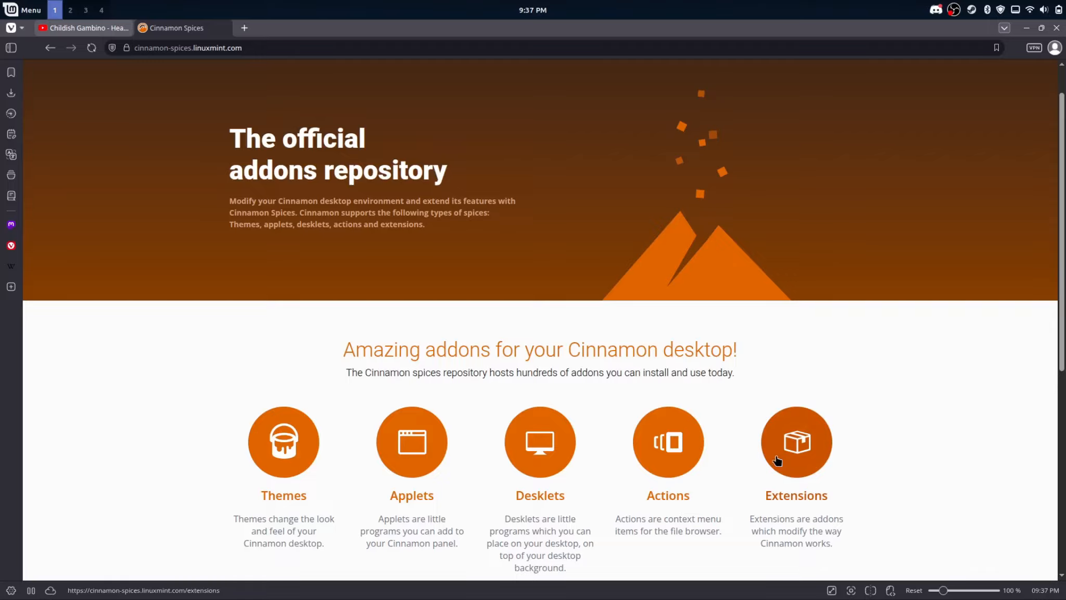
left_click(259, 448)
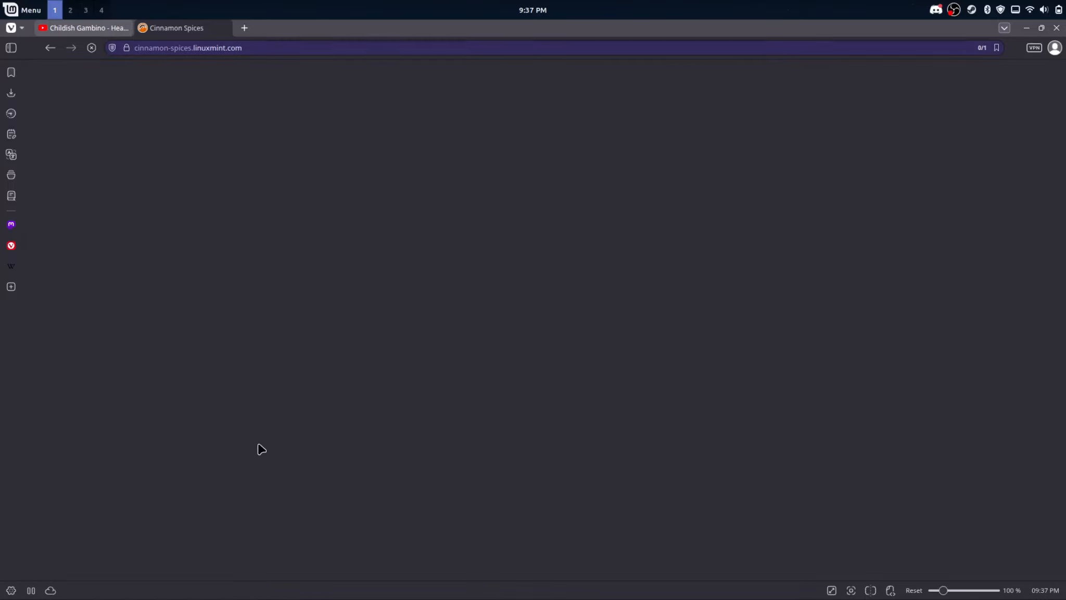
scroll(161, 357, "down", 12)
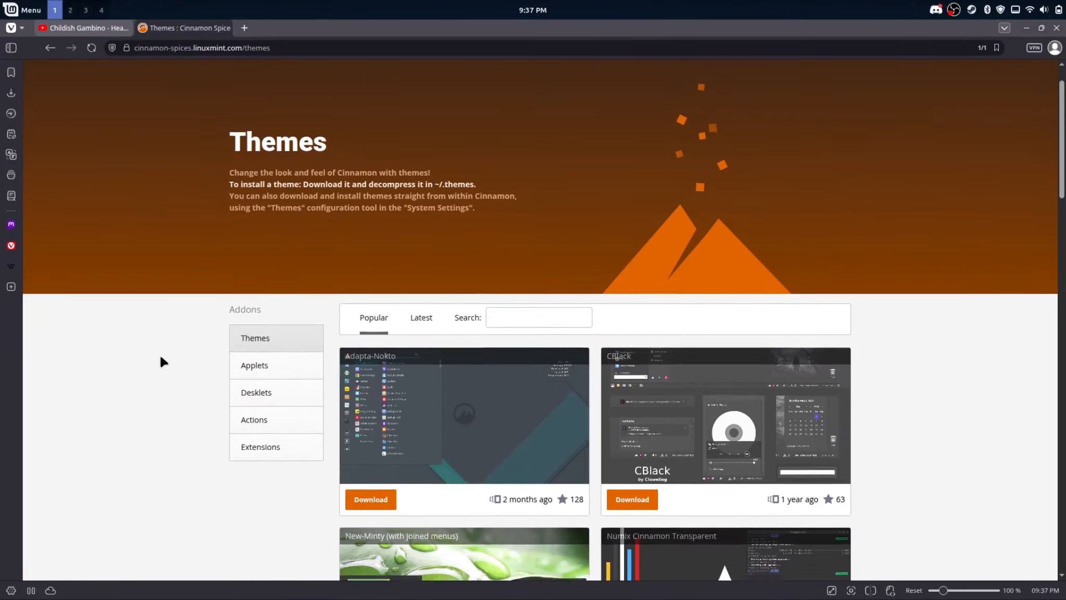
scroll(160, 359, "up", 8)
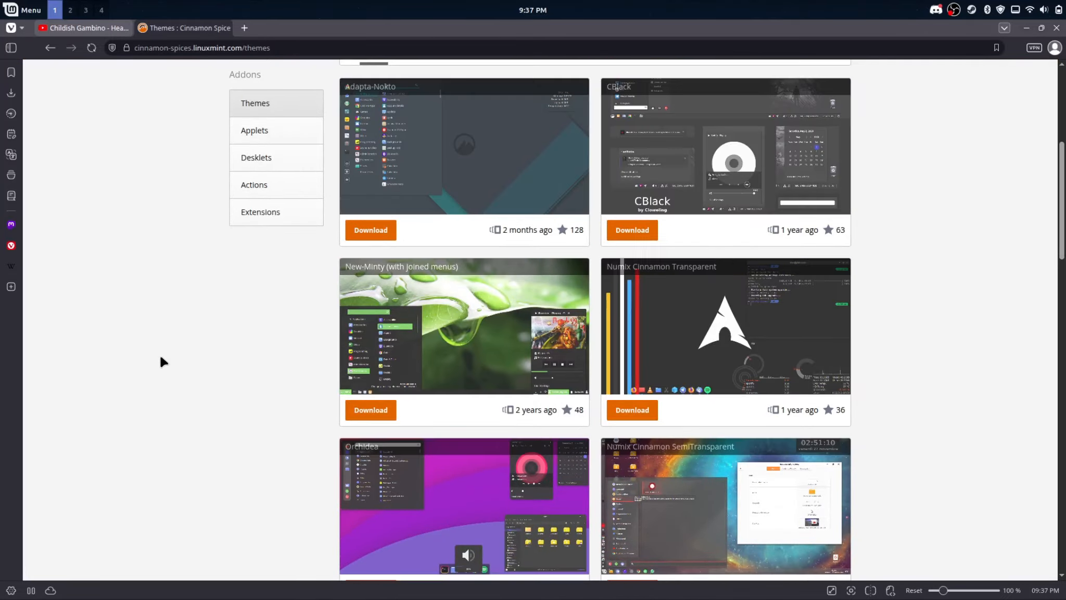
Step: Replace the Cinnamon Spices tab with a new one, search for "linux mint icons", and skim the results
left_click(243, 28)
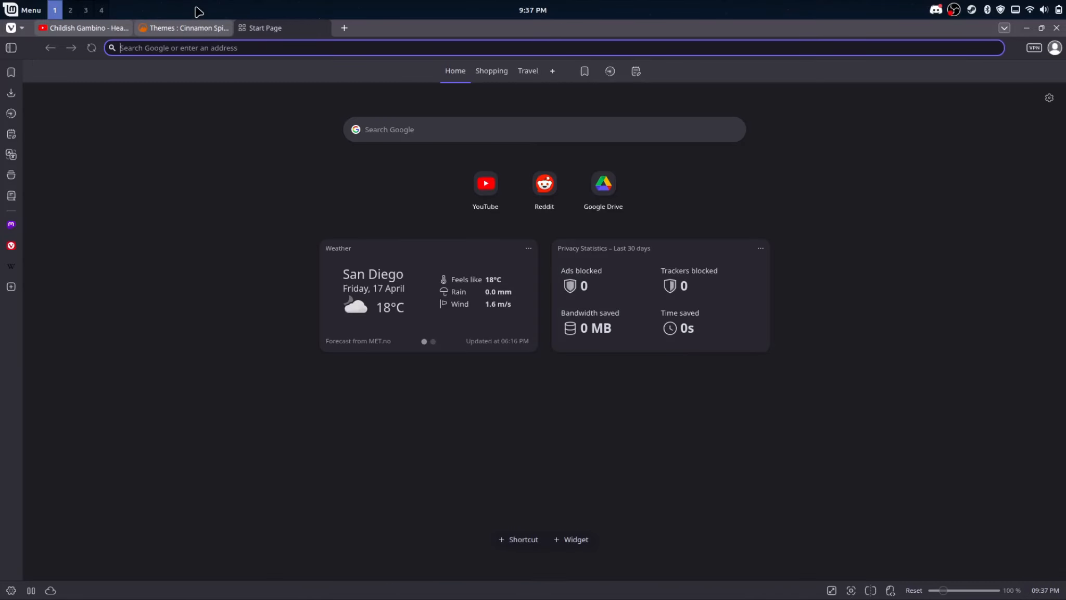
left_click(223, 29)
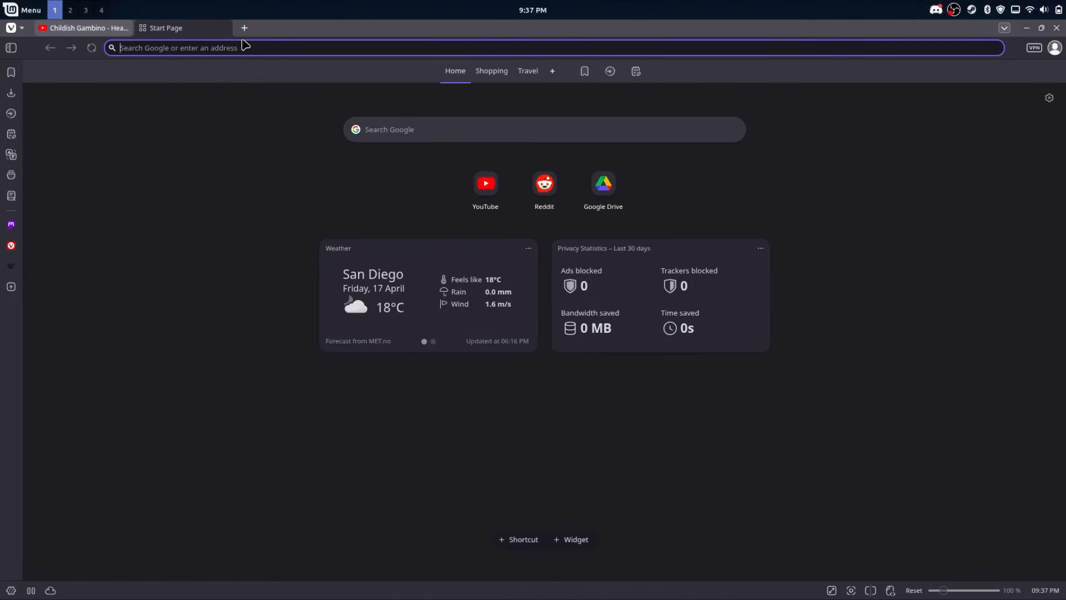
type("linux mint ic")
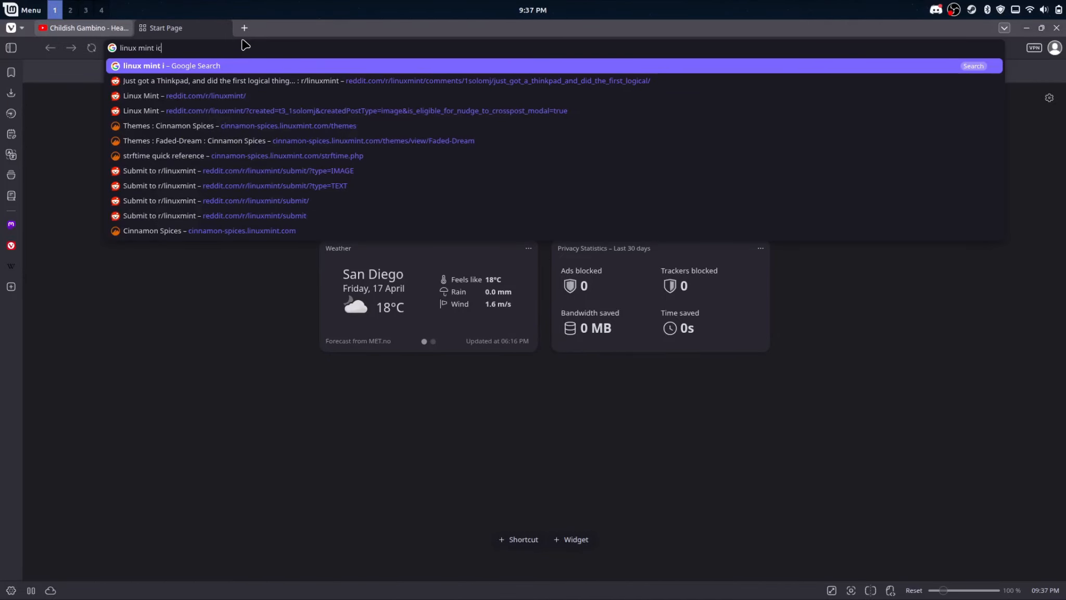
type("ons")
key("Return")
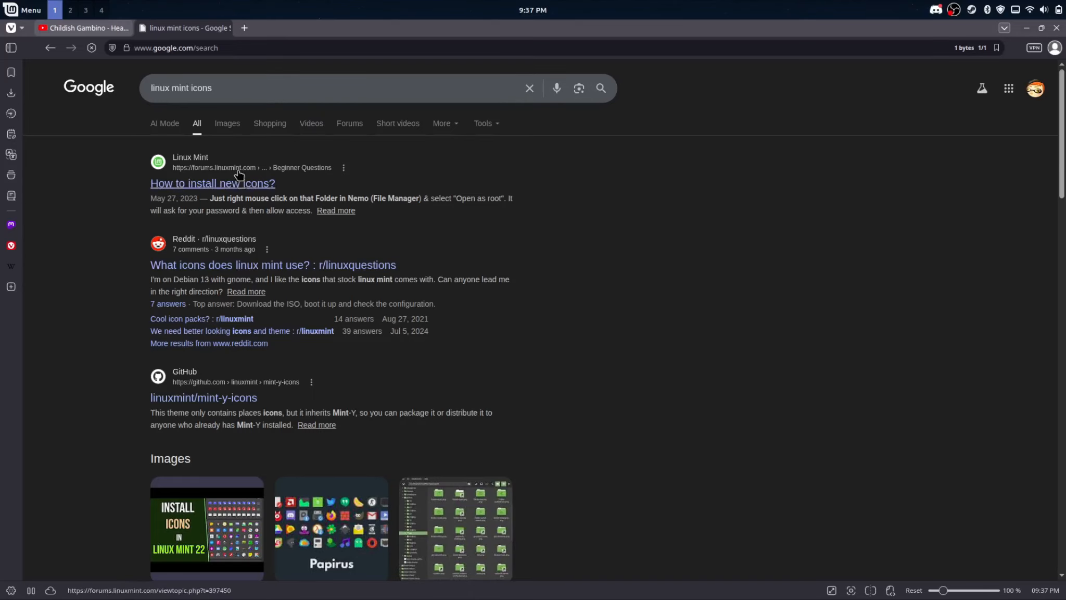
scroll(232, 334, "down", 7)
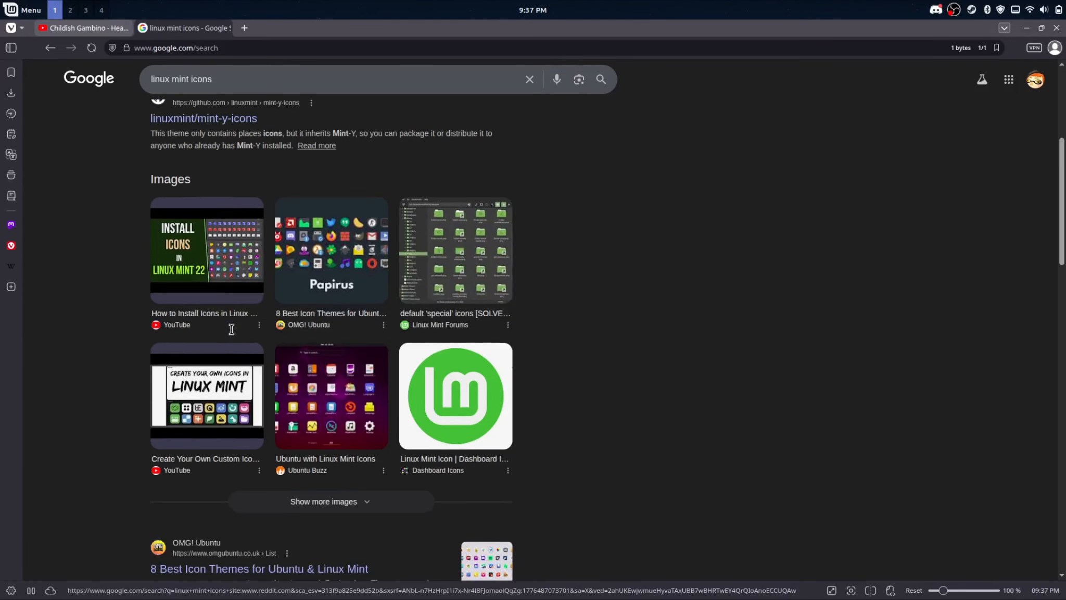
scroll(232, 334, "down", 10)
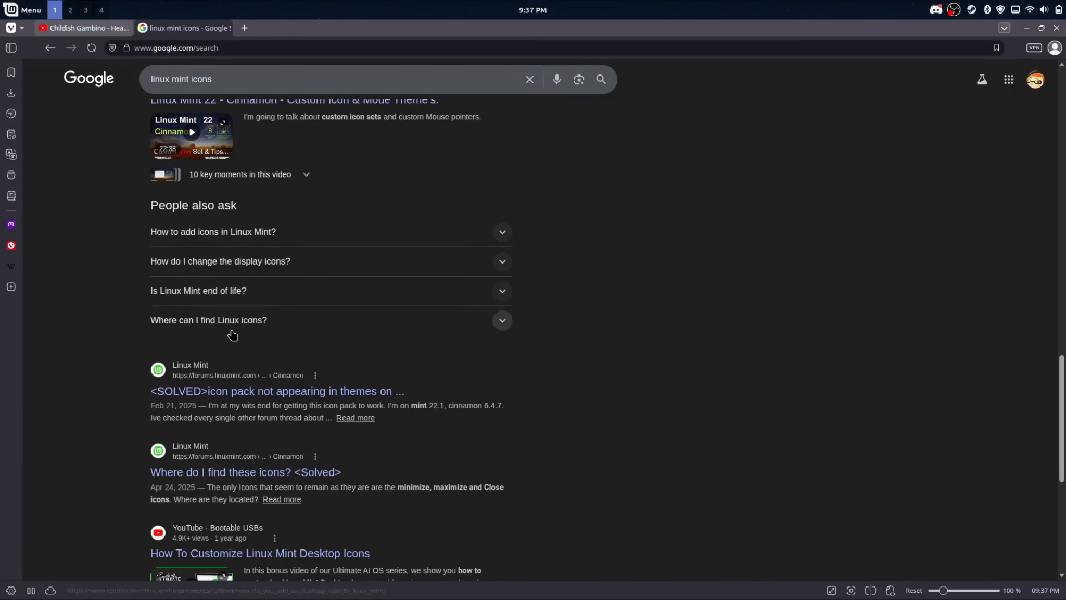
scroll(233, 334, "up", 15)
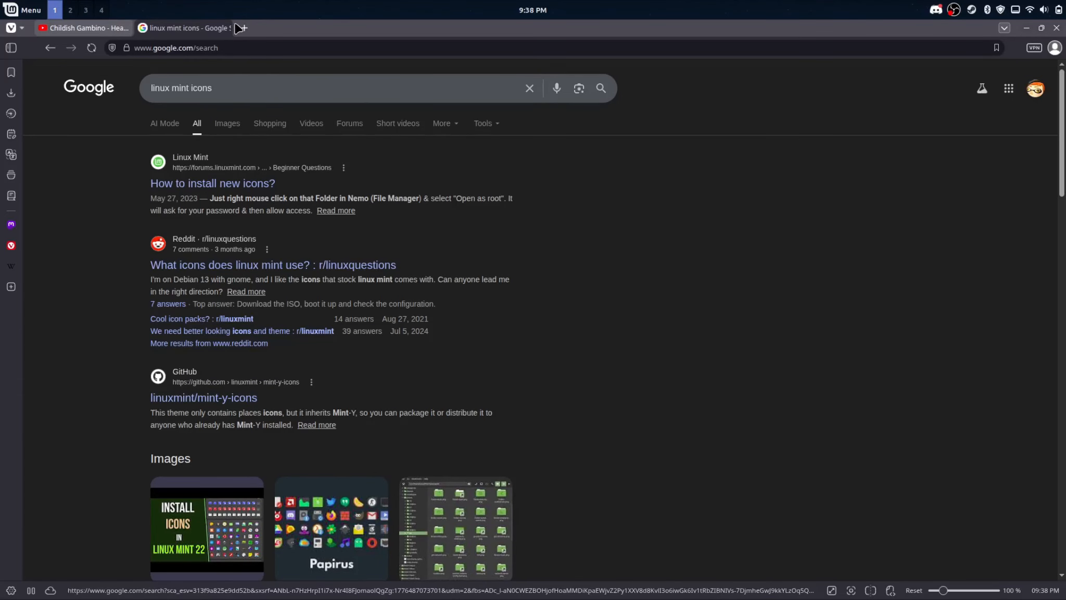
Step: Search Google for "cinnamon themes" and open the Cinnamon Spices Themes page from the results
left_click(250, 92)
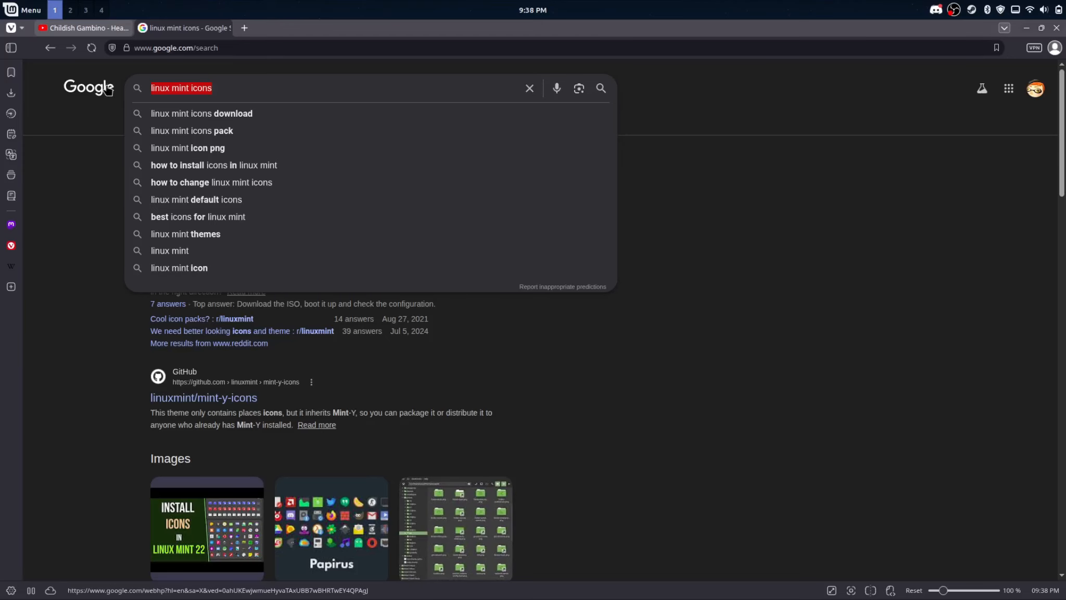
type("cinnamonn")
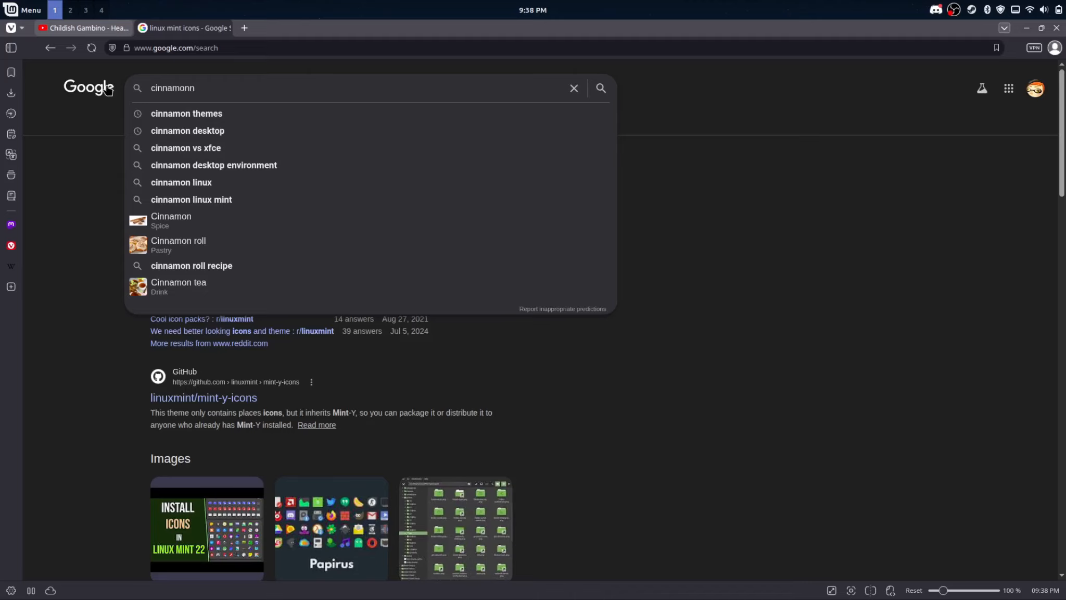
left_click(168, 115)
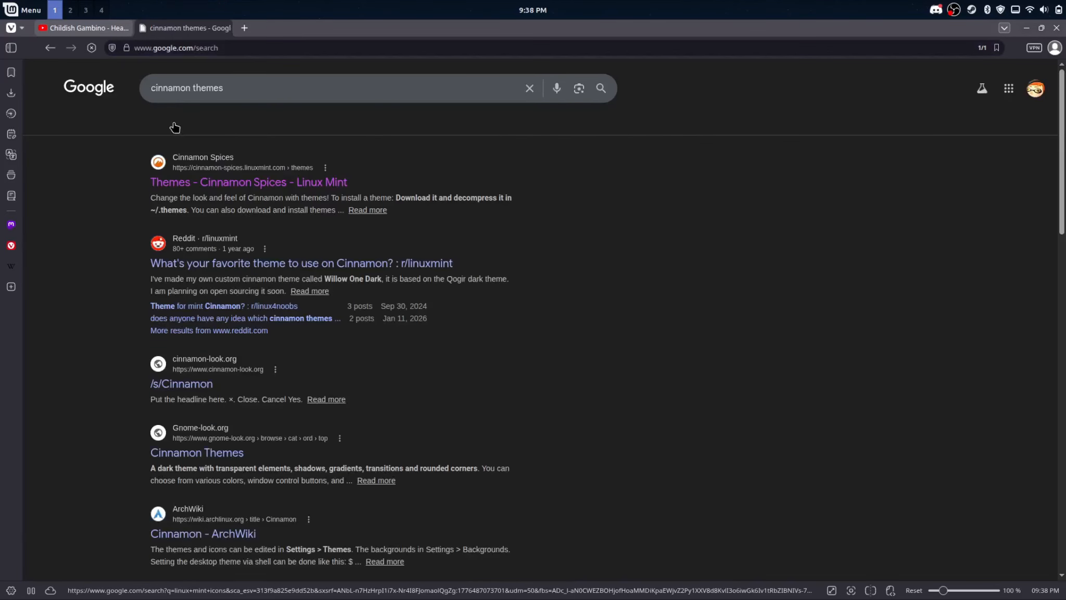
left_click(210, 189)
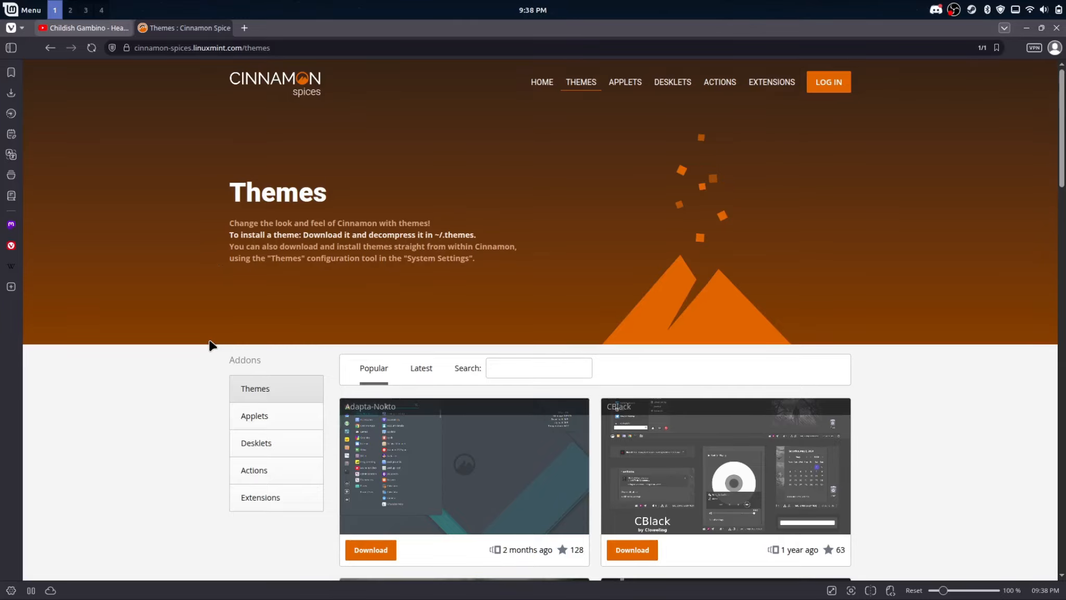
scroll(210, 345, "down", 3)
scroll(210, 345, "up", 3)
Step: Search Google for "linux mint custom icons" in a new tab and skim the results
left_click(244, 29)
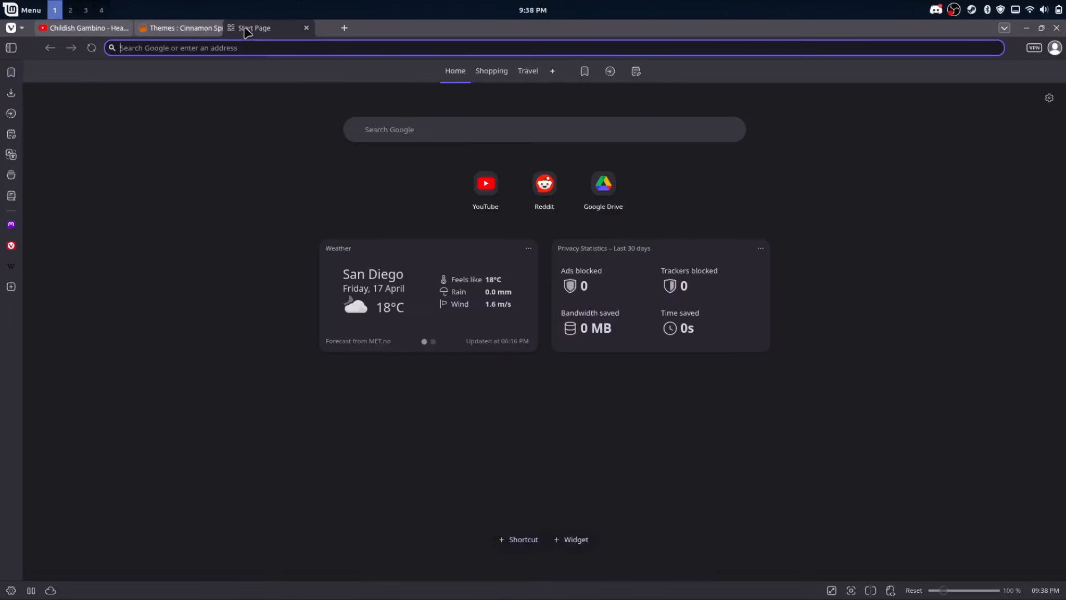
type("linux mint custom icons")
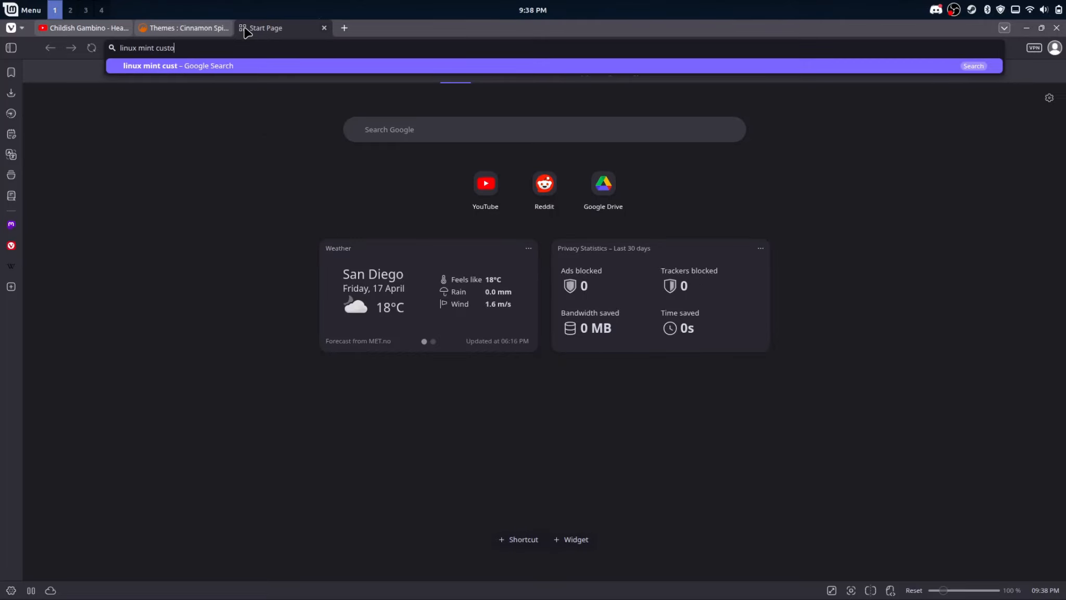
key("Return")
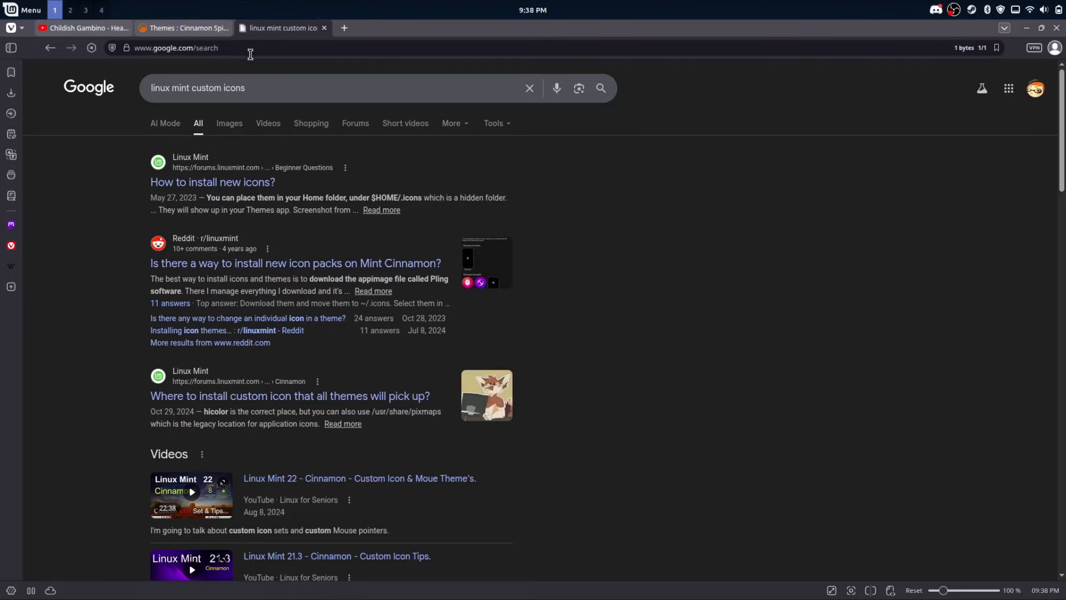
scroll(236, 206, "down", 2)
scroll(236, 207, "down", 15)
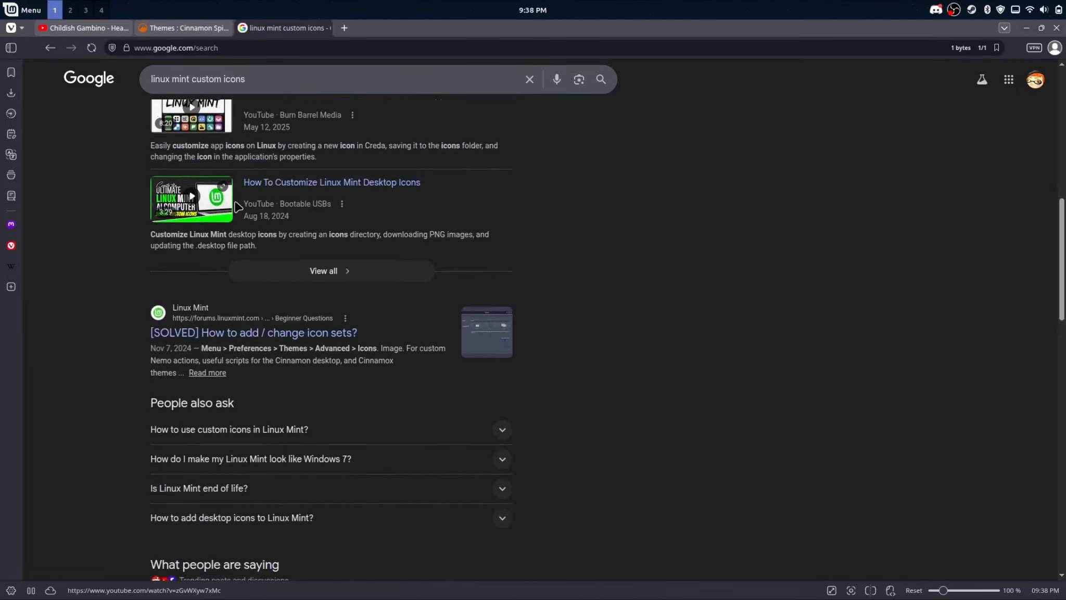
scroll(235, 207, "down", 10)
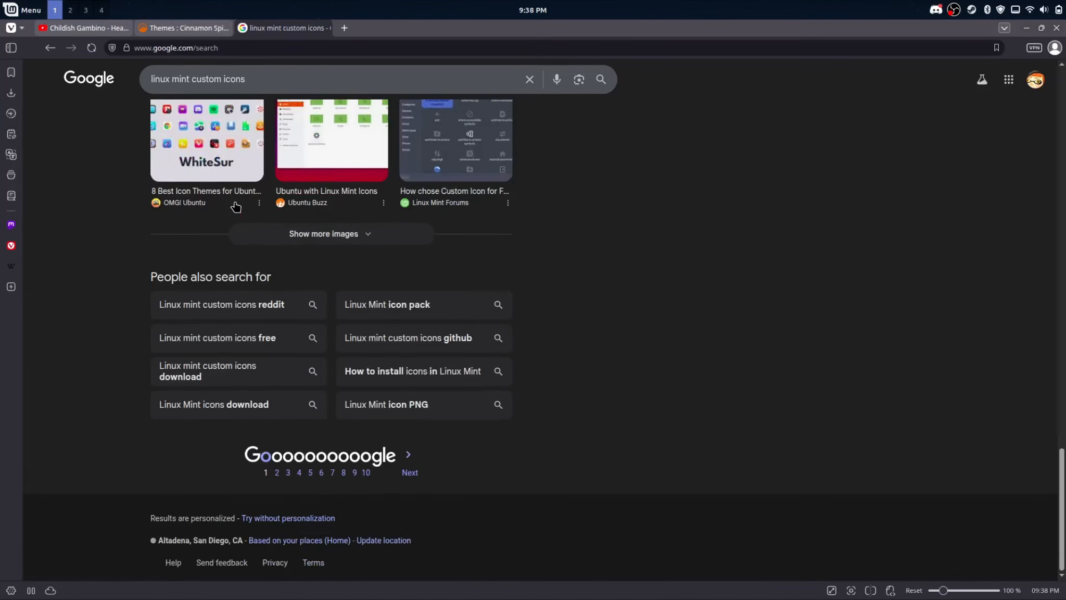
scroll(236, 207, "up", 20)
scroll(236, 207, "down", 1)
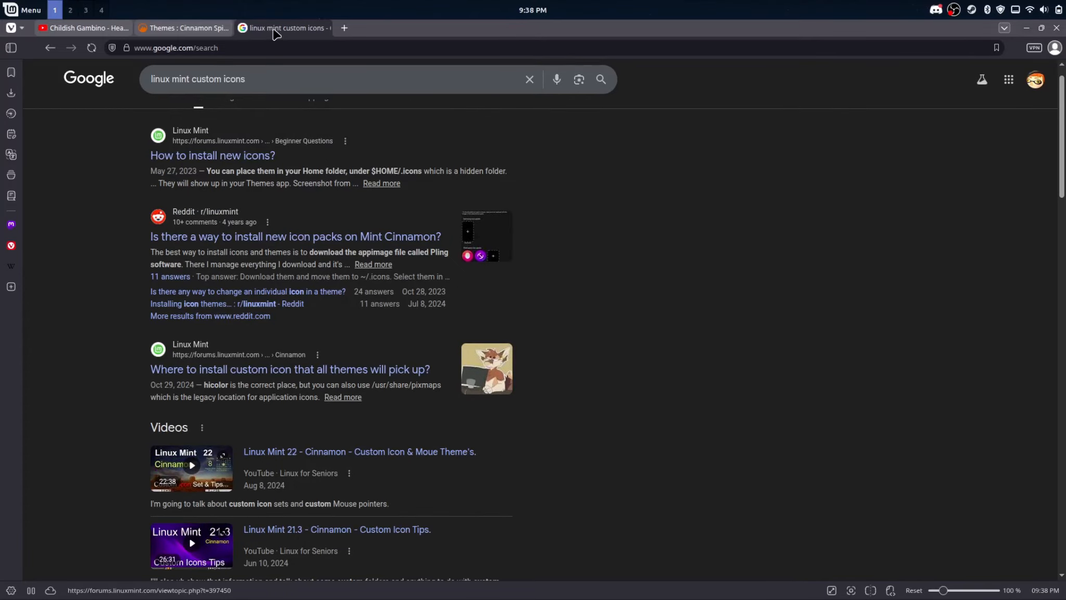
Step: Open the Linux Mint Forums thread "How to install new icons?" and skim through its replies
left_click(247, 159)
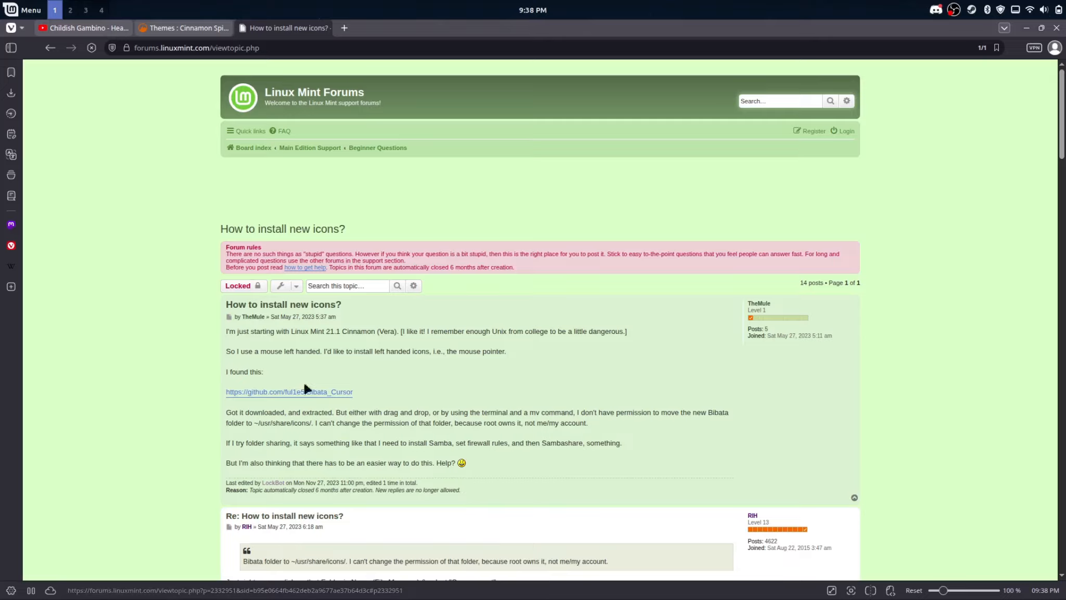
scroll(237, 398, "down", 10)
scroll(301, 402, "down", 8)
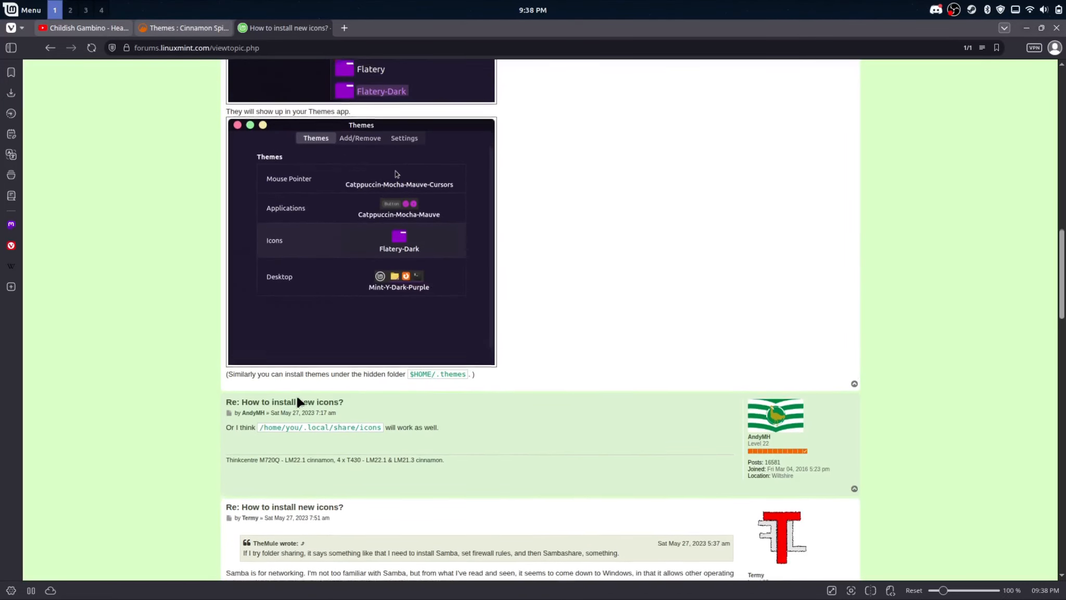
scroll(298, 400, "down", 15)
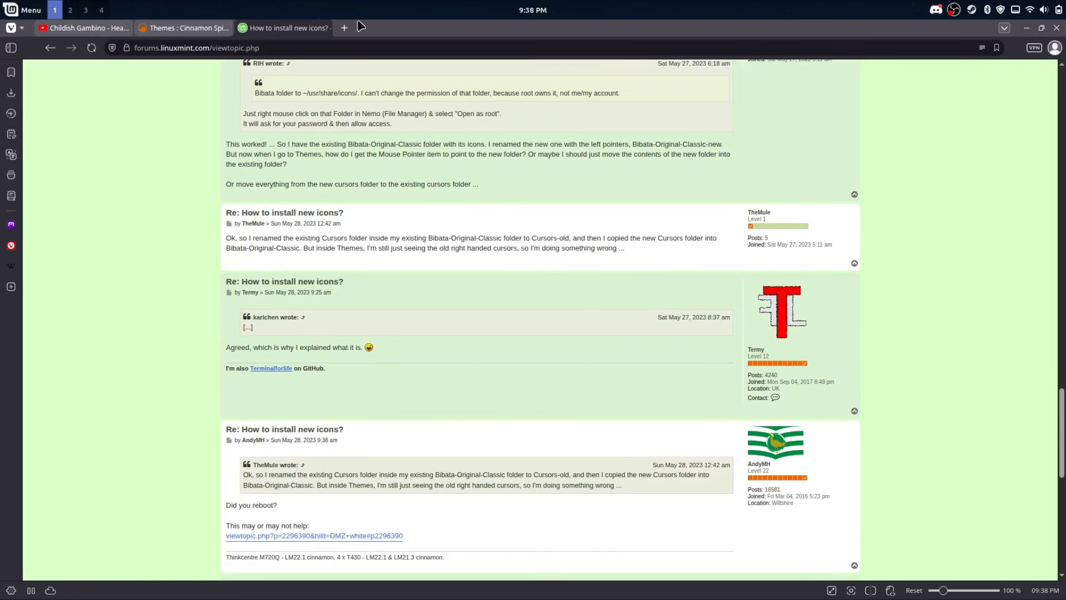
Step: Search Google for "kde icons" in a new tab and open the KDE Store's Full Icon Themes page
left_click(345, 27)
type("kde icons")
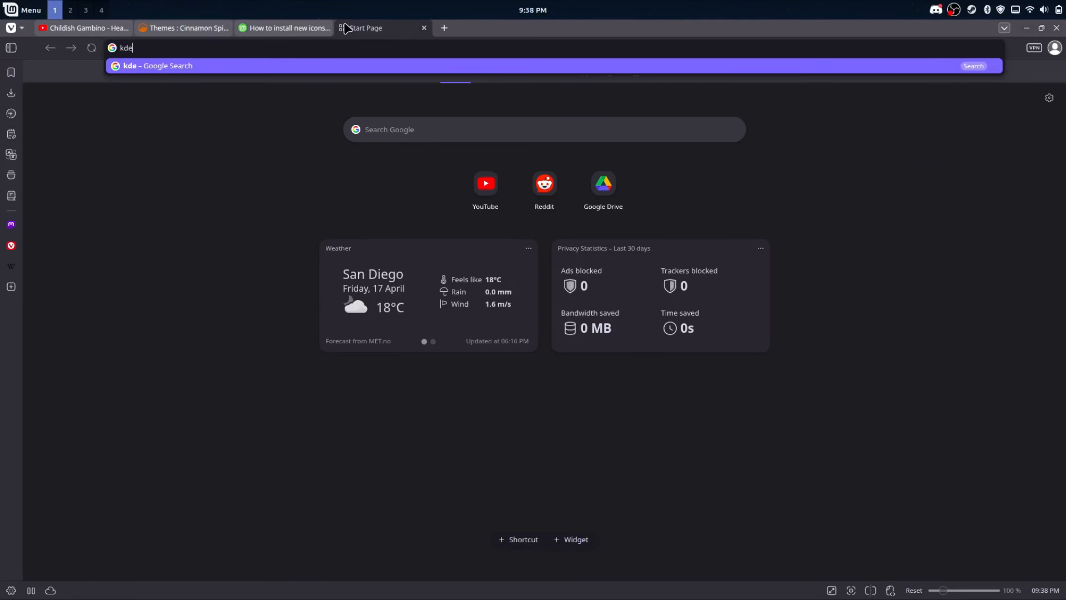
key("Return")
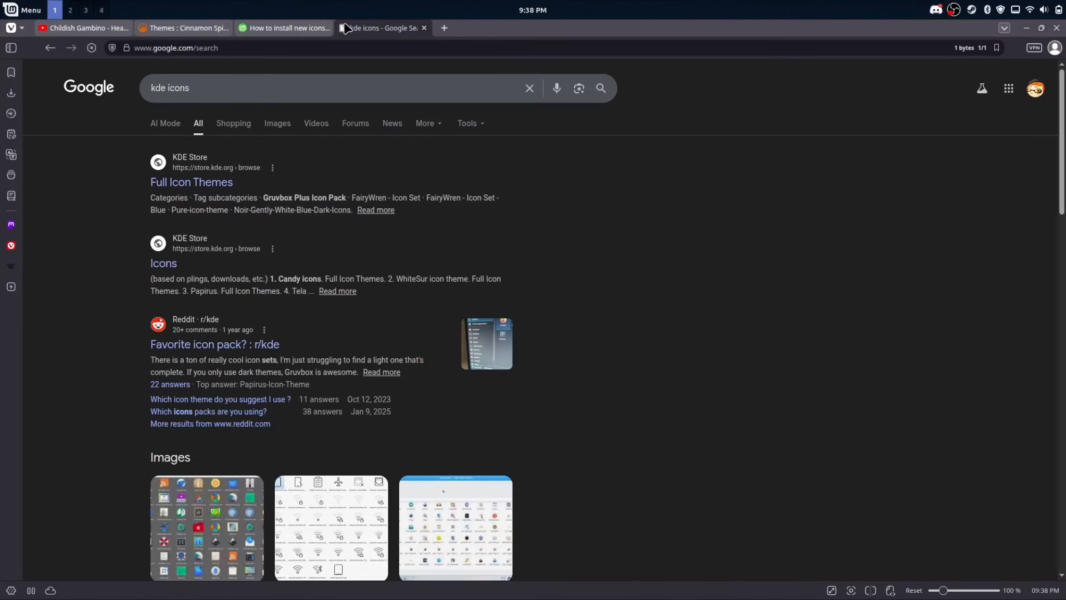
left_click(221, 182)
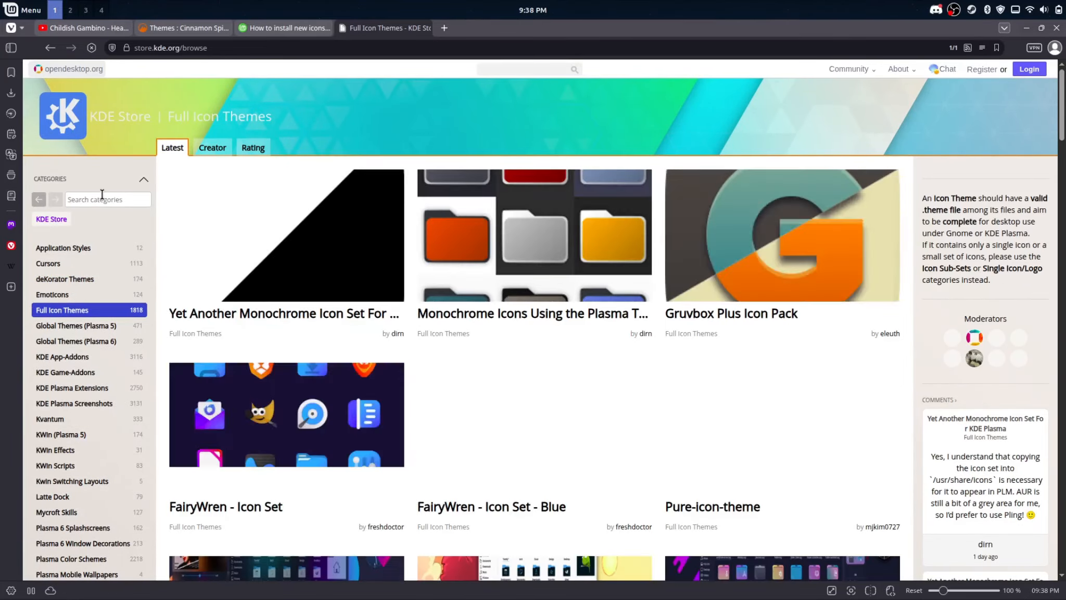
Step: Switch to the Cinnamon Spices tab, go to its home page, and look over the addon categories
left_click(189, 29)
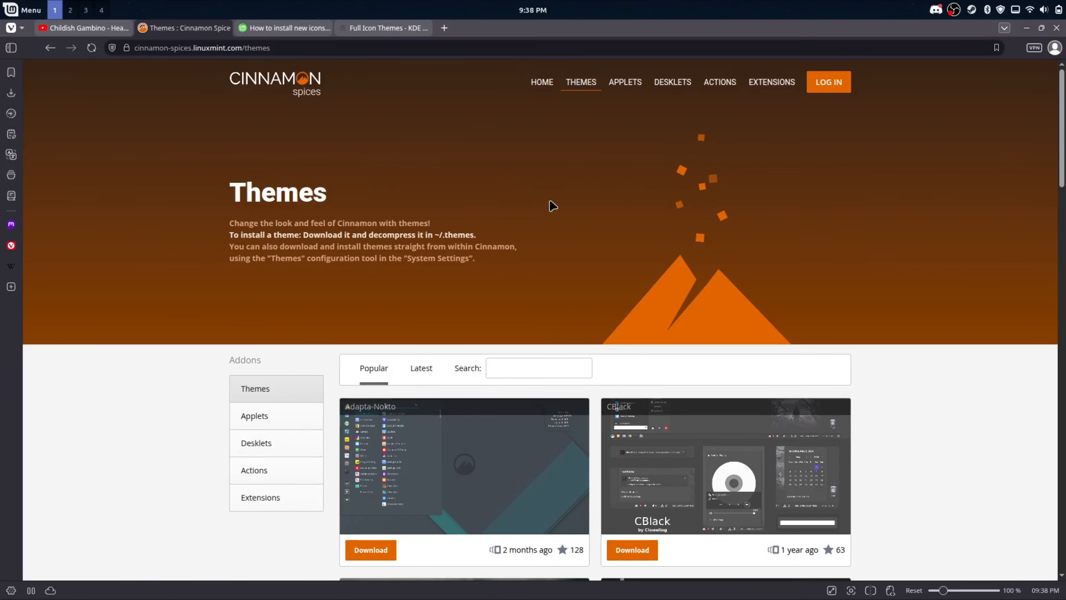
left_click(542, 83)
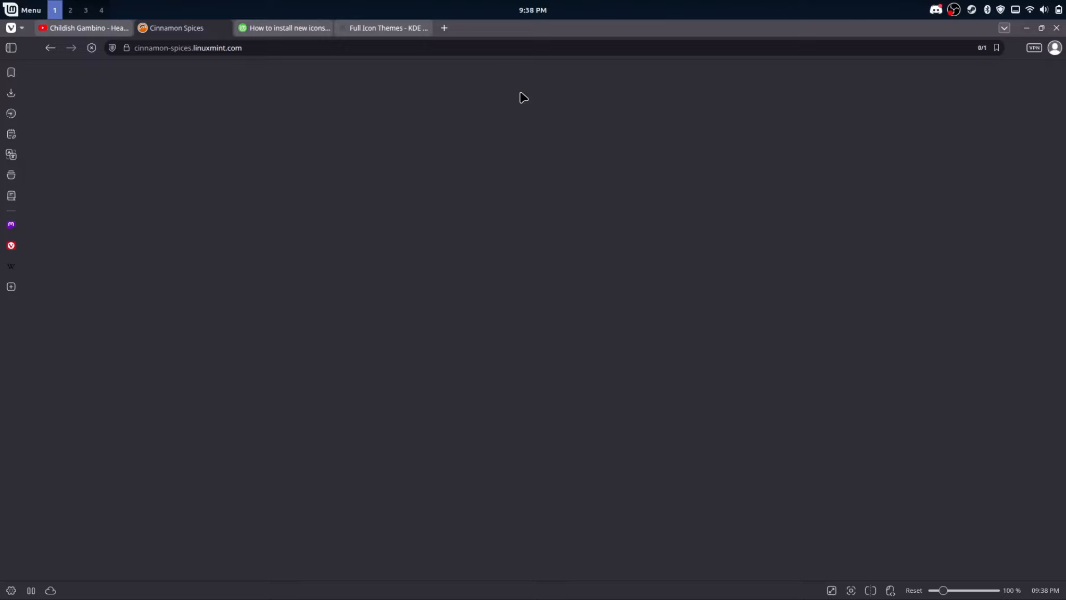
scroll(500, 133, "down", 4)
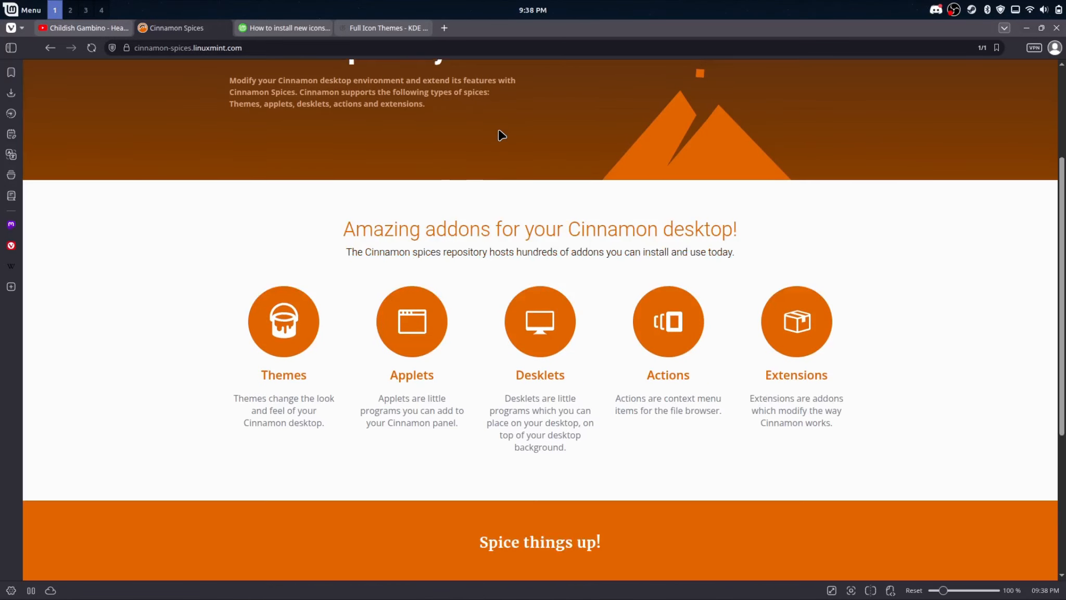
scroll(500, 133, "up", 3)
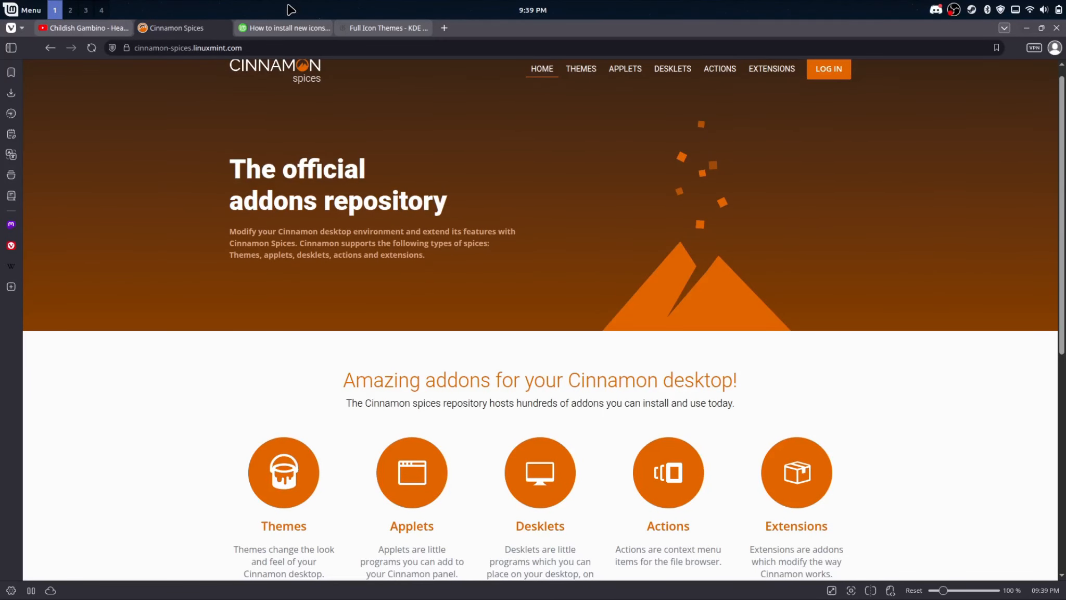
Step: Browse the KDE Store's Full Icon Themes listing, and return to the "kde icons" search results
left_click(392, 29)
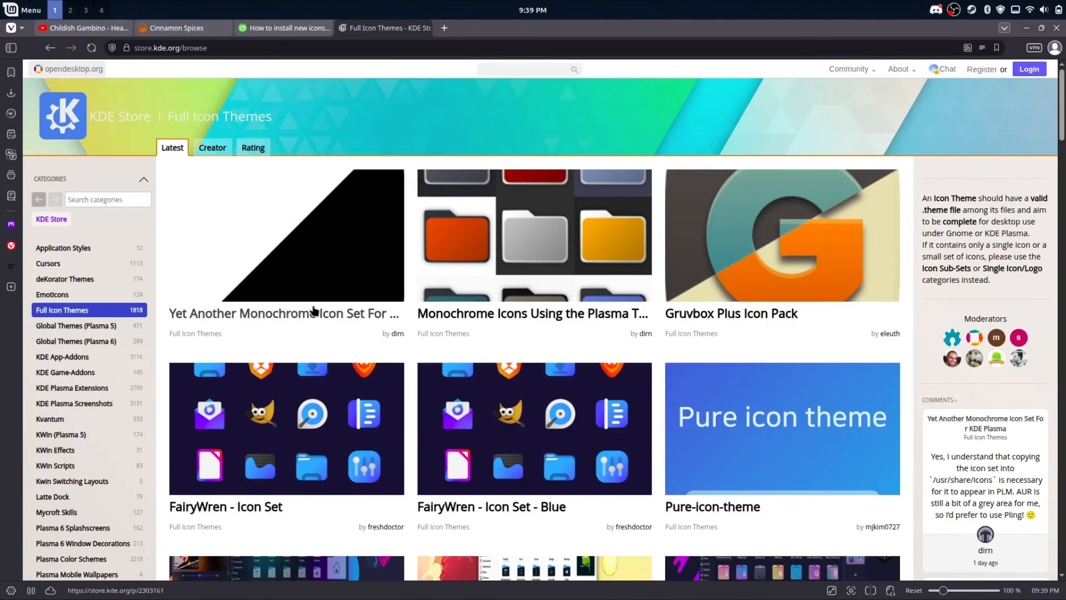
scroll(314, 309, "down", 10)
scroll(314, 311, "down", 8)
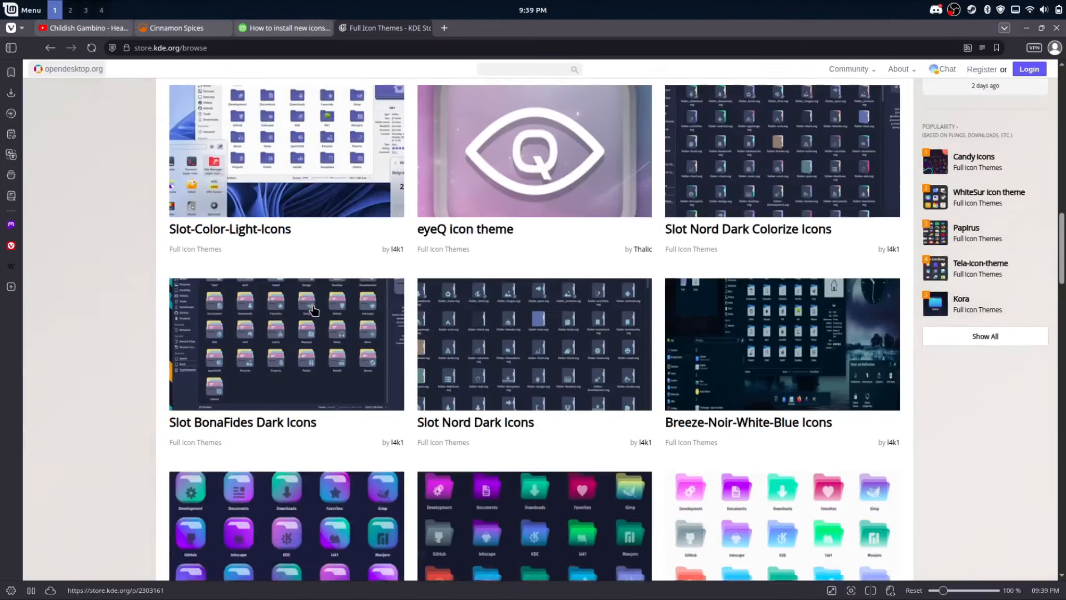
scroll(314, 311, "down", 9)
scroll(314, 311, "down", 3)
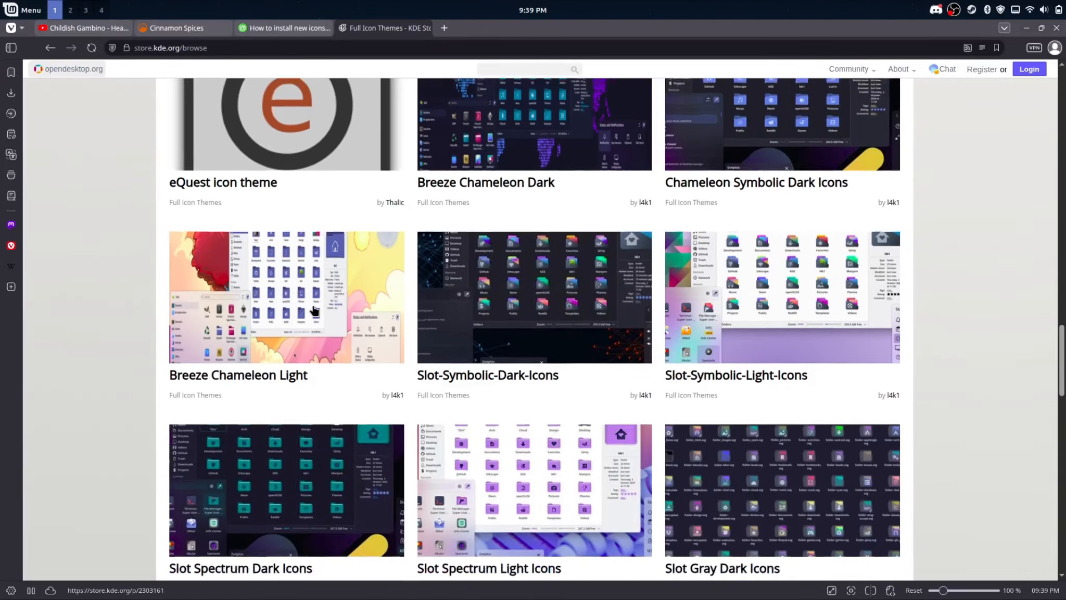
scroll(314, 311, "up", 20)
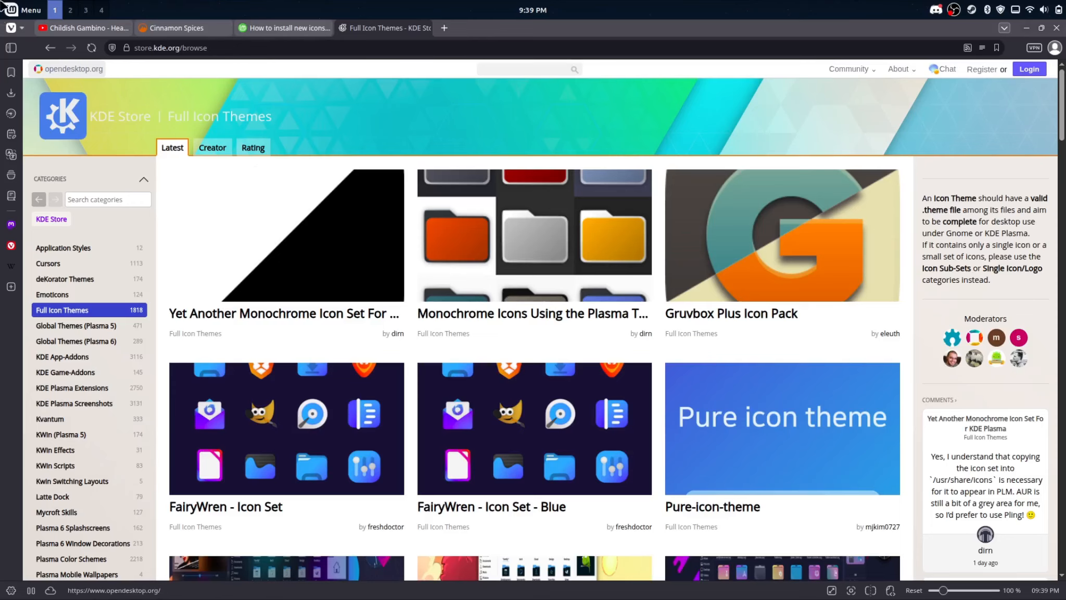
left_click(48, 49)
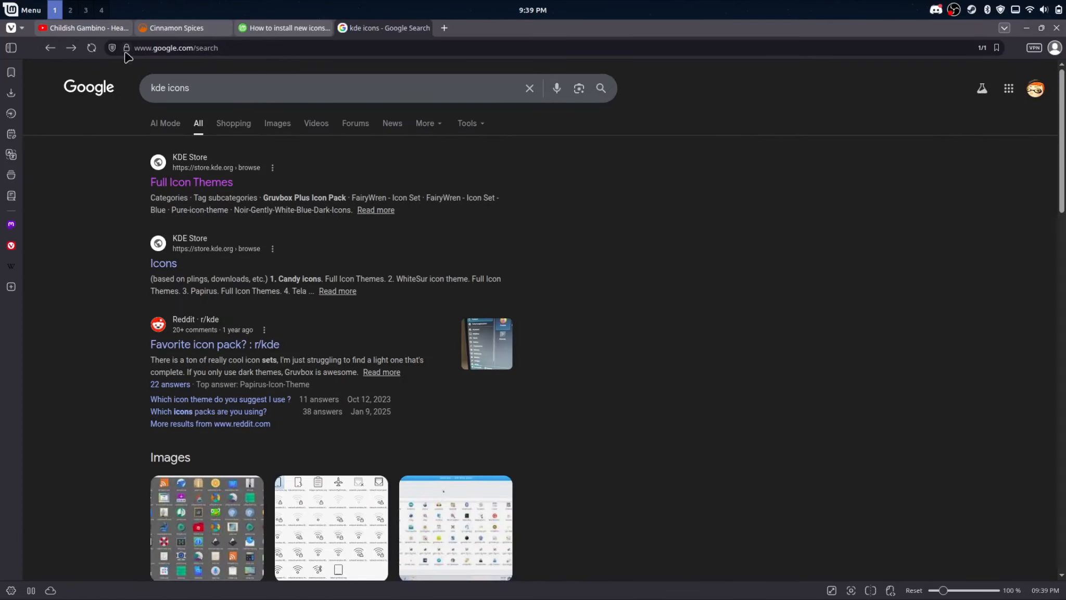
Step: Look over the Cinnamon Spices home page again for an icons category
left_click(178, 32)
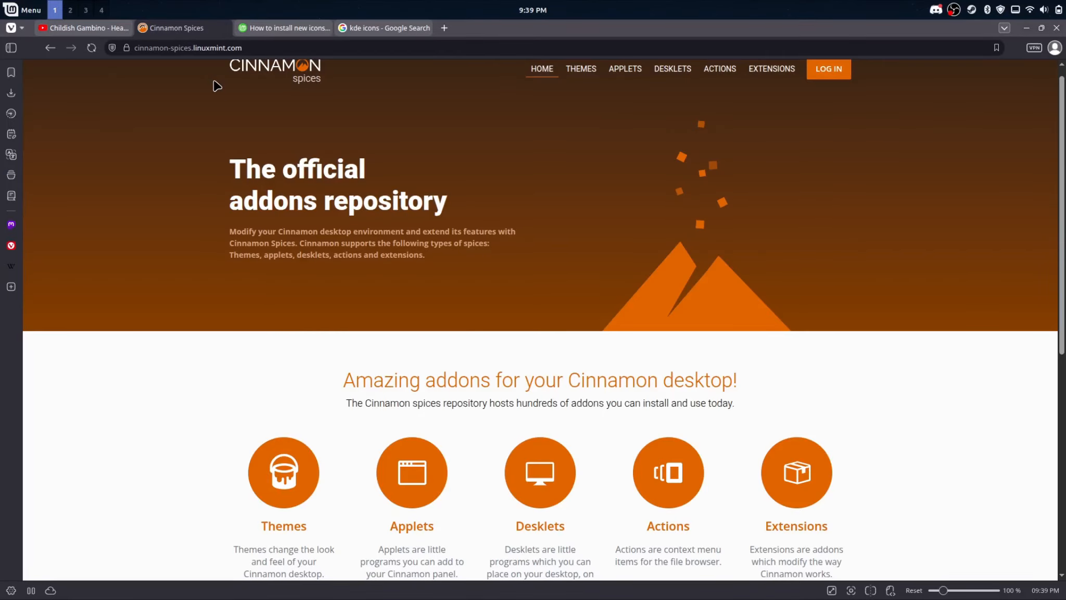
scroll(216, 86, "down", 5)
scroll(214, 83, "up", 5)
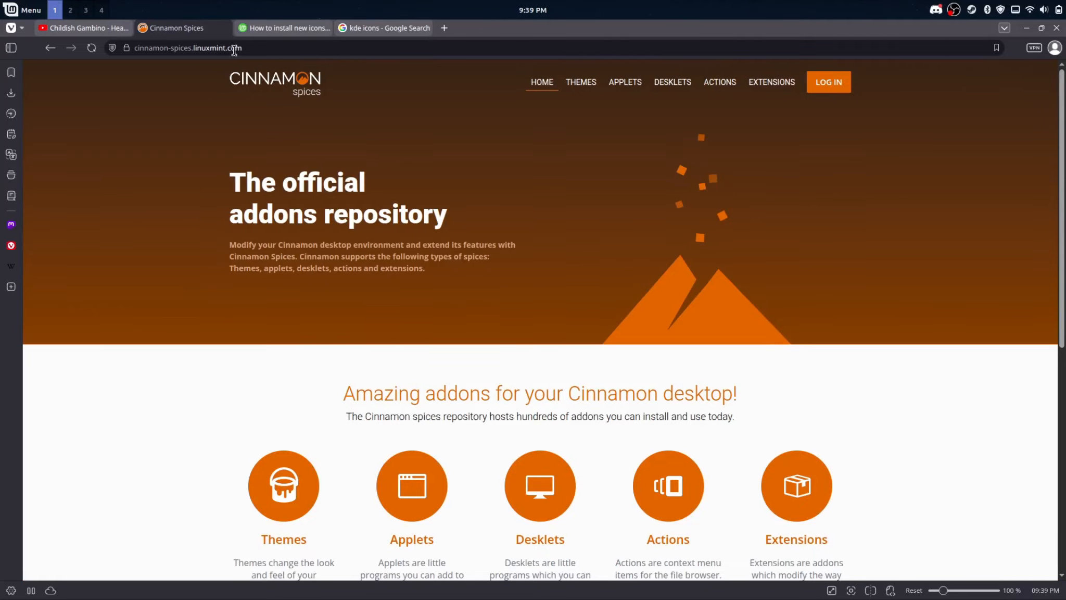
Step: Search Google for "cinnamon desktop icons" in a new tab and open OpenDesktop.org's Full Icon Themes page for Cinnamon
left_click(447, 28)
type("cinnamon deskto")
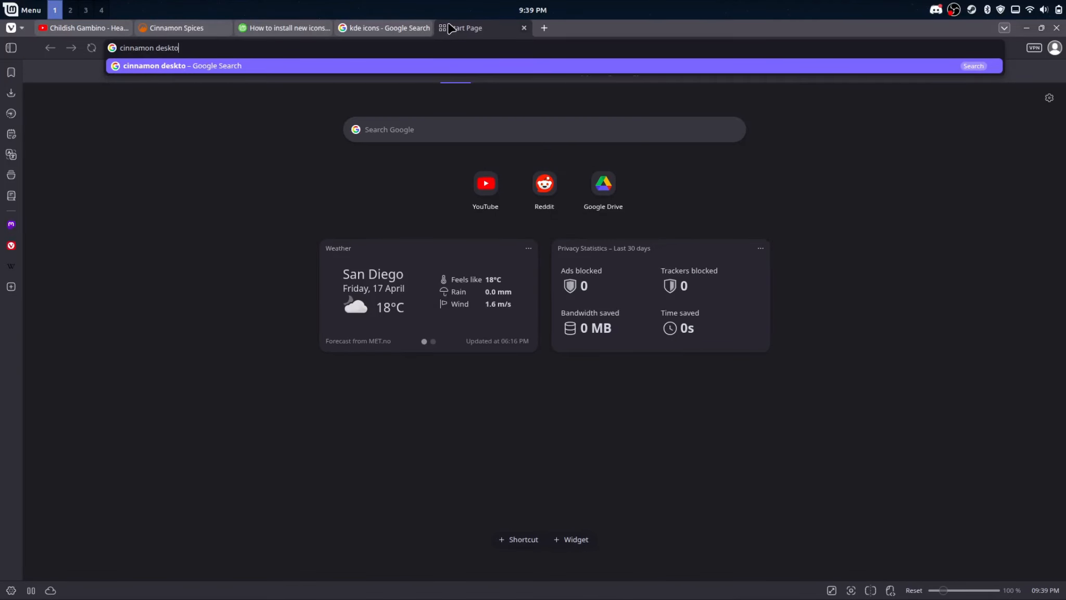
type("p icons")
key("Return")
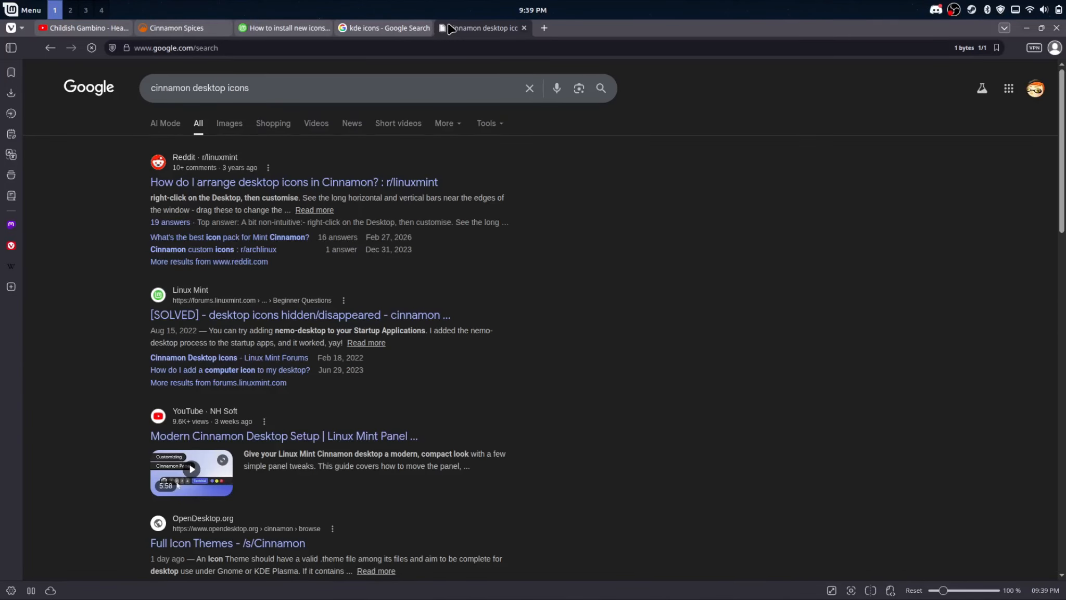
left_click(225, 555)
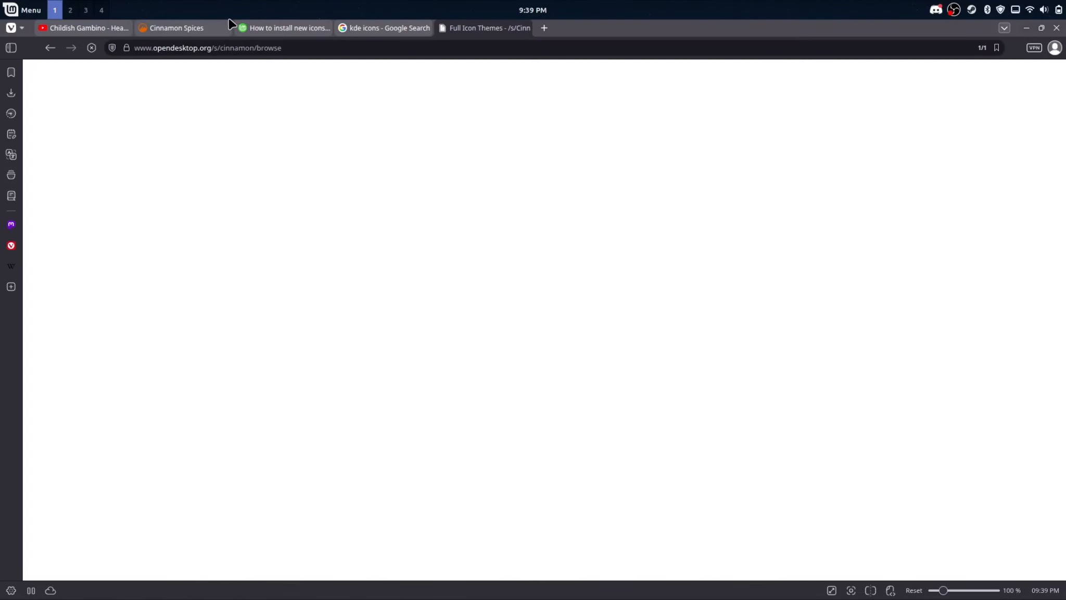
Step: Close the Cinnamon Spices, forum thread and "kde icons" tabs, keeping the OpenDesktop page open
left_click(226, 28)
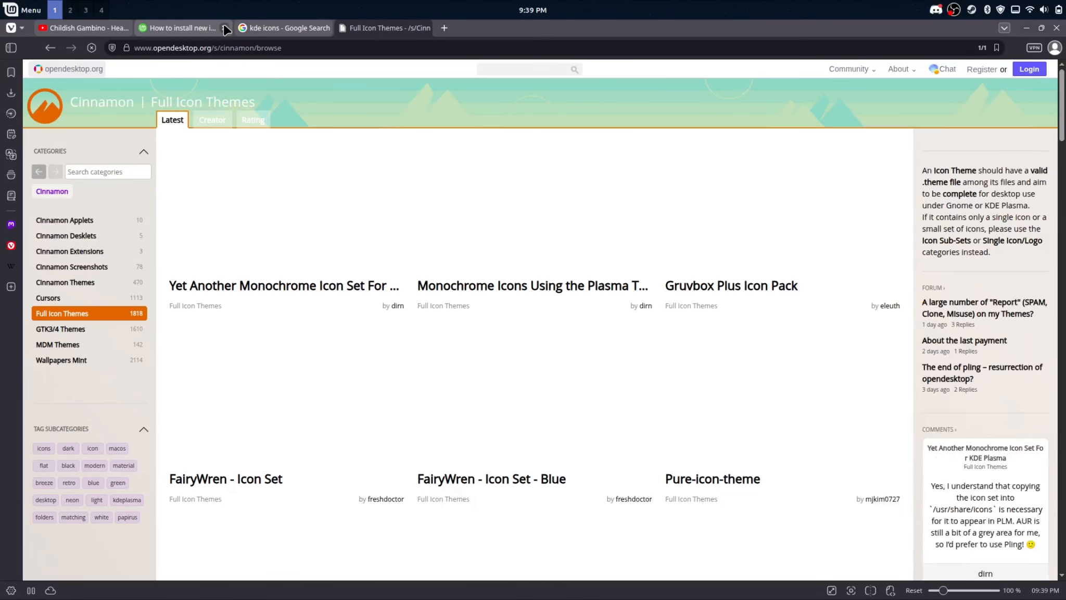
left_click(226, 28)
left_click(226, 28)
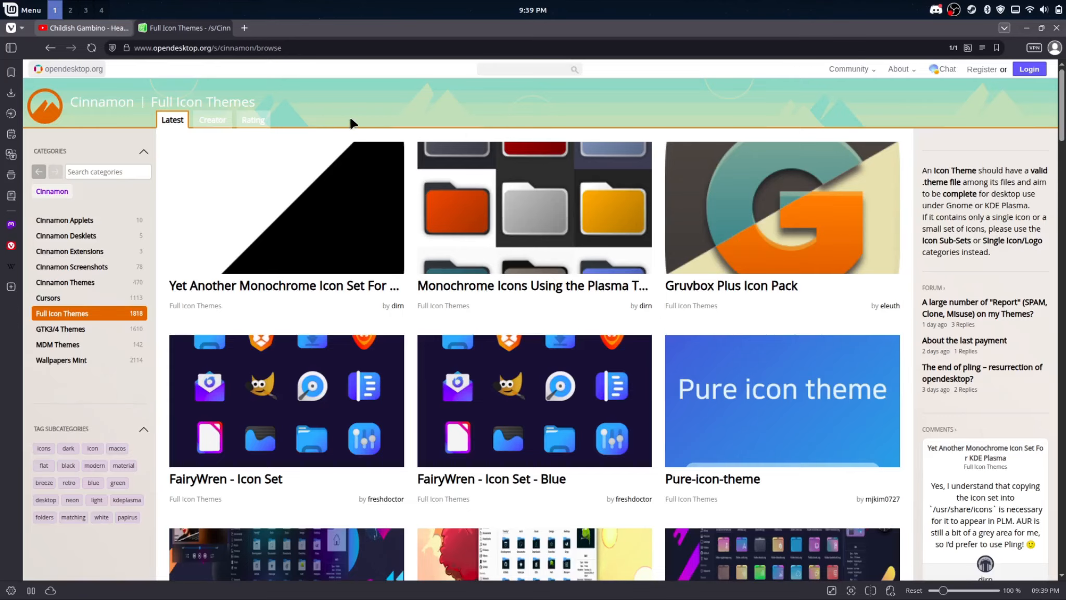
Step: Download plasma-monochrome-icons.tar.gz from the "Monochrome Icons Using the Plasma Theme Color Scheme" page and close the browser's downloads list
scroll(349, 120, "down", 15)
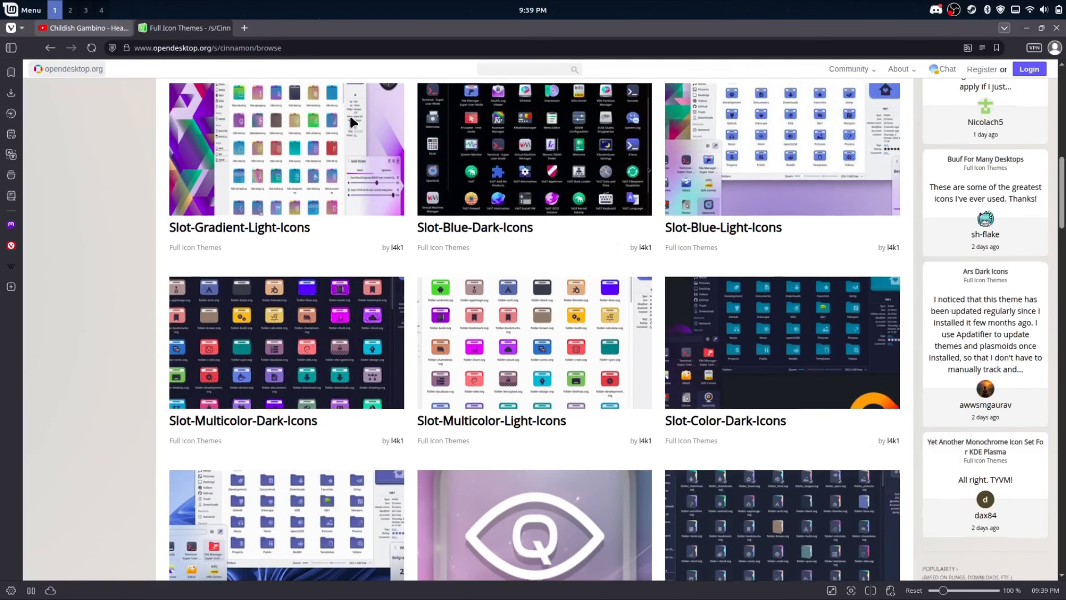
scroll(350, 120, "up", 15)
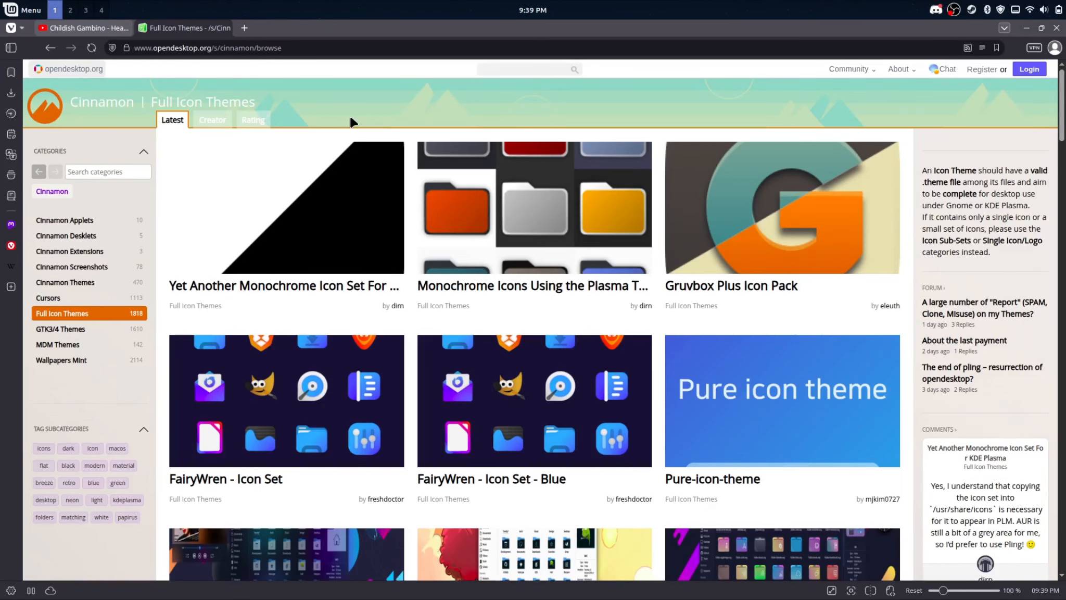
left_click(539, 225)
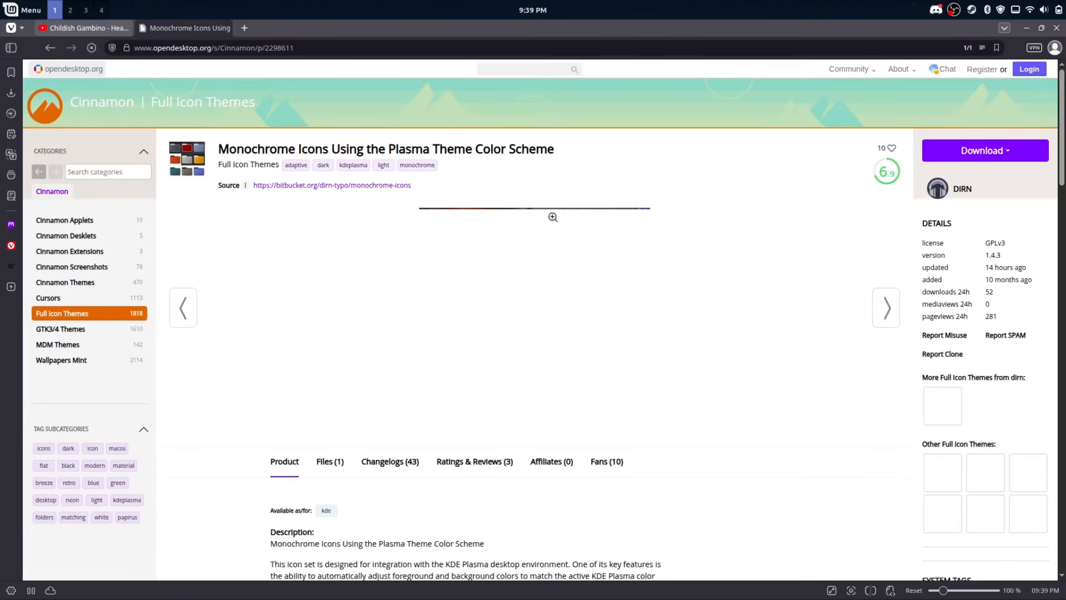
left_click(952, 152)
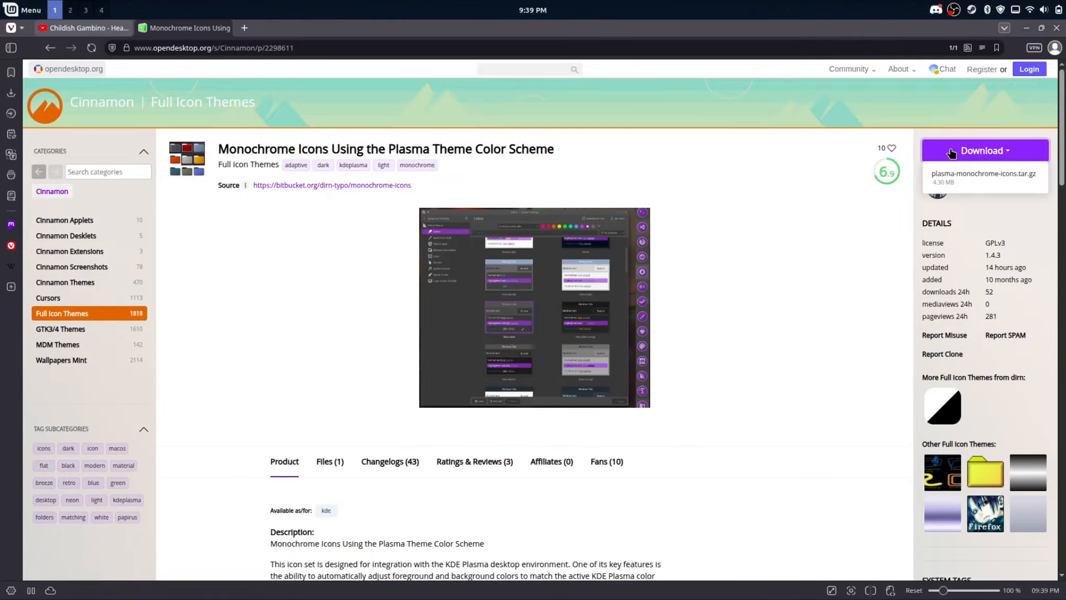
left_click(964, 174)
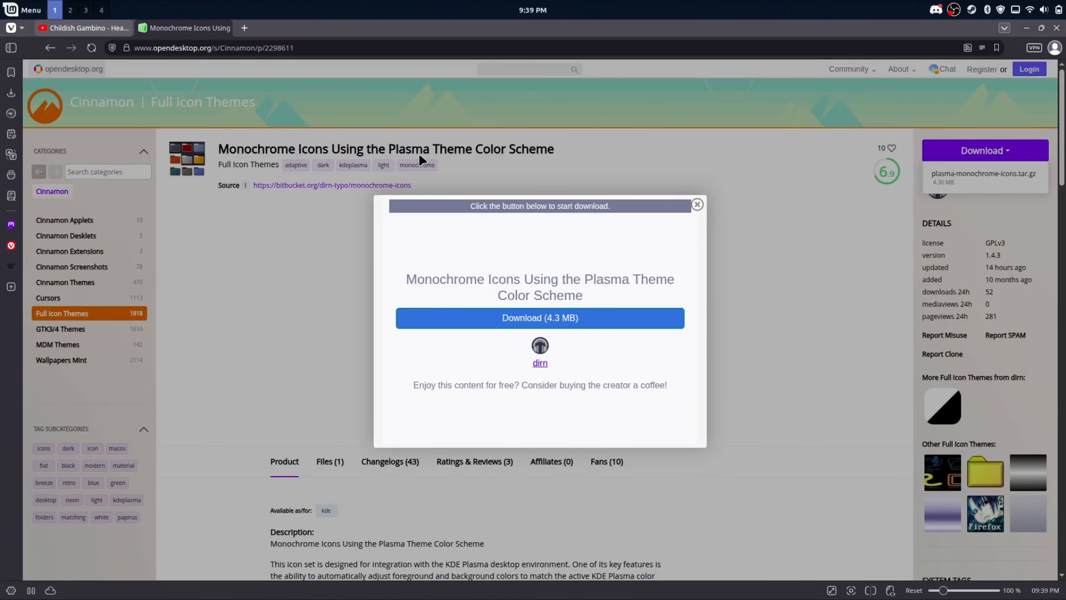
left_click(457, 323)
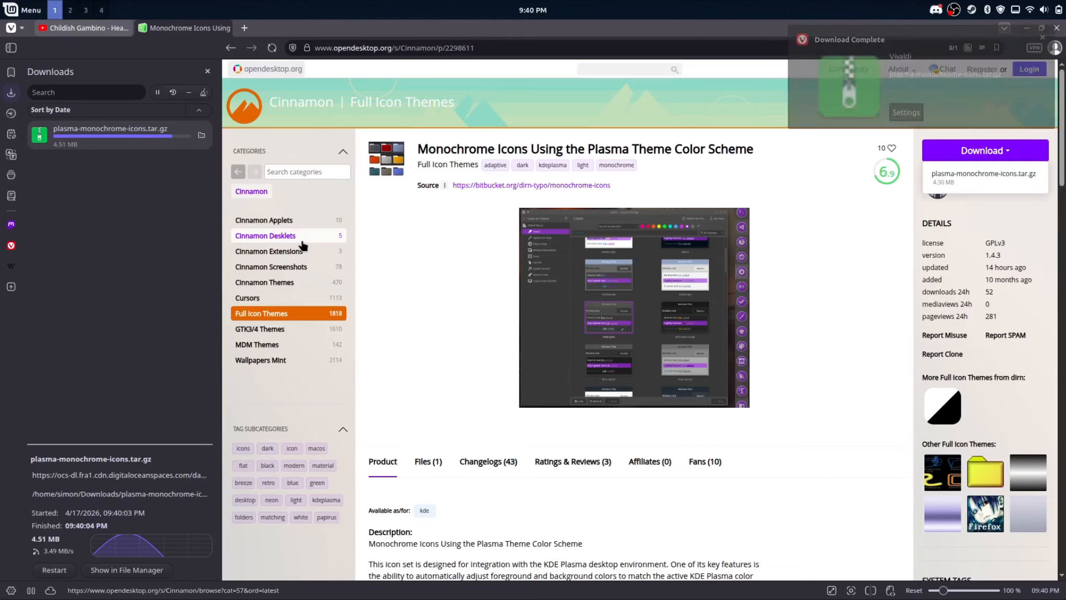
left_click(206, 72)
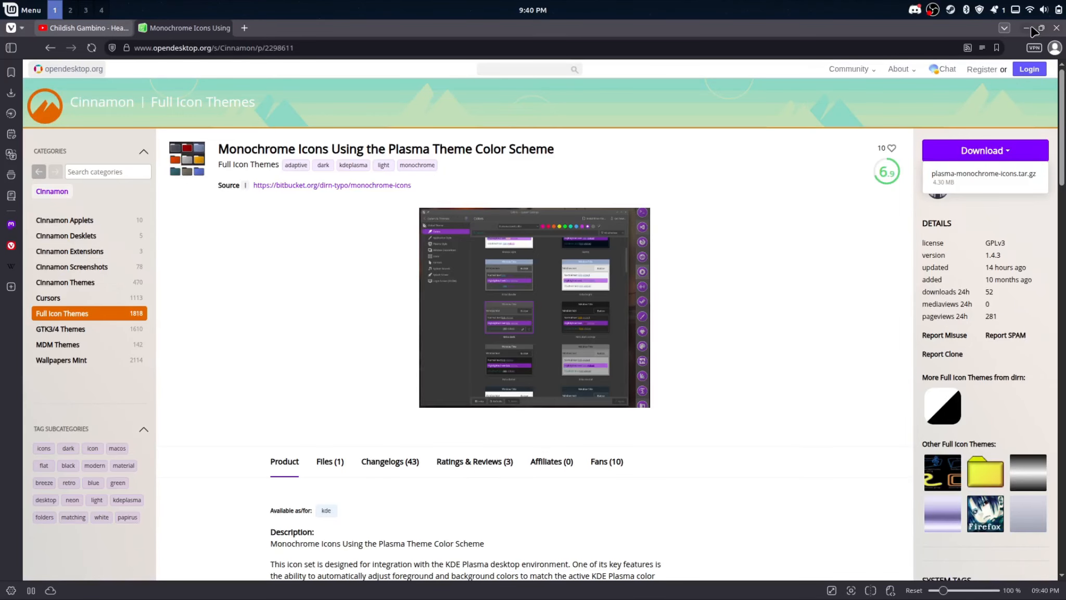
Step: Extract the plasma-monochrome-icons folder from the downloaded plasma-monochrome-icons.tar.gz archive into the home directory's .icons folder
left_click(1028, 29)
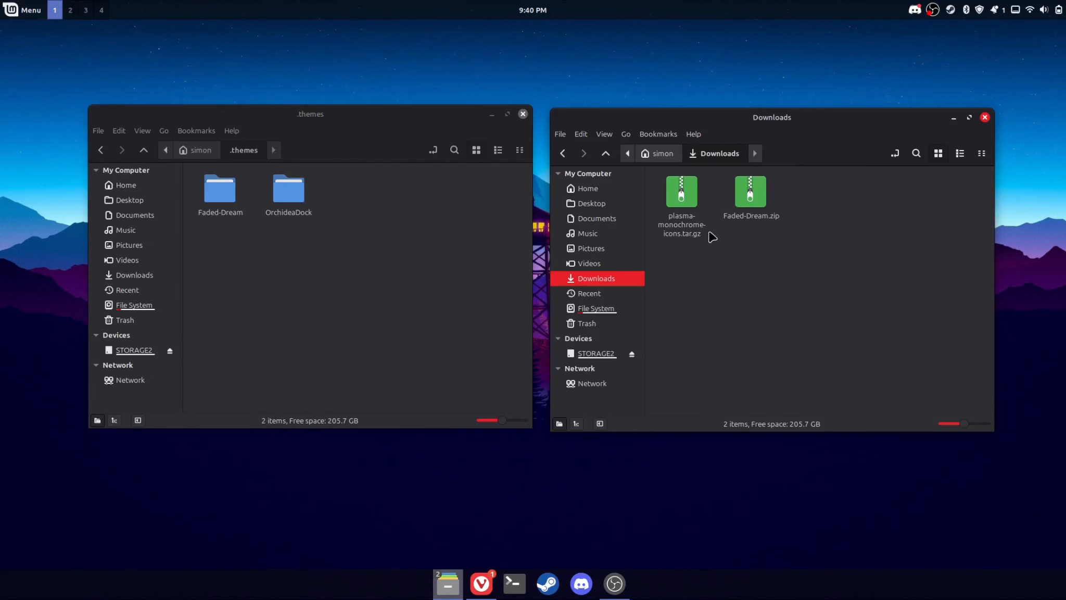
double_click(672, 189)
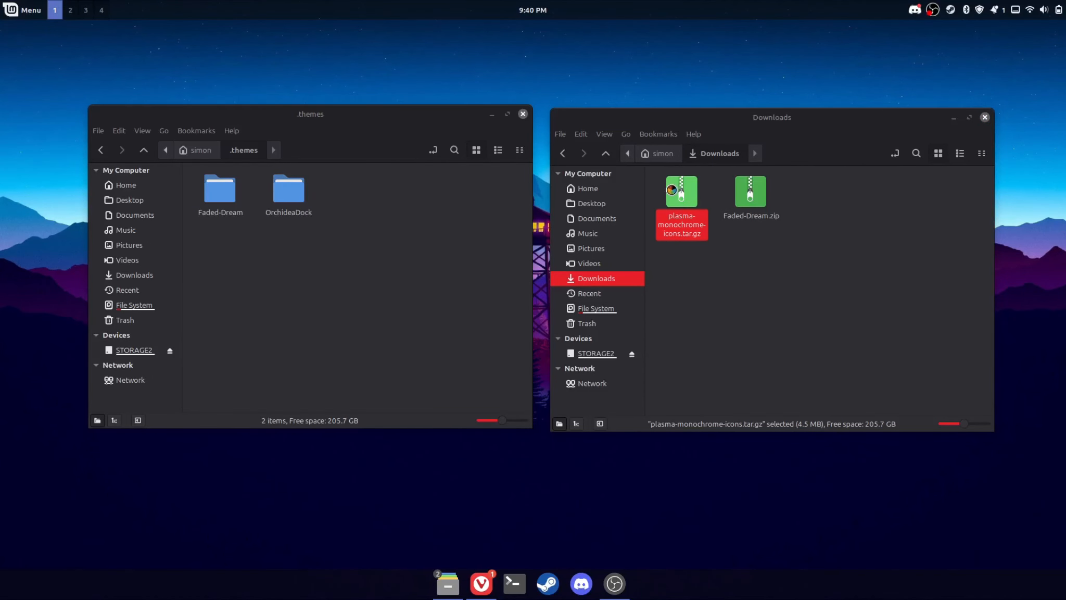
left_click(457, 278)
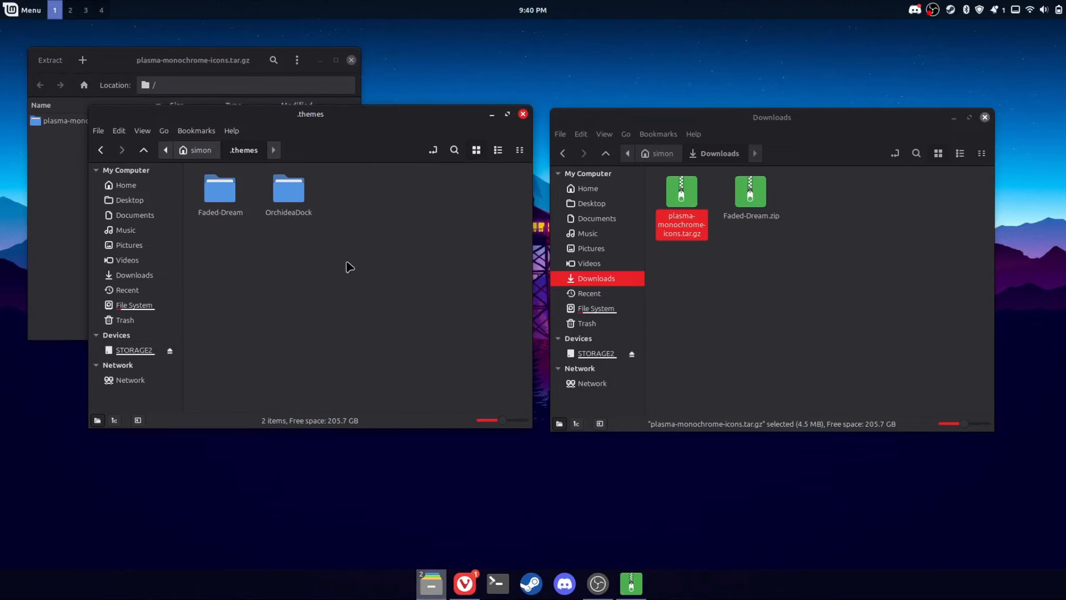
left_click(100, 150)
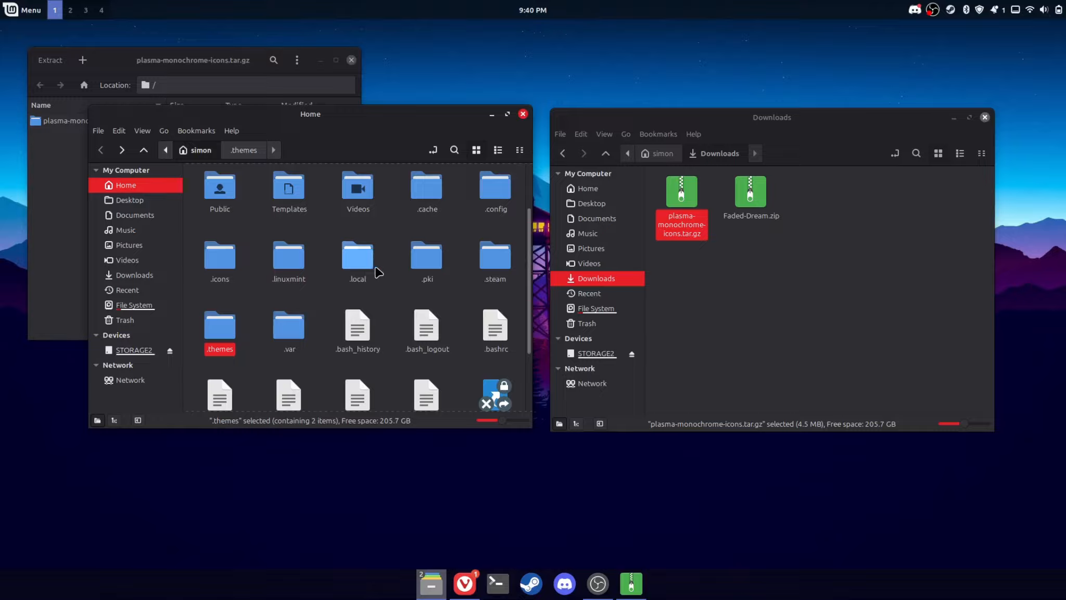
double_click(235, 275)
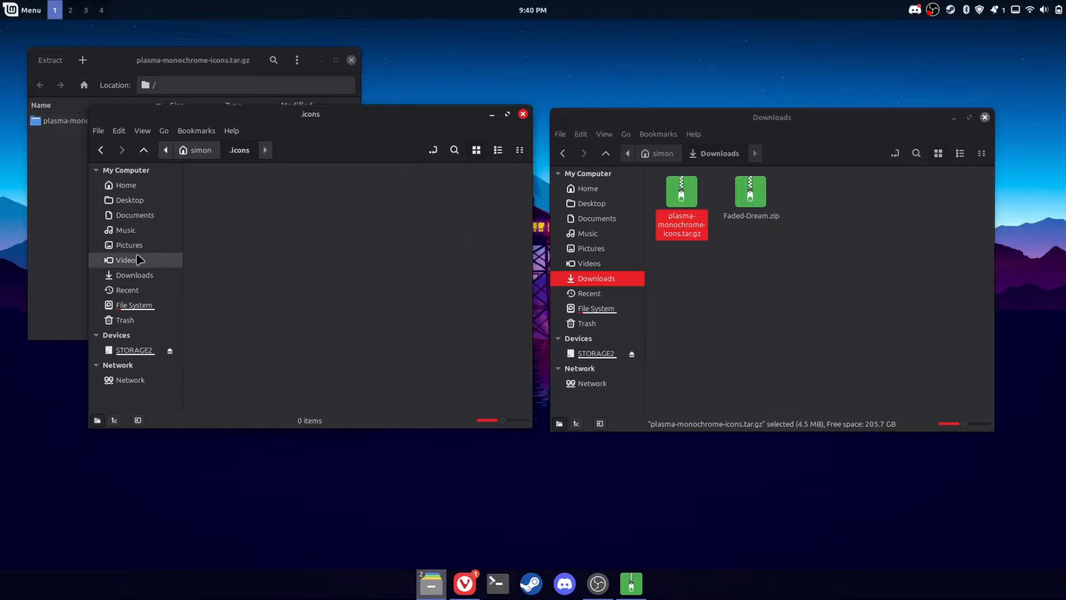
left_click(67, 245)
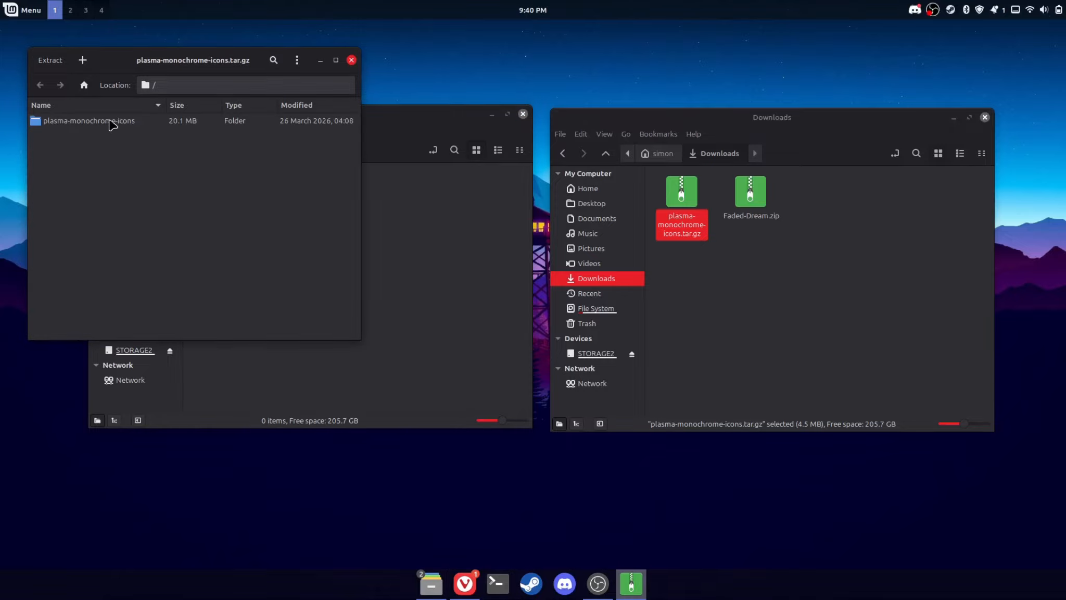
left_click_drag(111, 123, 506, 297)
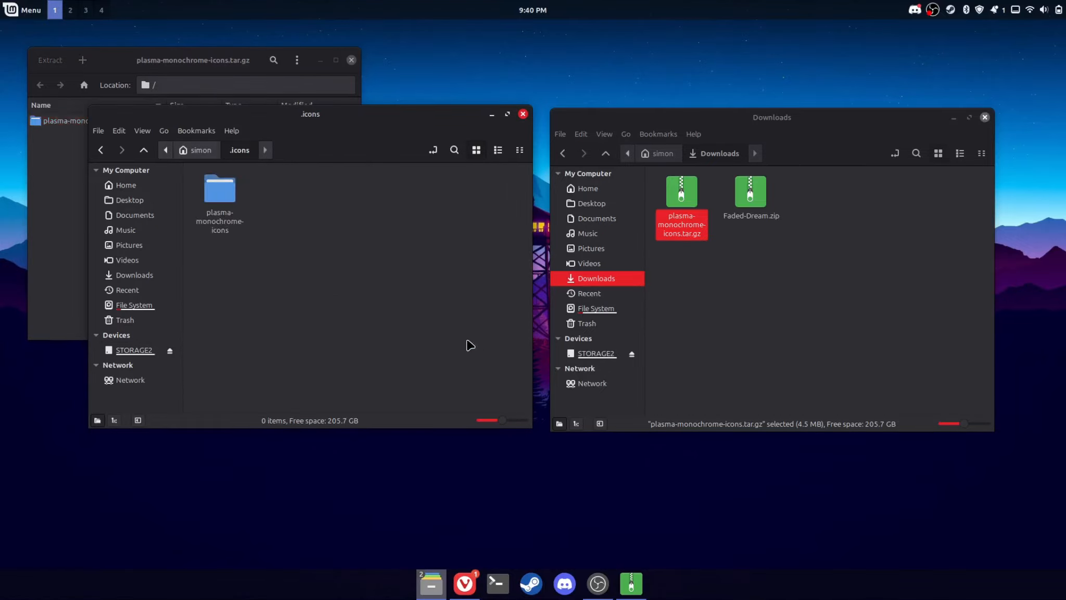
Step: Open the Themes settings and look through the available icon themes for the newly extracted set
key("super")
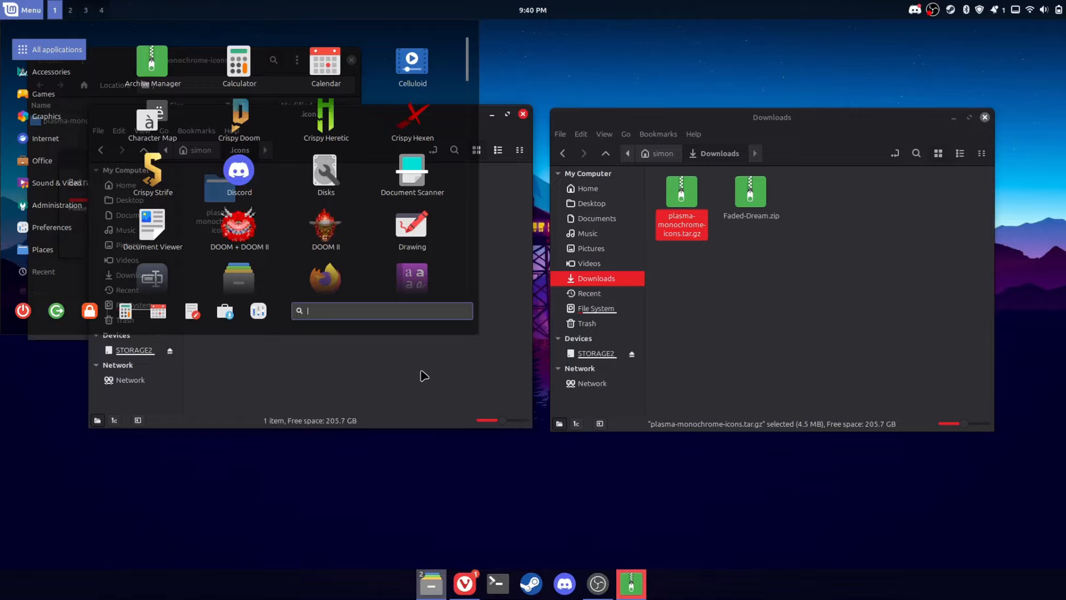
type("themes")
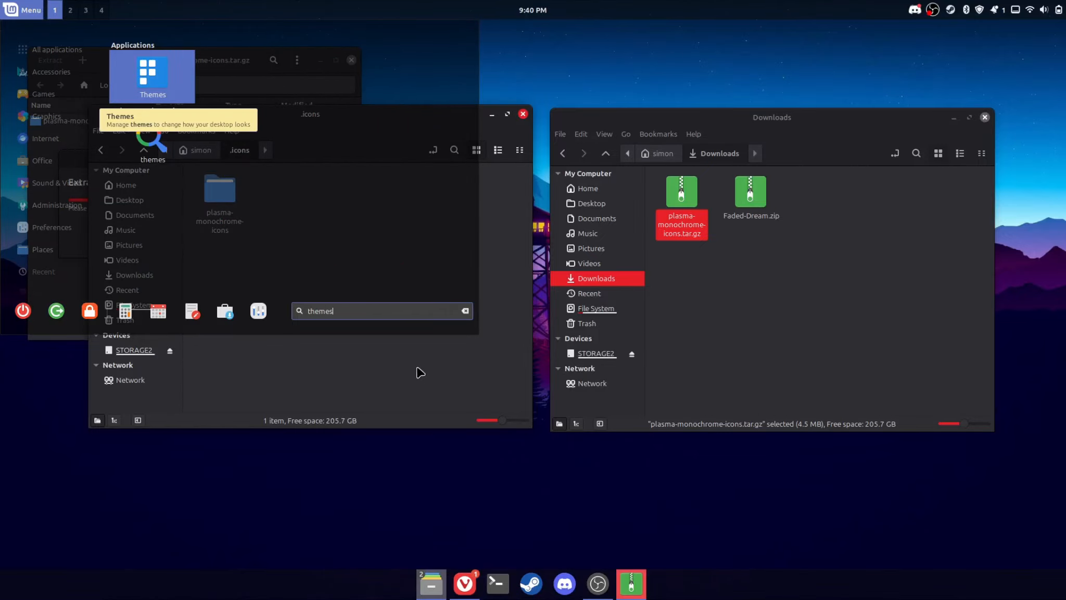
left_click(165, 71)
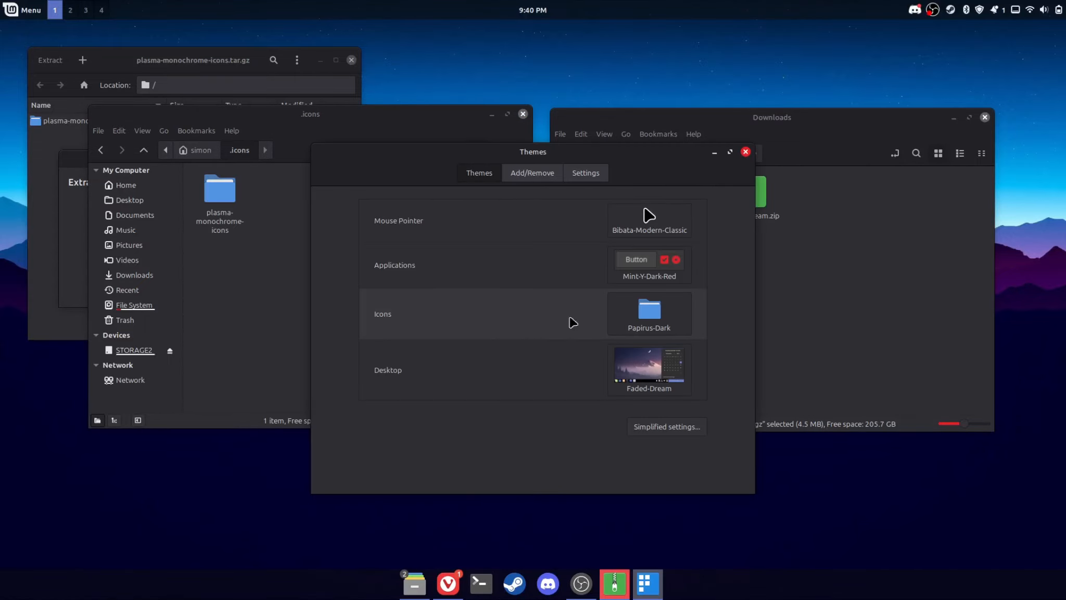
left_click(647, 320)
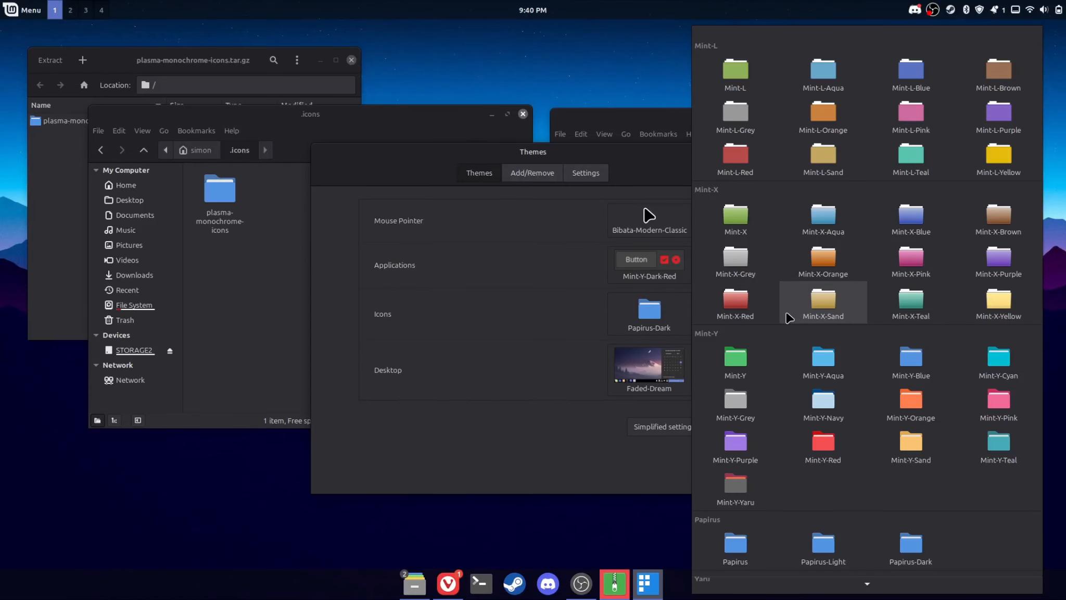
scroll(789, 315, "down", 5)
scroll(789, 318, "up", 4)
scroll(789, 318, "down", 3)
key("Escape")
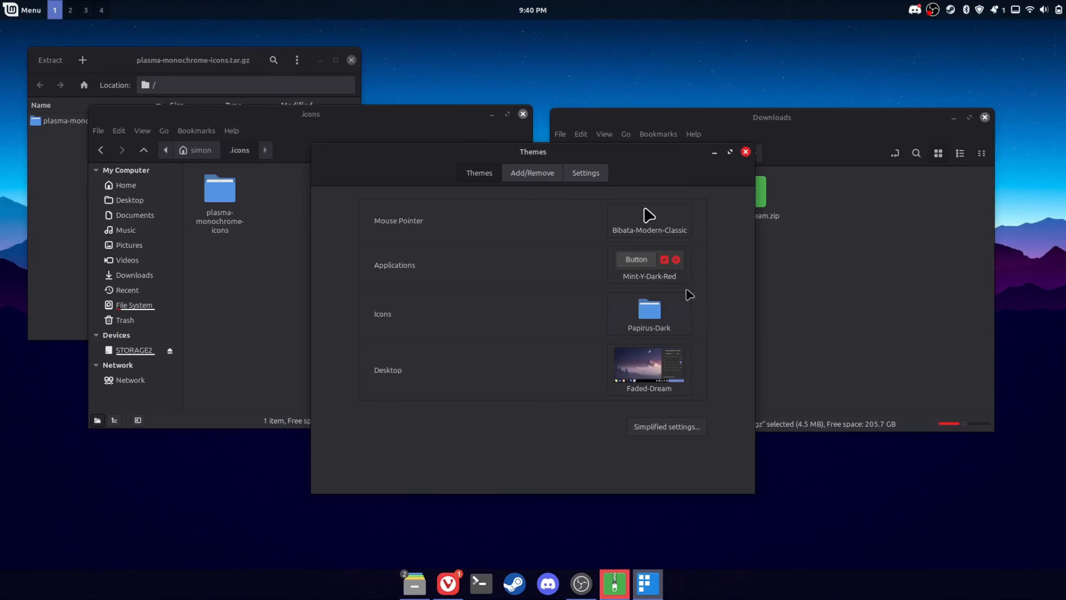
Step: Apply plasma-monochrome-icons as the icon theme and check how the dock icons look
left_click(630, 299)
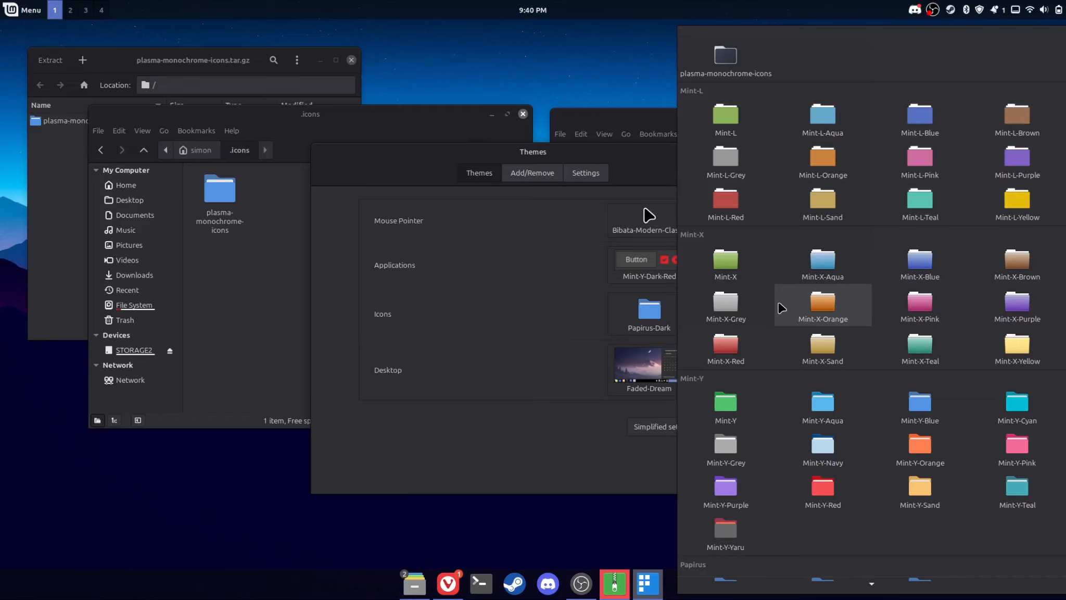
left_click(781, 308)
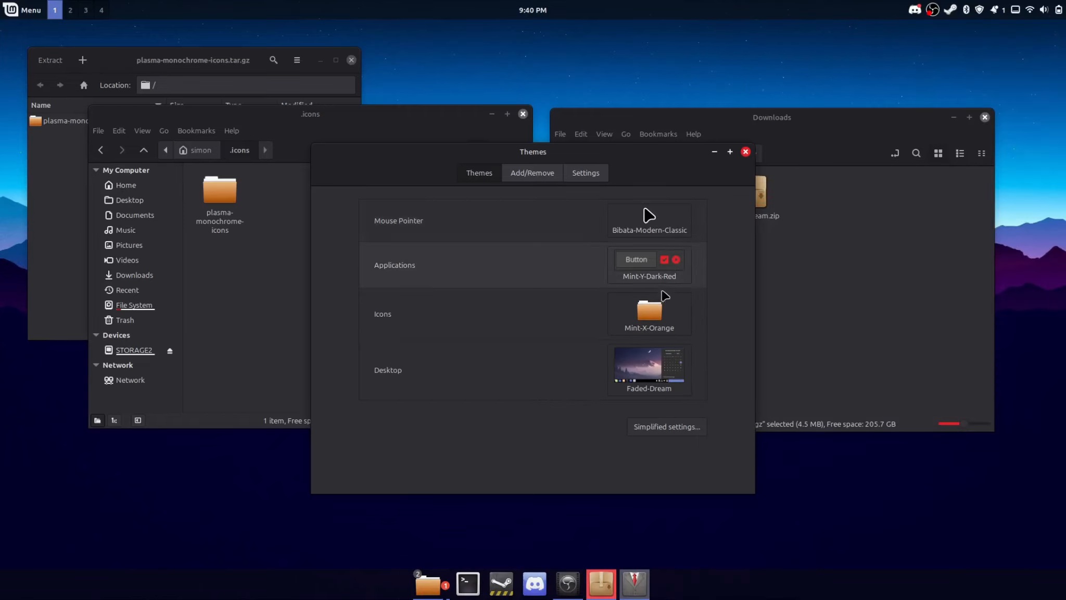
left_click(666, 296)
left_click(742, 46)
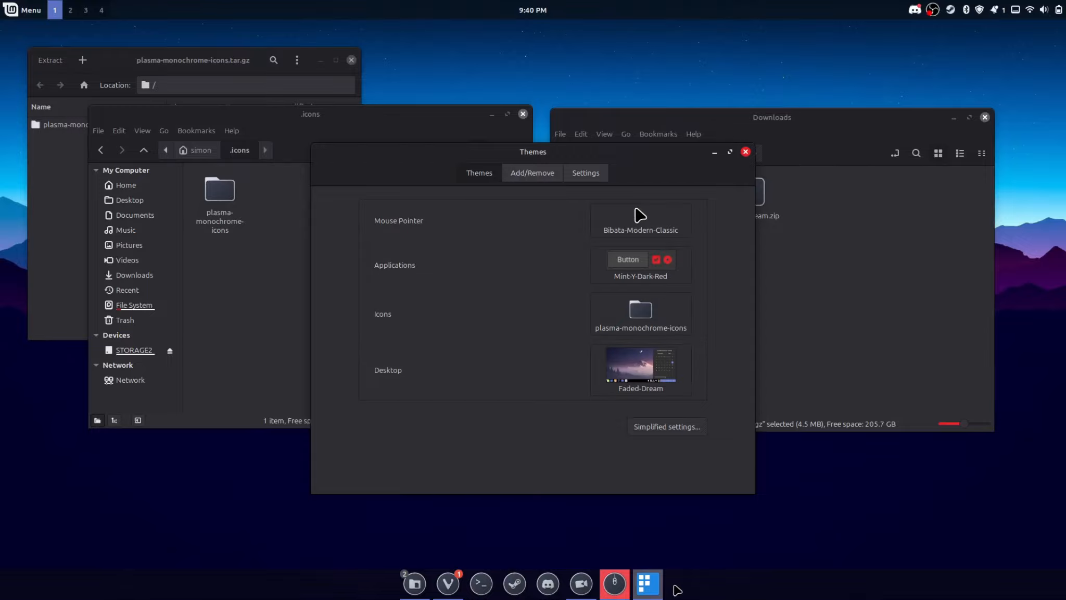
mouse_move(654, 597)
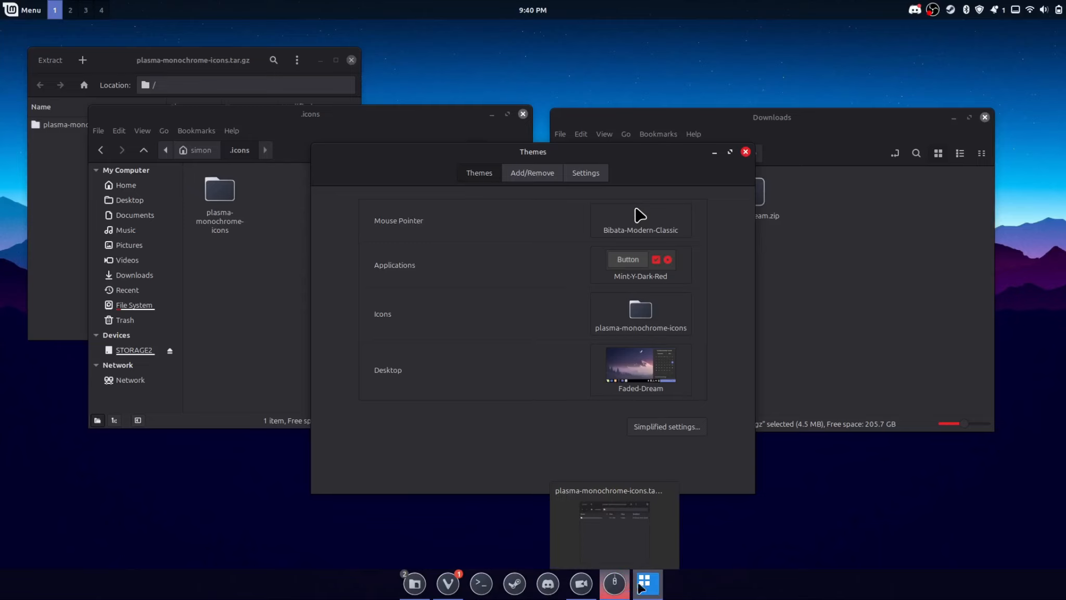
left_click(657, 594)
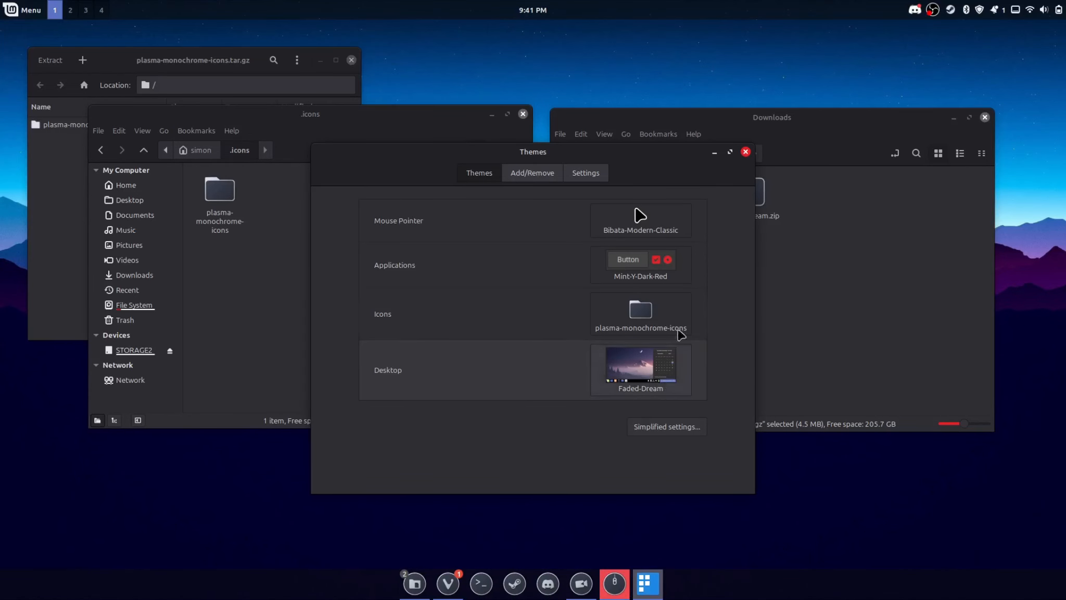
Step: Reopen the Themes settings, set the icon theme back to Papirus-Dark and close the window
left_click(746, 152)
key("super")
type("themes")
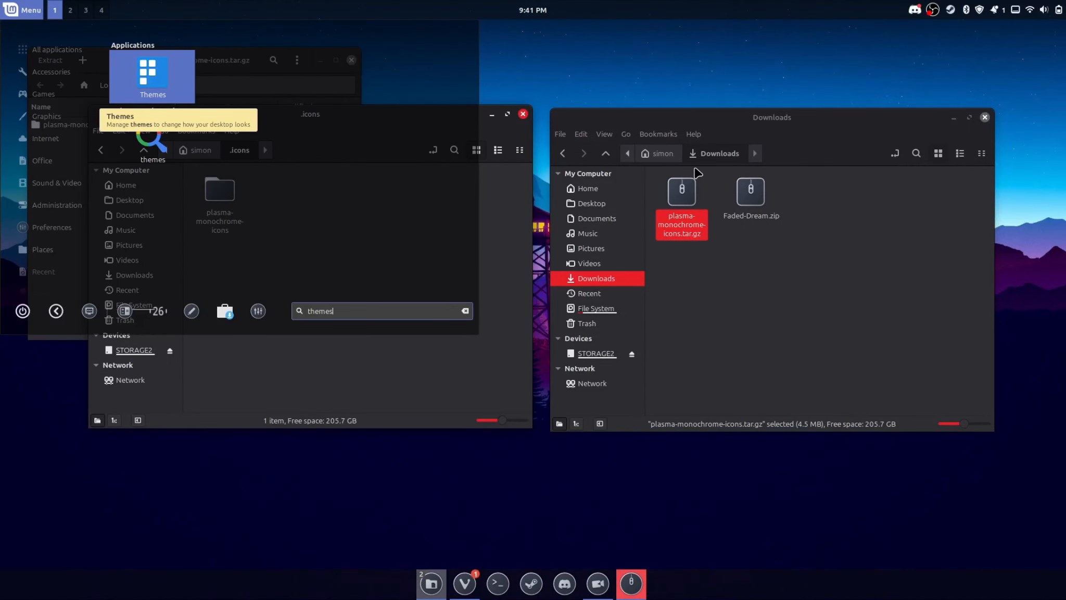
left_click(156, 68)
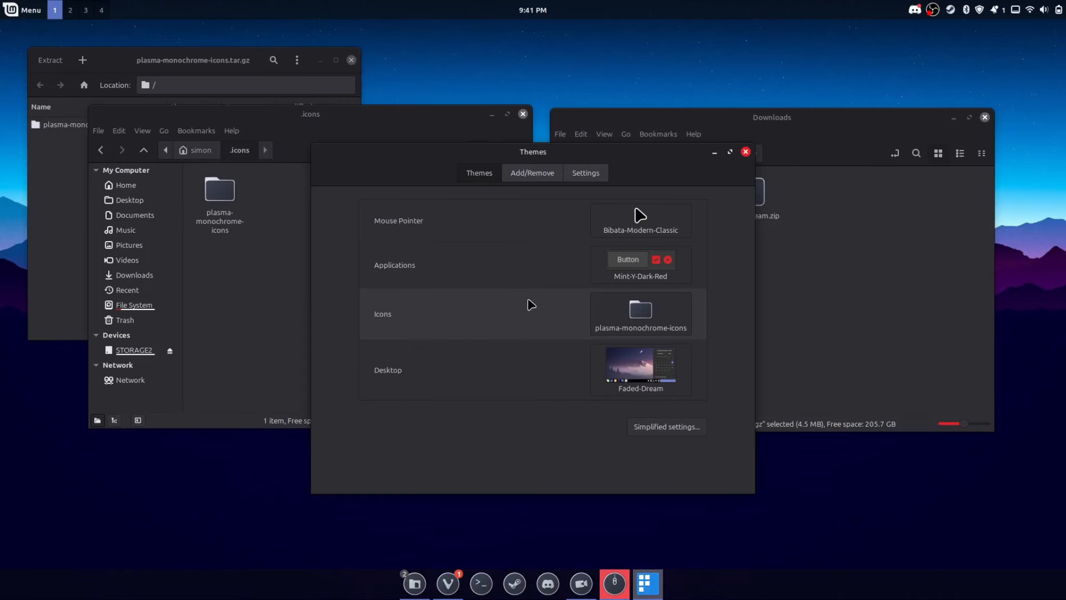
left_click(641, 313)
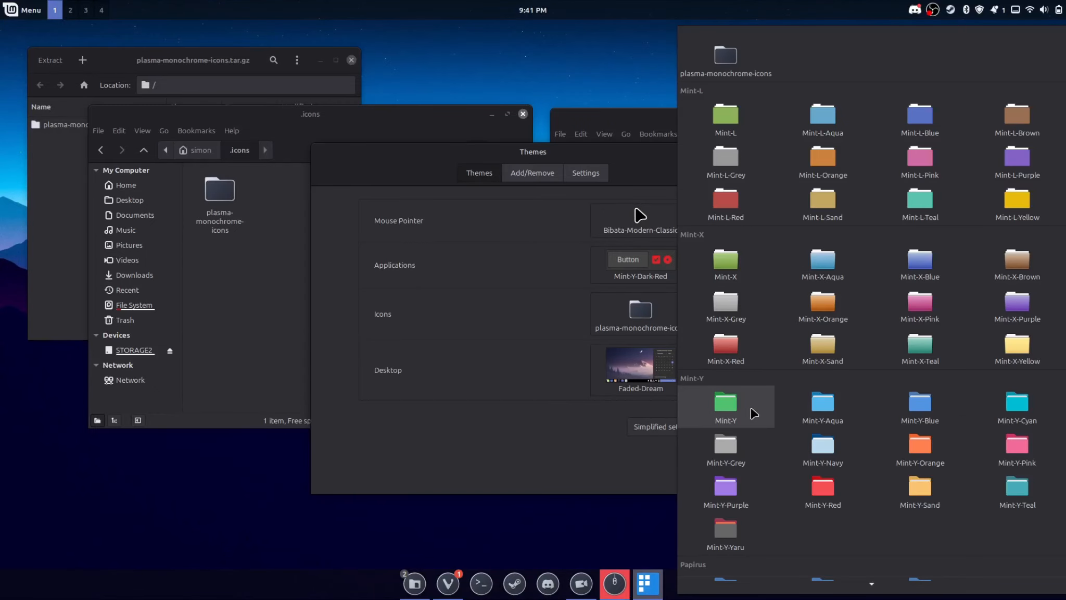
scroll(753, 414, "down", 5)
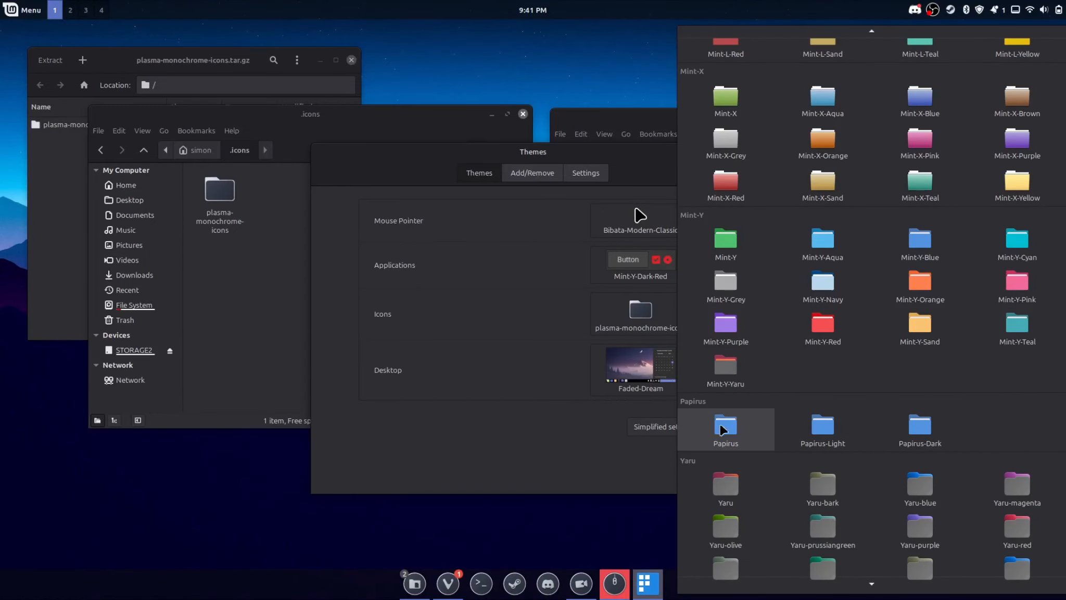
left_click(905, 444)
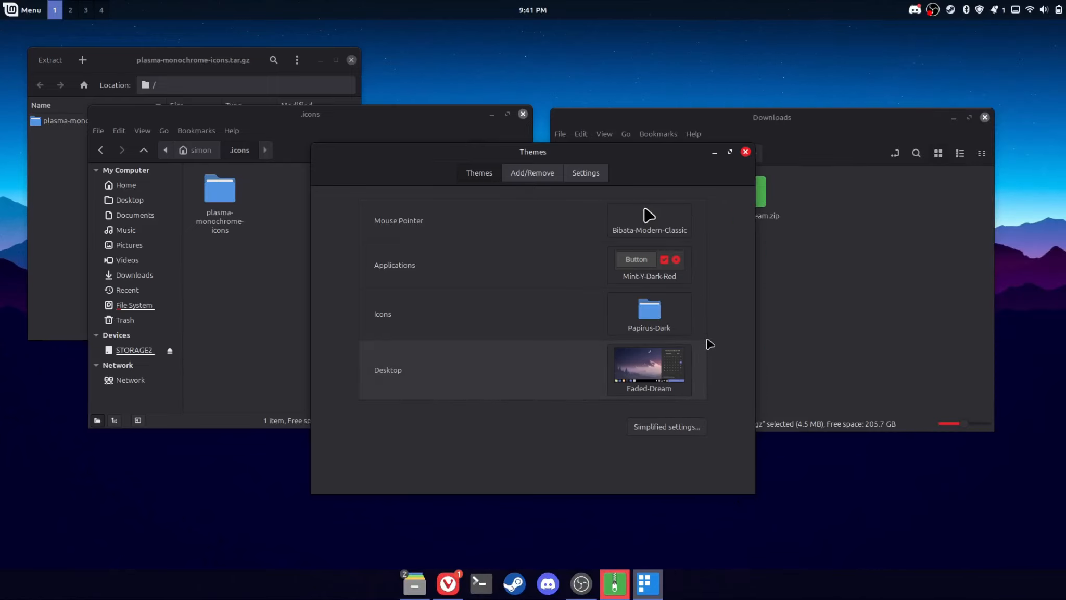
left_click(746, 152)
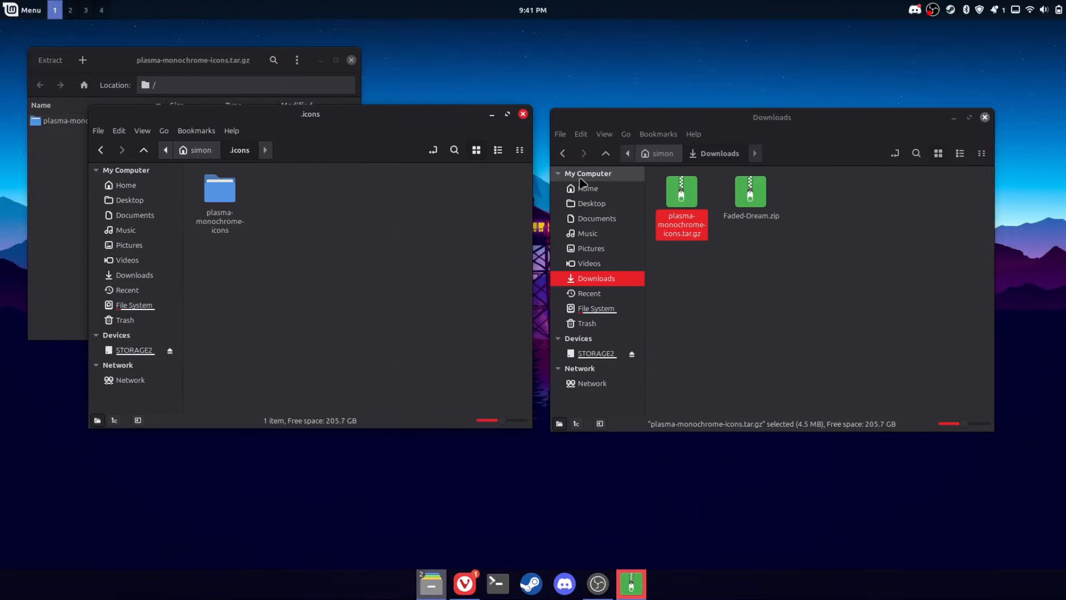
Step: Permanently delete the plasma-monochrome-icons folder from .icons and close the .icons and archive windows
left_click(238, 225)
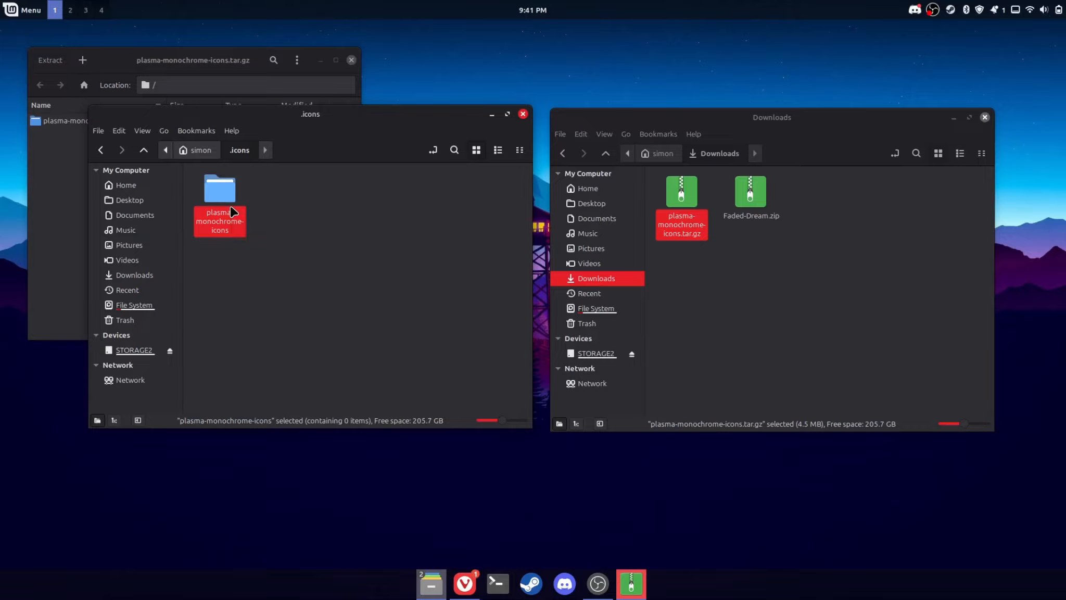
right_click(231, 207)
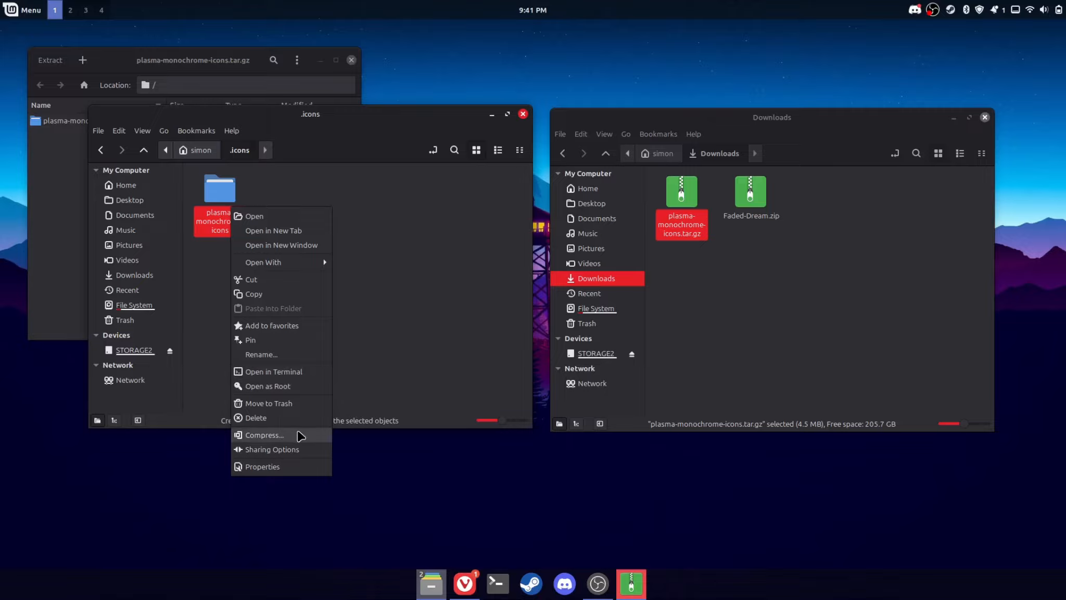
left_click(290, 418)
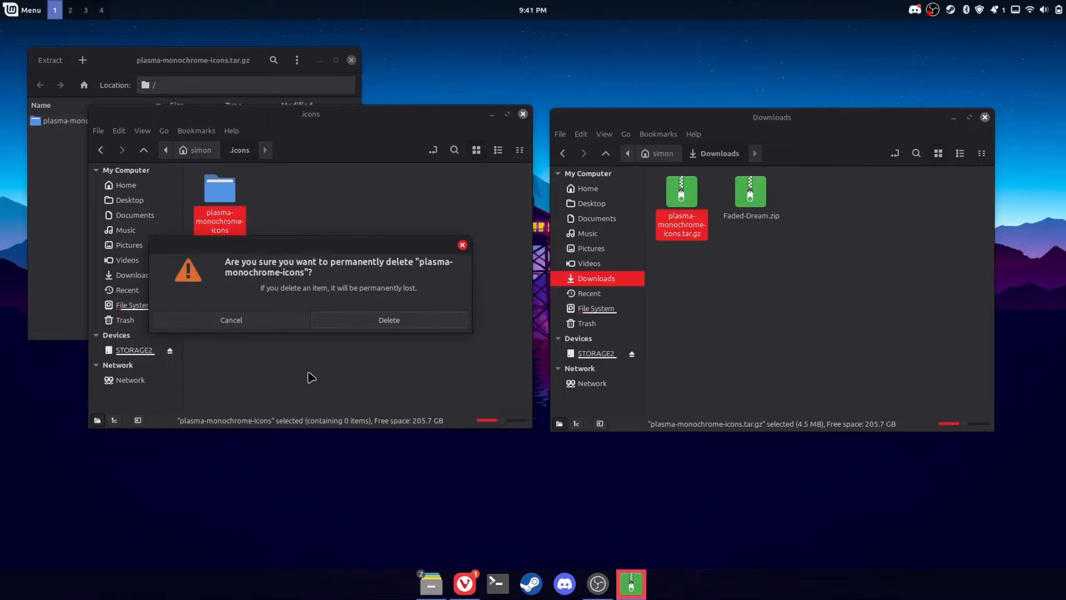
left_click(354, 317)
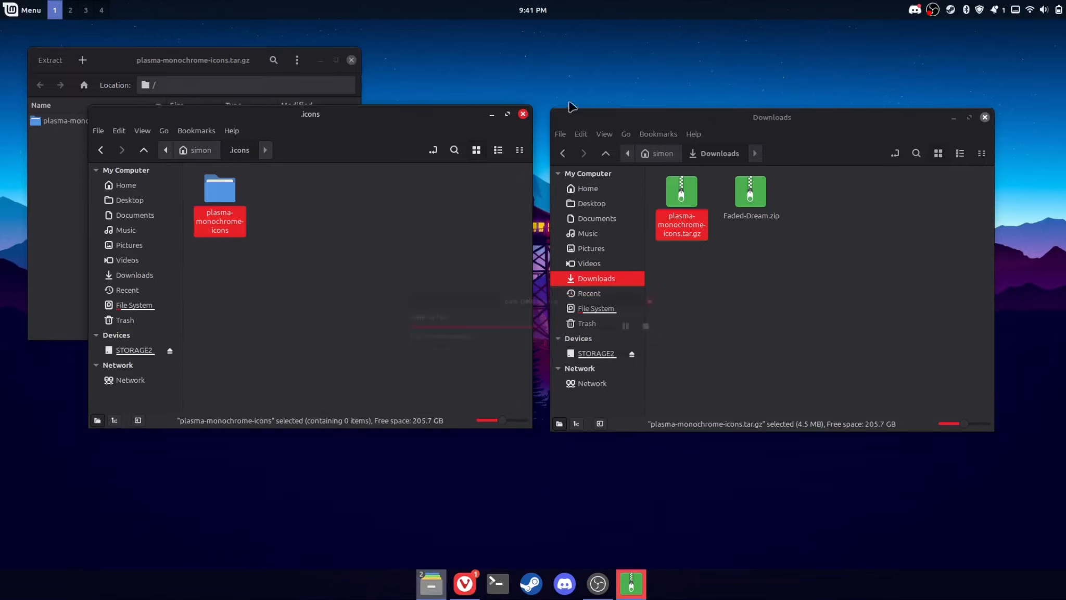
left_click(522, 114)
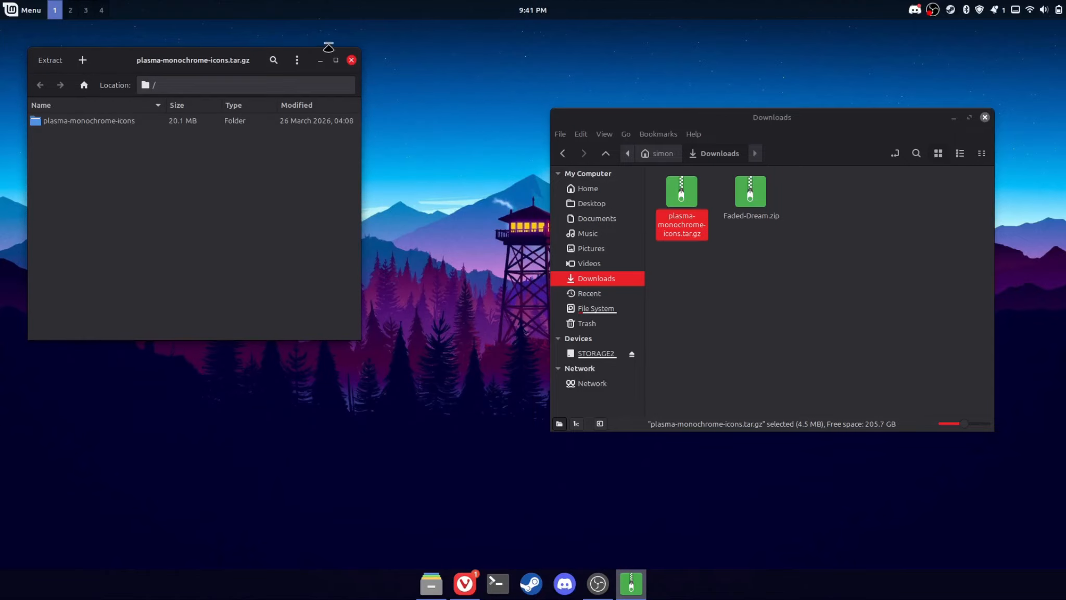
left_click(352, 59)
Step: Permanently delete plasma-monochrome-icons.tar.gz and Faded-Dream.zip from Downloads and close the file manager
left_click(851, 240)
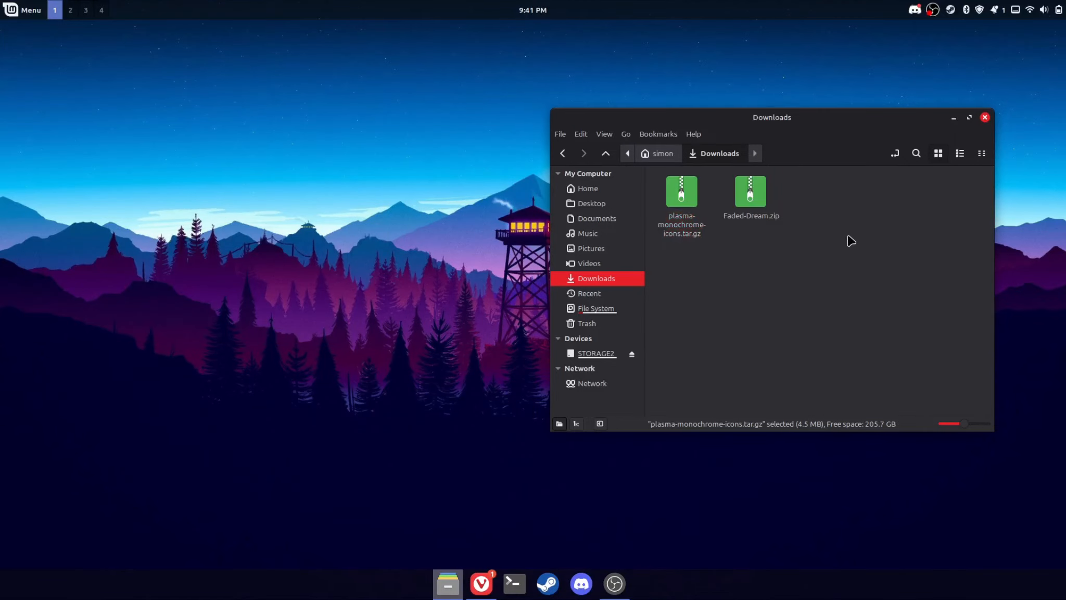
left_click_drag(697, 211, 687, 203)
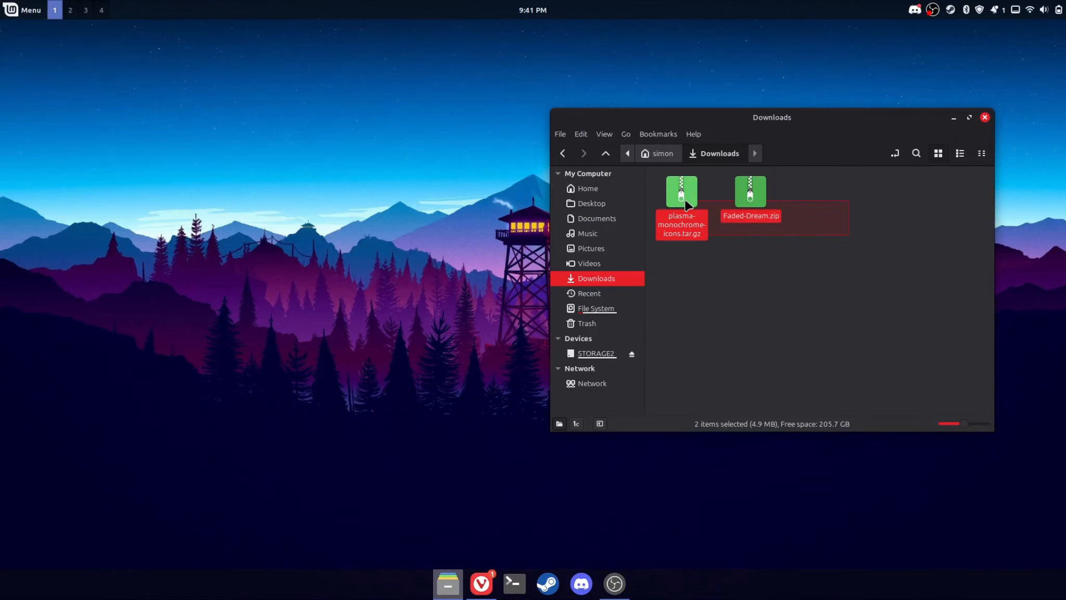
right_click(686, 203)
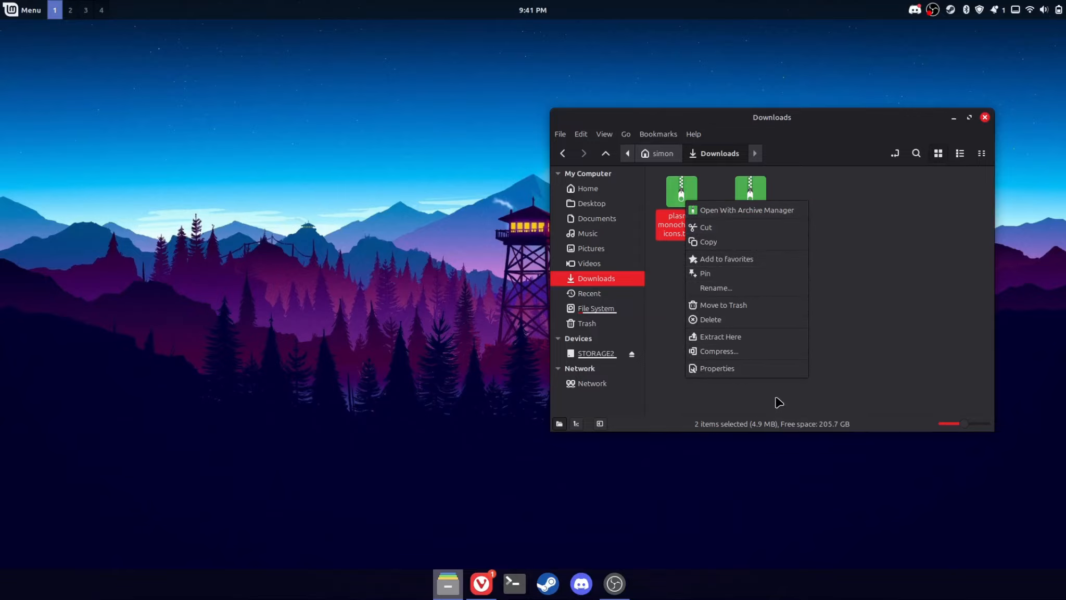
left_click(773, 319)
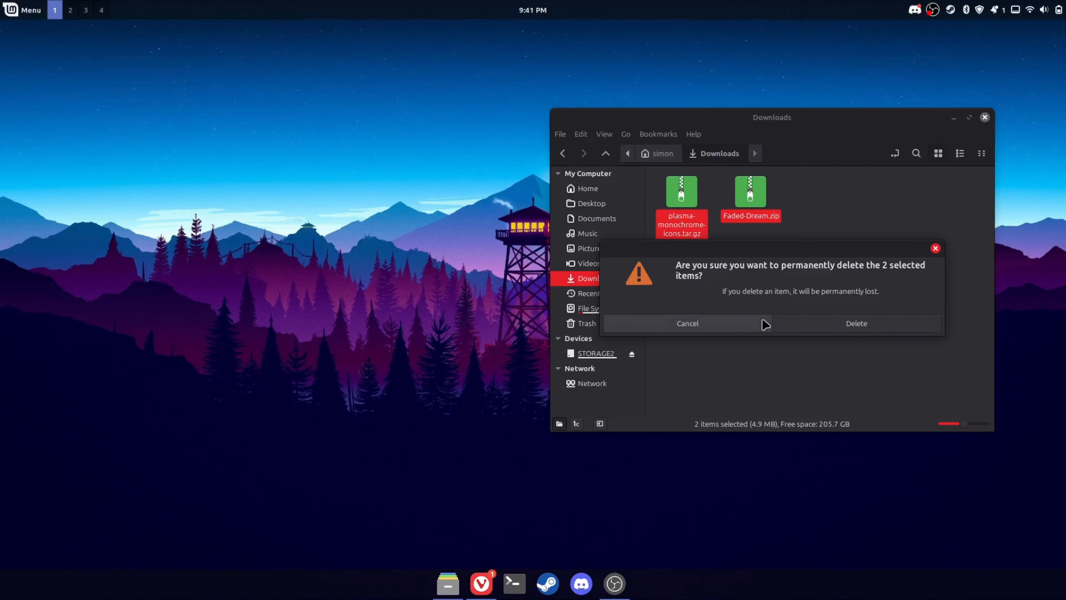
left_click(778, 323)
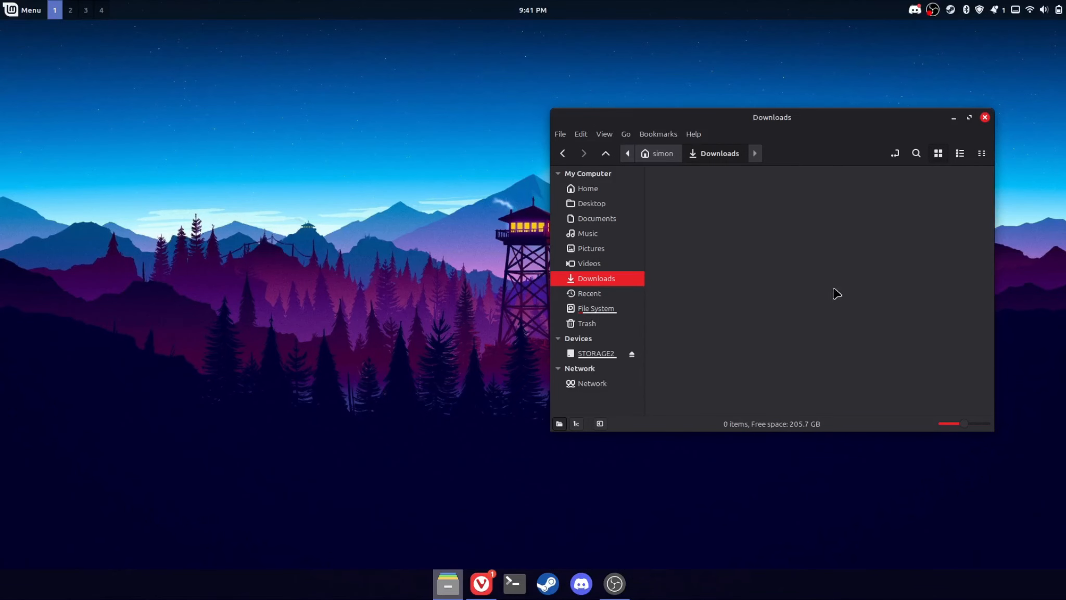
left_click(985, 118)
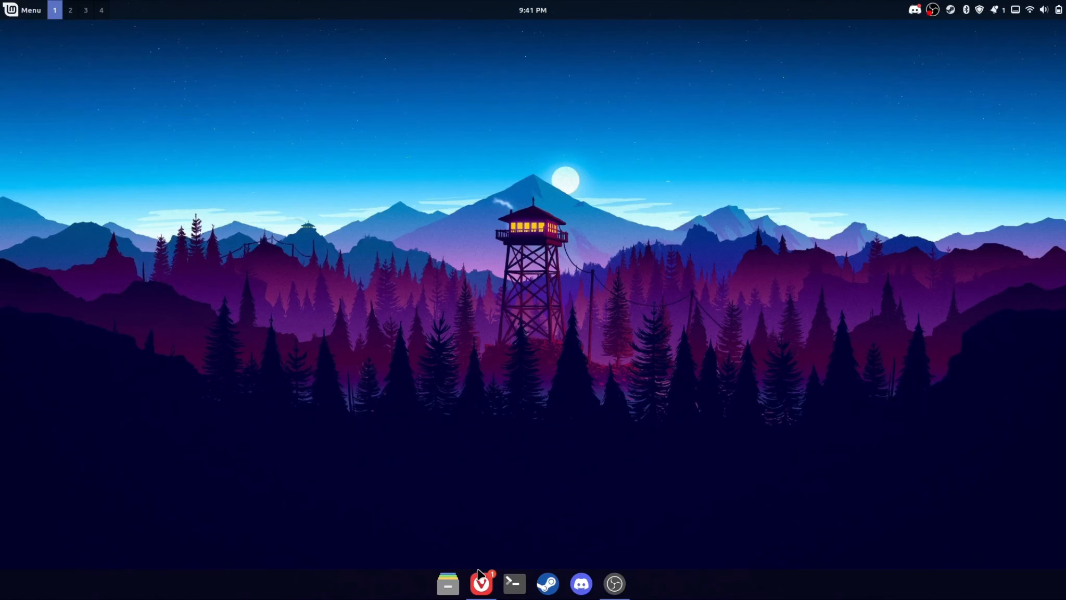
Step: Close the browser, capture a screenshot of the finished desktop and save it to the Pictures folder
mouse_move(479, 575)
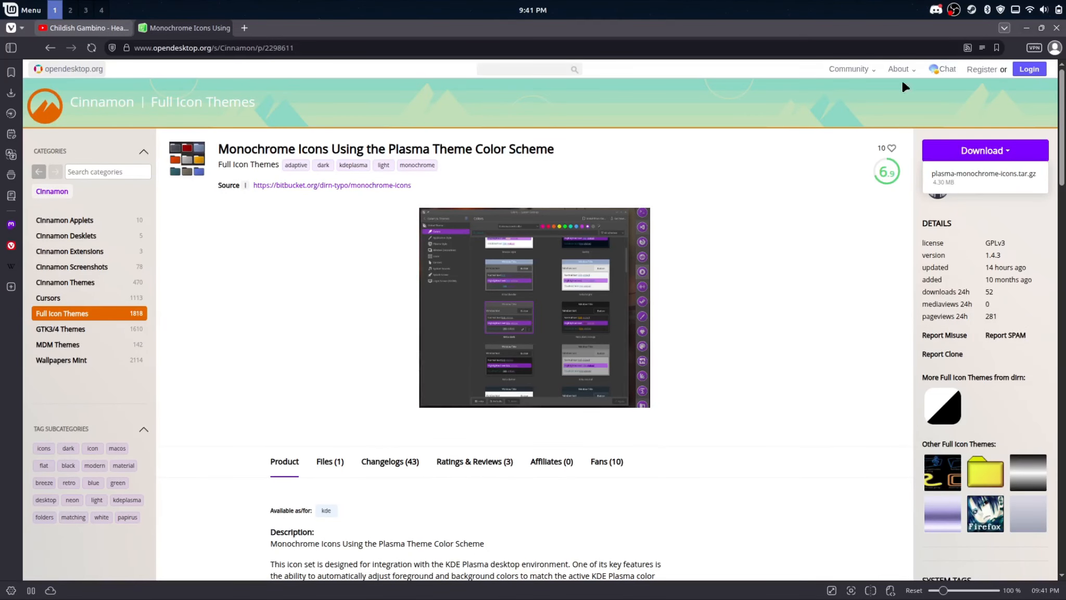
left_click(1060, 28)
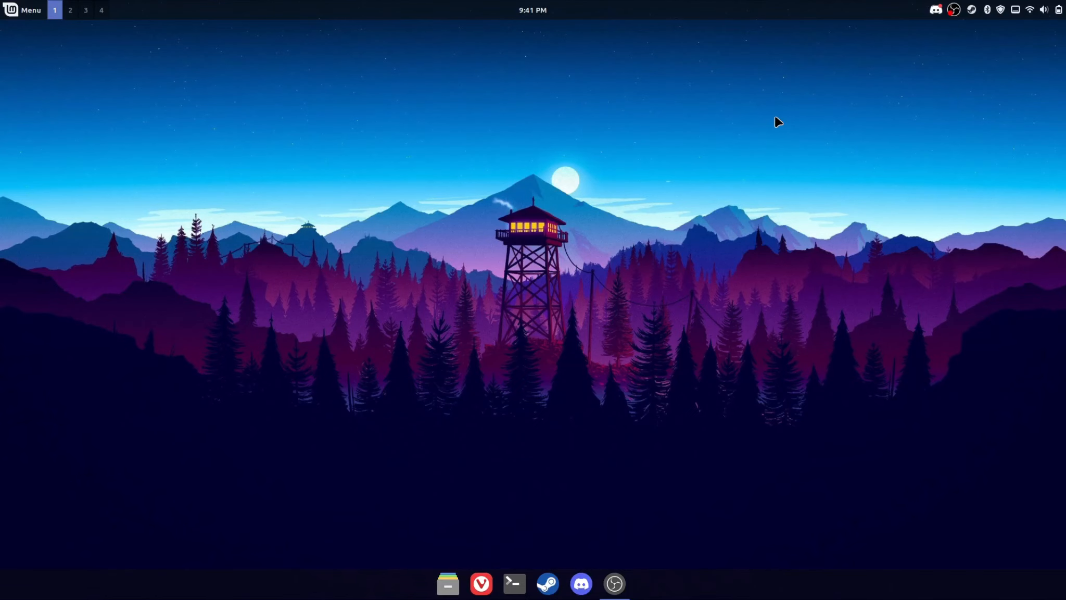
key("Print")
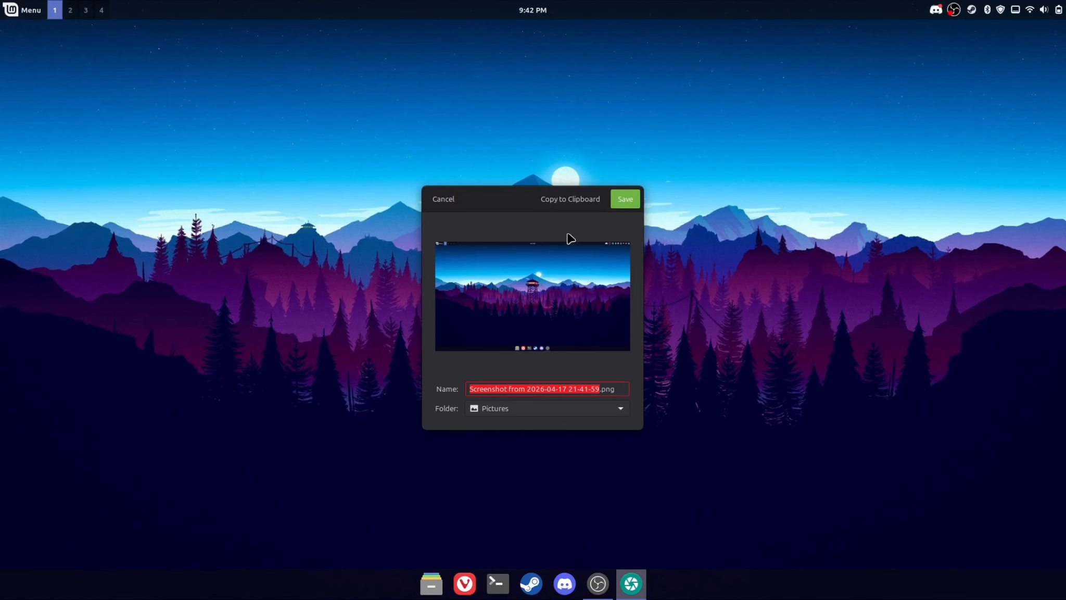
left_click(629, 197)
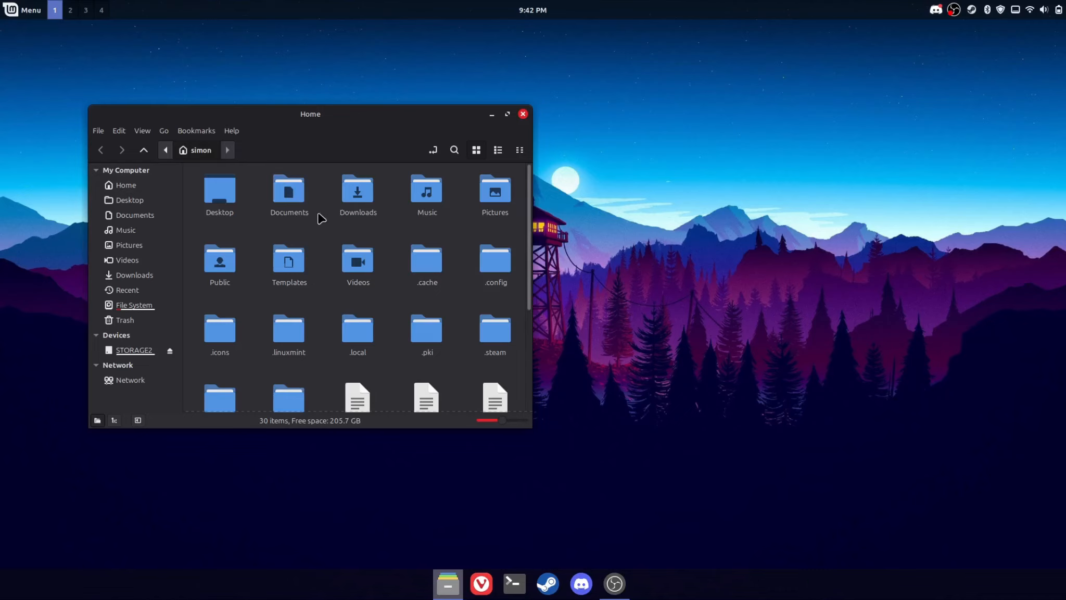
Step: View the earlier desktop screenshot from 21-19-52 in Pictures for comparison, and close the image viewer and file manager
double_click(485, 203)
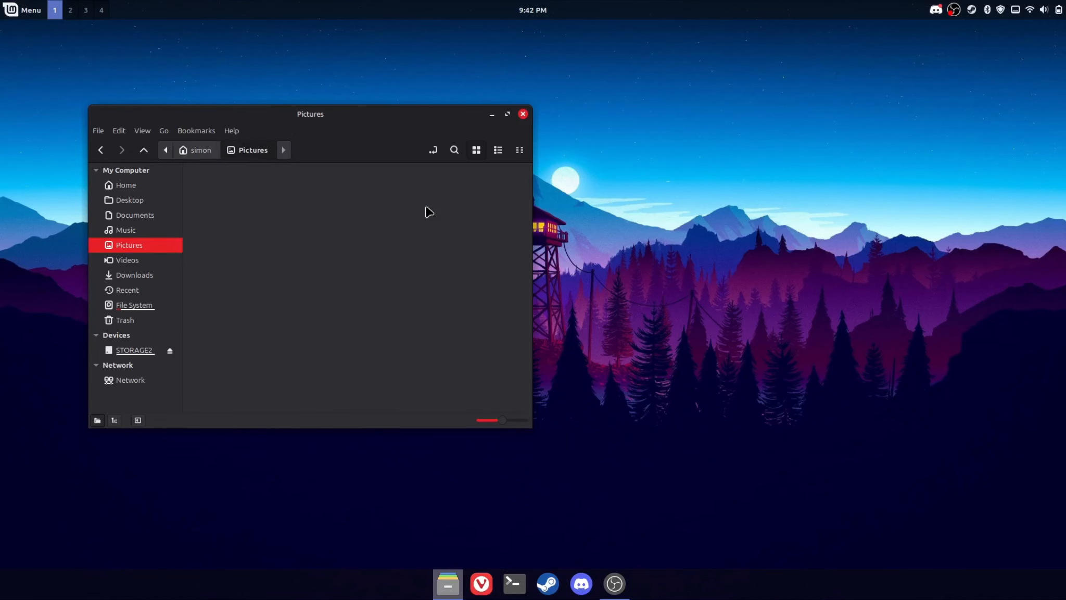
double_click(274, 203)
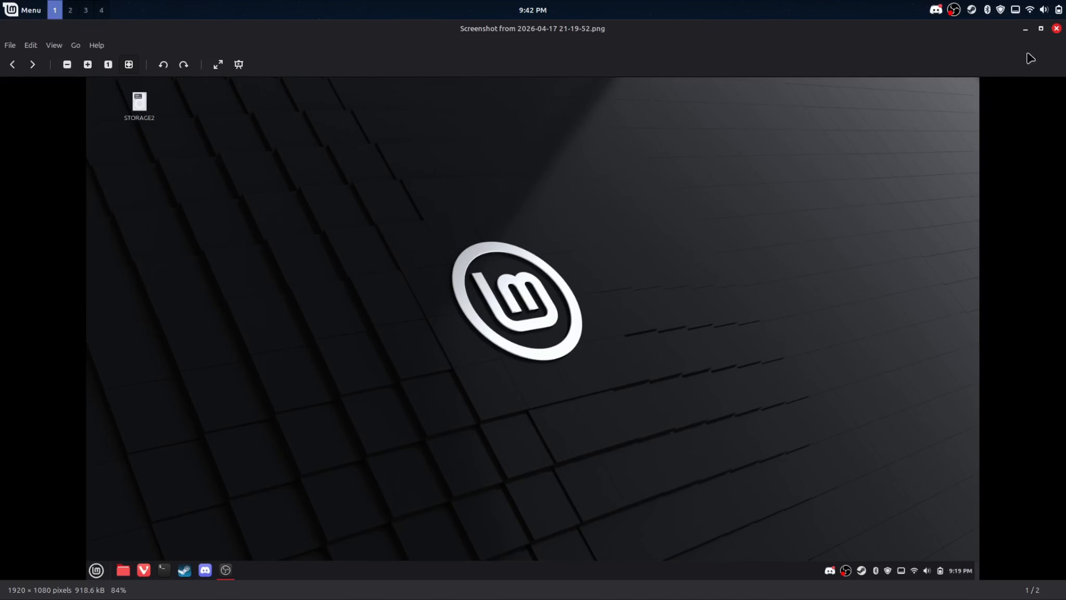
left_click(1041, 28)
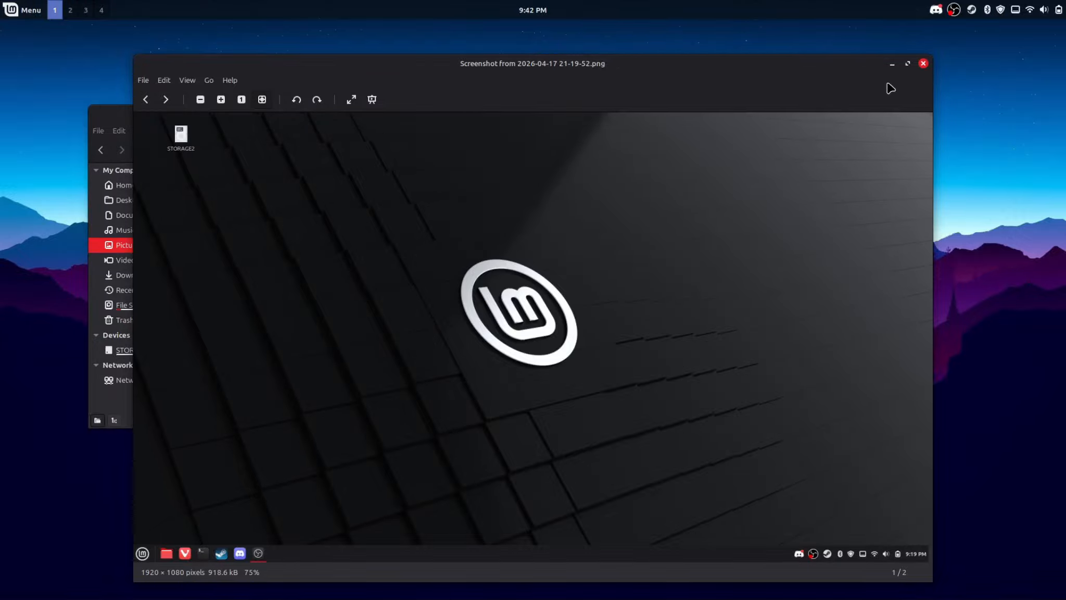
left_click(924, 63)
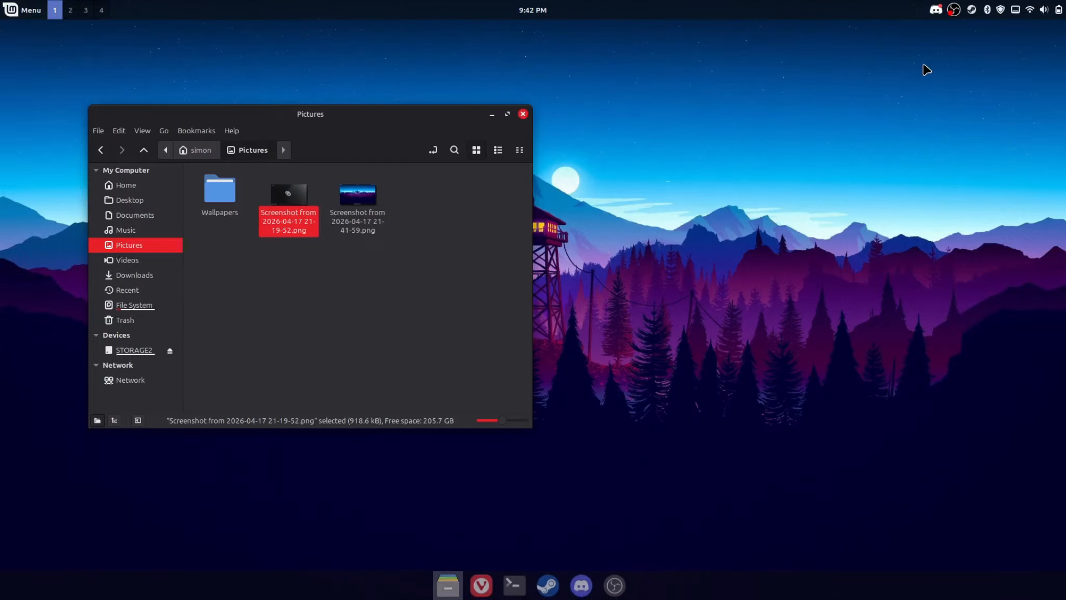
left_click(523, 114)
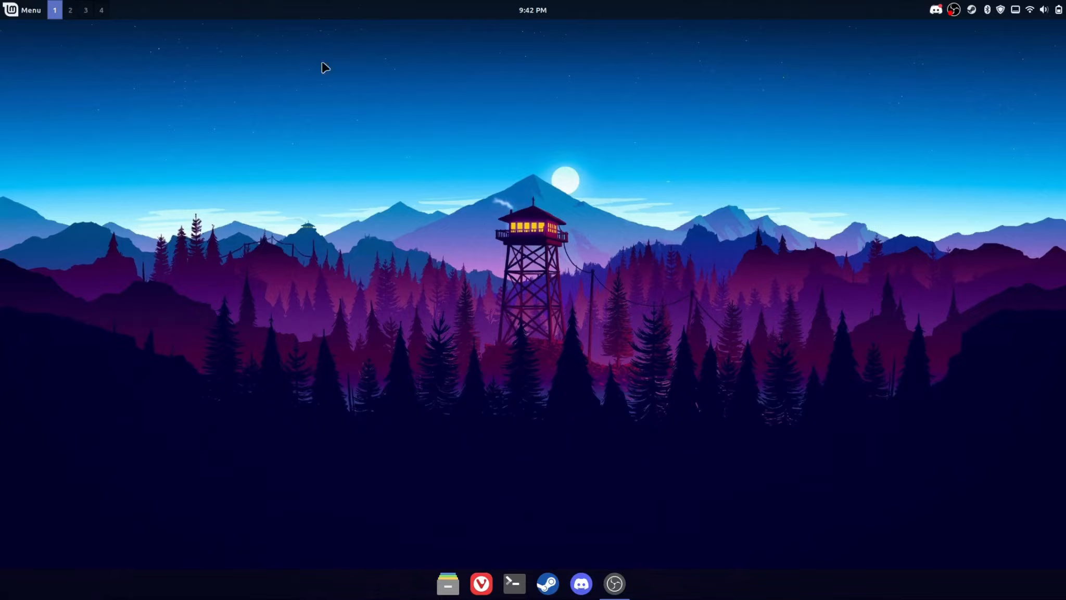
right_click(262, 6)
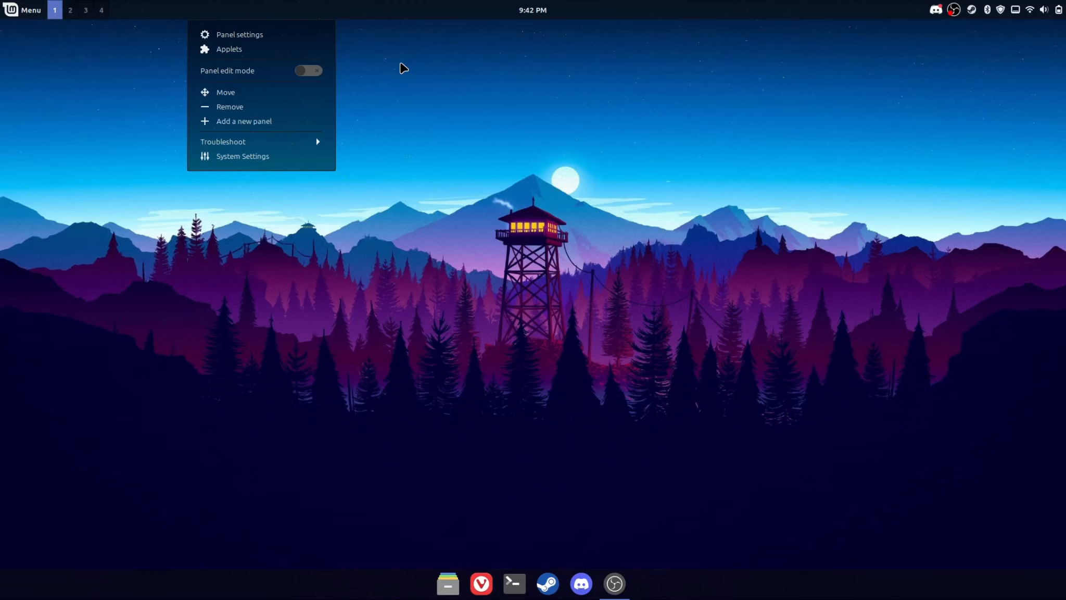
left_click(401, 68)
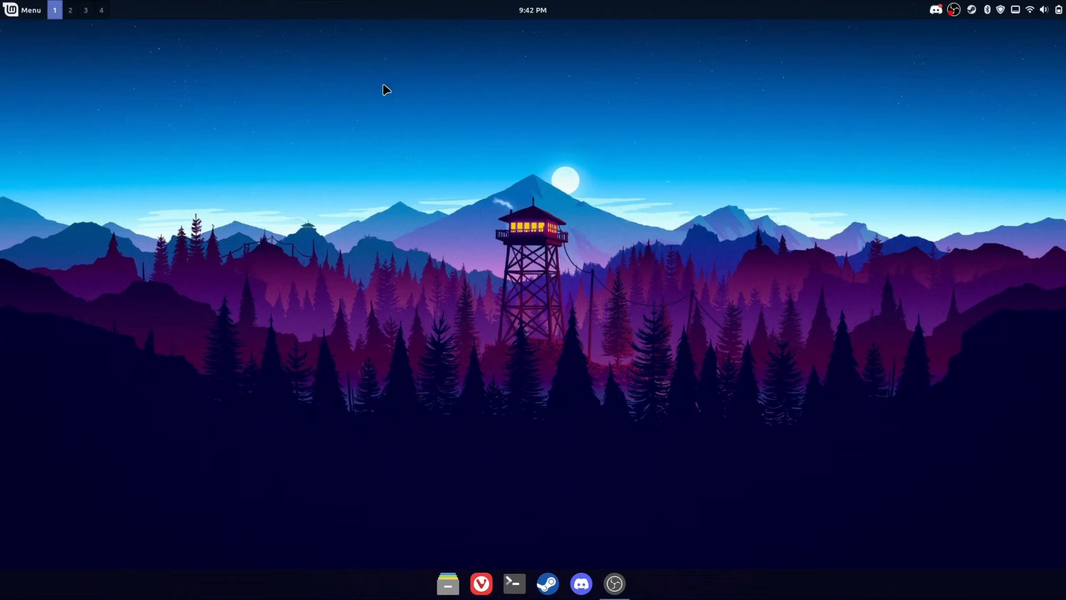
right_click(384, 86)
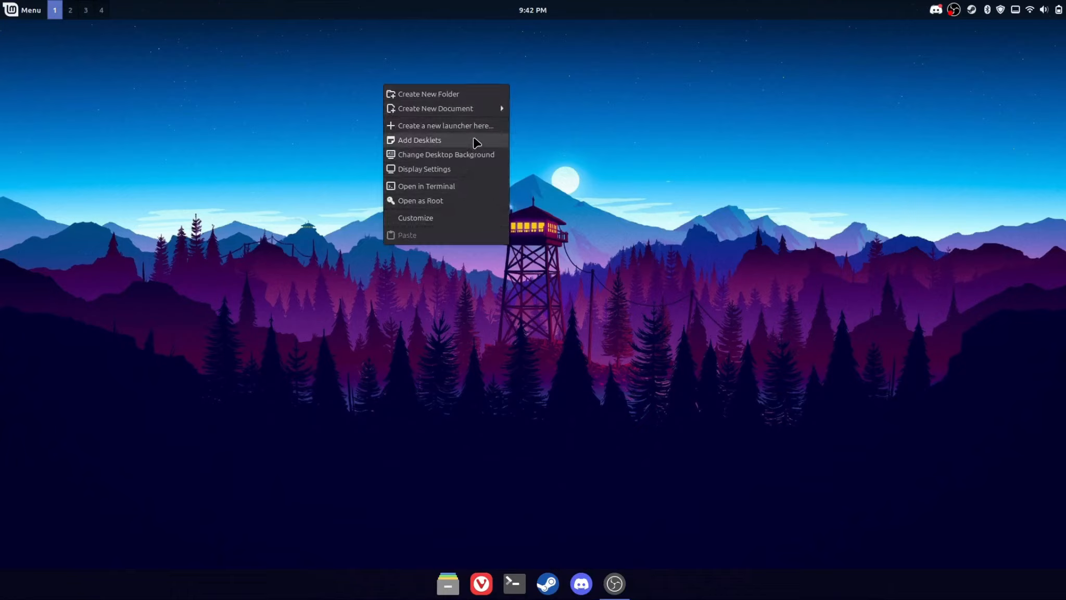
right_click(438, 6)
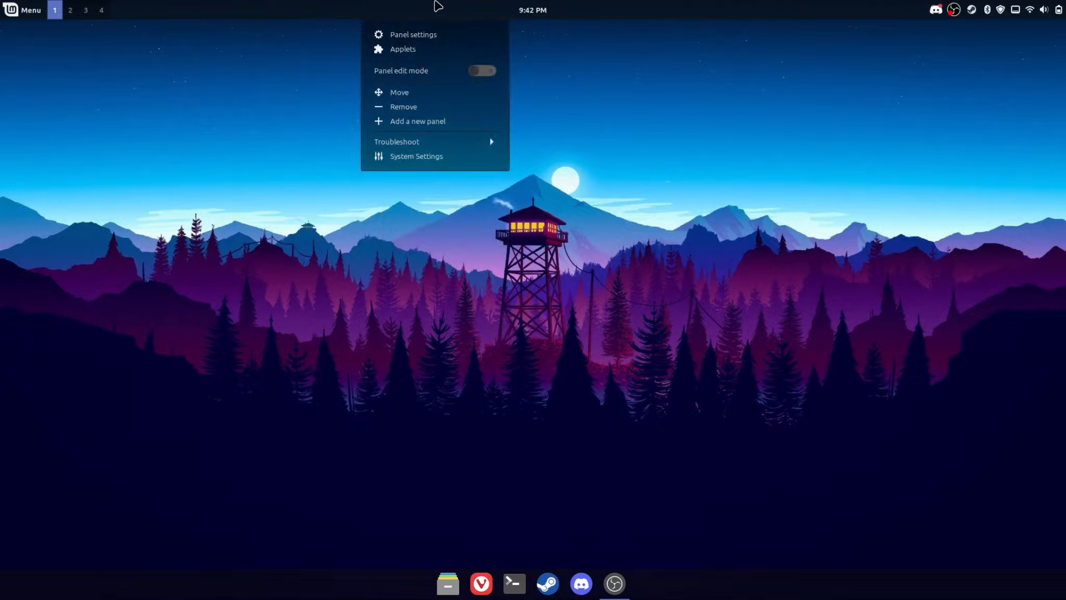
left_click(315, 91)
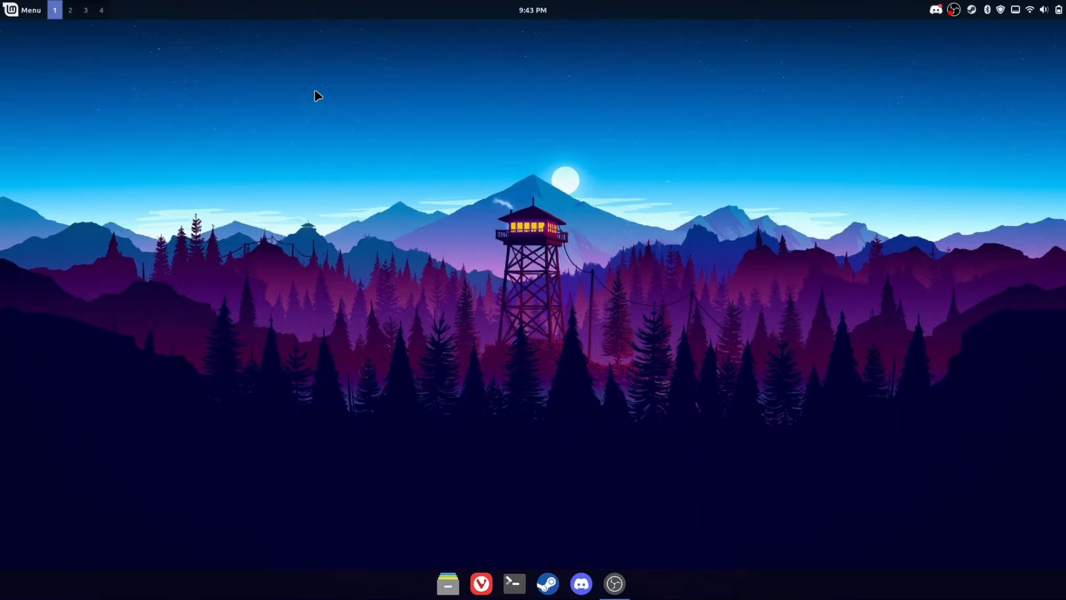